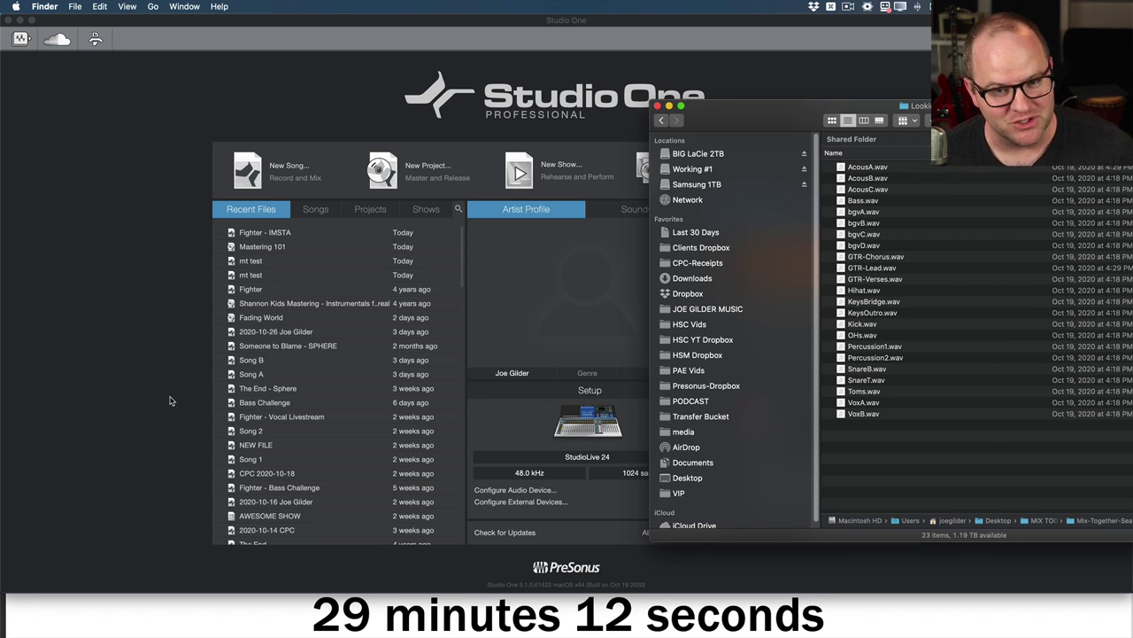
- Create a new song from the MIXING TEMPLATE
left_click(132, 338)
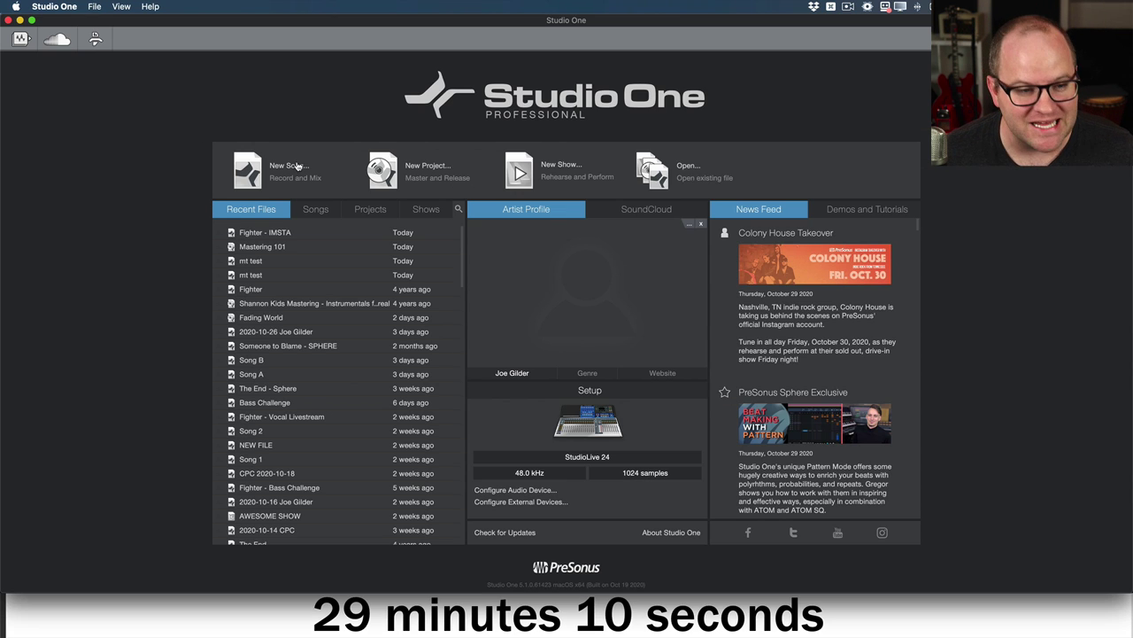
left_click(298, 168)
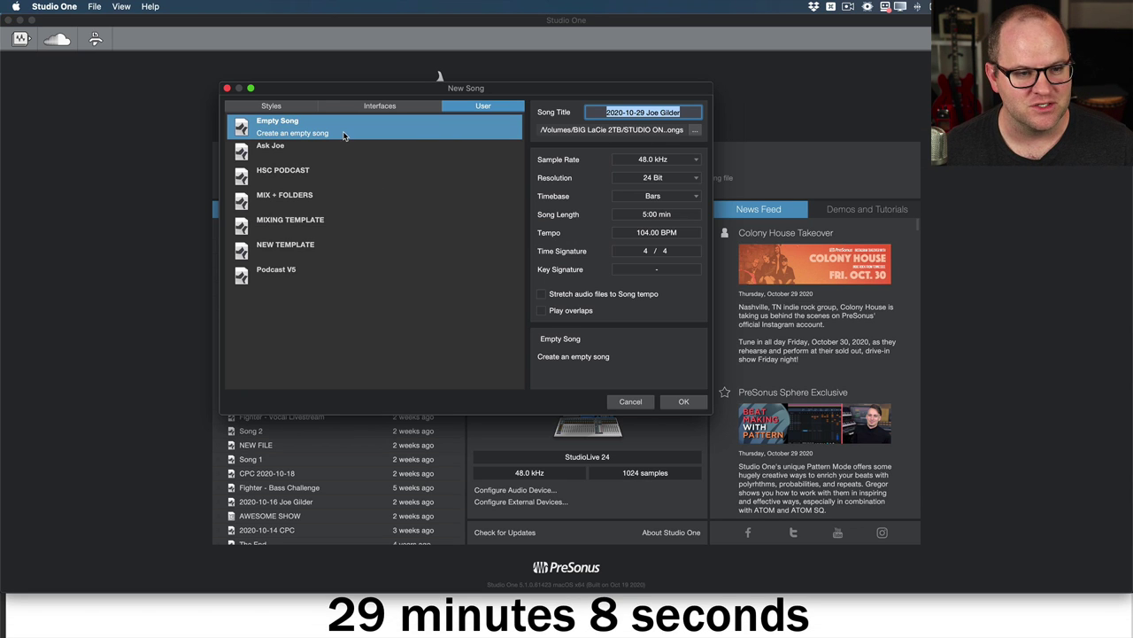
left_click(327, 204)
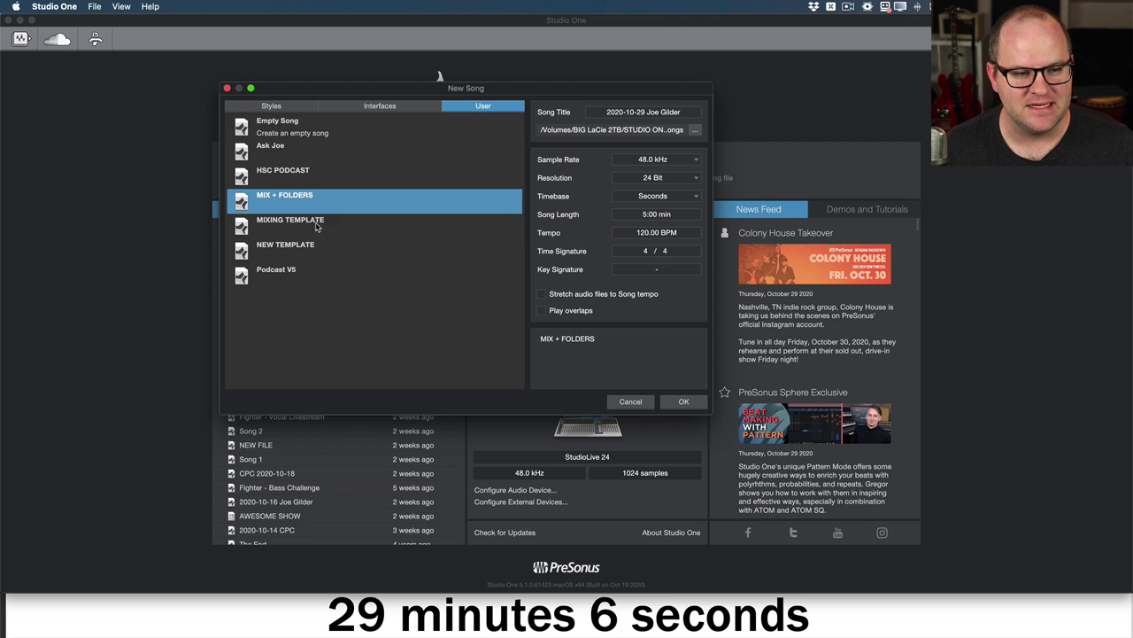
left_click(328, 223)
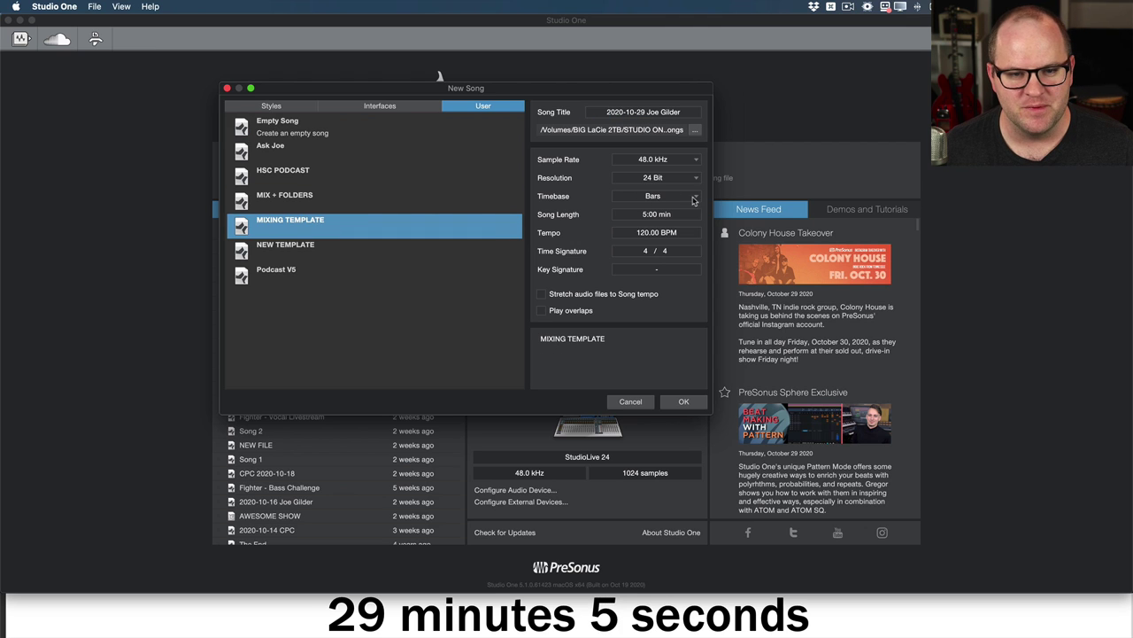
left_click(675, 113)
key("Return")
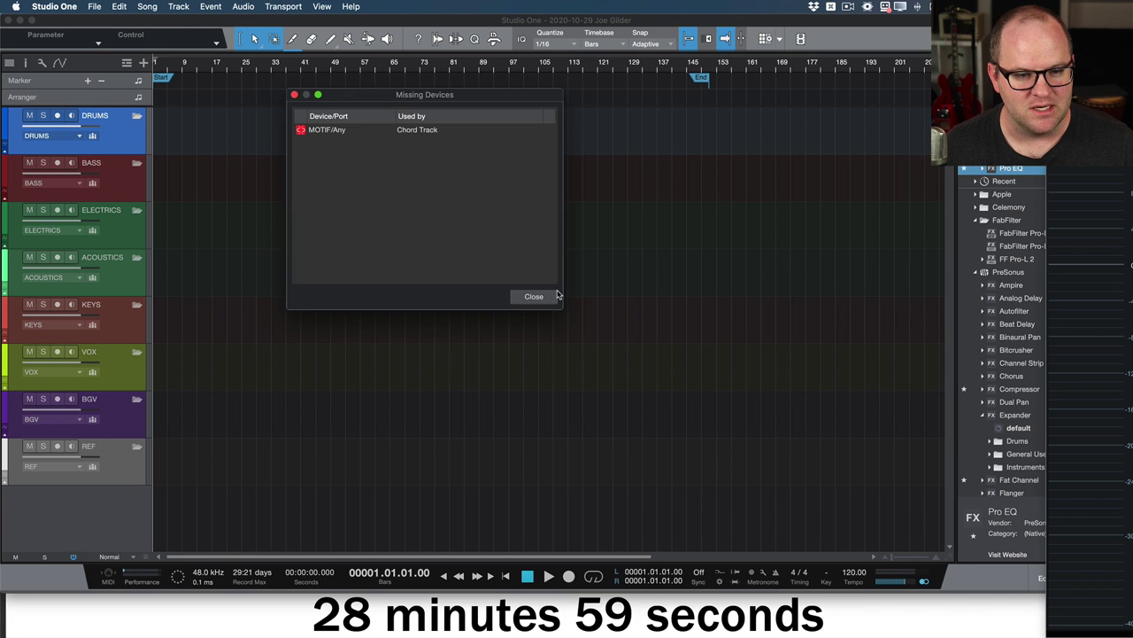
- Dismiss the missing-devices warning, delete all template tracks DRUMS through REF, and close the side panels
left_click(537, 298)
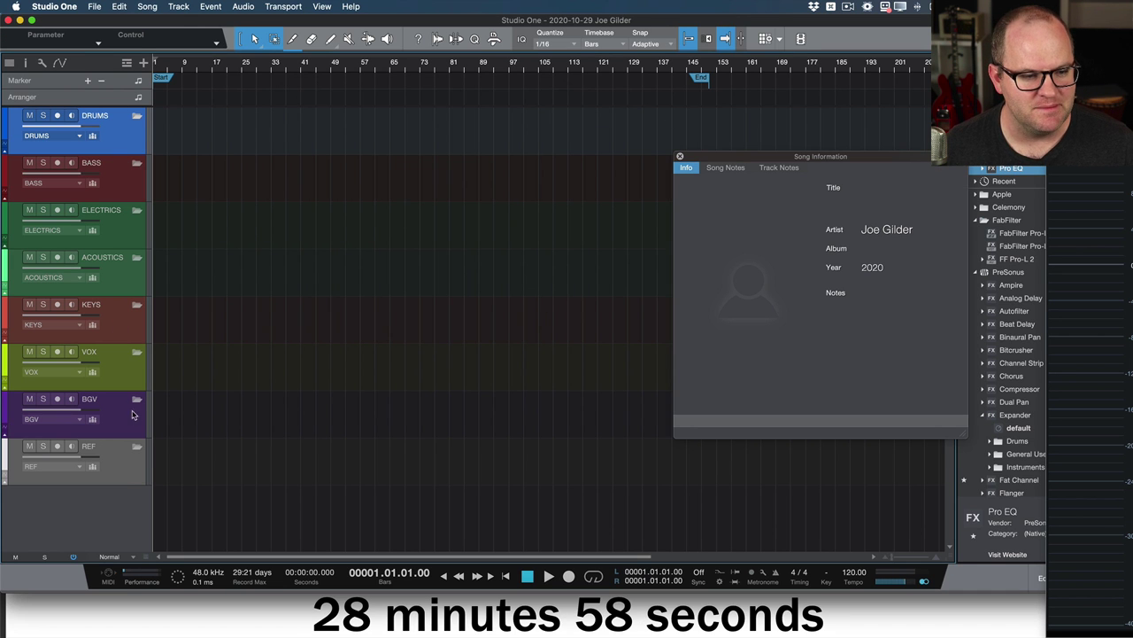
left_click(134, 455, "shift")
key("Delete")
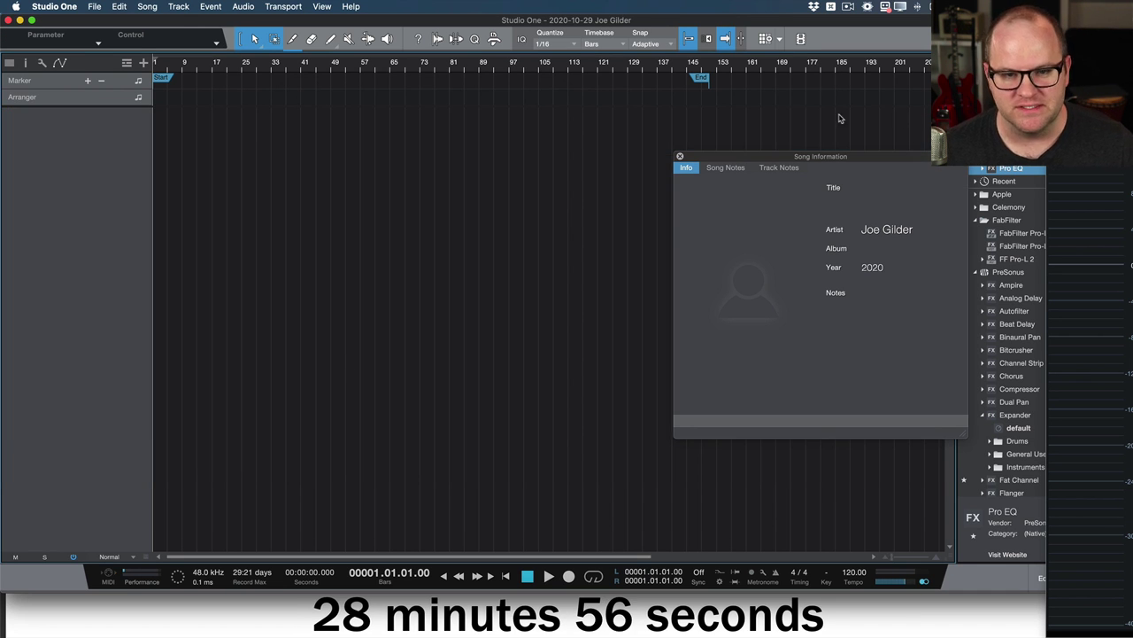
left_click(680, 156)
key("F5")
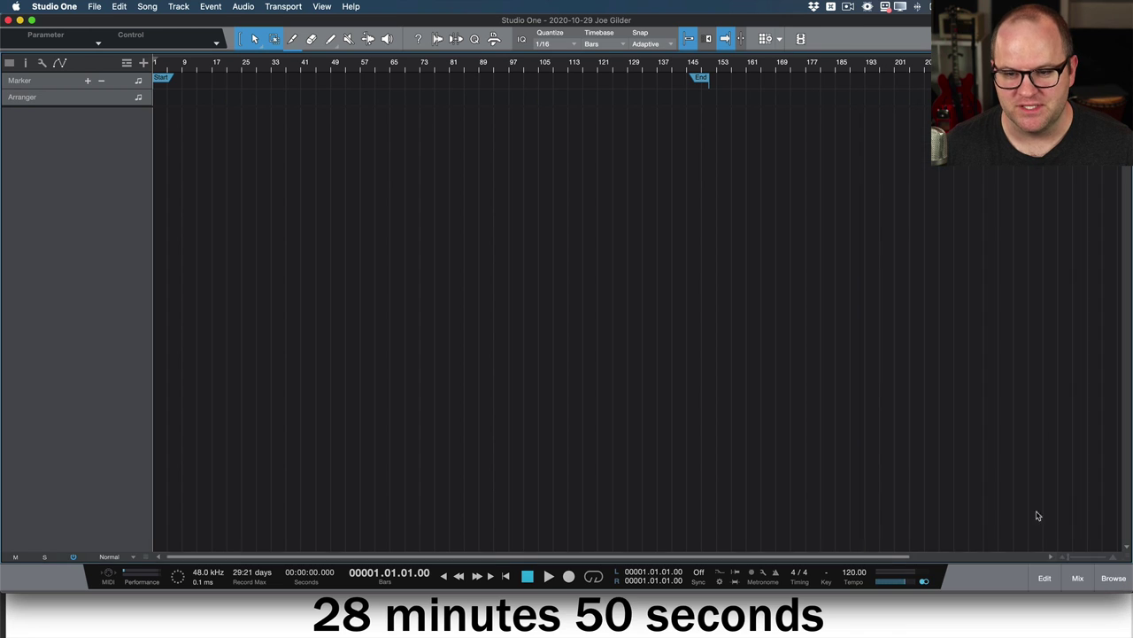
- Drag all 23 WAV stems from Finder into the song and copy them to the media folder
key("super+Tab")
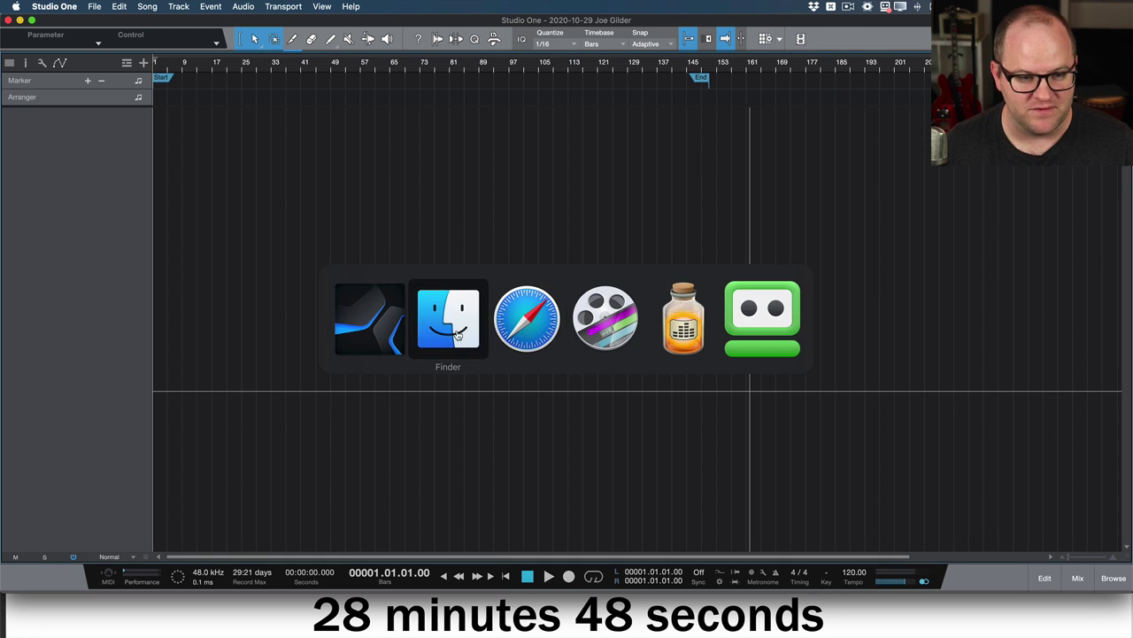
key("super+a")
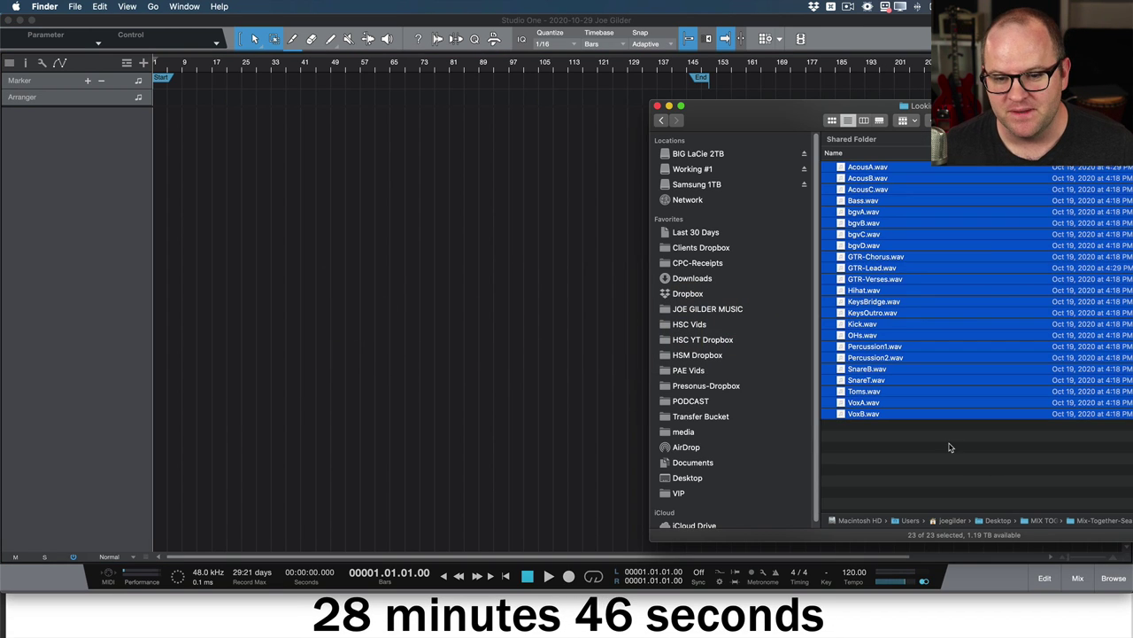
left_click_drag(941, 261, 163, 212)
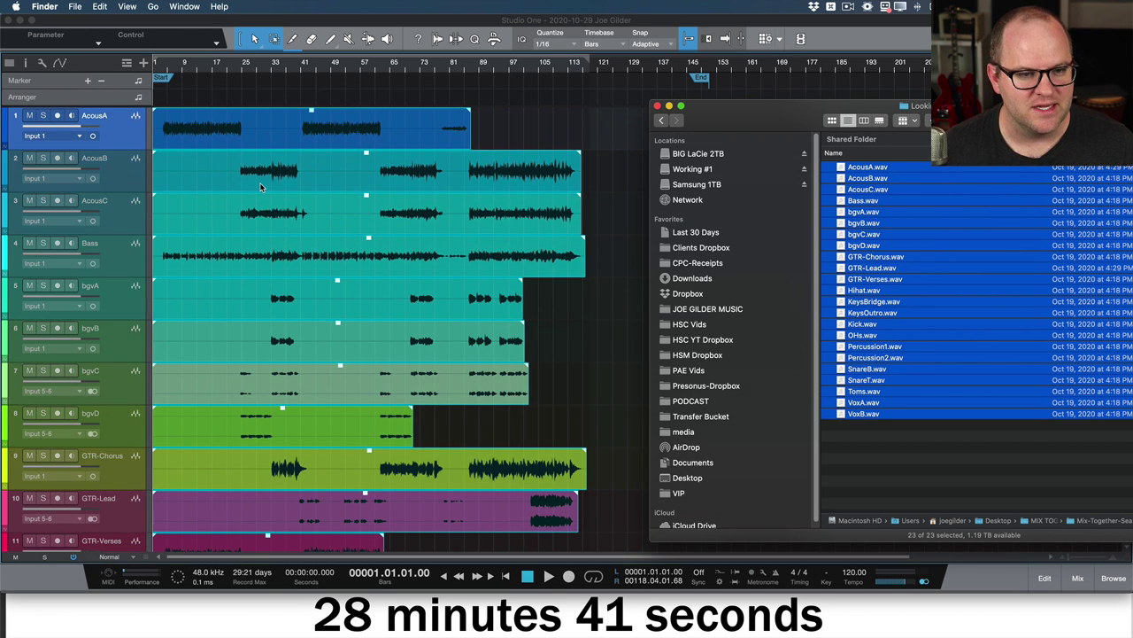
left_click(261, 186)
double_click(263, 182)
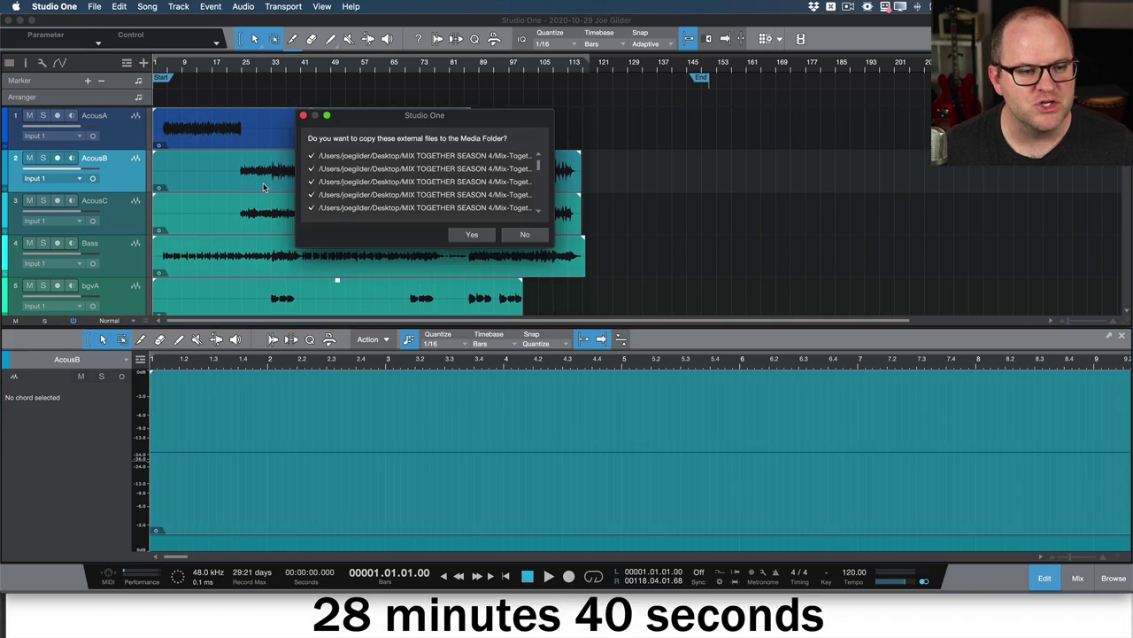
left_click(472, 235)
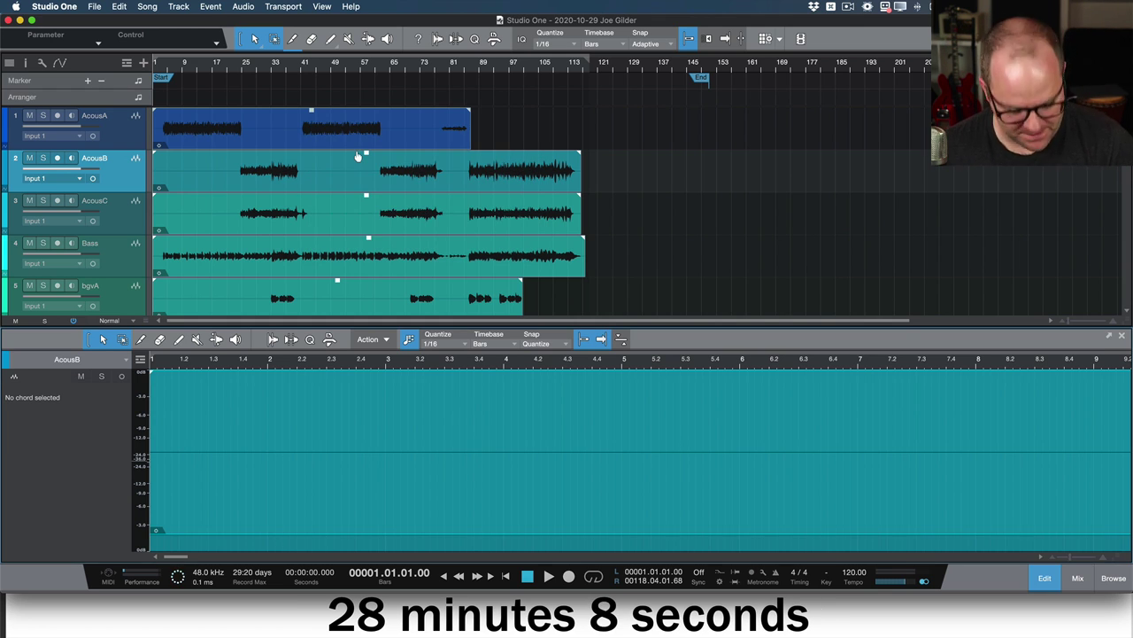
- Close the bottom editor and move the song end marker to bar 113
key("F2")
scroll(339, 167, "down", 6)
scroll(340, 168, "down", 5)
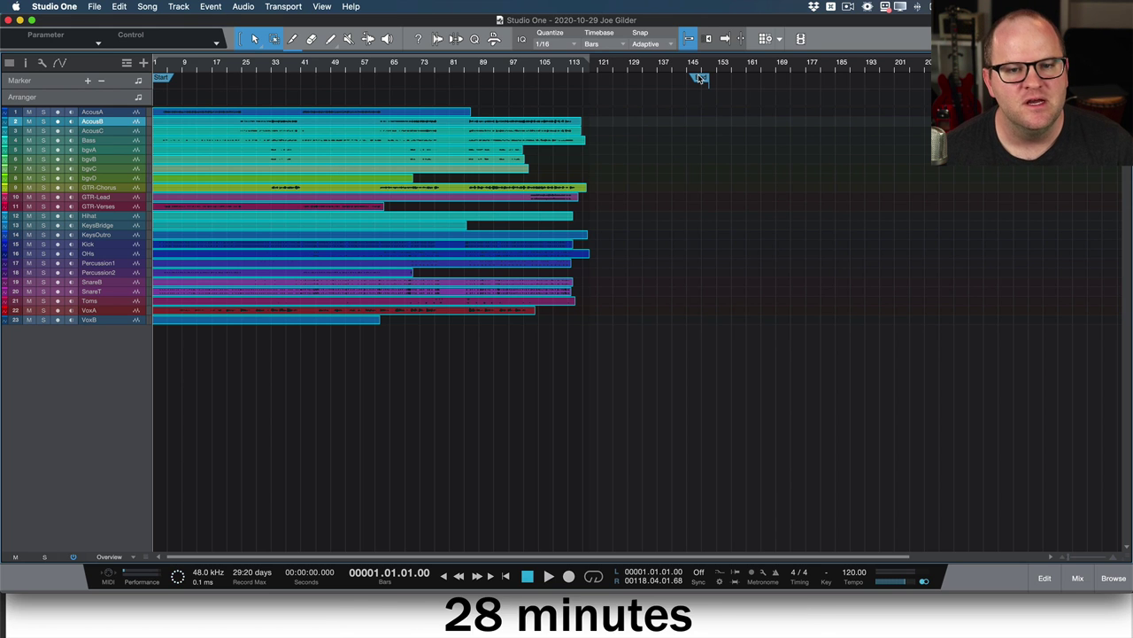
left_click(678, 97)
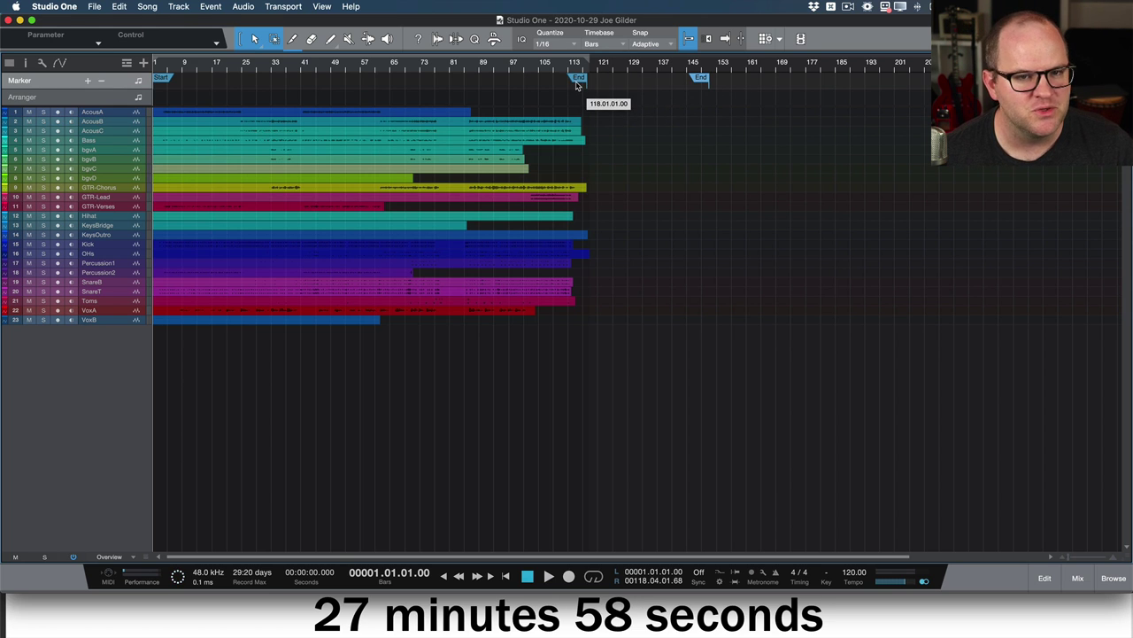
left_click(577, 96)
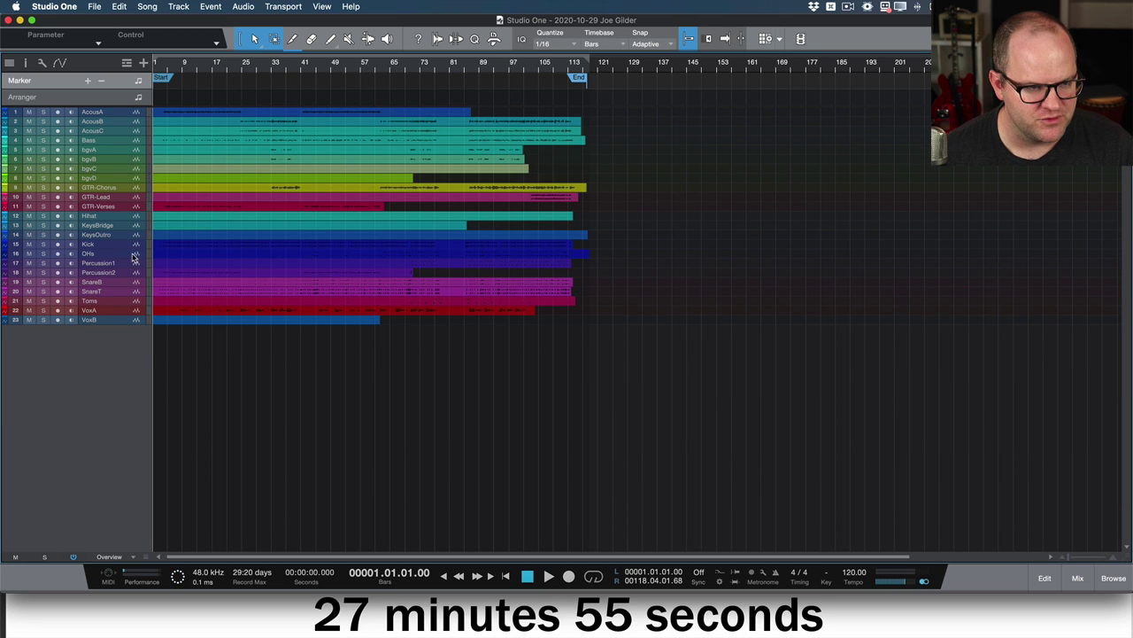
- Move the drum tracks Kick through Toms to the top, with SnareT above SnareB
left_click(124, 245)
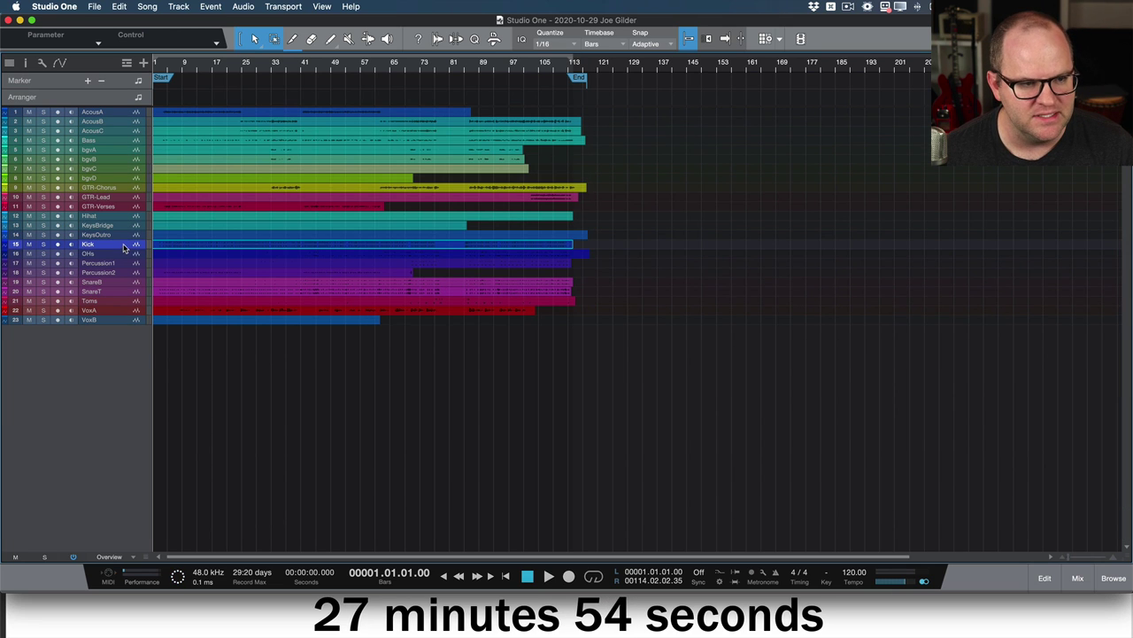
left_click(123, 300, "shift")
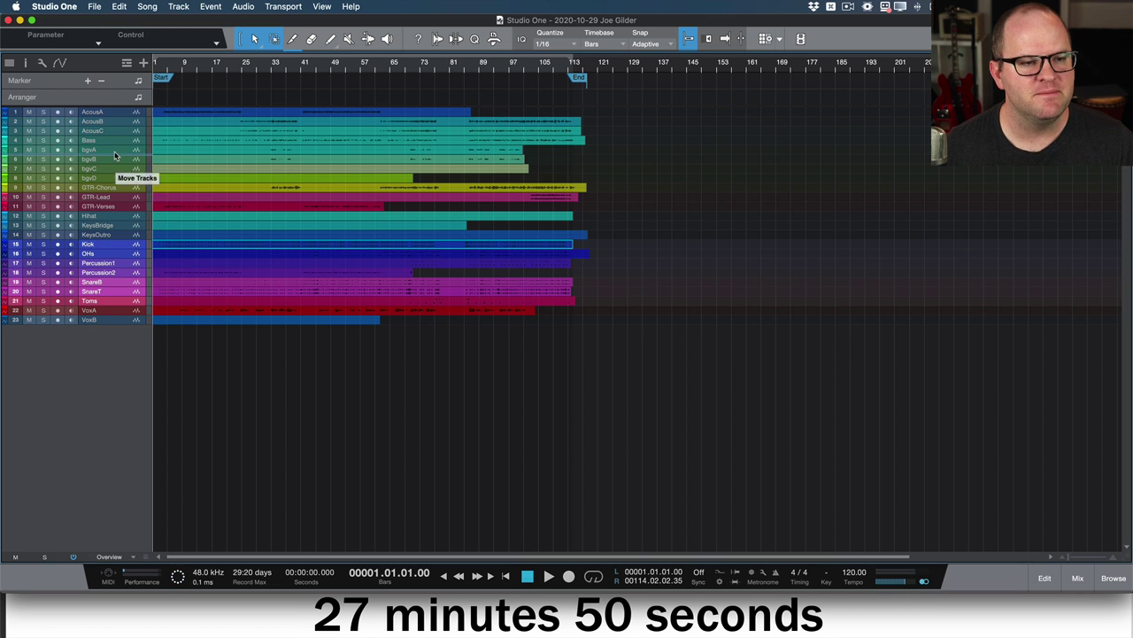
left_click_drag(115, 154, 116, 110)
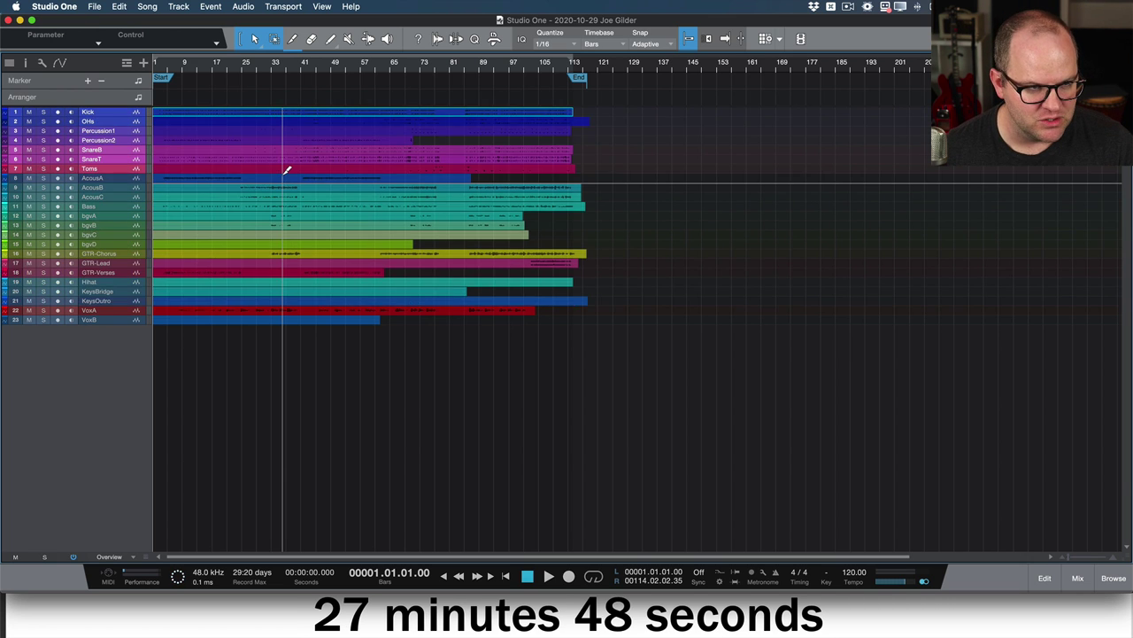
scroll(282, 174, "up", 3)
scroll(126, 177, "down", 2)
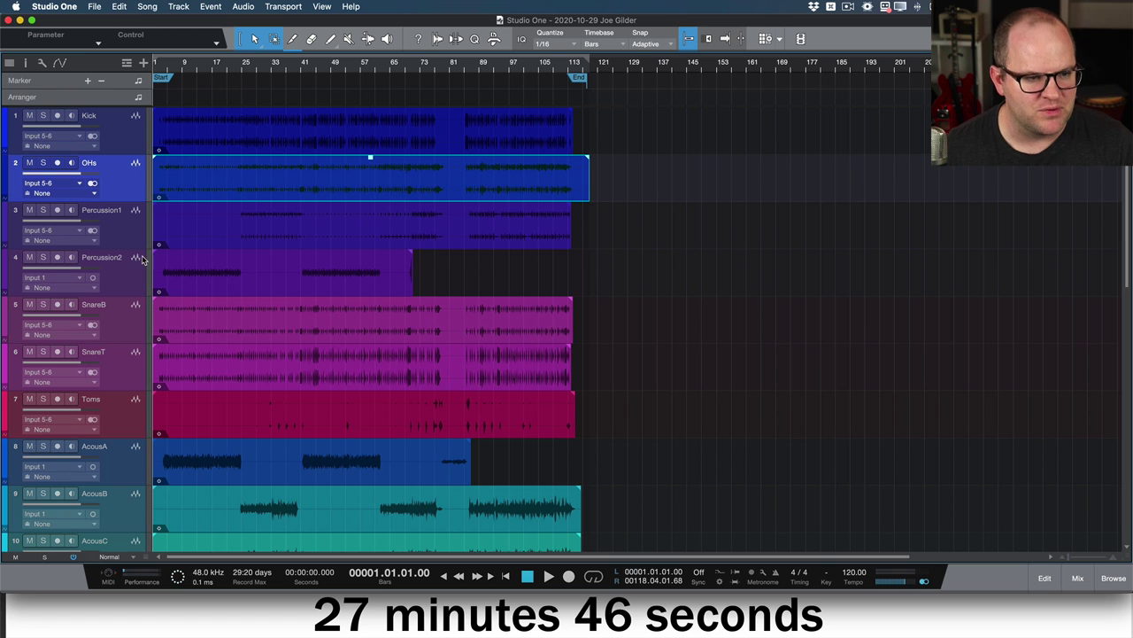
left_click(119, 369)
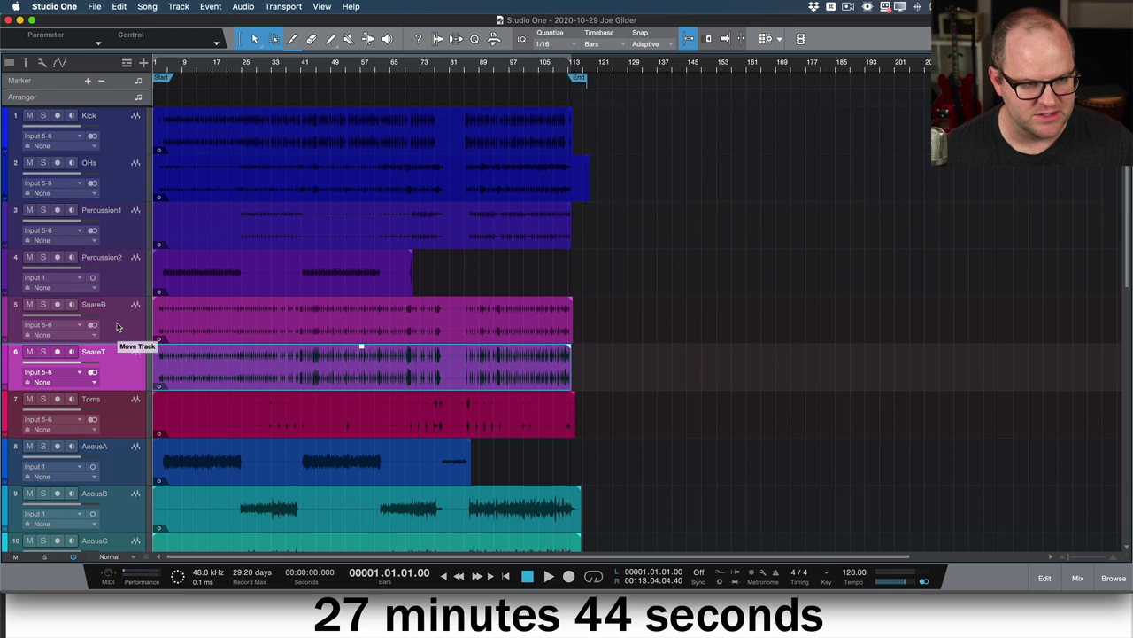
left_click_drag(117, 326, 124, 328)
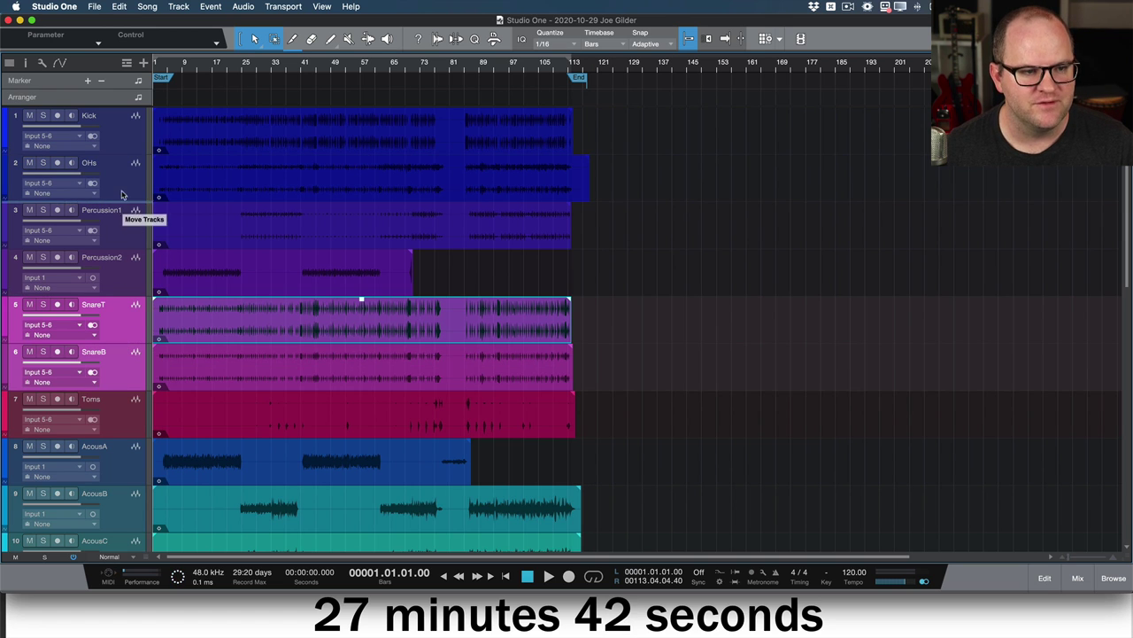
left_click_drag(122, 193, 120, 173)
scroll(133, 266, "down", 3)
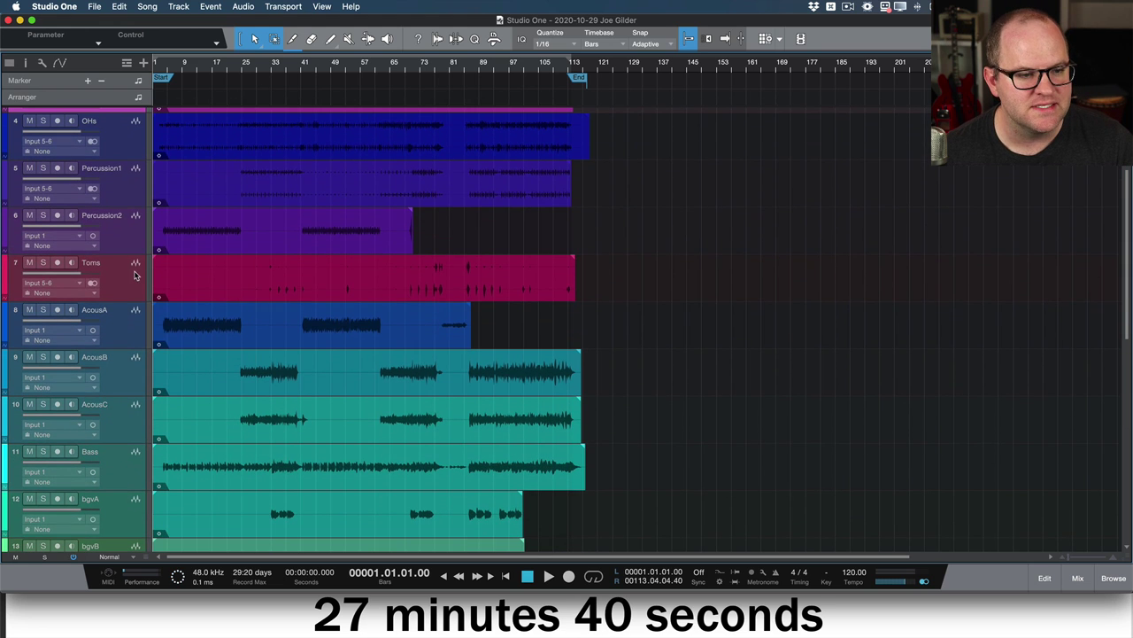
left_click(134, 275)
scroll(128, 256, "up", 2)
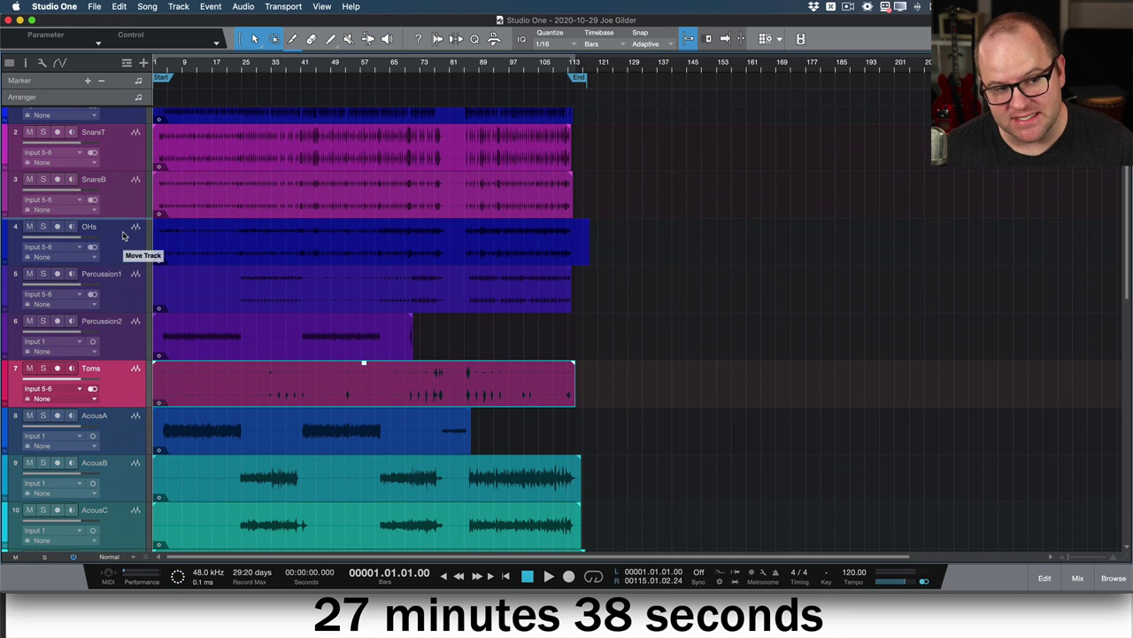
left_click_drag(124, 234, 125, 232)
scroll(222, 266, "down", 3)
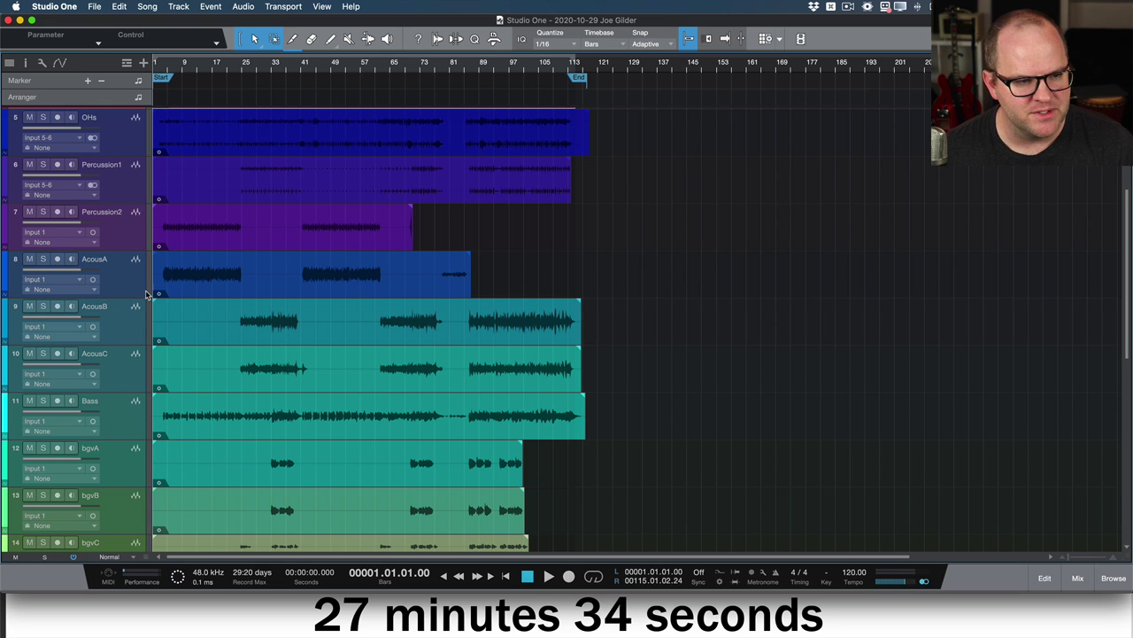
scroll(147, 294, "down", 2)
- Place Bass above Percussion1 and move the guitar tracks up to follow AcousC
left_click(140, 326)
scroll(207, 346, "up", 3)
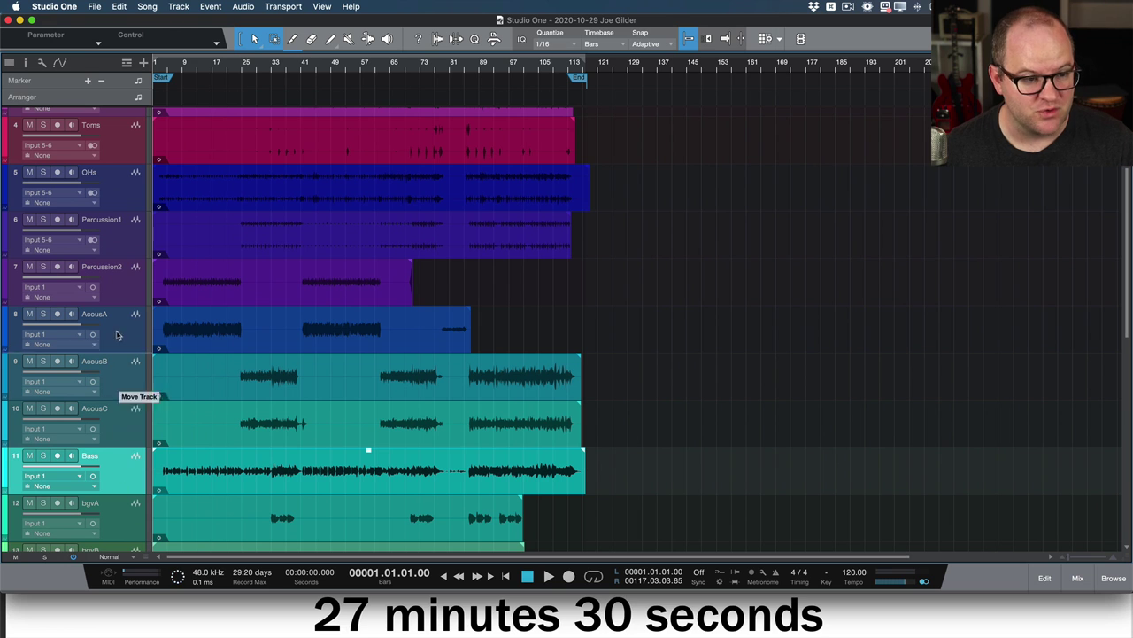
left_click_drag(116, 314, 124, 219)
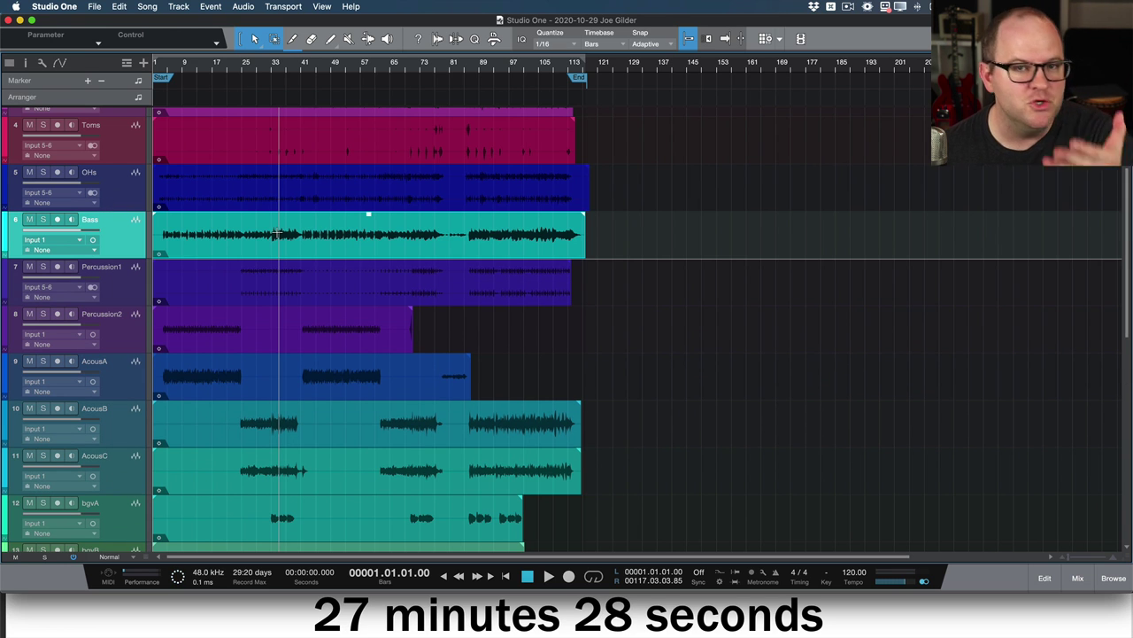
scroll(143, 202, "down", 1)
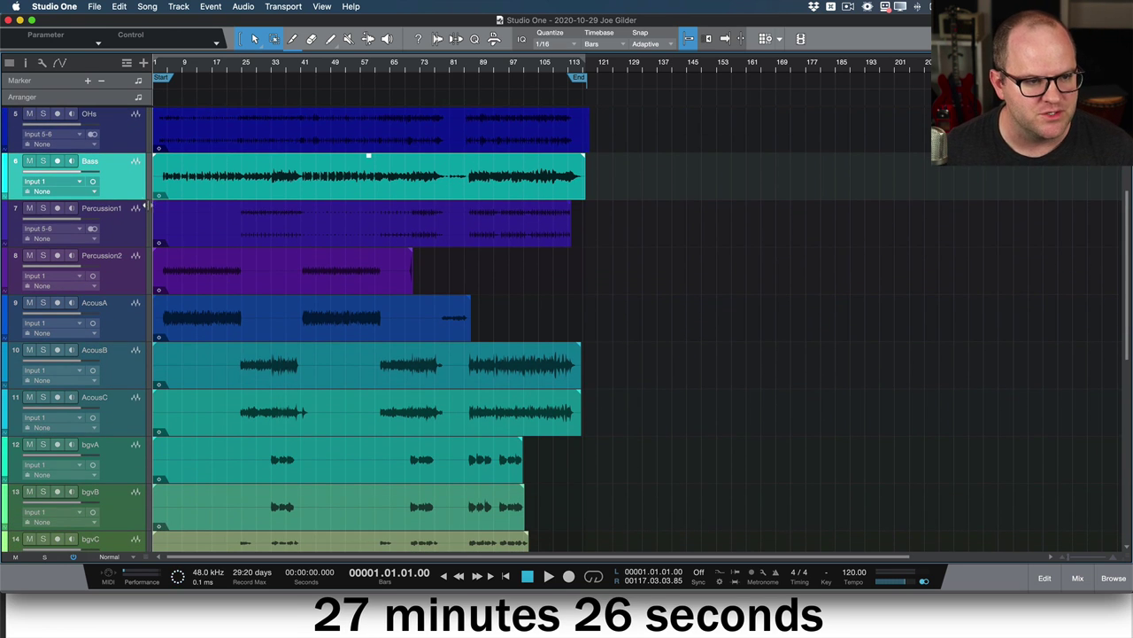
left_click_drag(143, 200, 138, 299)
scroll(218, 288, "down", 2)
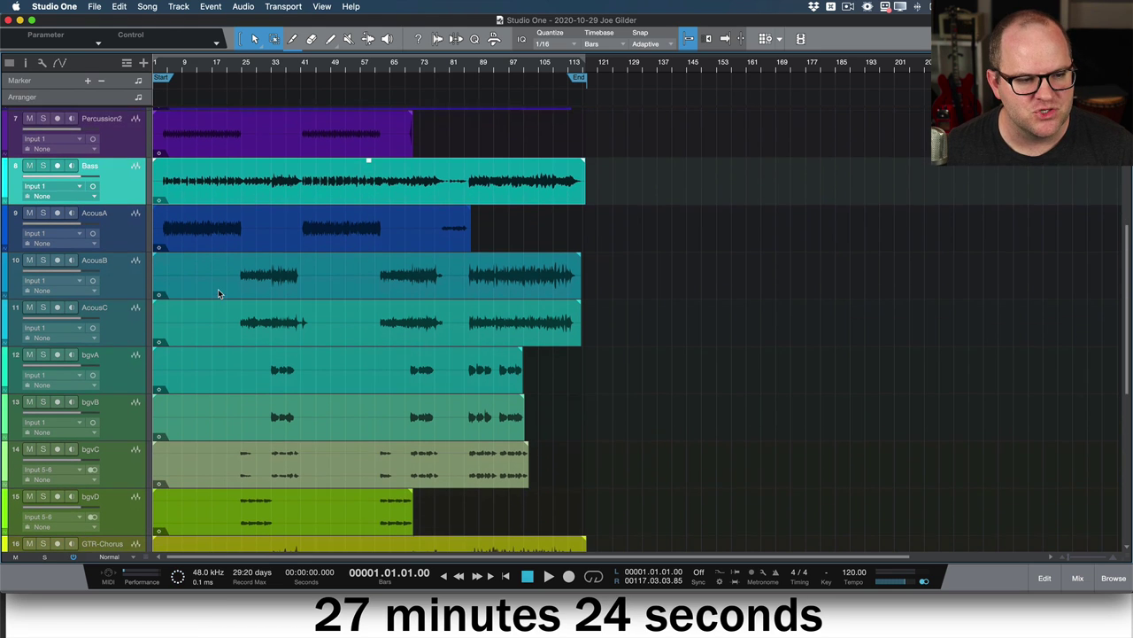
left_click(126, 357)
scroll(172, 397, "down", 2)
left_click(134, 417)
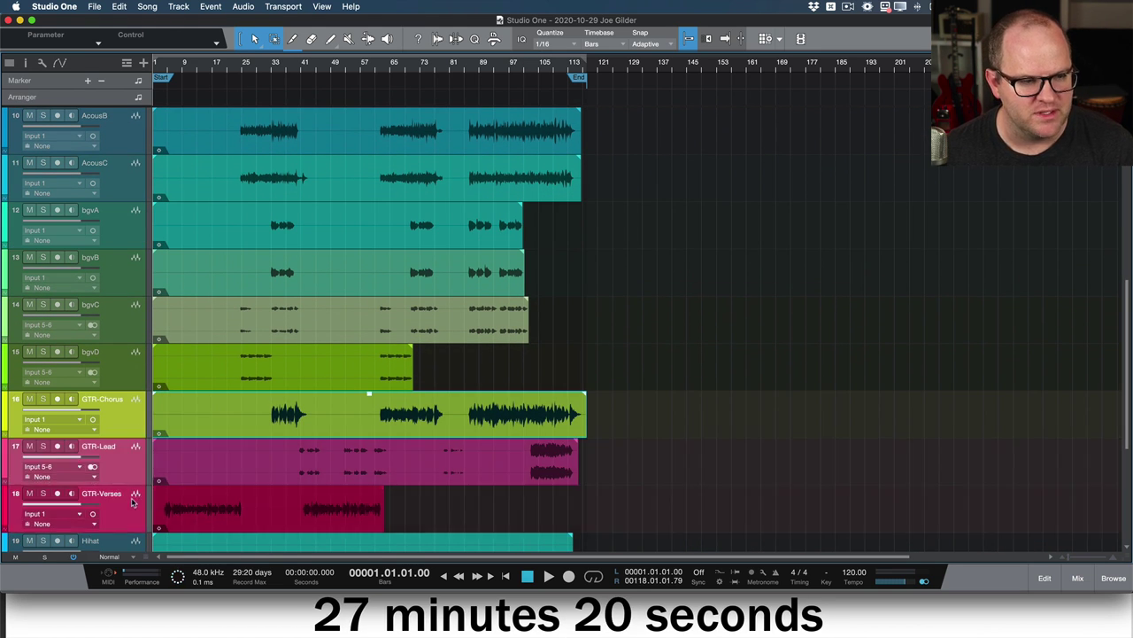
left_click_drag(131, 417, 156, 197)
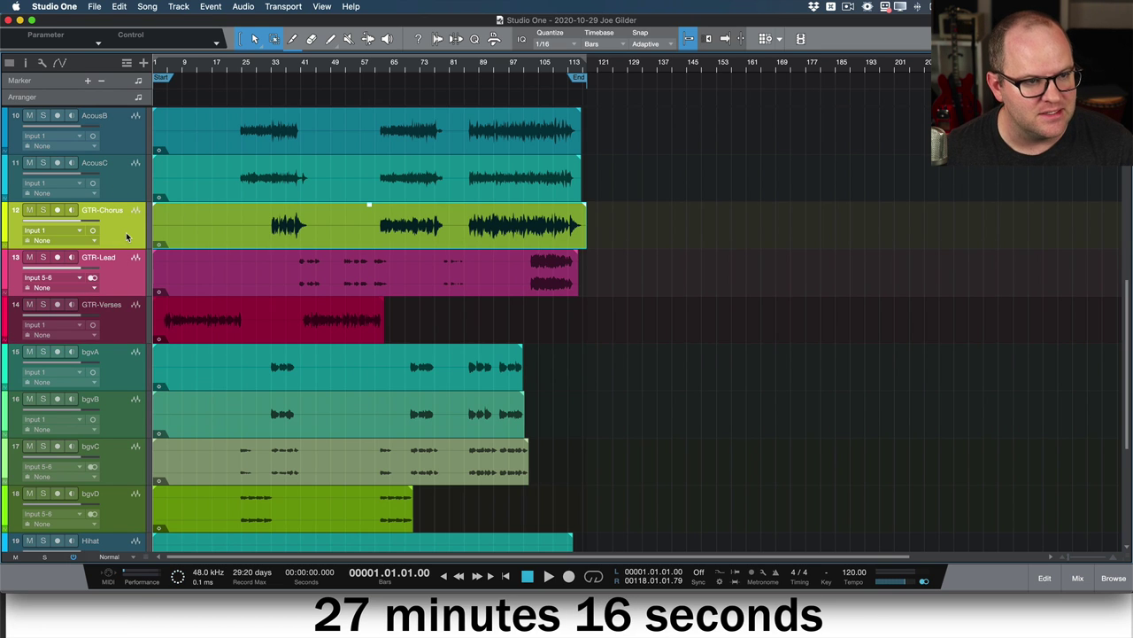
- Select the guitar tracks and glance at the mixing console before returning to the arrangement
left_click(128, 304)
left_click(129, 247, "shift")
key("F3")
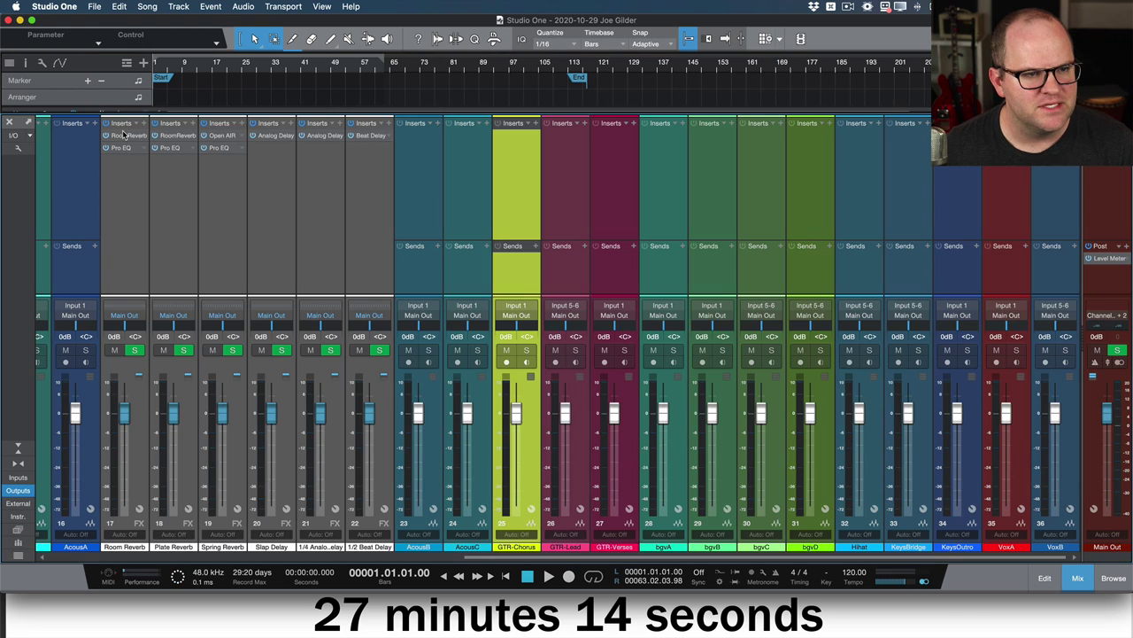
left_click(128, 222)
key("F3")
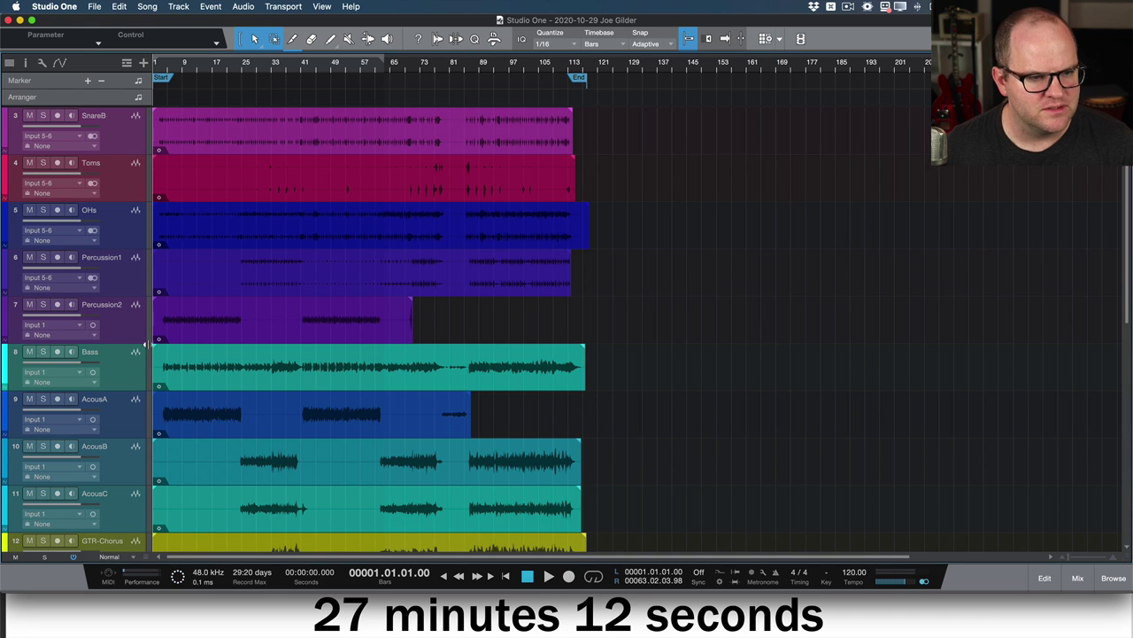
- Move AcousA, AcousB and AcousC above the Bass track
left_click(202, 425)
scroll(203, 425, "down", 1)
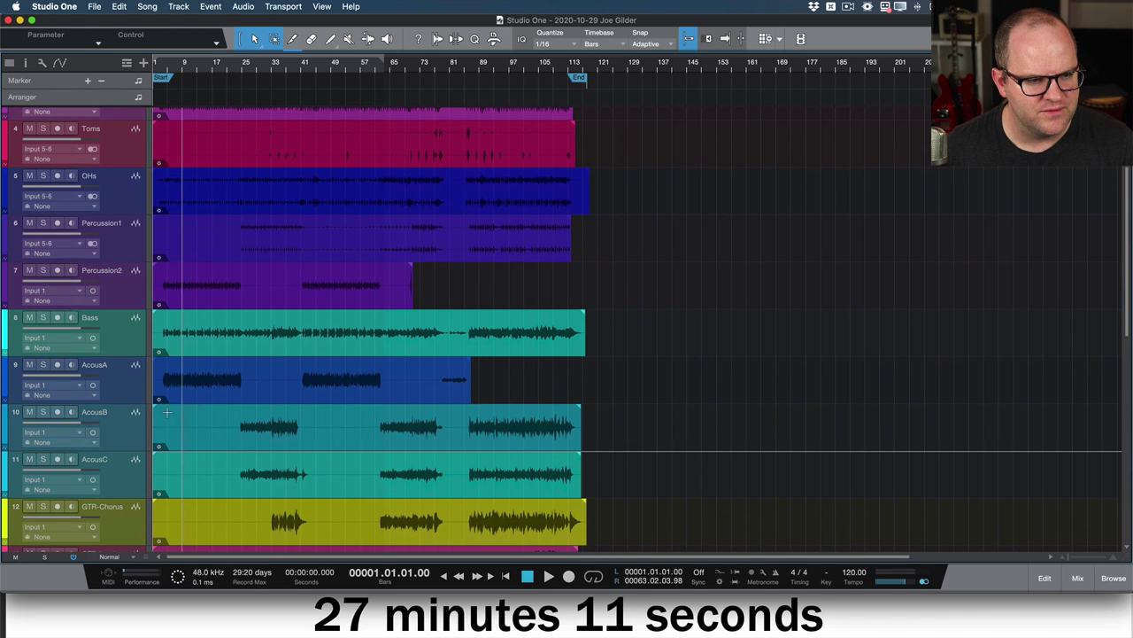
left_click(129, 454, "shift")
left_click_drag(126, 386, 126, 326)
scroll(234, 325, "down", 8)
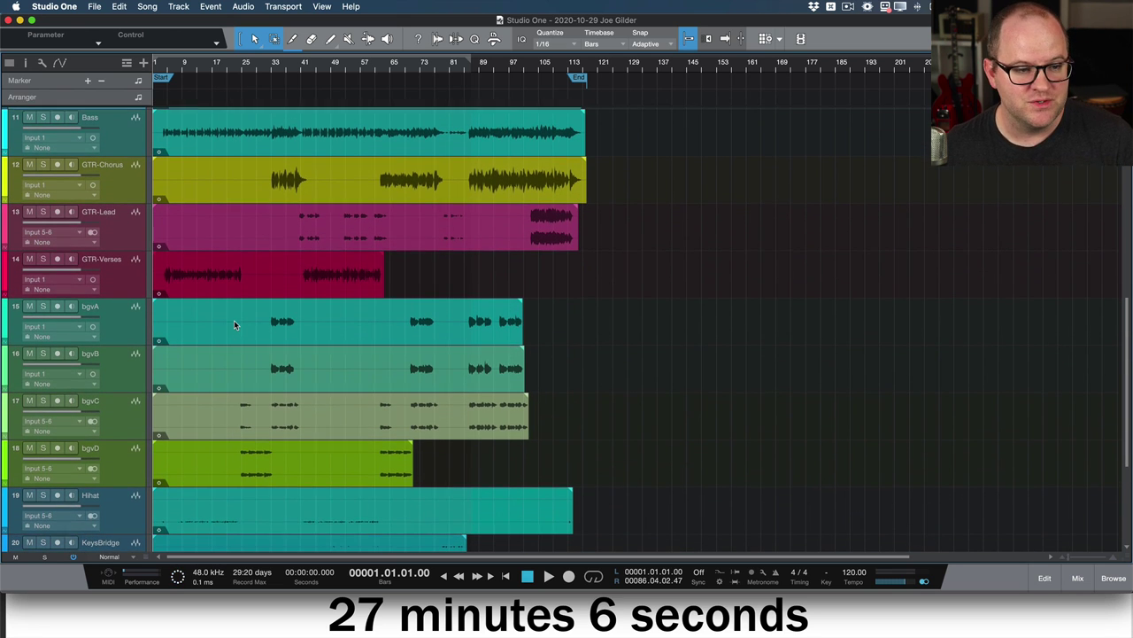
scroll(193, 332, "down", 5)
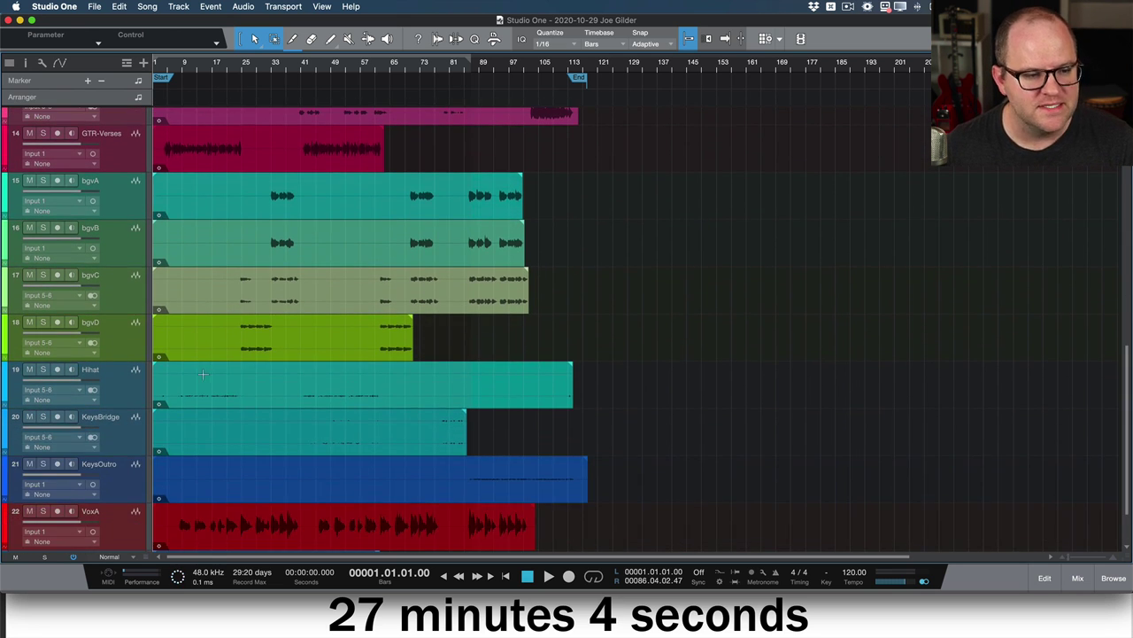
- Move Hihat up to sit just above OHs, then return tracks to medium height
key("shift+w")
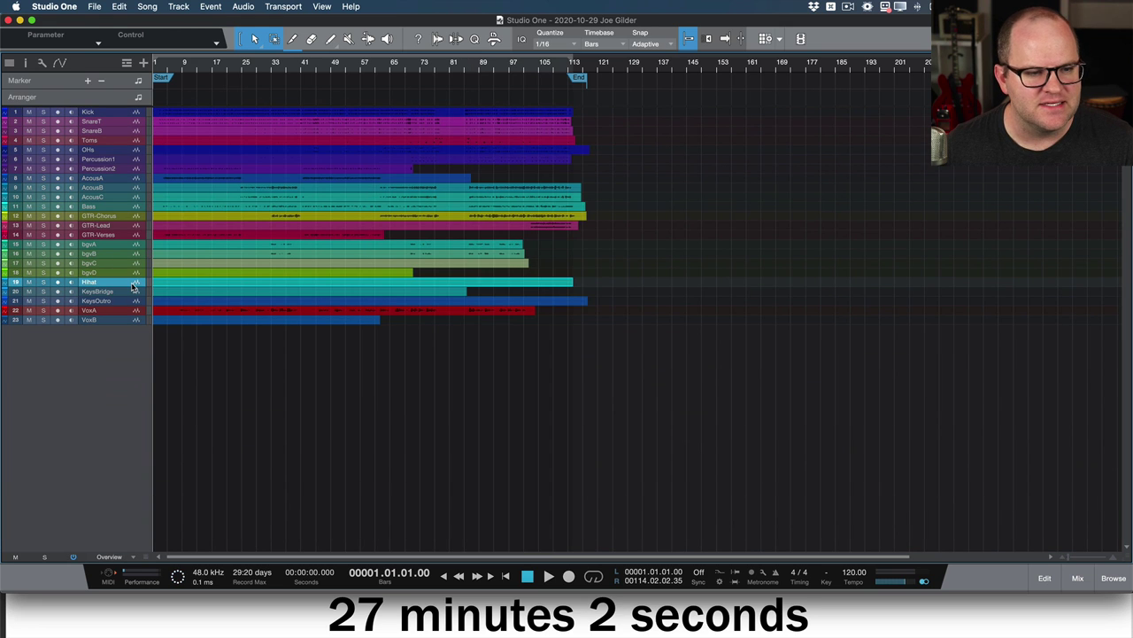
left_click(132, 282)
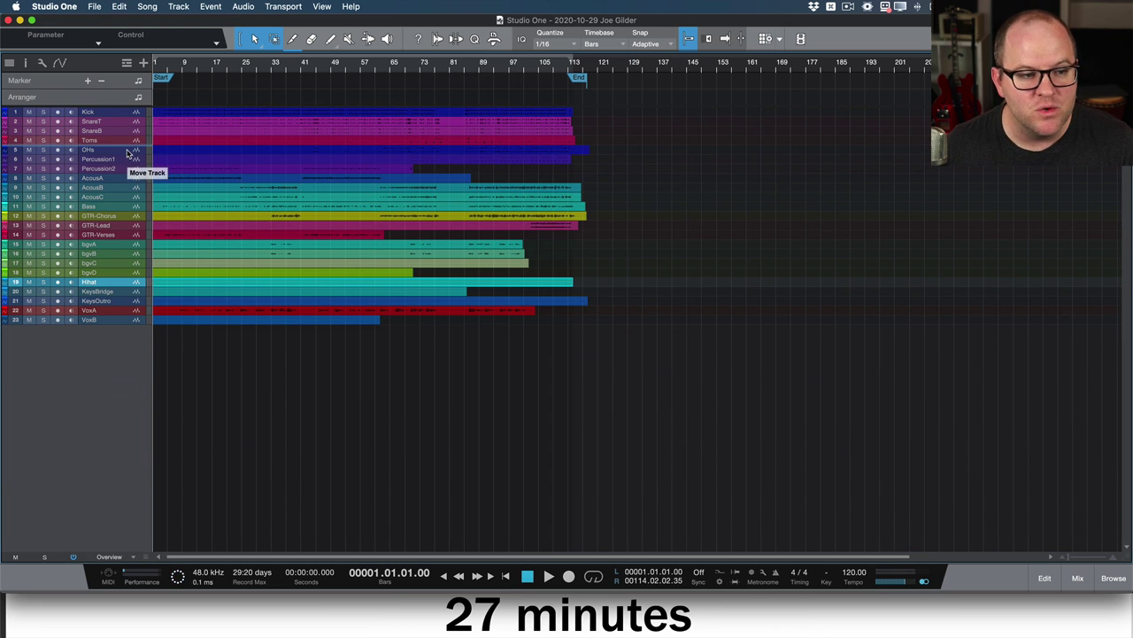
left_click_drag(129, 152, 129, 150)
left_click(130, 311)
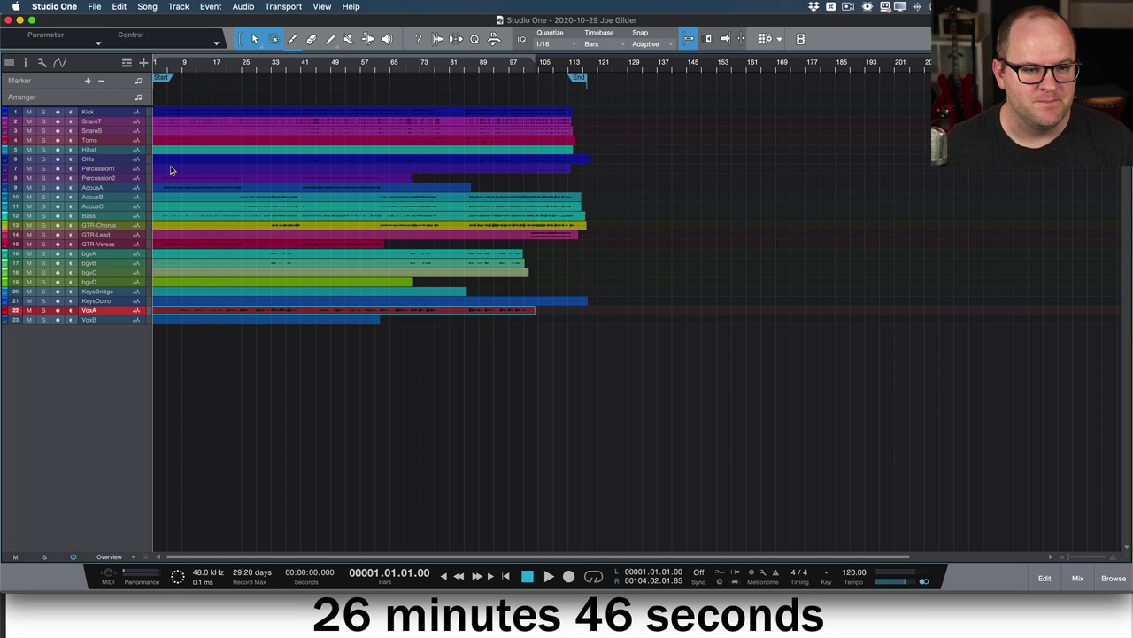
key("alt+e")
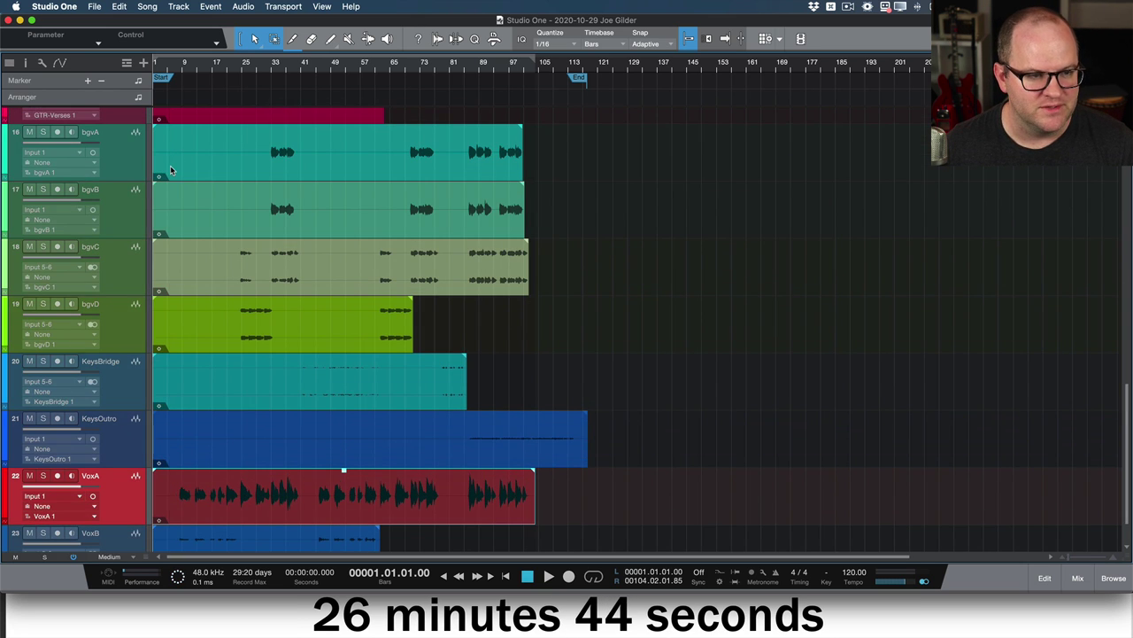
scroll(173, 164, "up", 10)
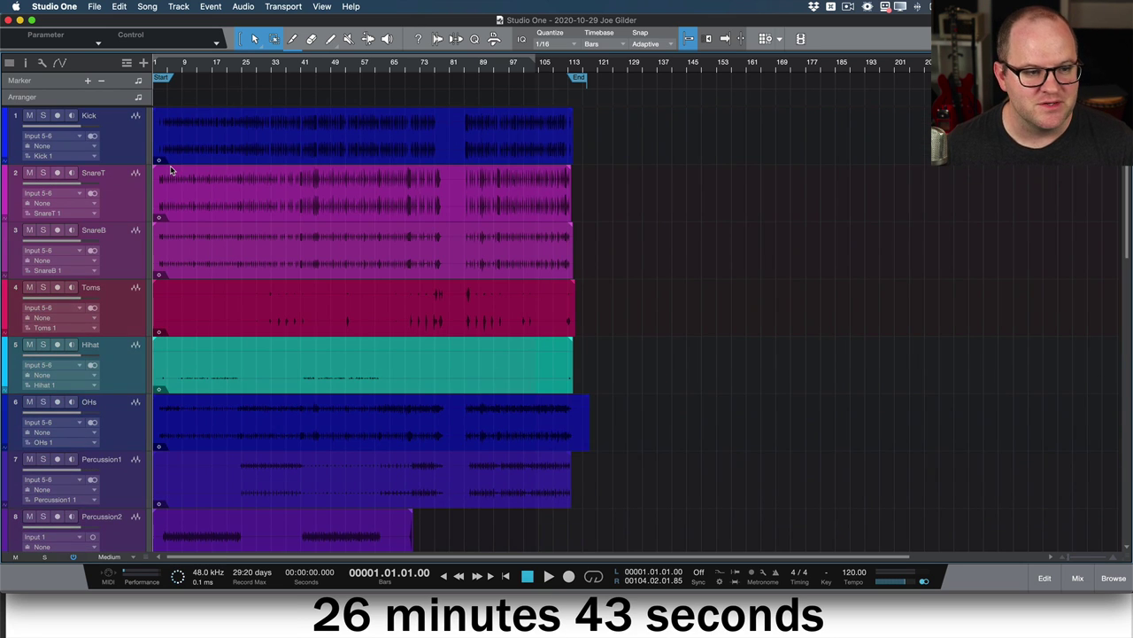
- Pack the eight tracks Kick through Percussion2 into a new folder track, Track 24
left_click(118, 152)
scroll(252, 171, "down", 2)
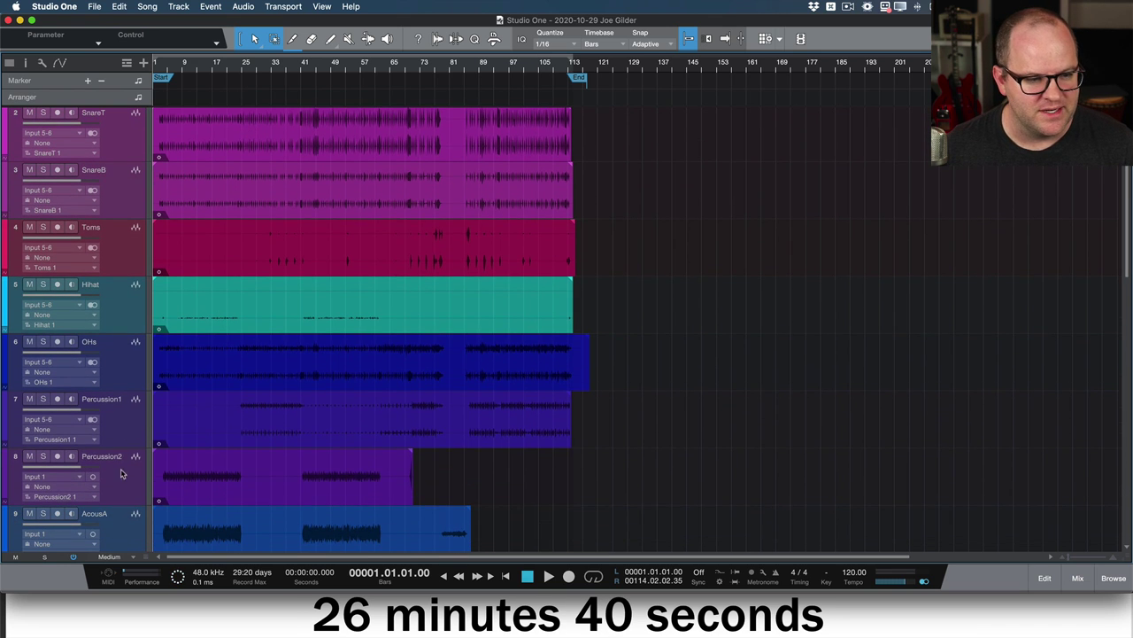
left_click(124, 479, "shift")
right_click(133, 484)
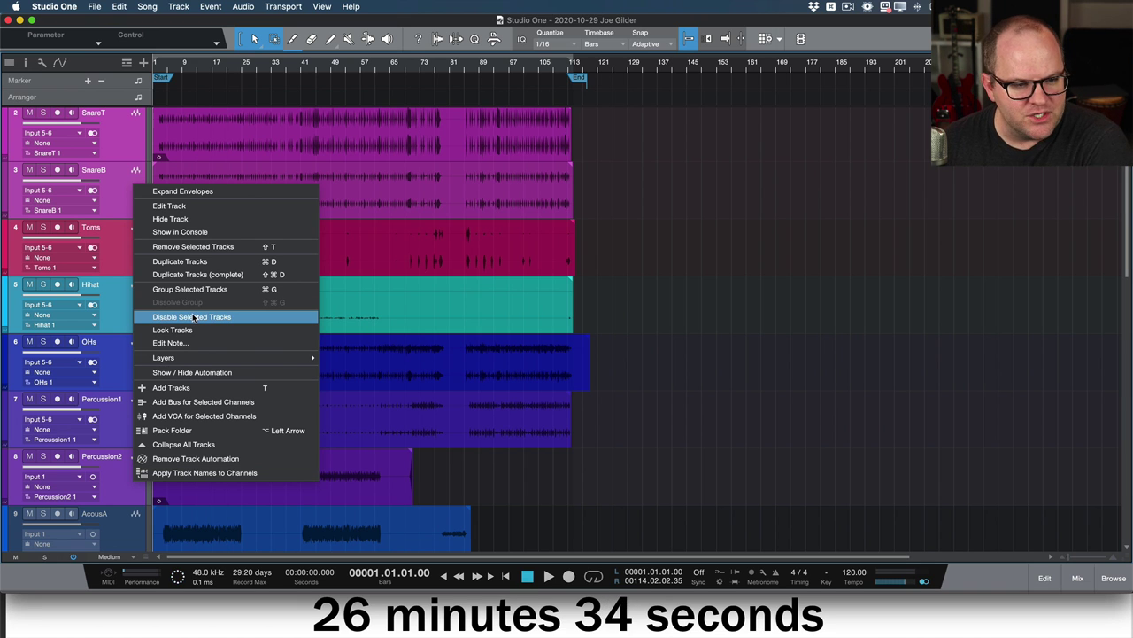
left_click(209, 430)
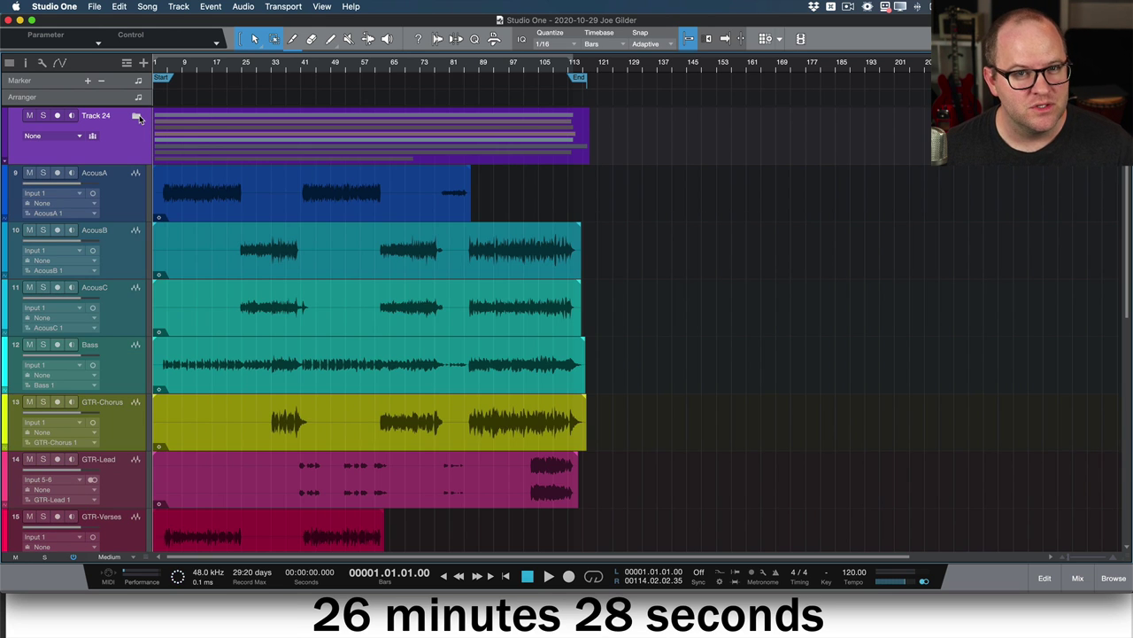
- Expand the new folder track and rename it DRUMS
left_click(137, 117)
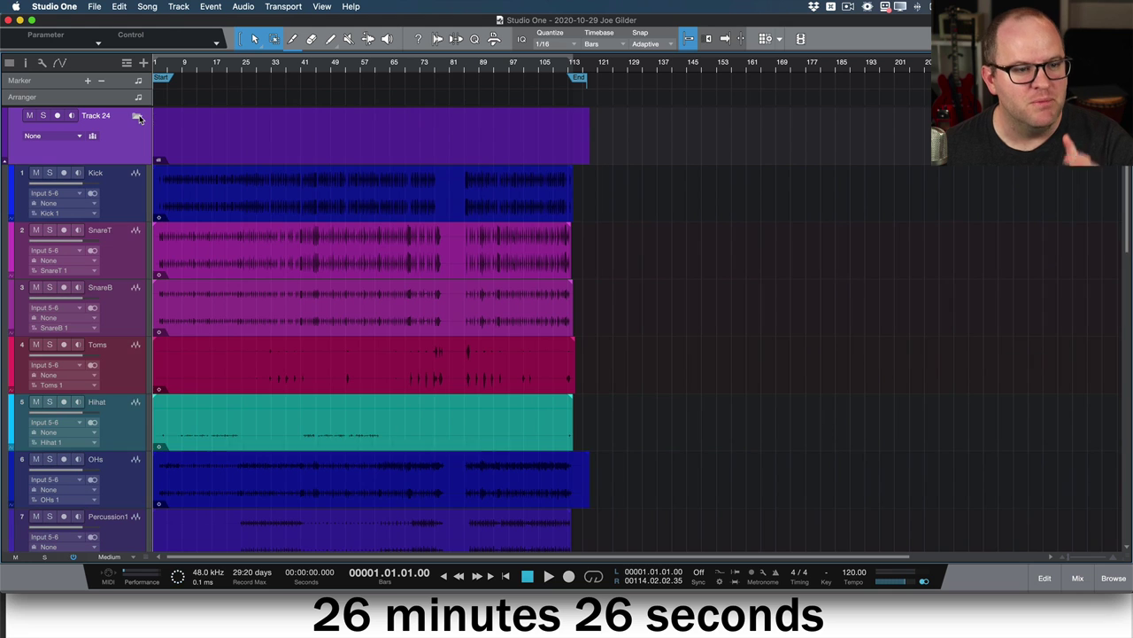
double_click(98, 116)
type("DRTUM")
key("BackSpace")
key("BackSpace")
key("BackSpace")
type("RUM")
key("BackSpace")
key("BackSpace")
type("UMS")
key("Return")
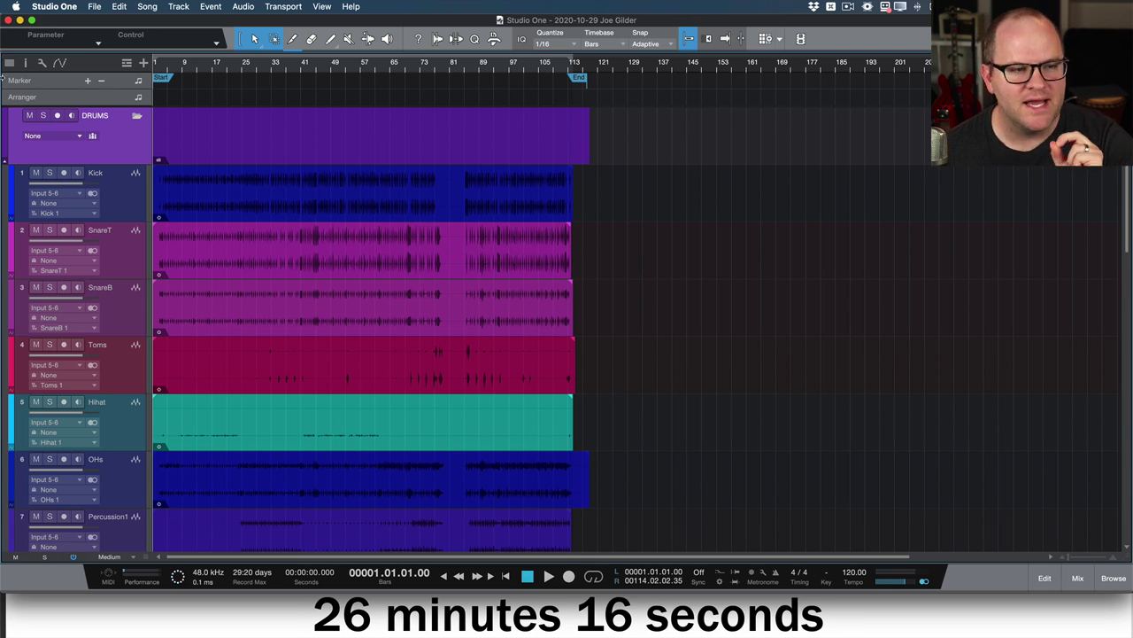
- Colour the DRUMS folder and its tracks blue, leaving its output unchanged
left_click(7, 119)
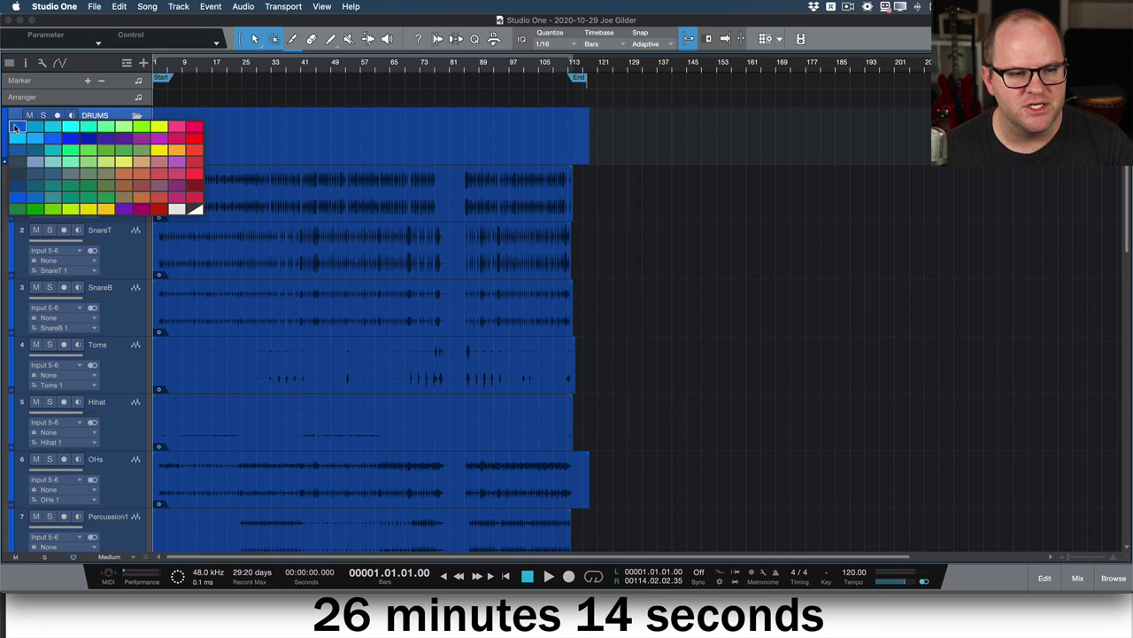
left_click(15, 128)
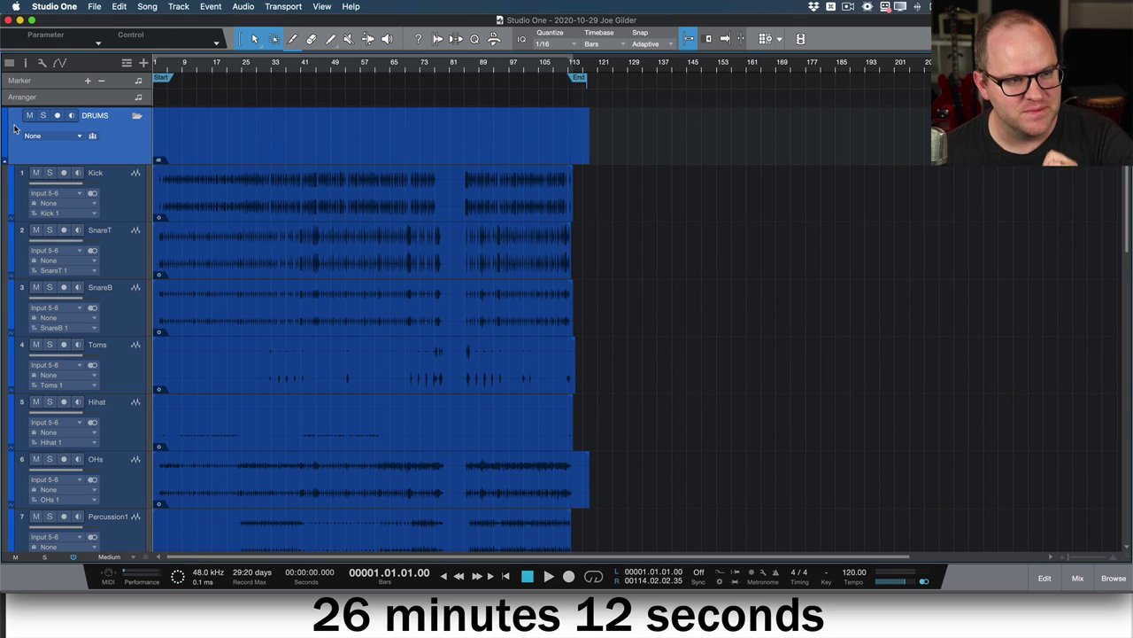
left_click(64, 136)
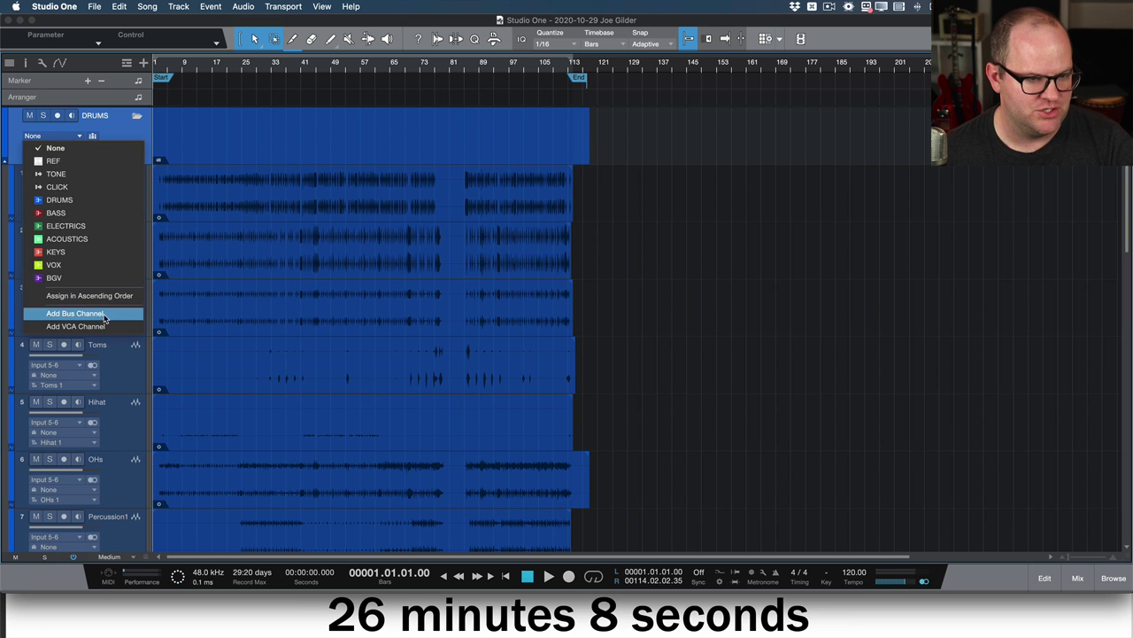
left_click(121, 131)
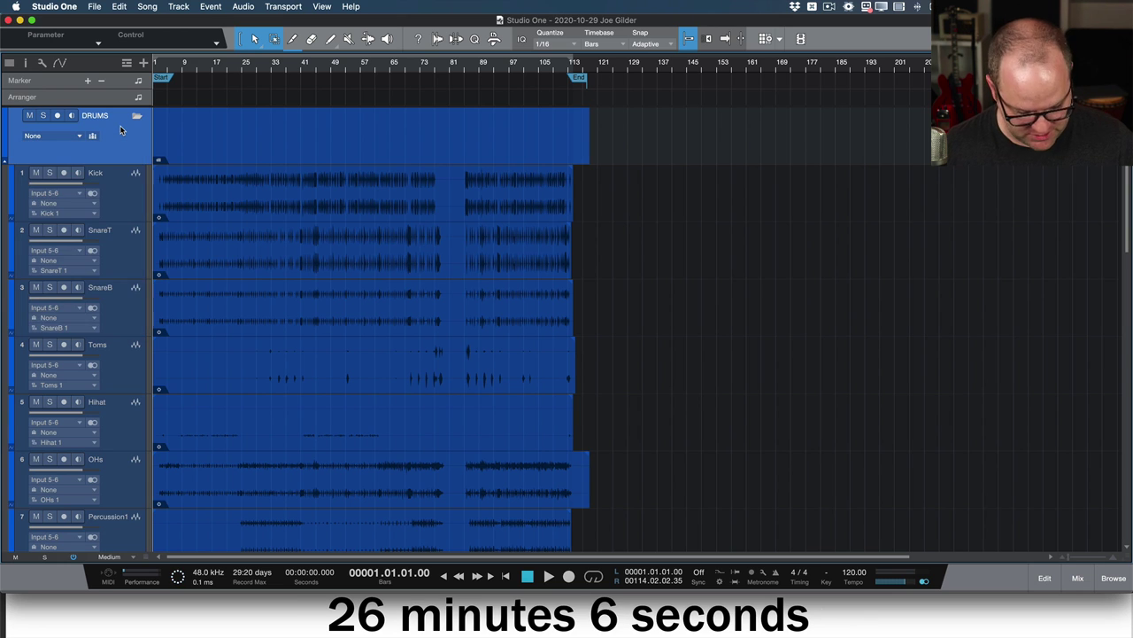
- In the console, remove the Room Reverb and delay FX channels
key("F3")
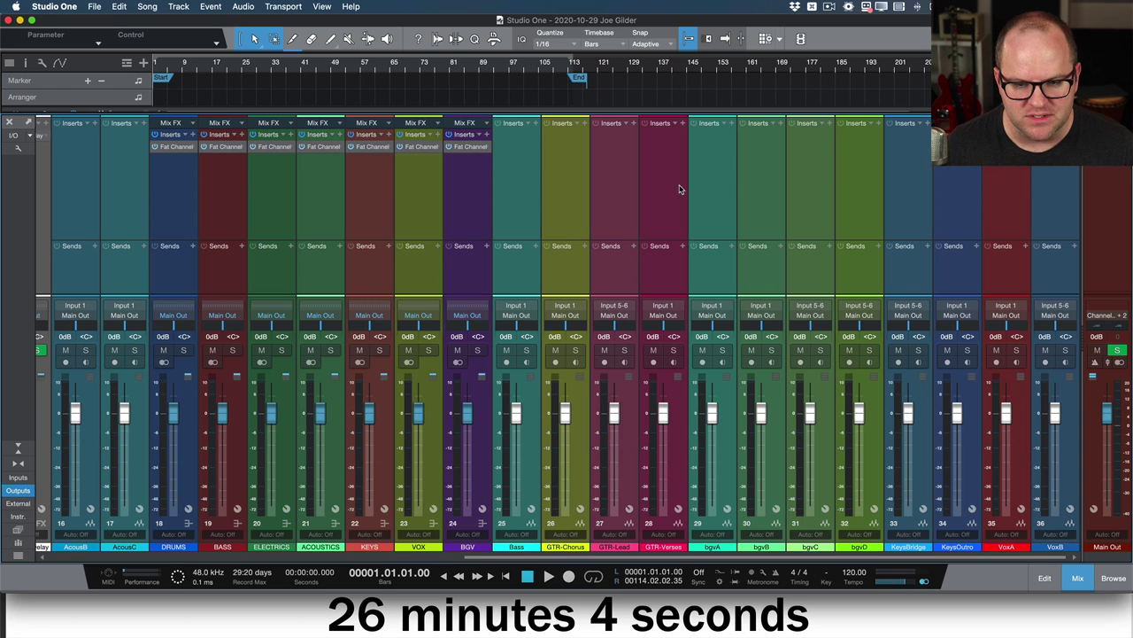
scroll(678, 189, "left", 10)
left_click(519, 277)
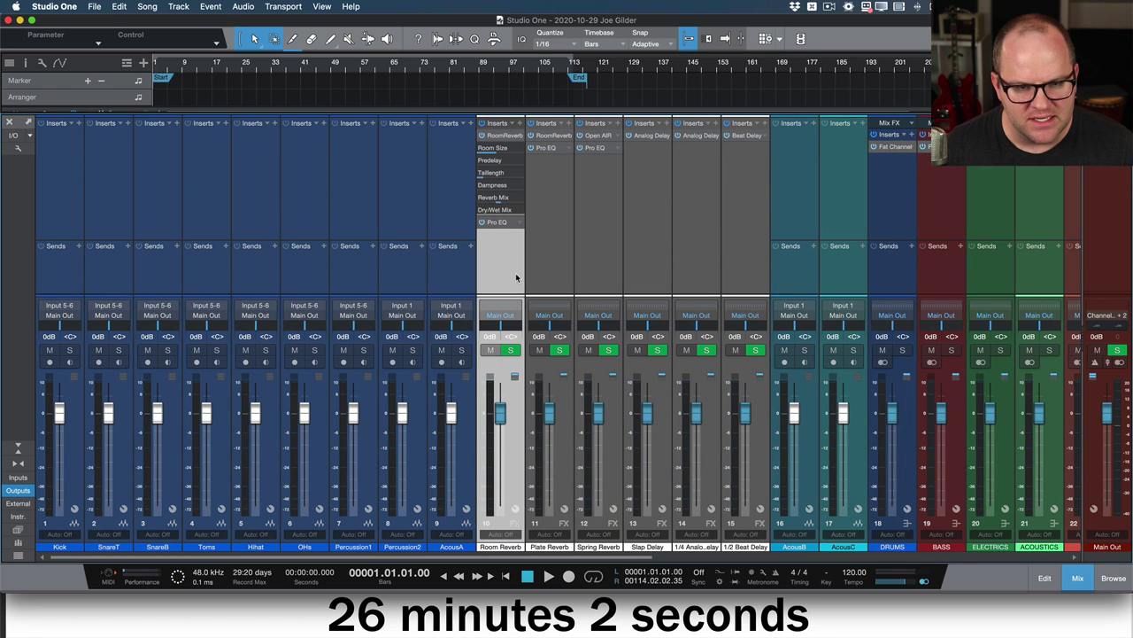
left_click(737, 250, "shift")
right_click(739, 254)
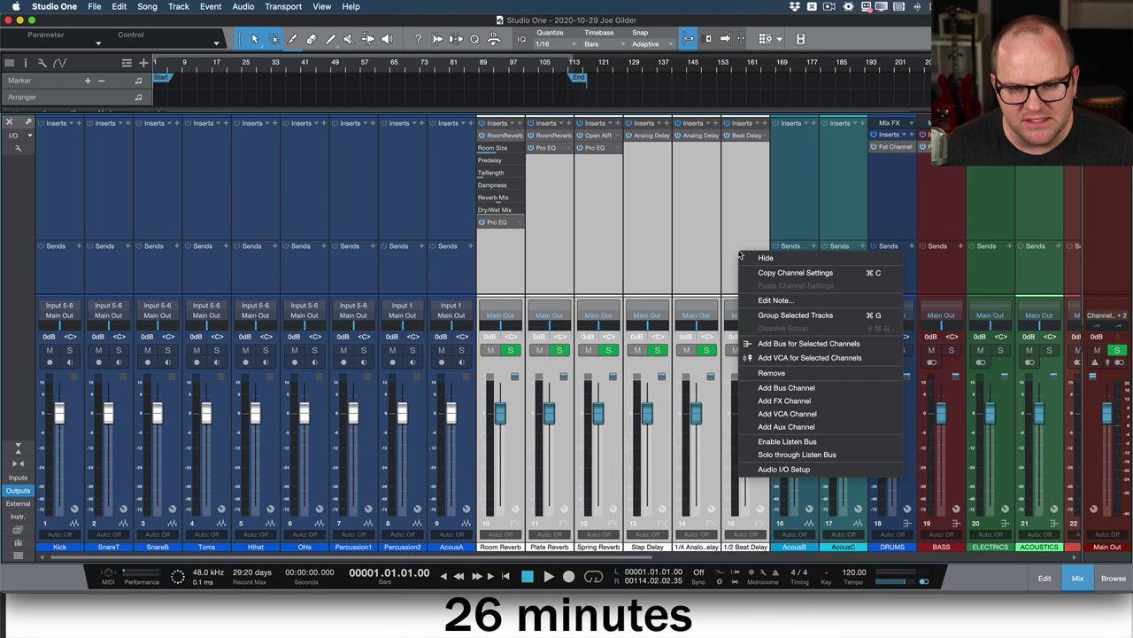
left_click(808, 375)
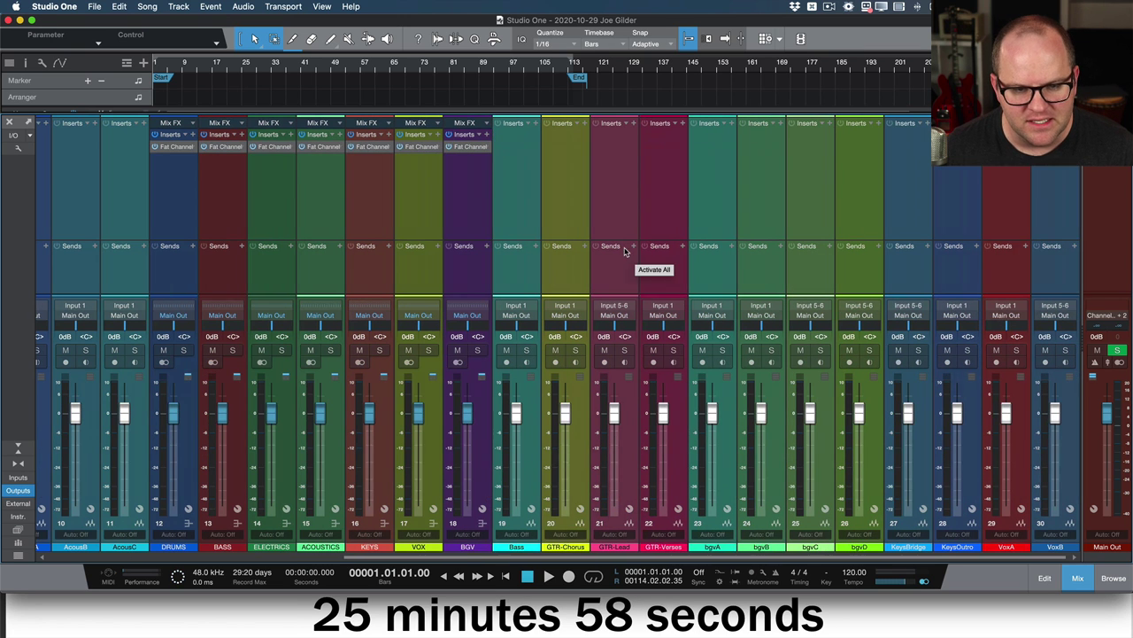
- Remove the old bus channels DRUMS through BGV and return to the arrangement
scroll(624, 255, "right", 5)
left_click(461, 287)
scroll(460, 288, "left", 4)
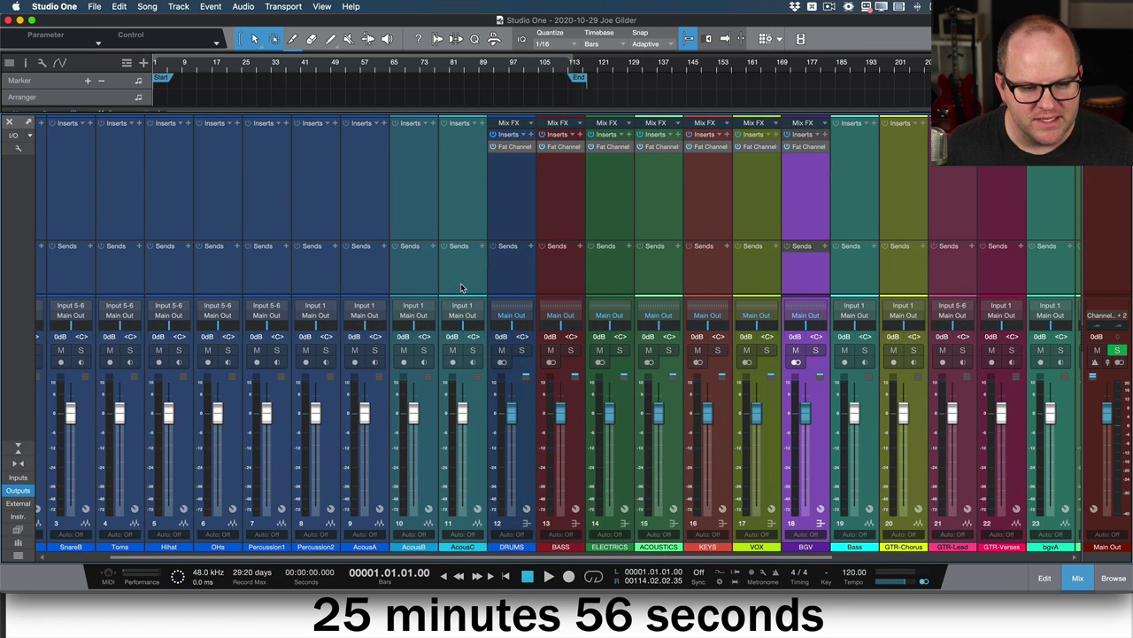
left_click(518, 268, "shift")
right_click(518, 268)
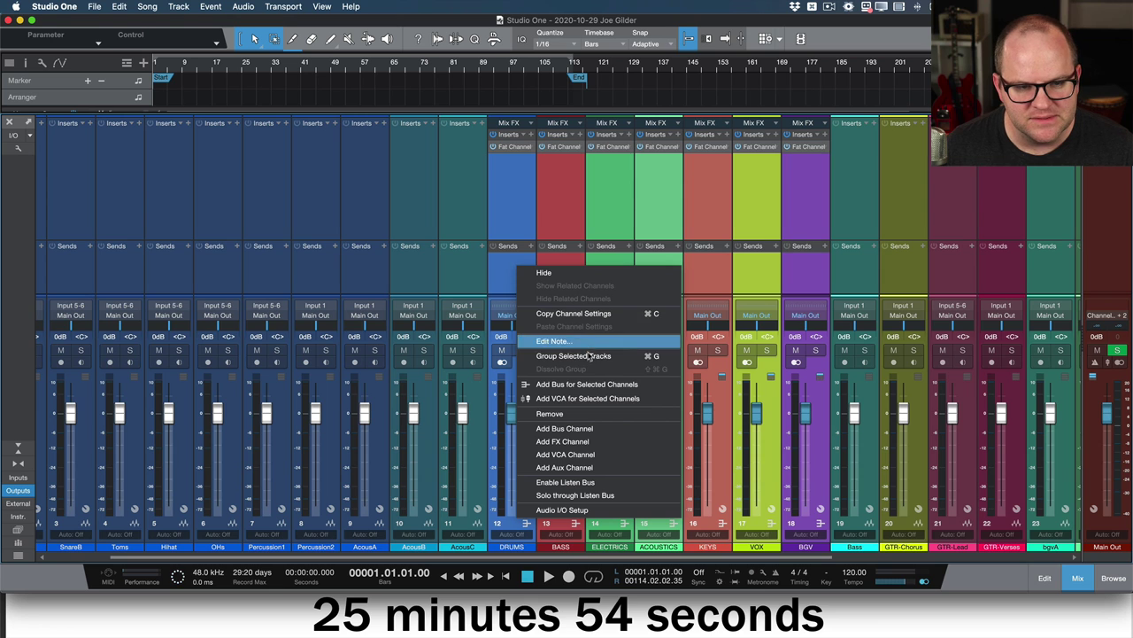
left_click(588, 413)
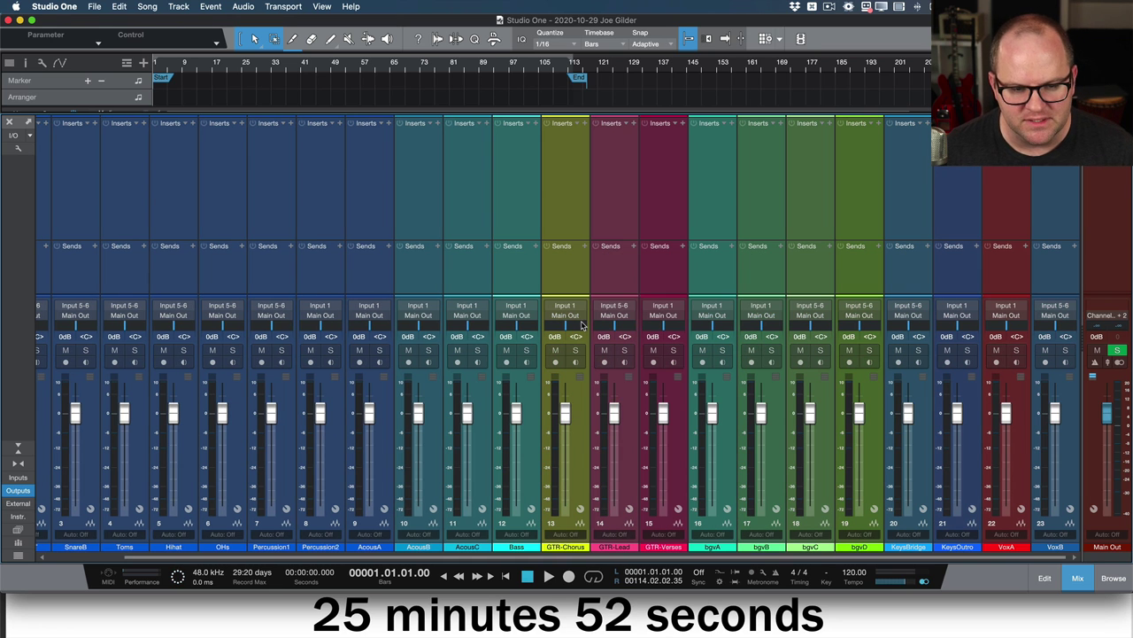
key("F3")
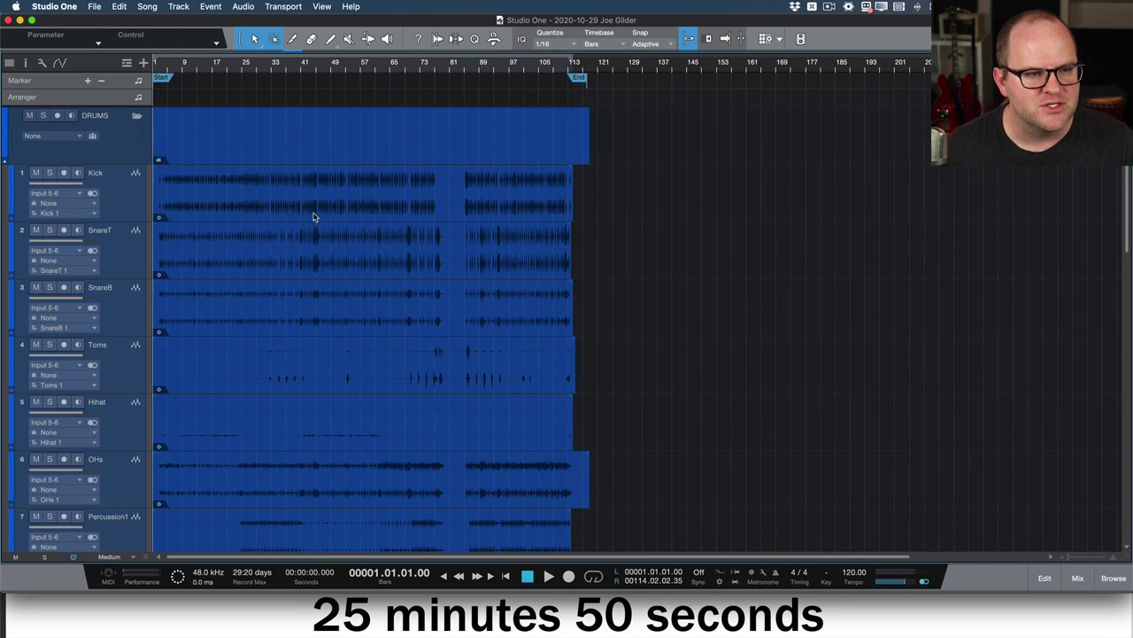
- Route the DRUMS folder's output to a new DRUMS bus channel
left_click(128, 138)
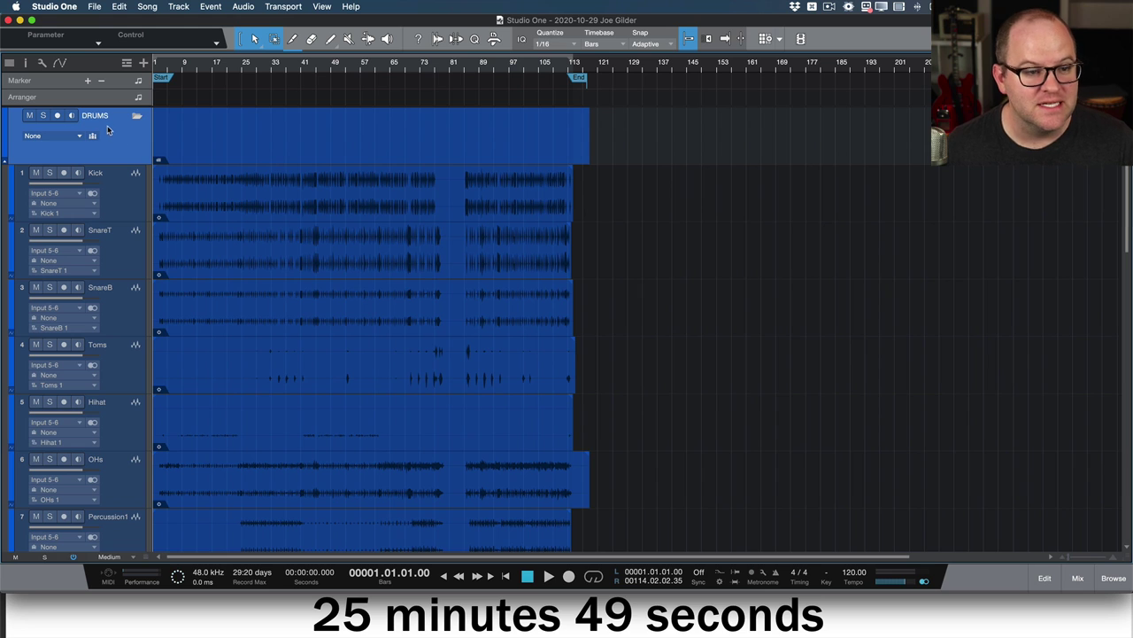
left_click(31, 136)
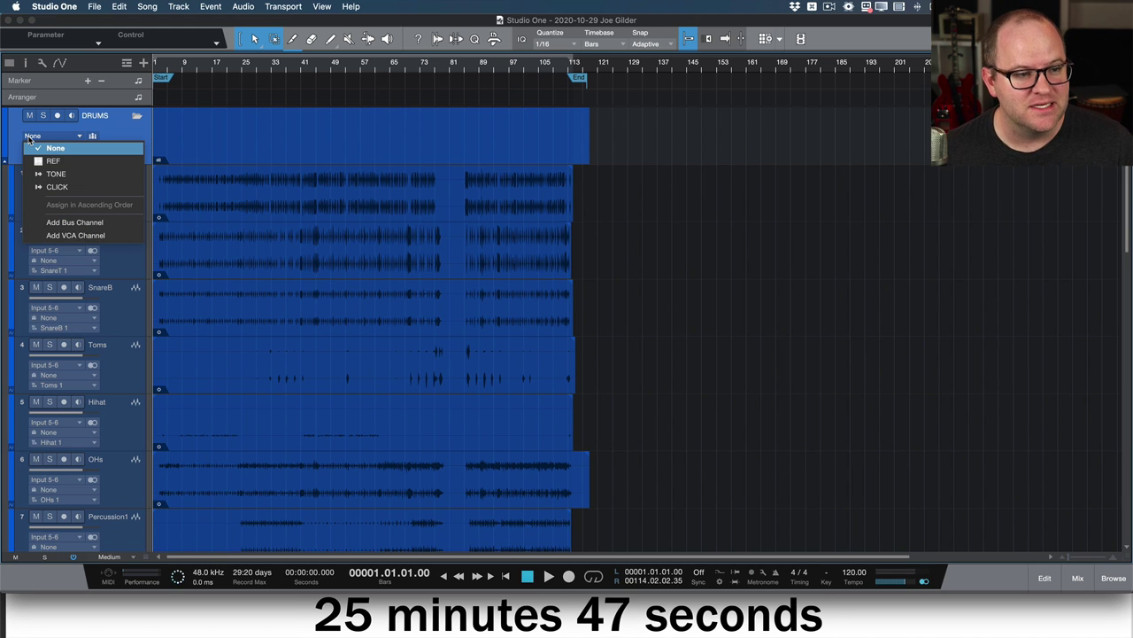
left_click(85, 224)
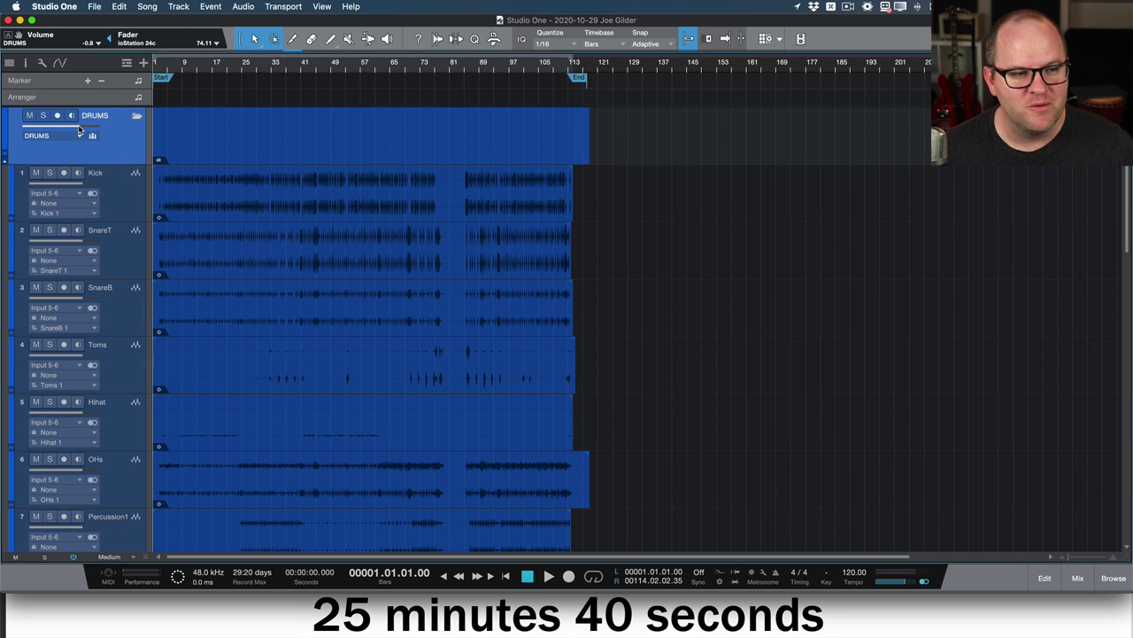
- In the console options, enable linking folder track expansion between console and track list
key("F3")
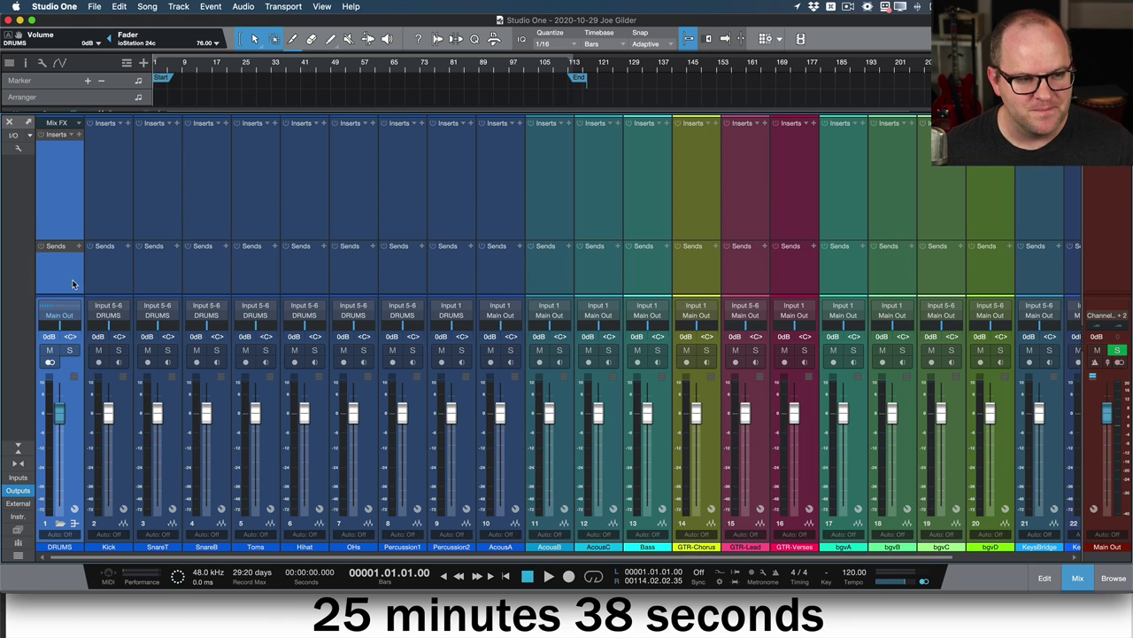
left_click(503, 251, "shift")
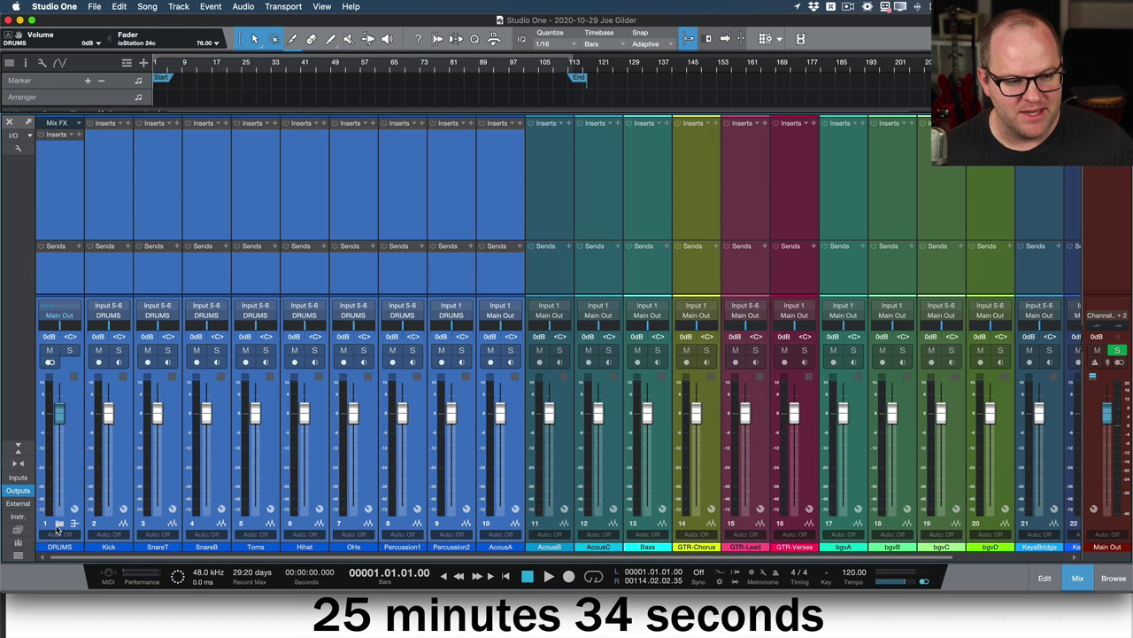
left_click(18, 148)
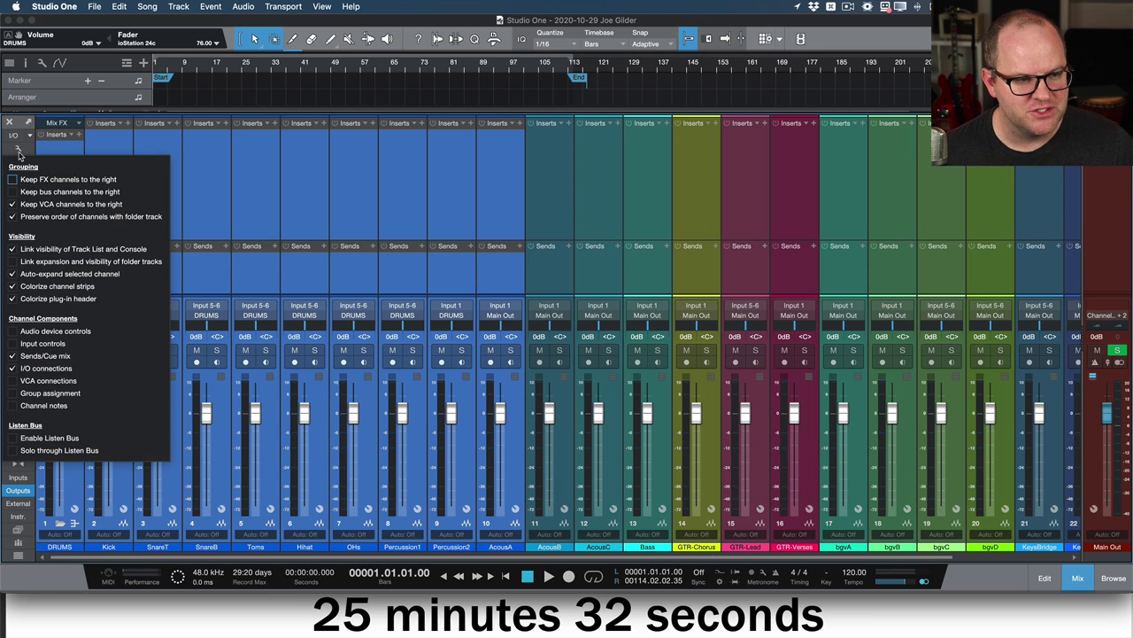
left_click(46, 263)
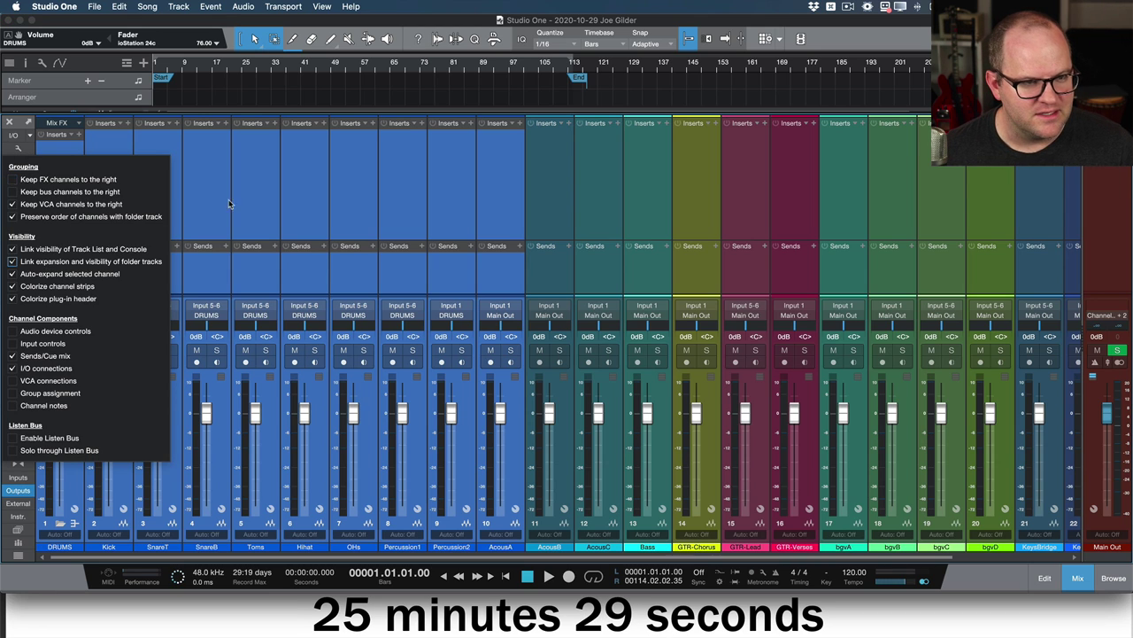
- Collapse and expand the DRUMS folder channels, ending with the DRUMS folder channel selected
left_click(60, 524)
left_click(61, 524)
left_click(60, 524)
left_click(60, 524)
left_click(60, 524)
left_click(60, 524)
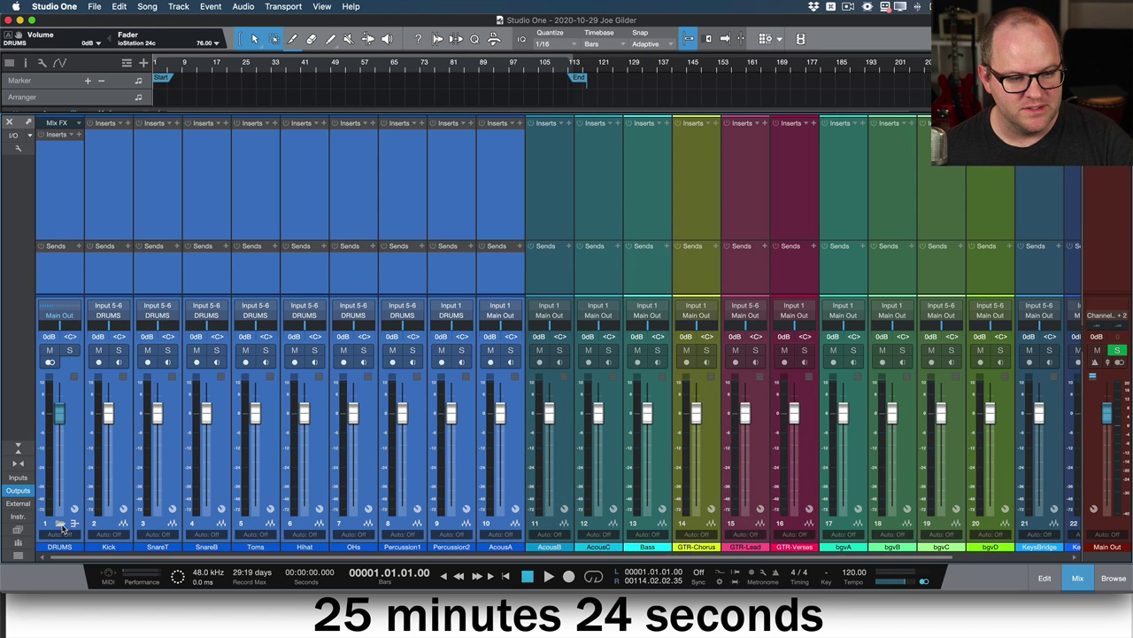
left_click(60, 524)
left_click(60, 524)
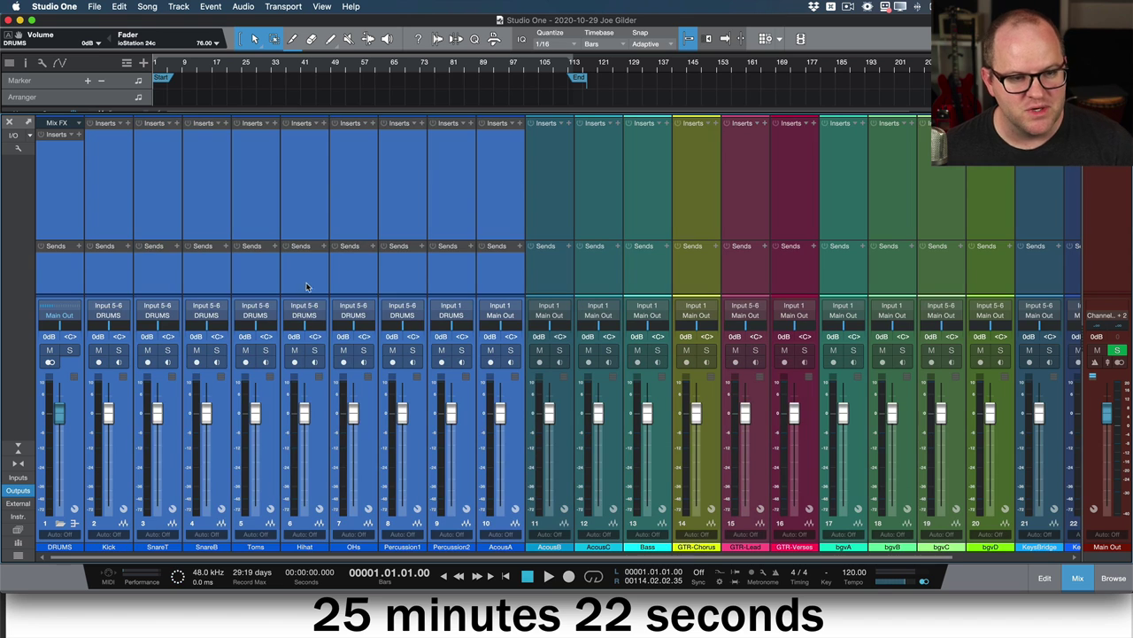
left_click(503, 278)
left_click(103, 287, "shift")
left_click(69, 280)
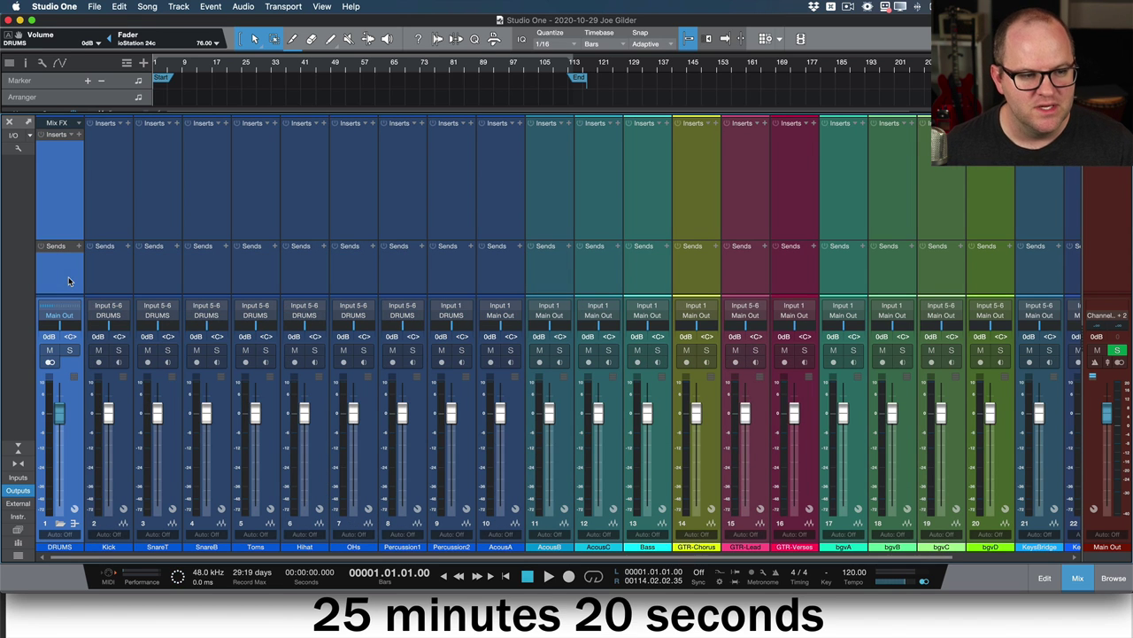
- Solo the DRUMS folder, then pack AcousA–AcousC into a folder named ACOUSTICS
key("s")
key("F3")
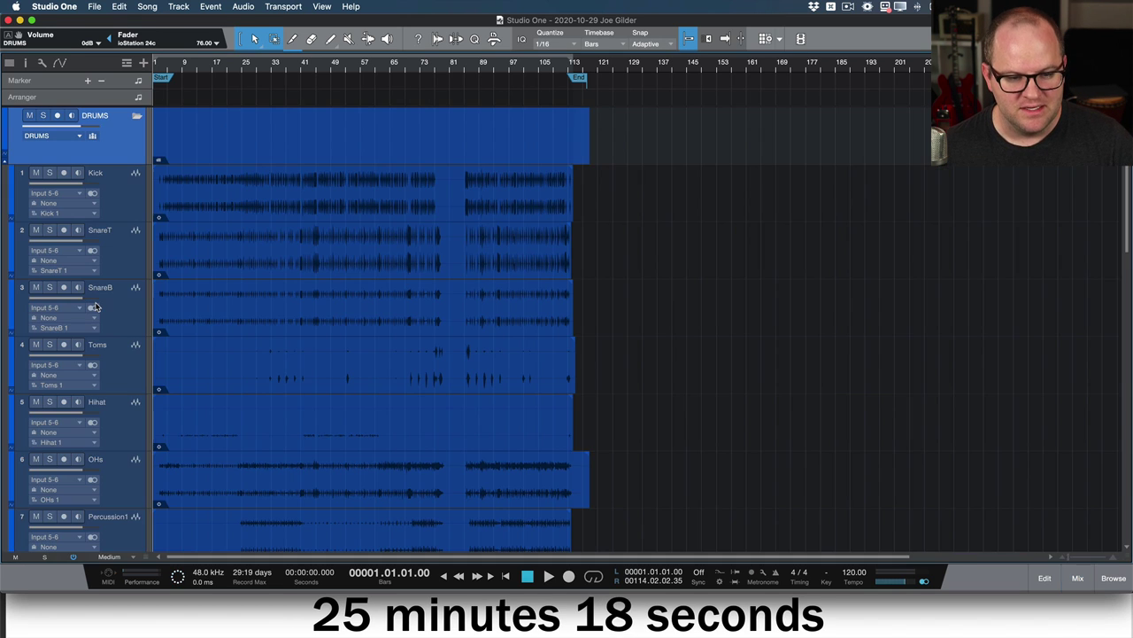
scroll(107, 354, "down", 5)
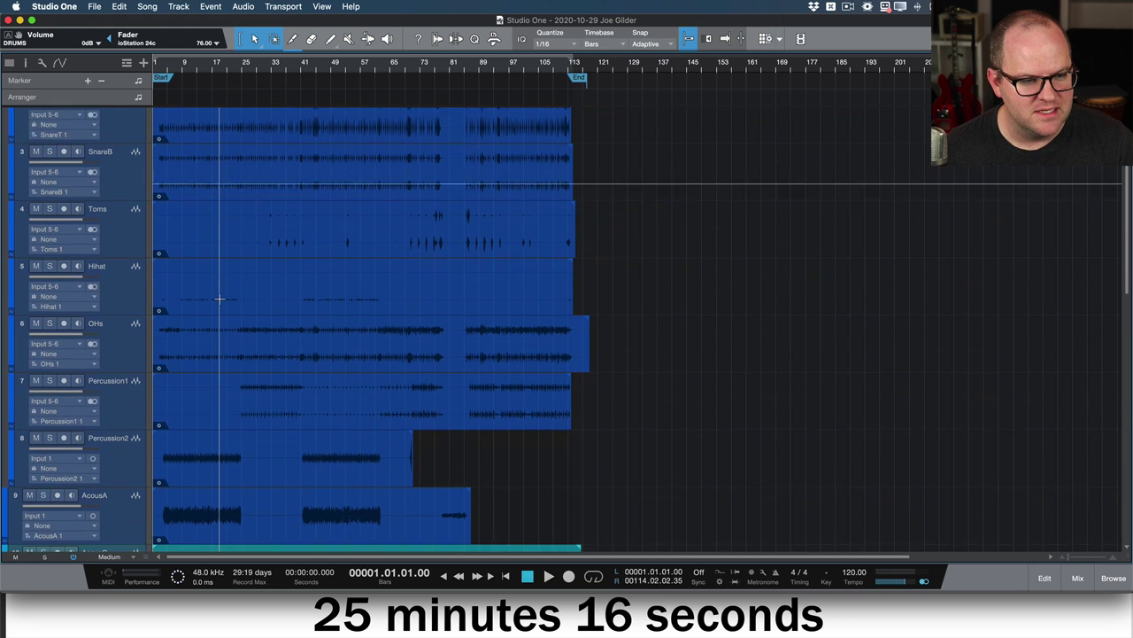
left_click(139, 451)
scroll(139, 452, "down", 3)
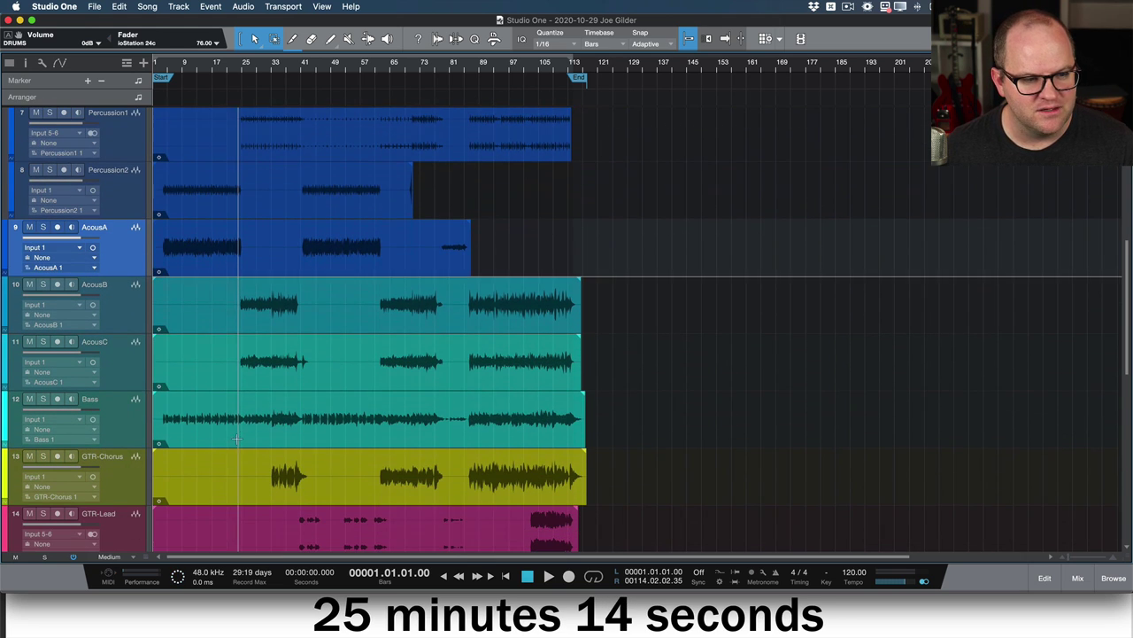
left_click(144, 368, "shift")
right_click(122, 370)
key("Escape")
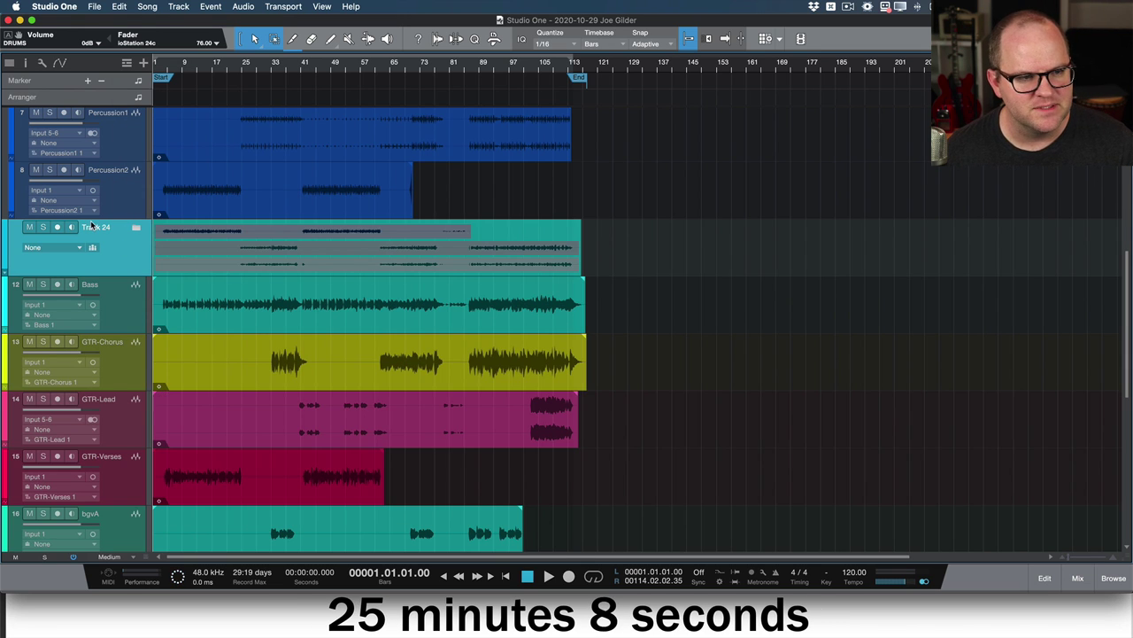
double_click(96, 227)
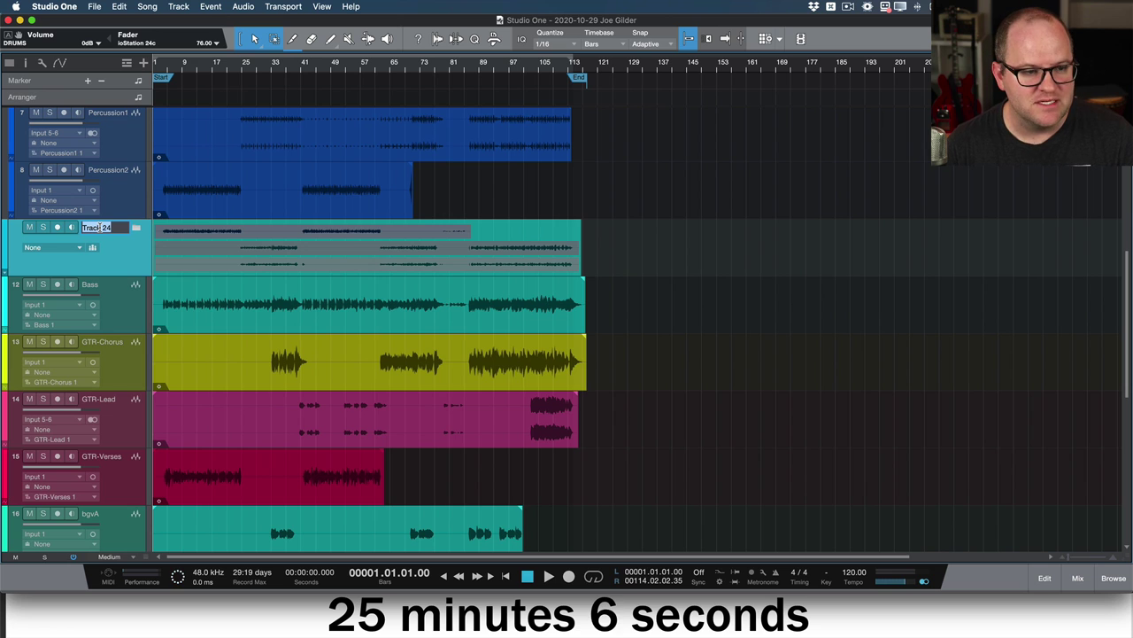
type("ACOUSTICS")
key("Return")
- Give the ACOUSTICS folder its own bus channel and colour it green
left_click(73, 251)
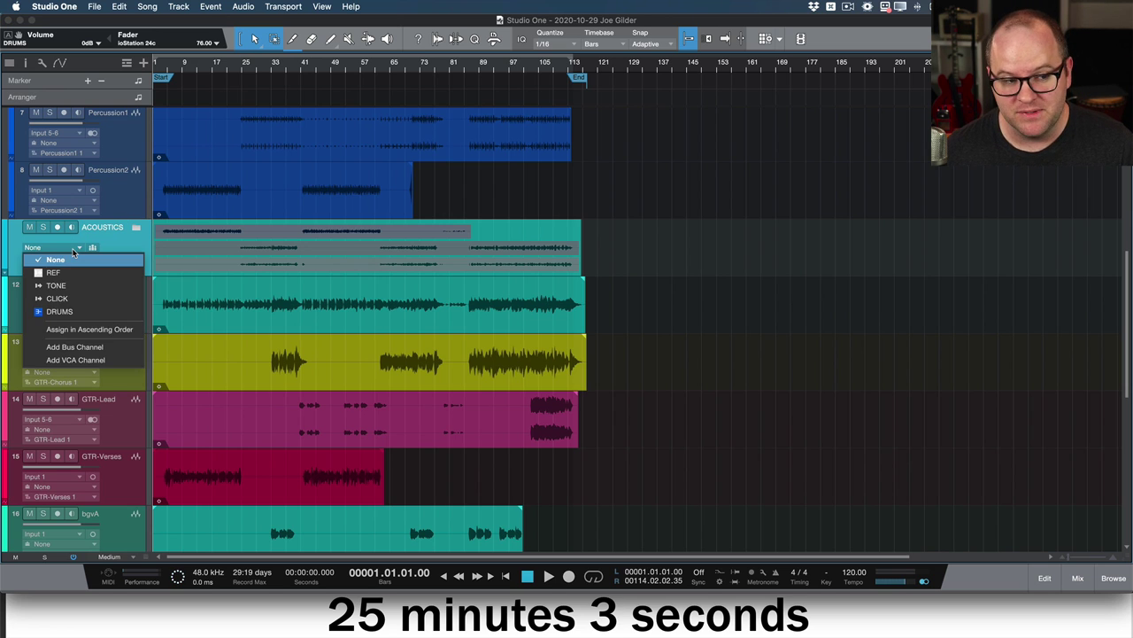
left_click(93, 348)
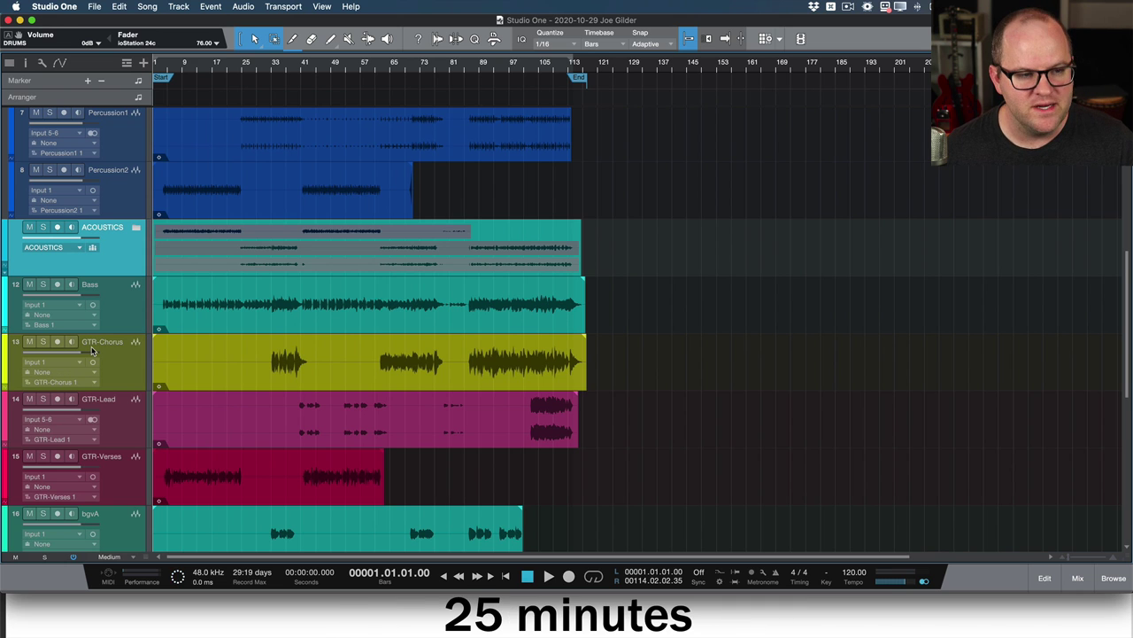
left_click(9, 229)
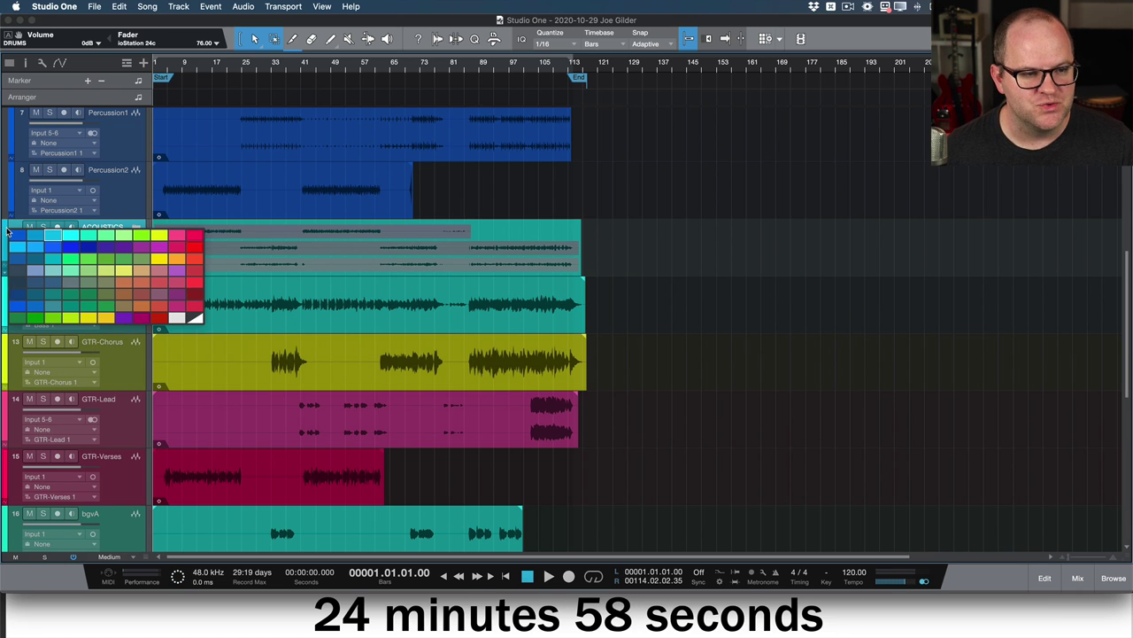
left_click(23, 318)
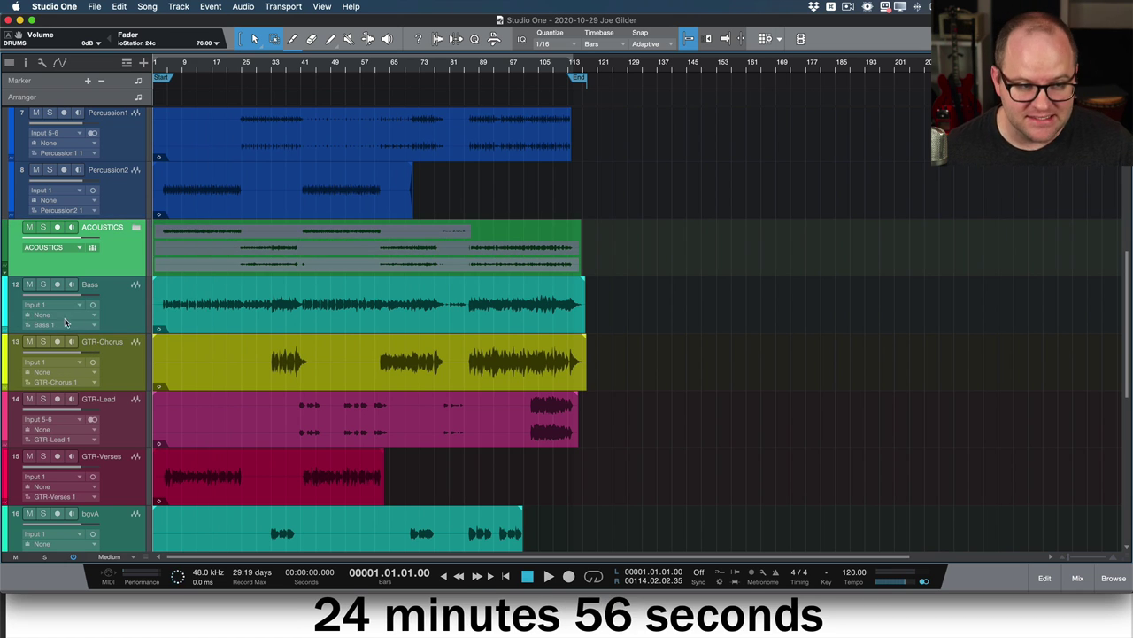
- Colour the Bass track dark red
left_click(111, 323)
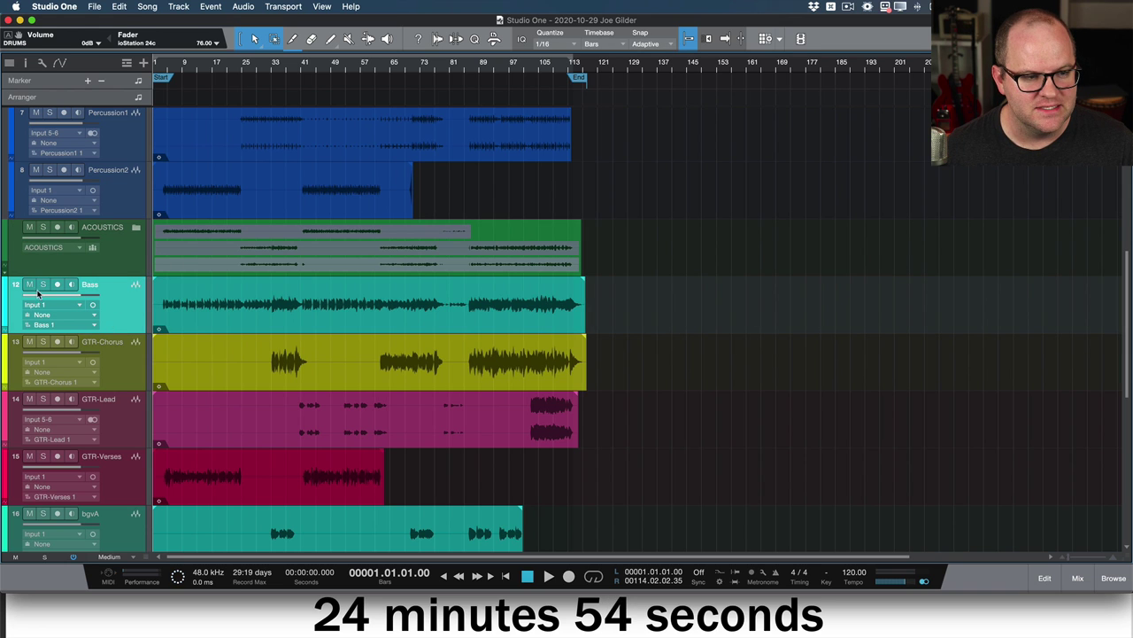
left_click(7, 296)
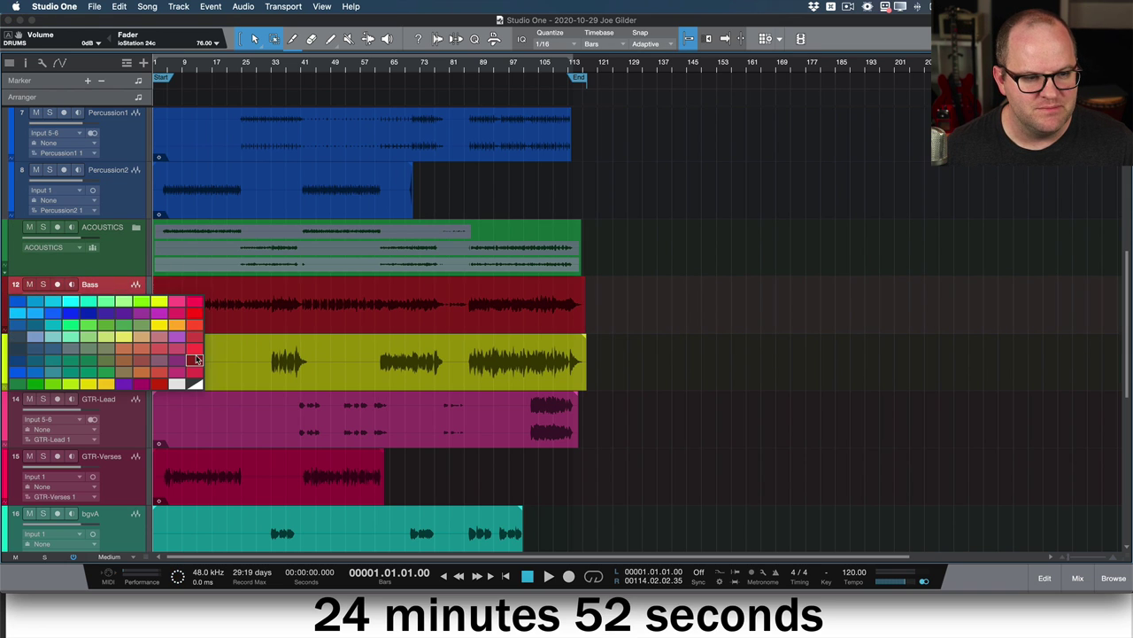
left_click(196, 361)
- Move GTR-Verses above GTR-Chorus and GTR-Lead
left_click(136, 380)
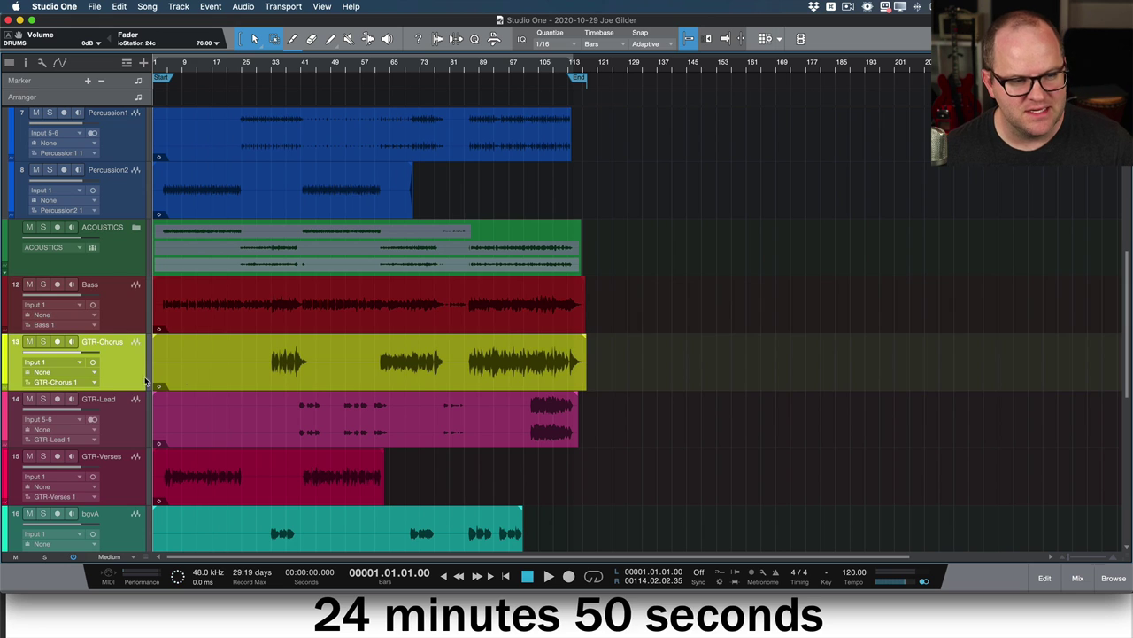
scroll(166, 381, "down", 1)
left_click(140, 402)
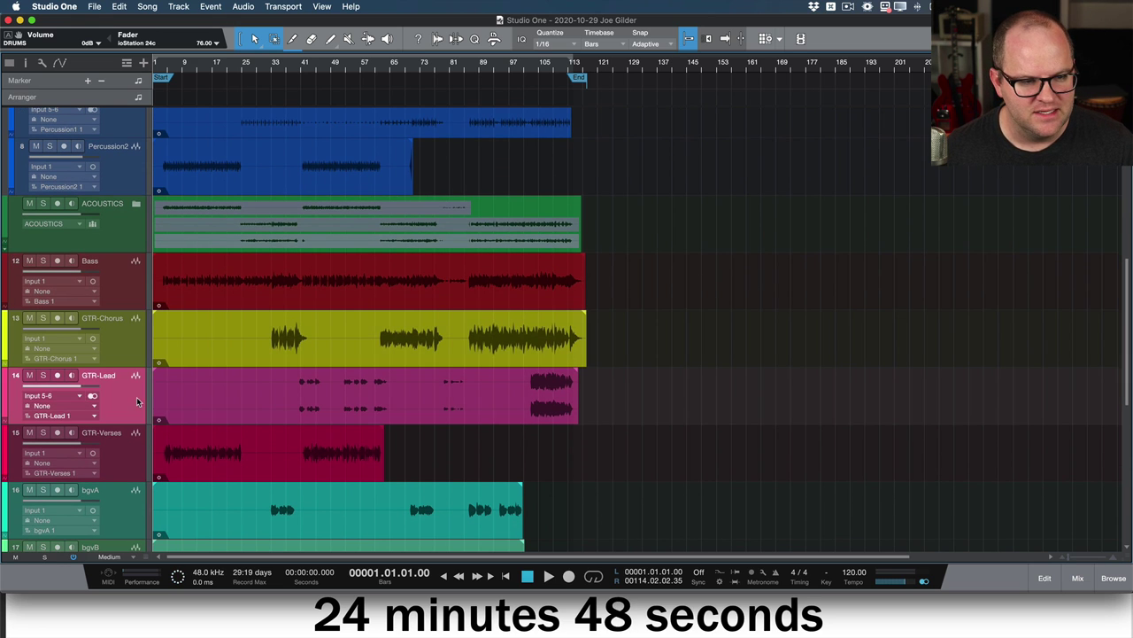
left_click(139, 446)
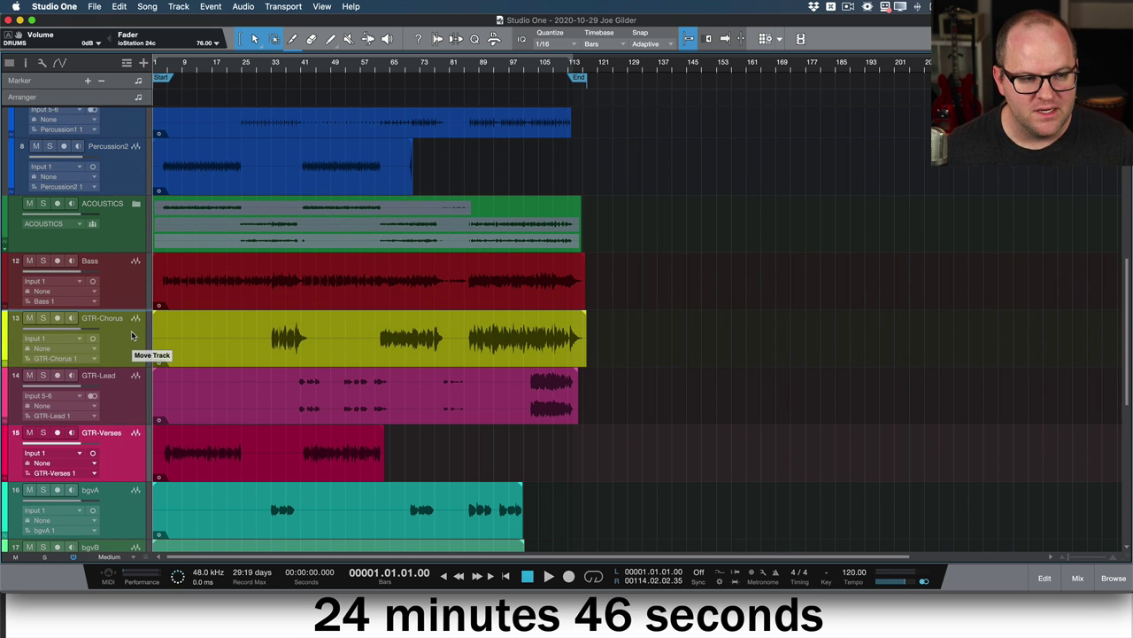
left_click_drag(131, 335, 133, 352)
- Colour the three GTR tracks slate blue
left_click(132, 442, "shift")
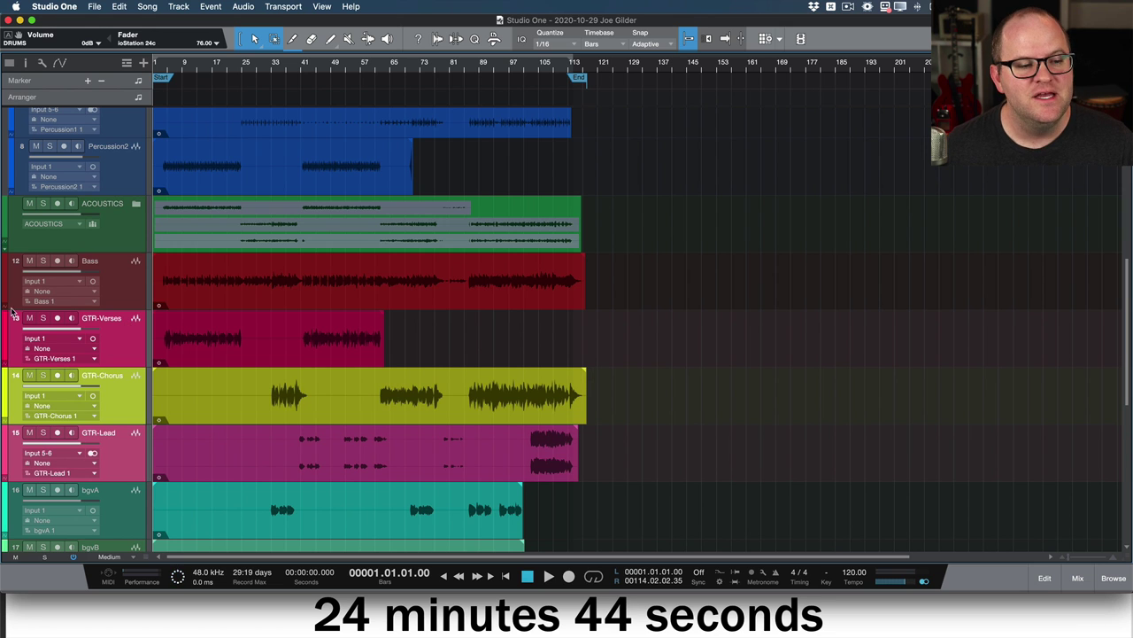
left_click(7, 331)
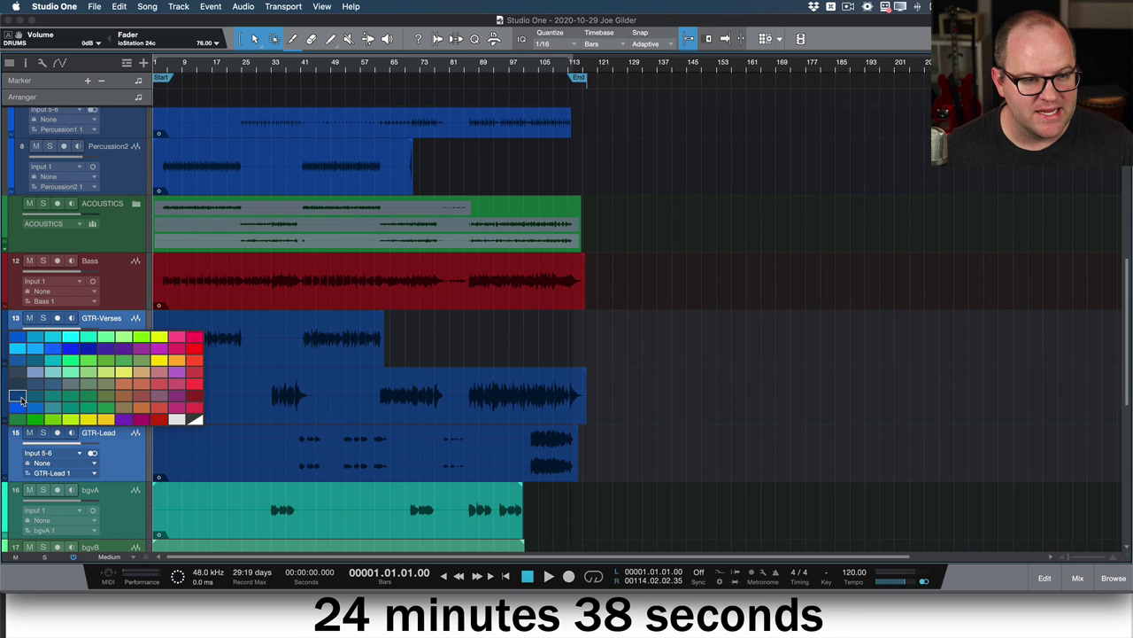
left_click(21, 399)
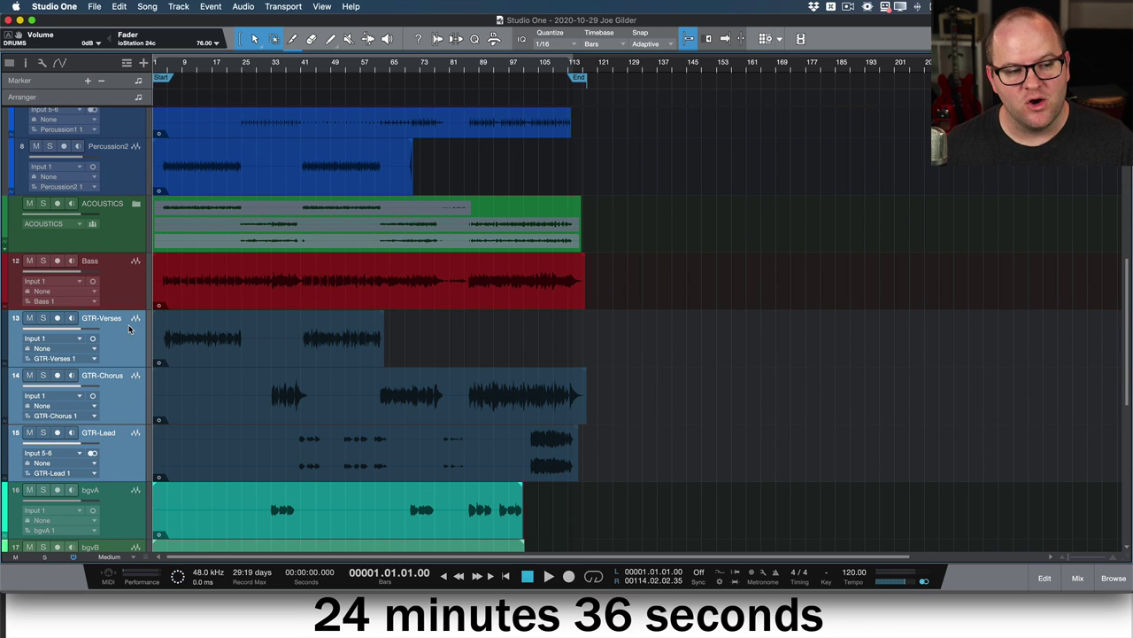
- Pack GTR-Verses and GTR-Chorus into a new folder
right_click(129, 330)
left_click(118, 347)
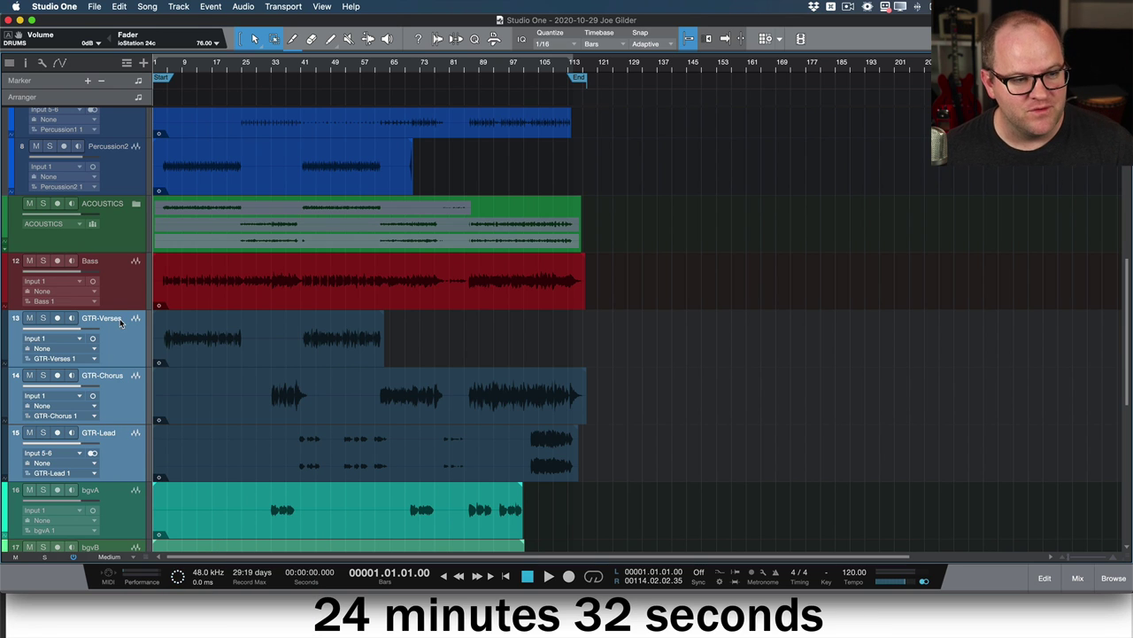
right_click(115, 320)
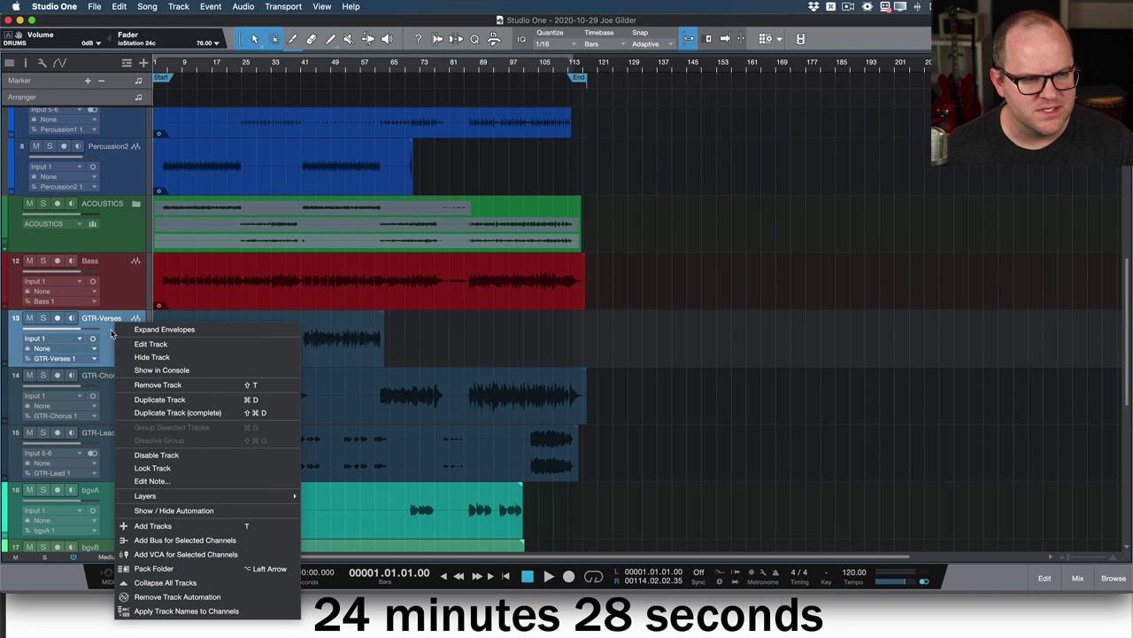
left_click(110, 330)
left_click(129, 395, "shift")
right_click(129, 396)
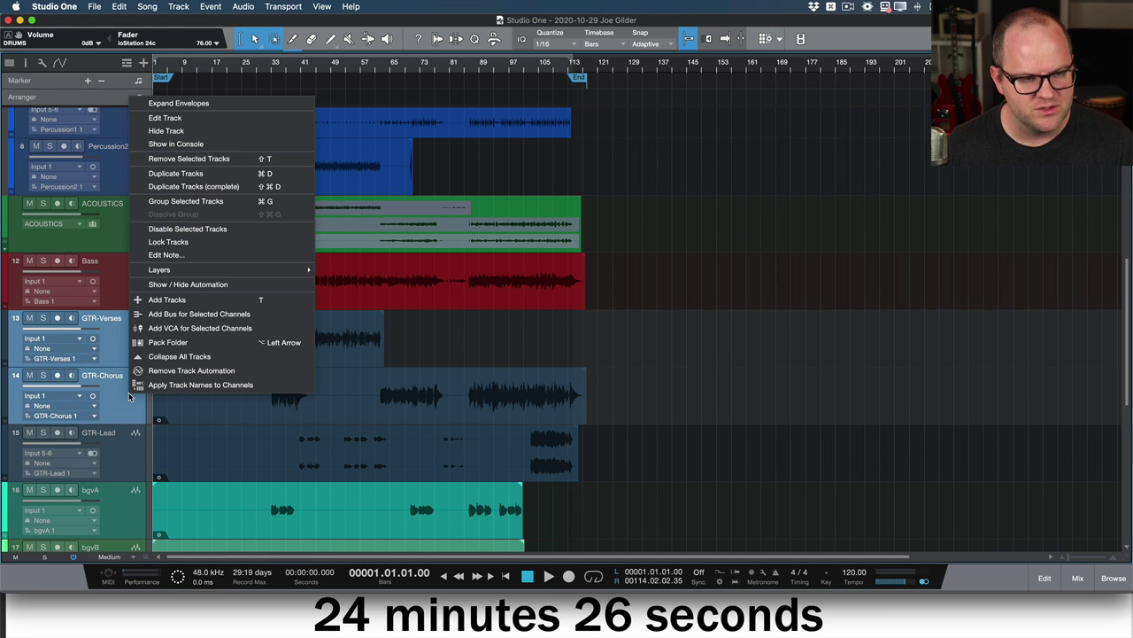
left_click(167, 342)
- Rename the new folder ELECTRIC
double_click(97, 318)
type("e;eaTrack 24")
key("super+space")
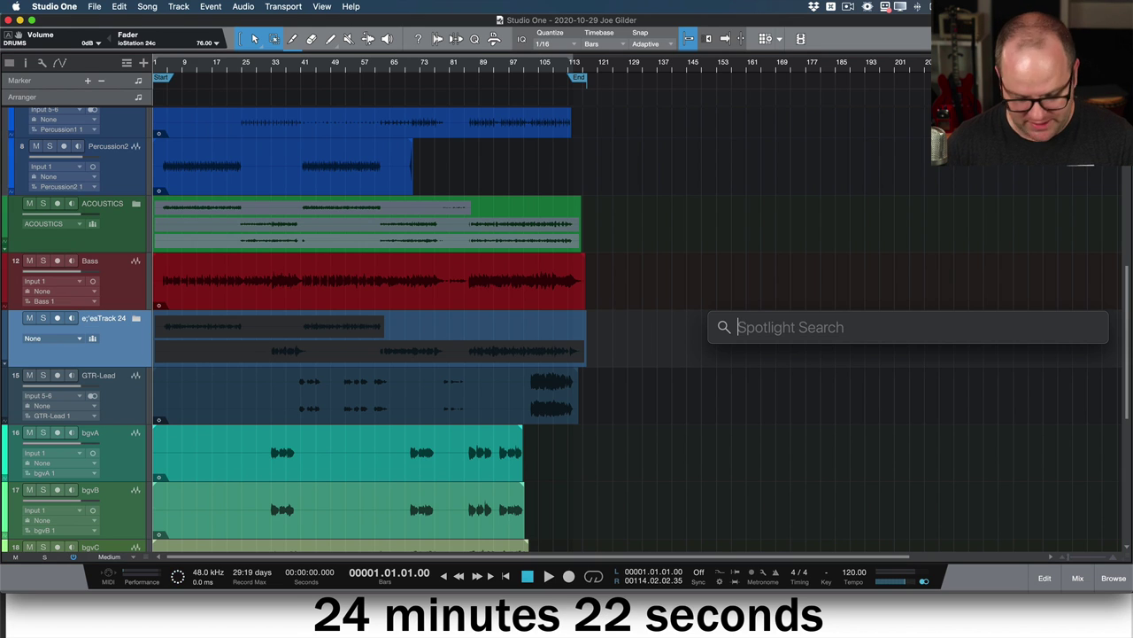
key("Escape")
double_click(92, 316)
type("ELECTRIC")
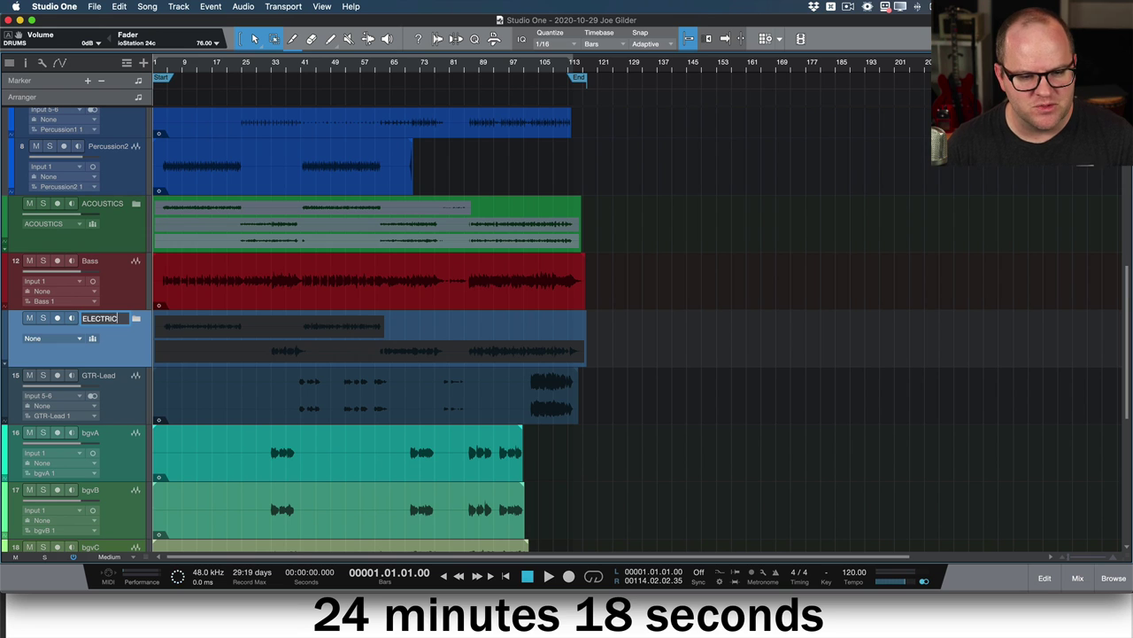
key("Return")
type("C")
key("Return")
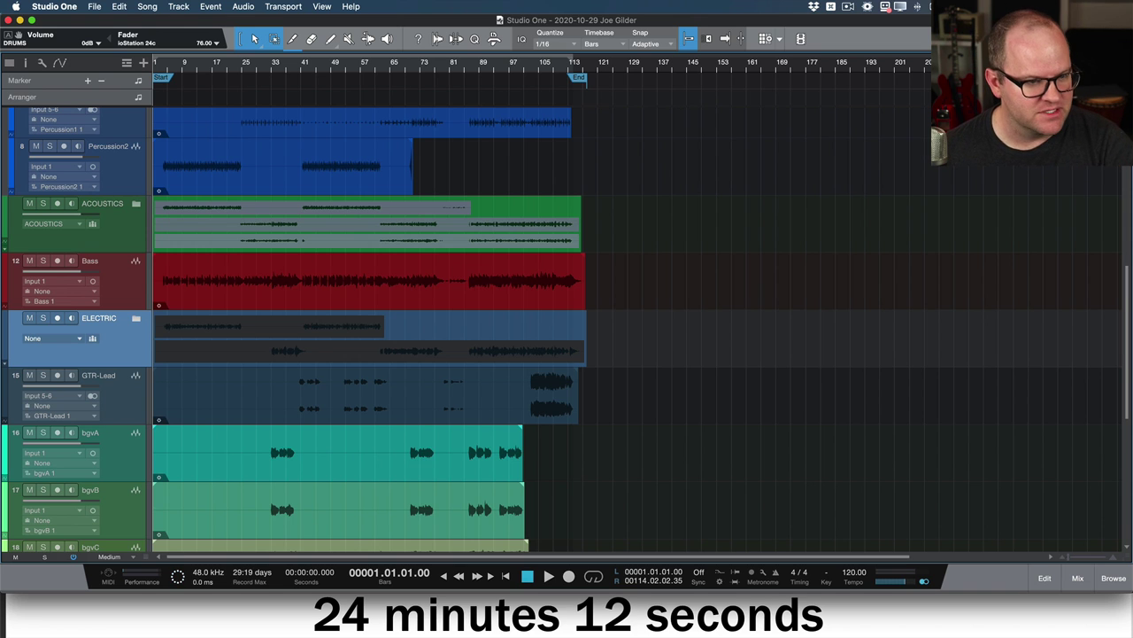
- Give the ELECTRIC folder its own bus and route GTR-Lead's output to ELECTRIC
left_click(76, 339)
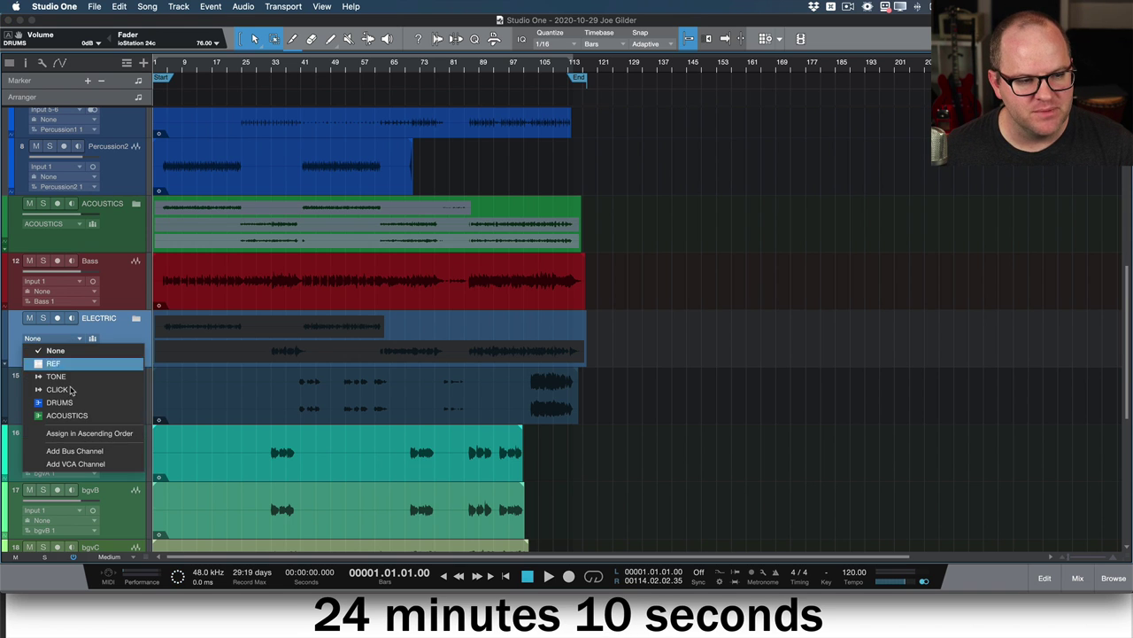
left_click(78, 453)
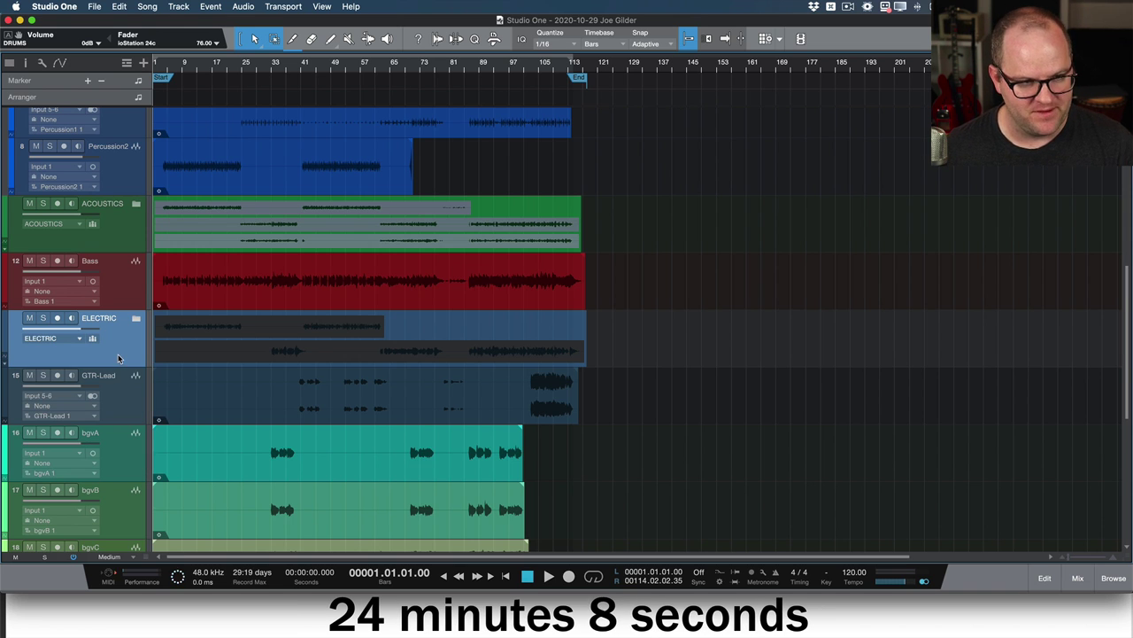
left_click(128, 416)
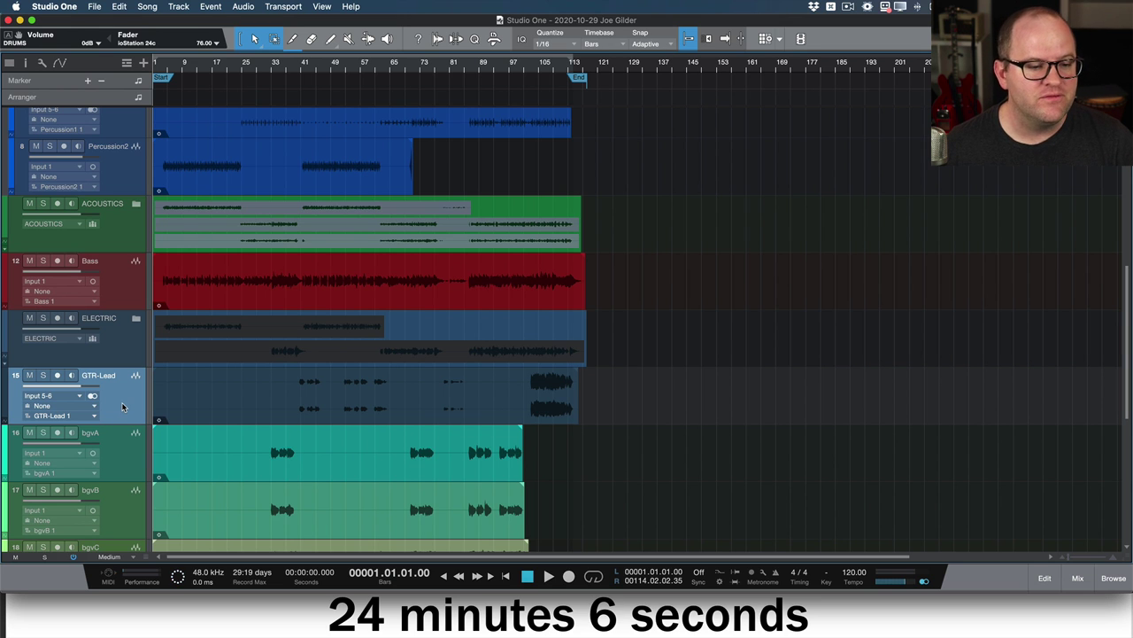
key("F3")
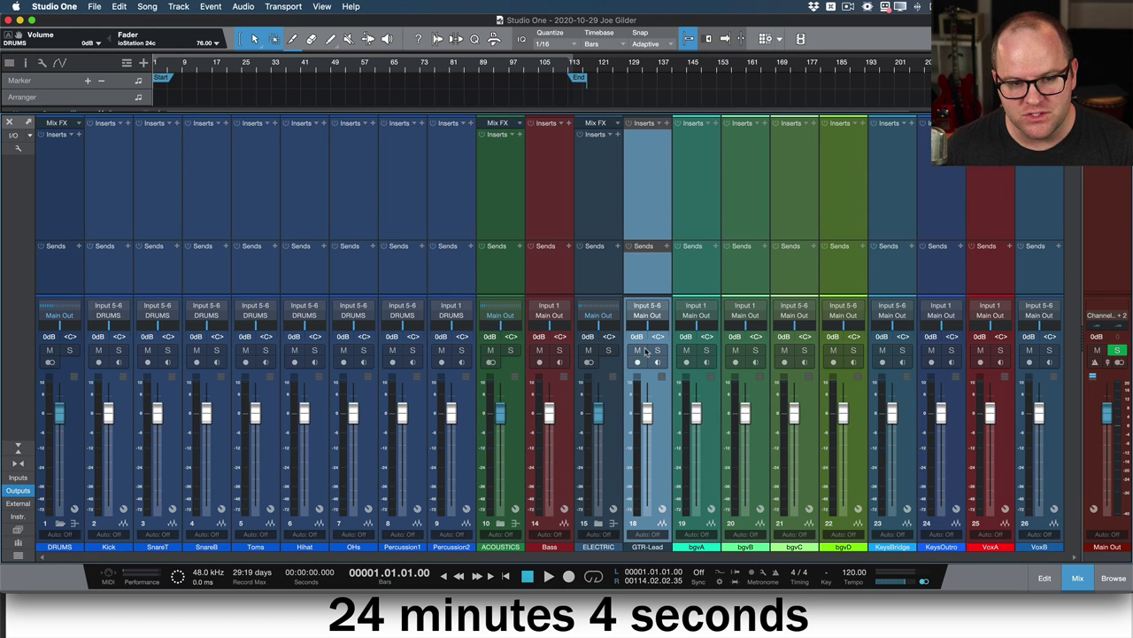
left_click(645, 315)
left_click(645, 263)
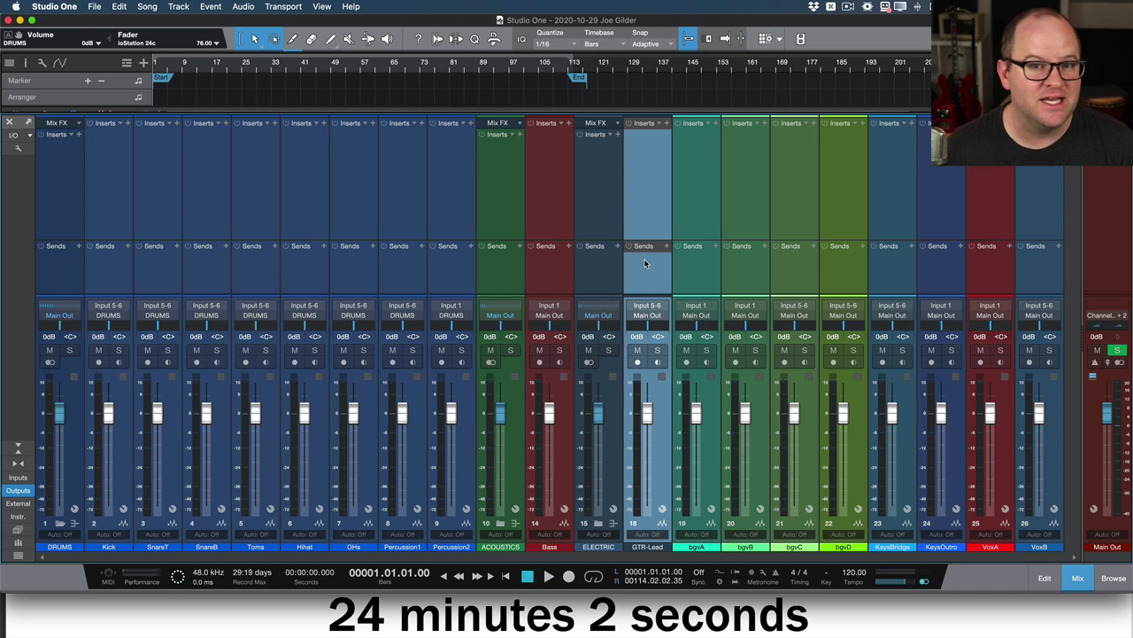
key("F3")
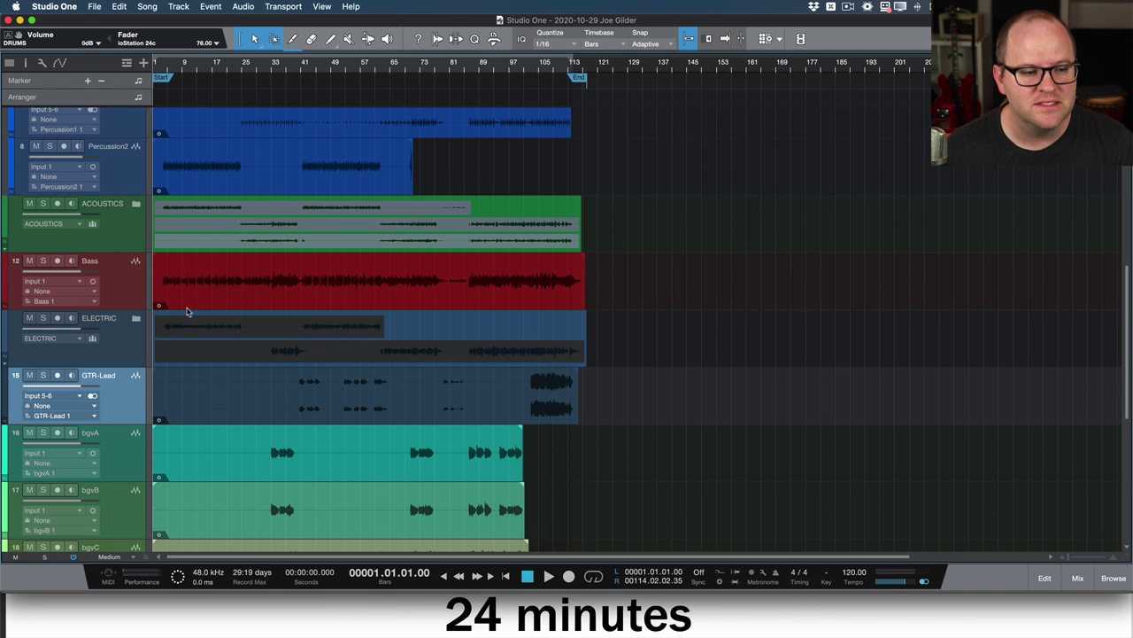
- Expand the ELECTRIC folder and check the Bass channel's output routing
left_click(136, 318)
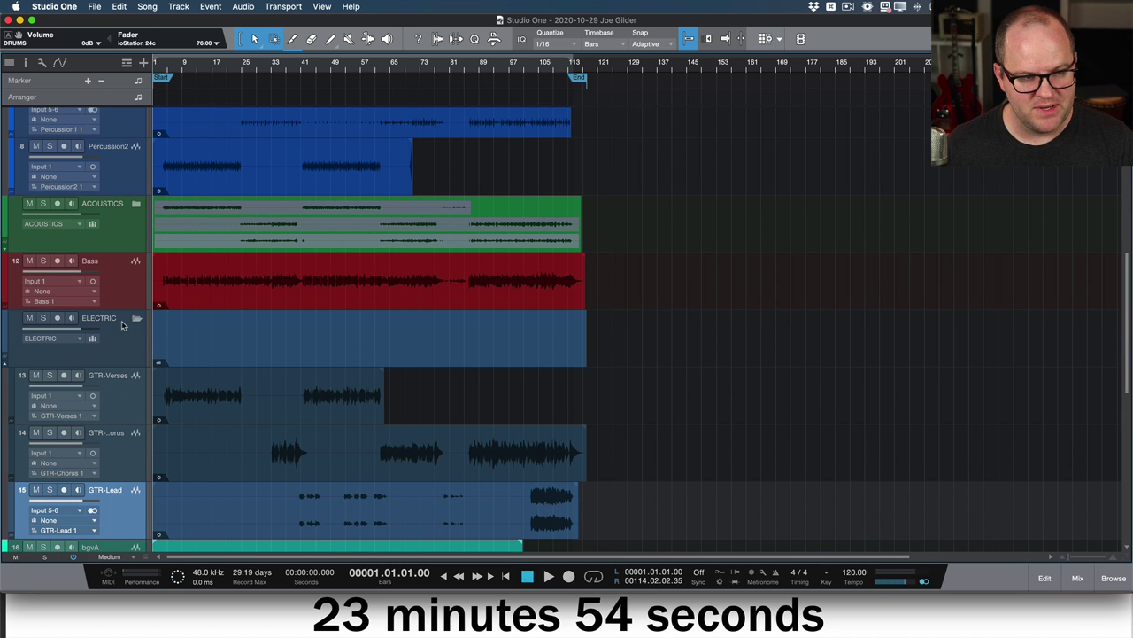
key("F3")
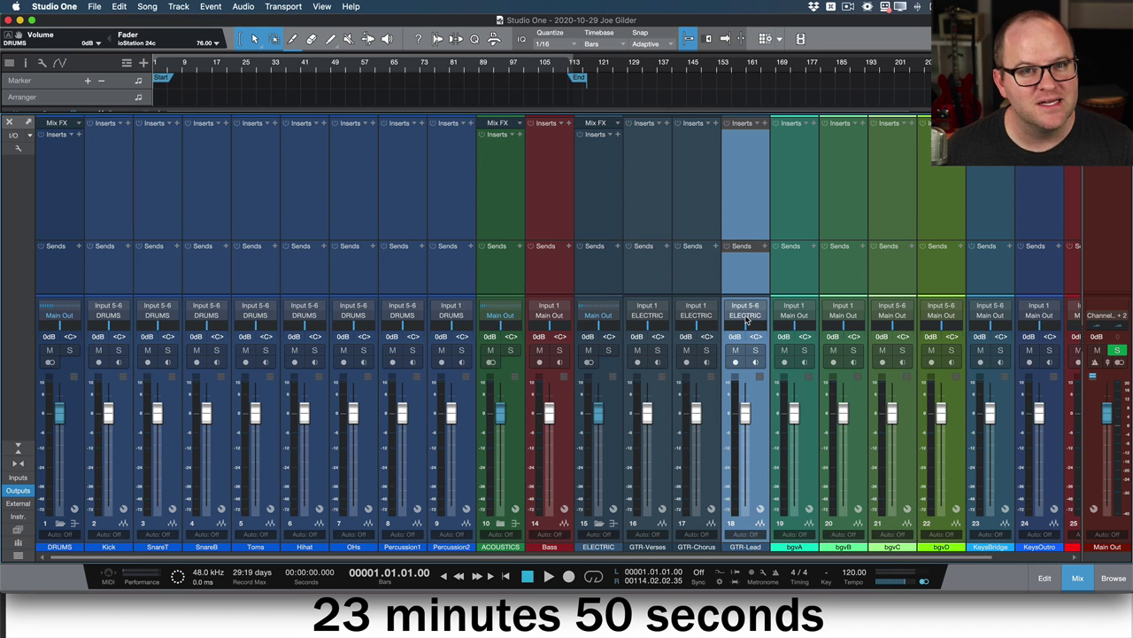
key("F3")
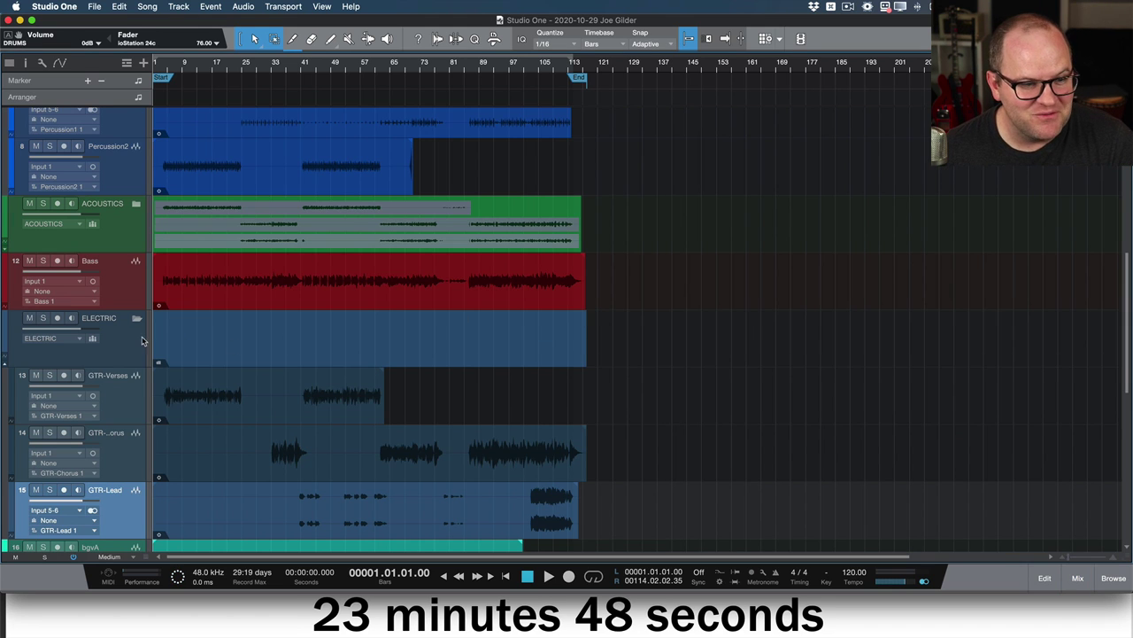
key("F3")
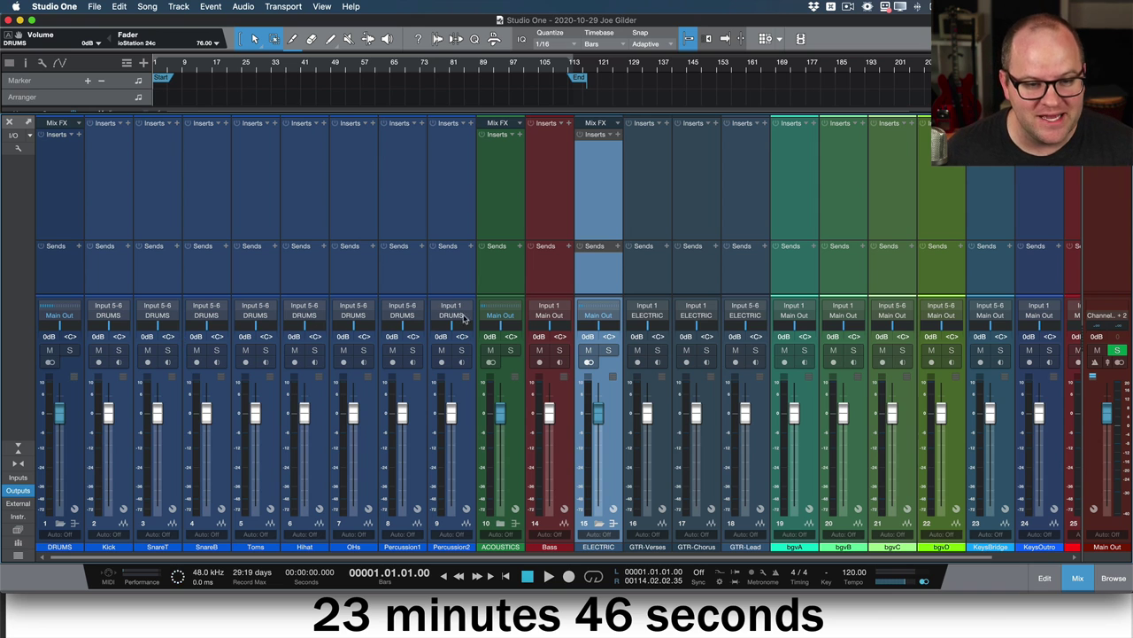
left_click(561, 317)
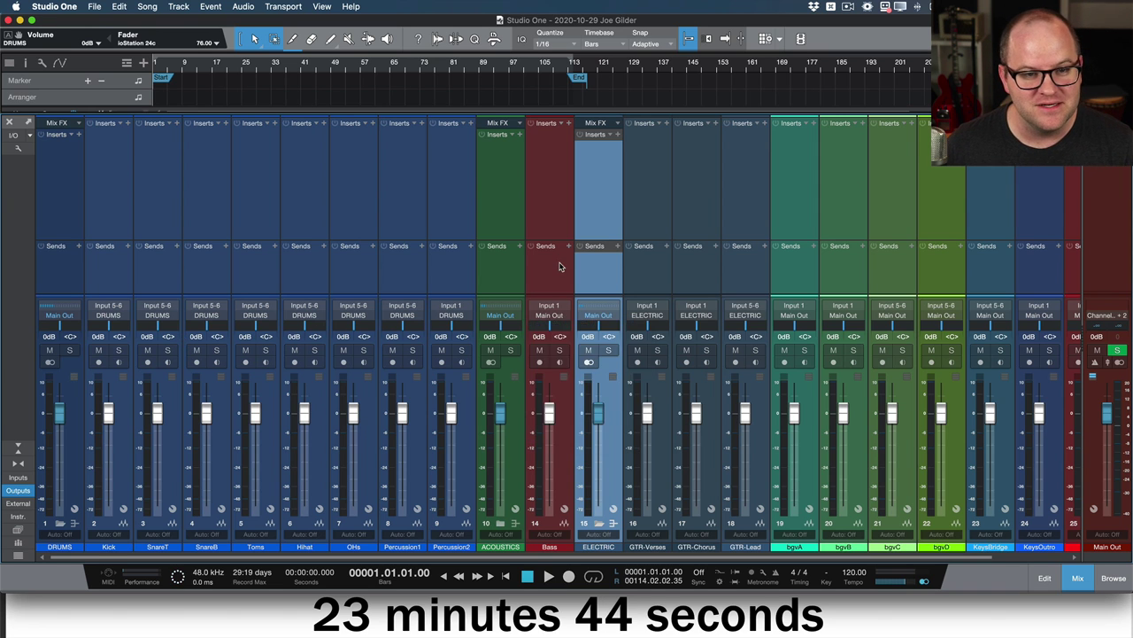
key("Escape")
key("F3")
- Collapse the ELECTRIC folder and move it up beside ACOUSTICS
scroll(391, 331, "down", 3)
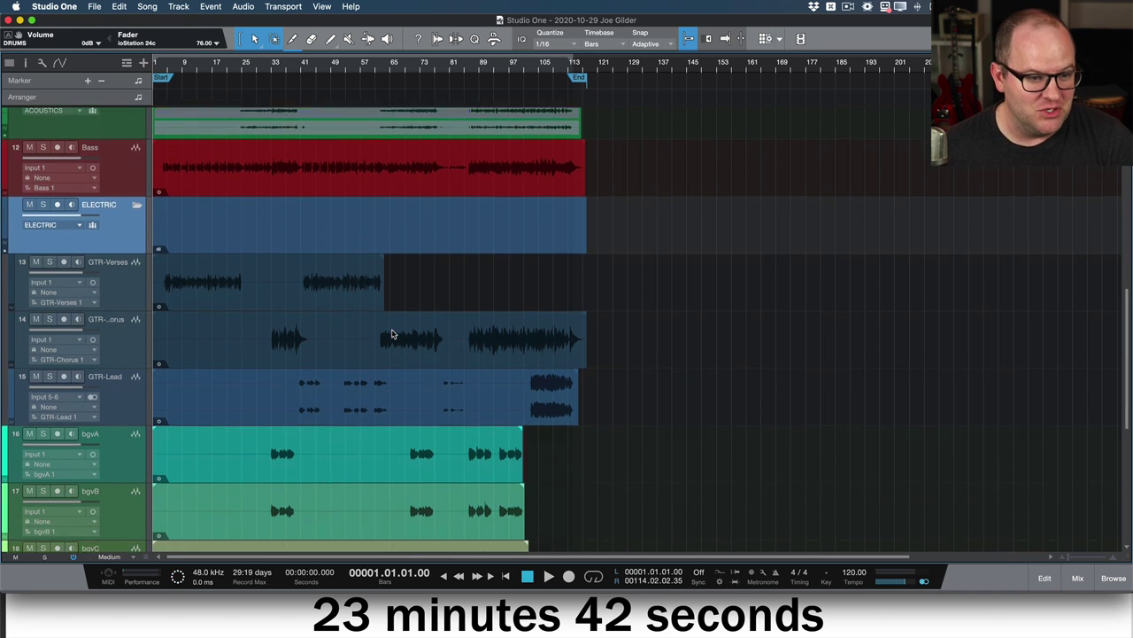
left_click(136, 192)
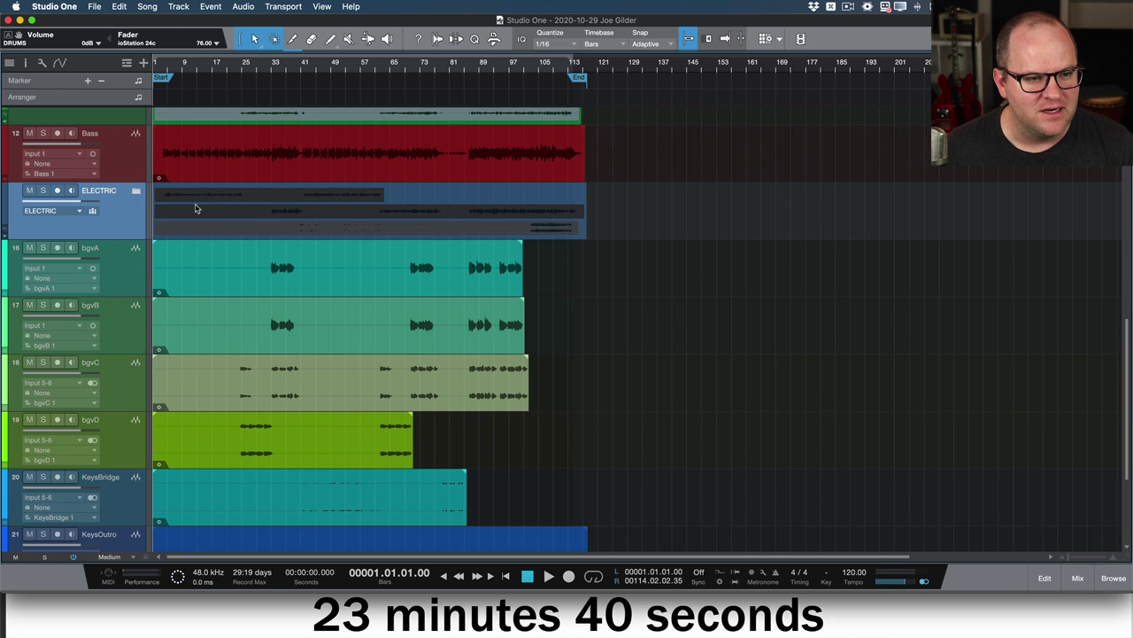
scroll(218, 232, "up", 6)
left_click_drag(128, 409, 123, 327)
left_click_drag(129, 468, 119, 391)
- Move KeysBridge and KeysOutro onto the ACOUSTICS folder and reselect both
scroll(226, 392, "down", 6)
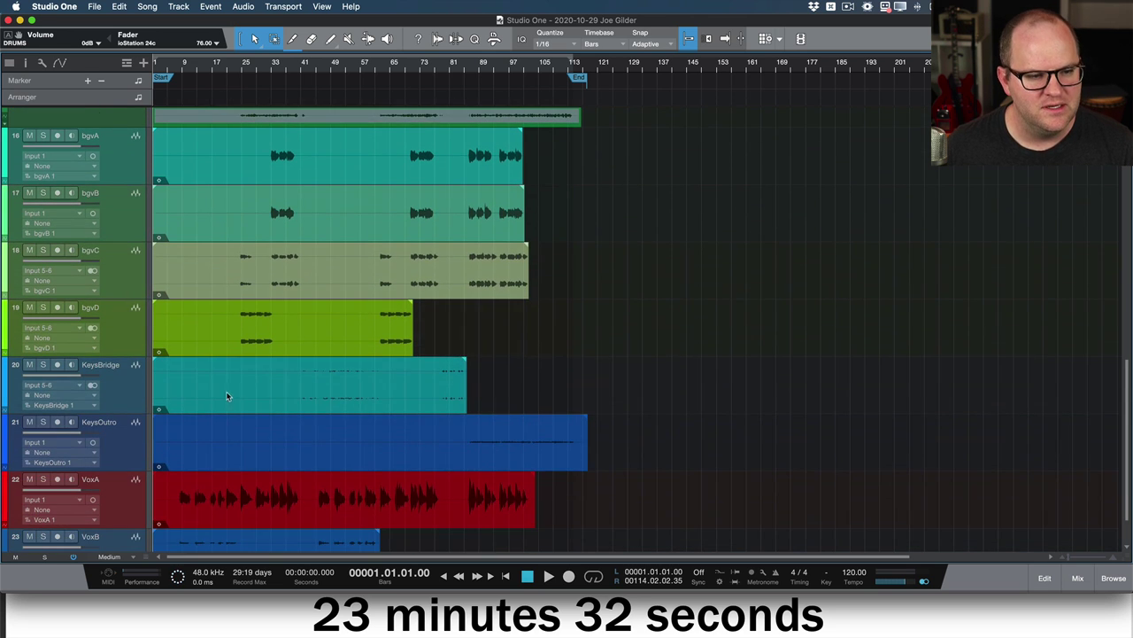
scroll(112, 225, "up", 1)
left_click(112, 225)
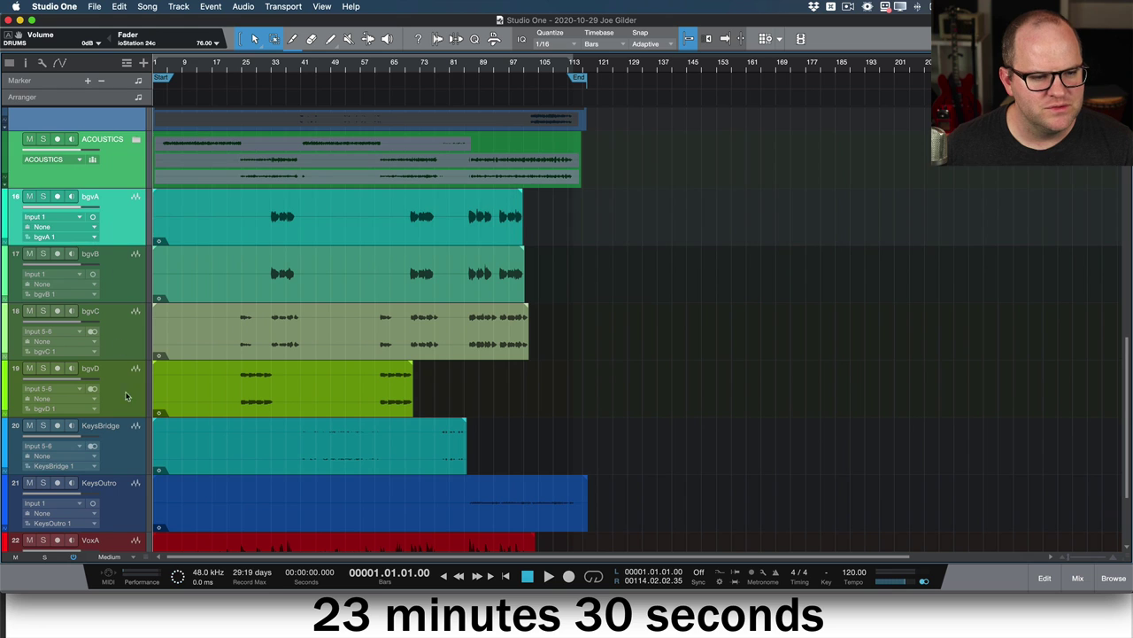
left_click(129, 434)
left_click(130, 507, "shift")
left_click_drag(131, 439, 128, 190)
left_click(145, 396)
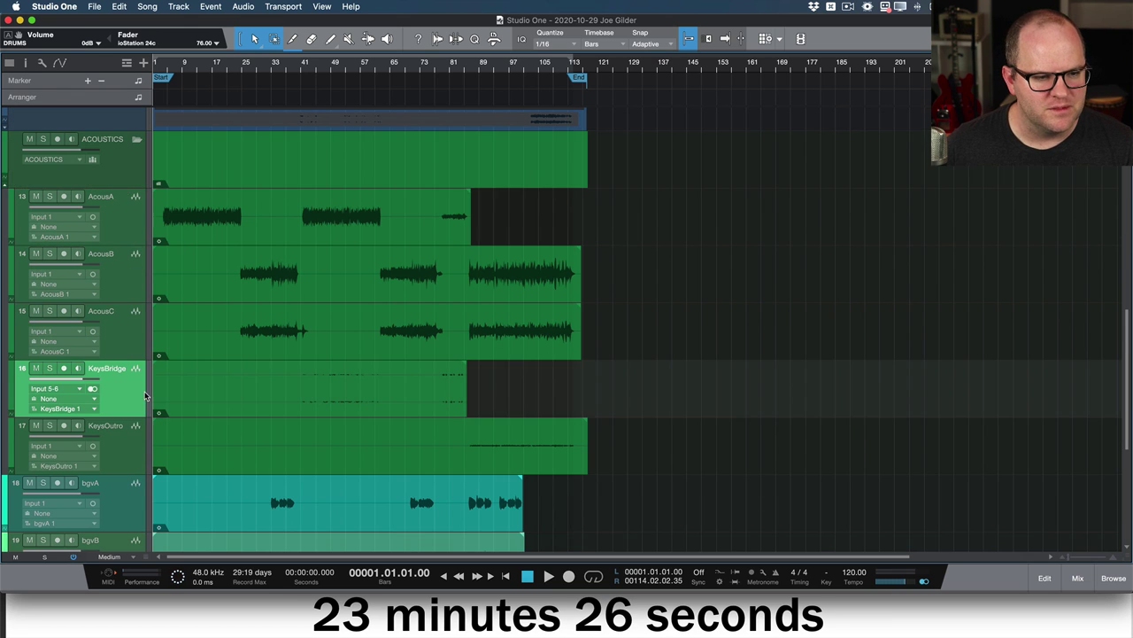
left_click(131, 449, "shift")
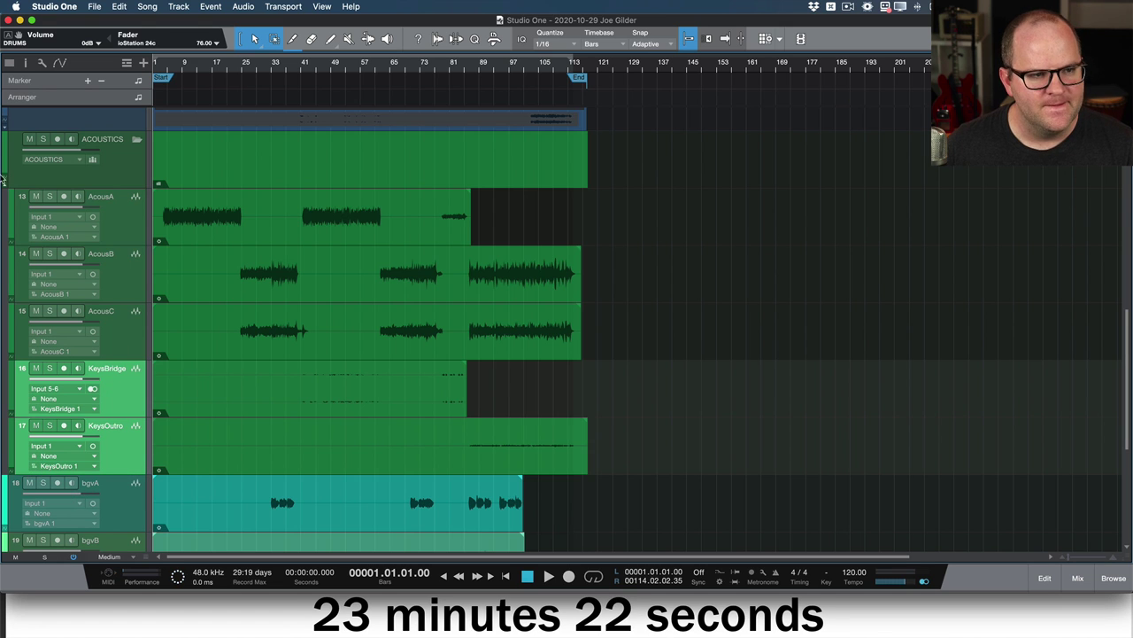
- Pack KeysBridge and KeysOutro into a new folder named KEYS
left_click_drag(12, 133, 45, 142)
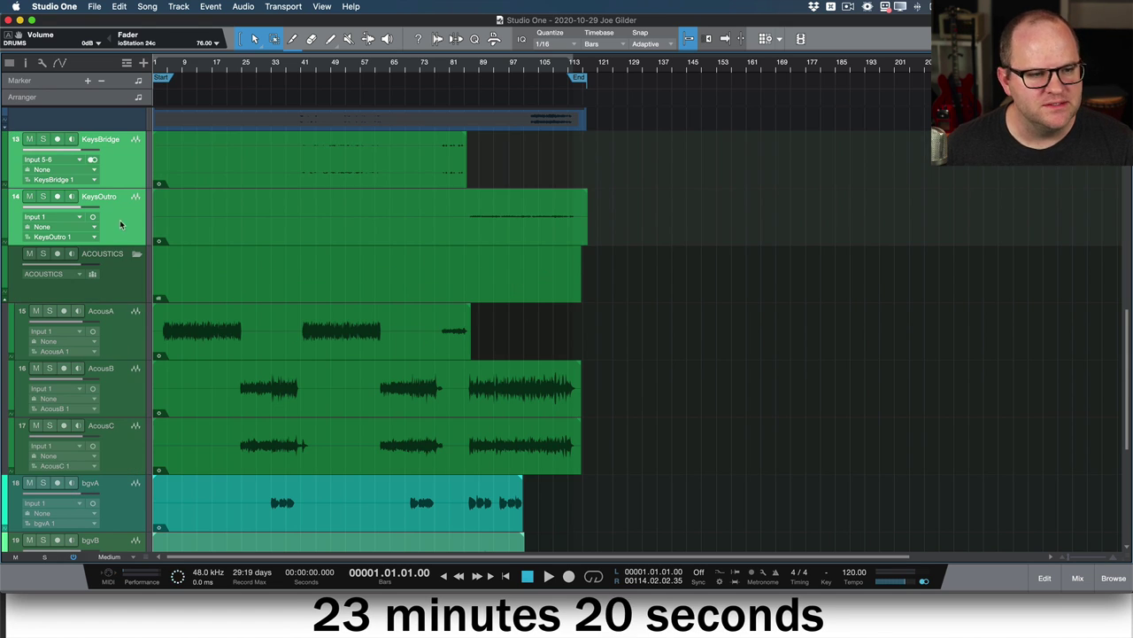
key("super+g")
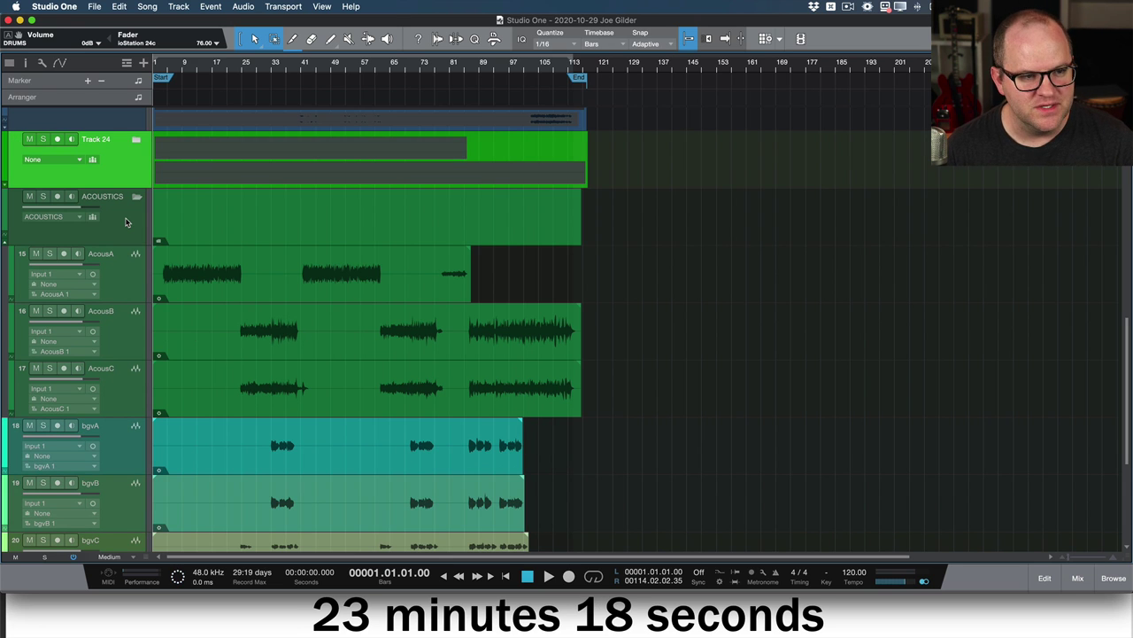
double_click(96, 138)
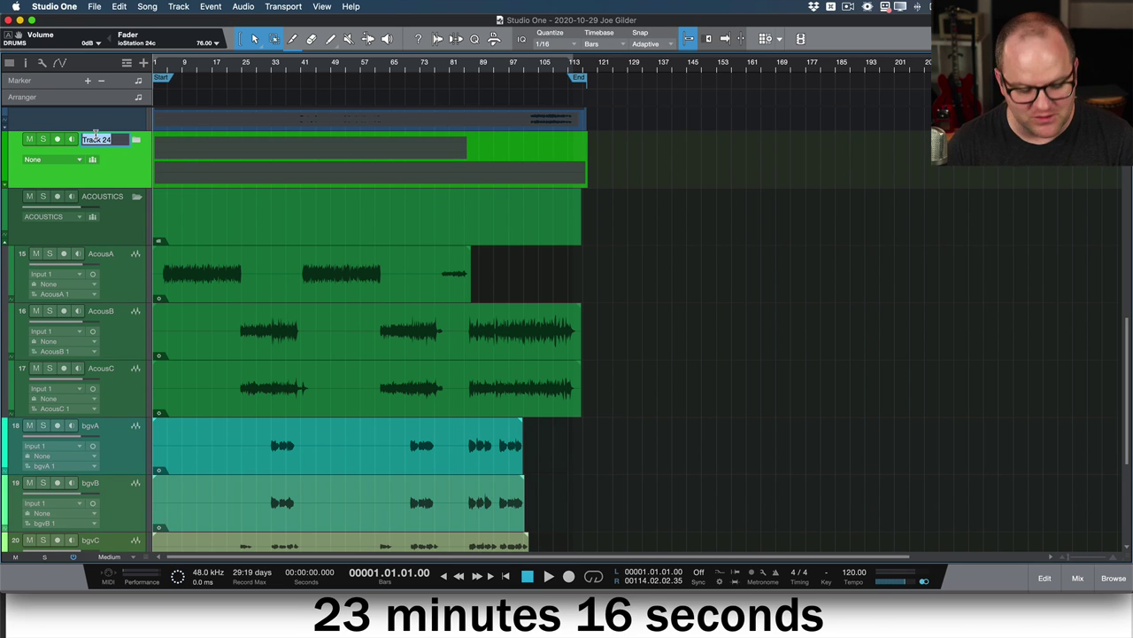
type("OR")
type("KE")
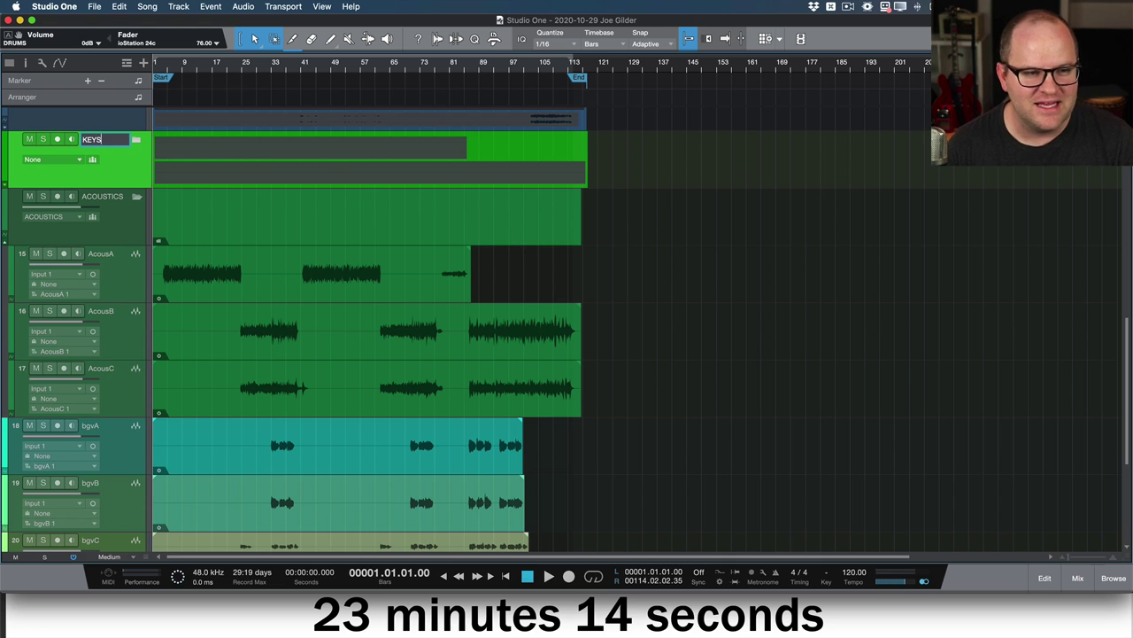
type("YS")
key("Return")
- Give the KEYS folder its own bus channel and colour it red
left_click(52, 159)
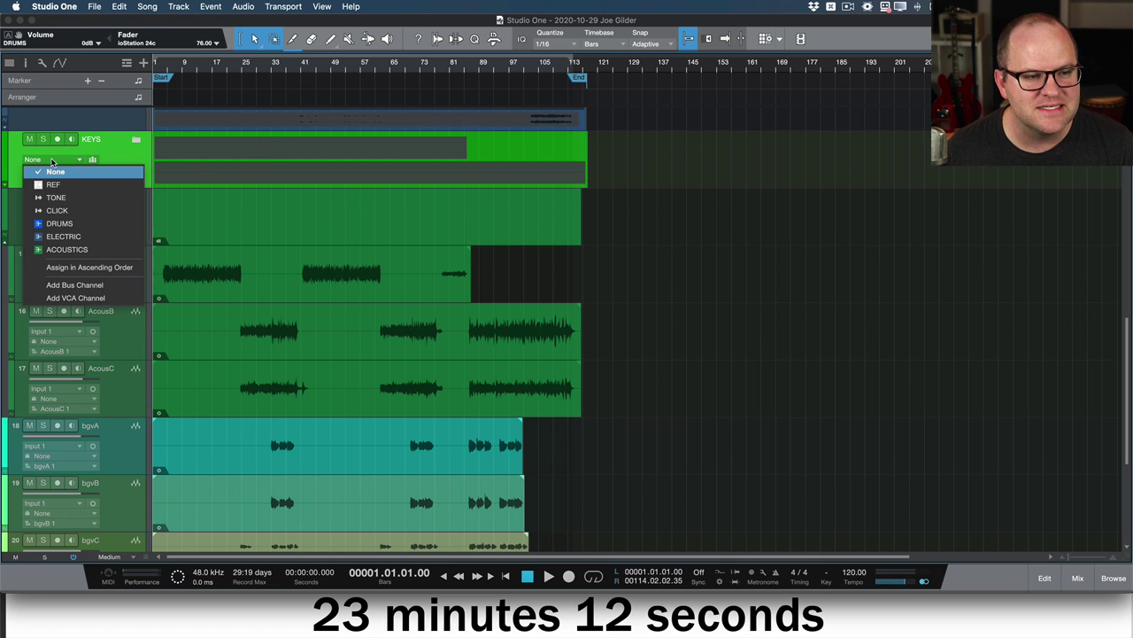
left_click(76, 285)
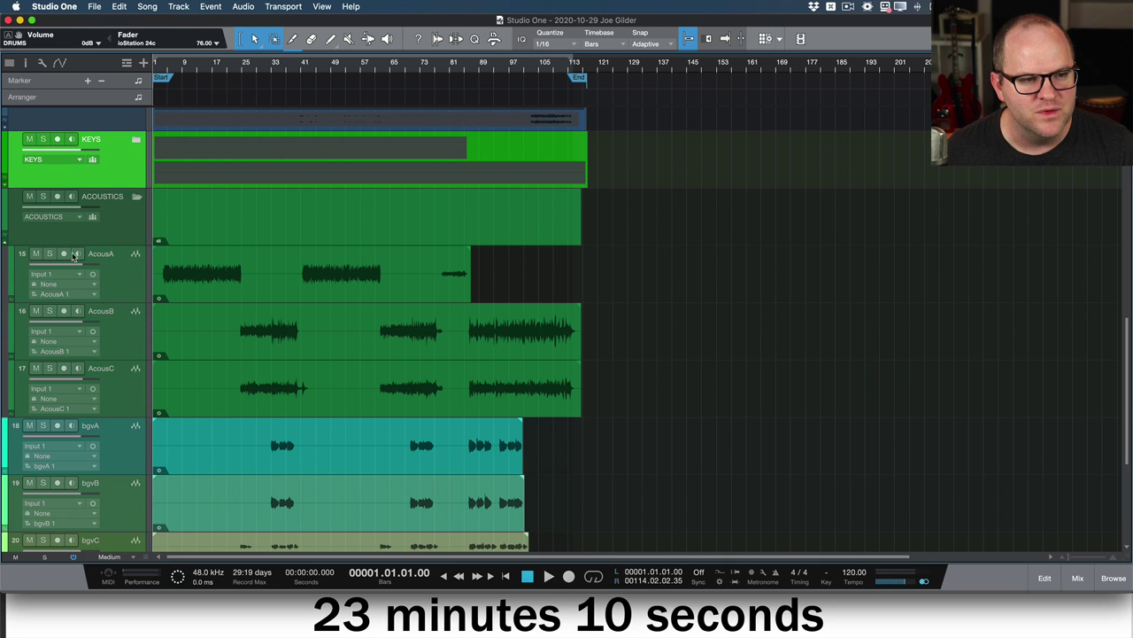
left_click(4, 148)
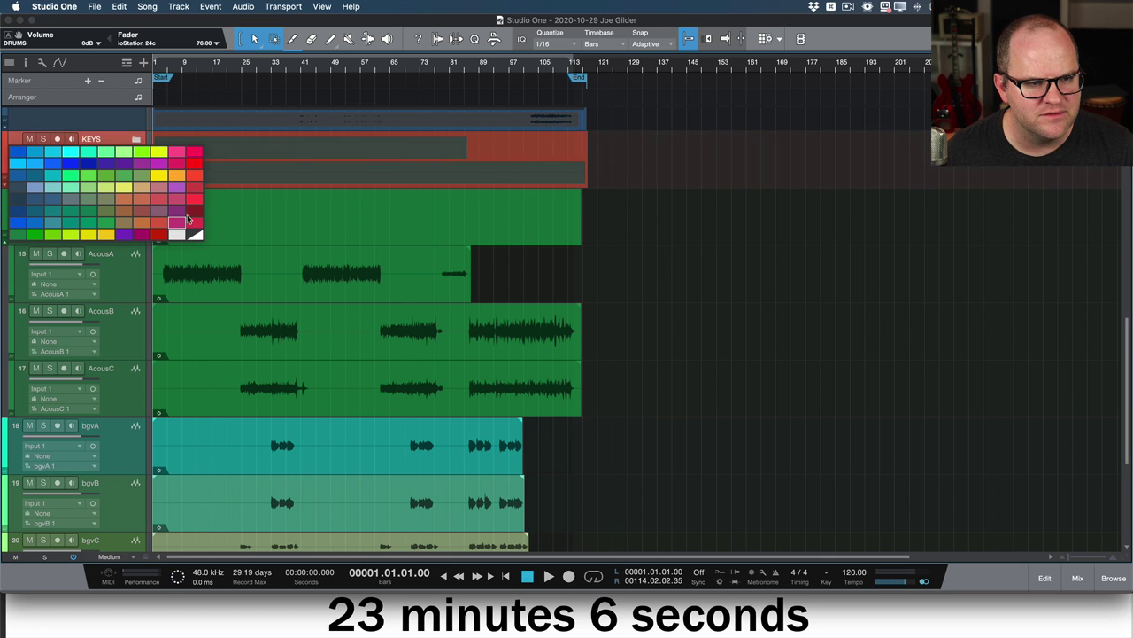
left_click(195, 177)
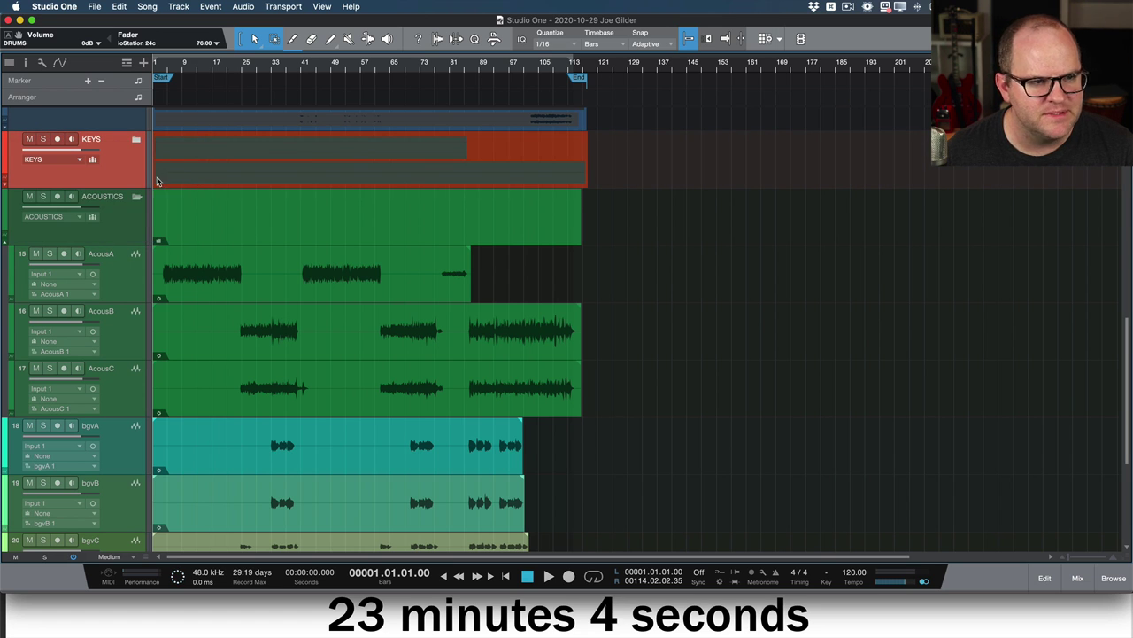
- Collapse ACOUSTICS and move the KEYS folder below it
scroll(210, 198, "down", 1)
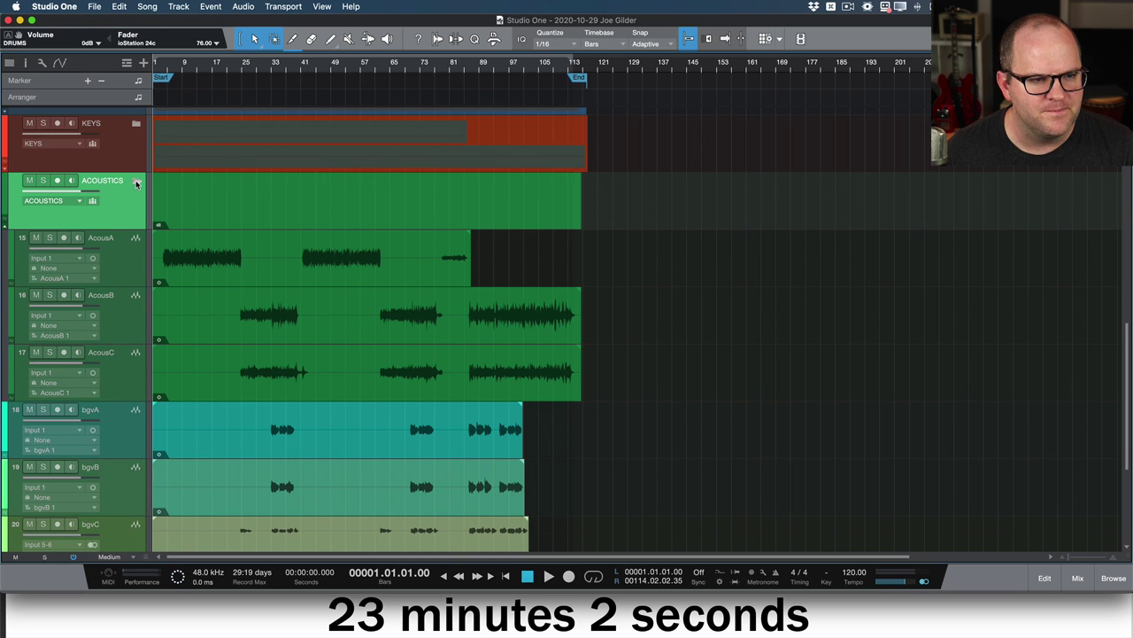
left_click(135, 180)
left_click_drag(127, 204, 124, 235)
- Pack bgvA through bgvD into a new folder named BGVs
left_click(127, 262)
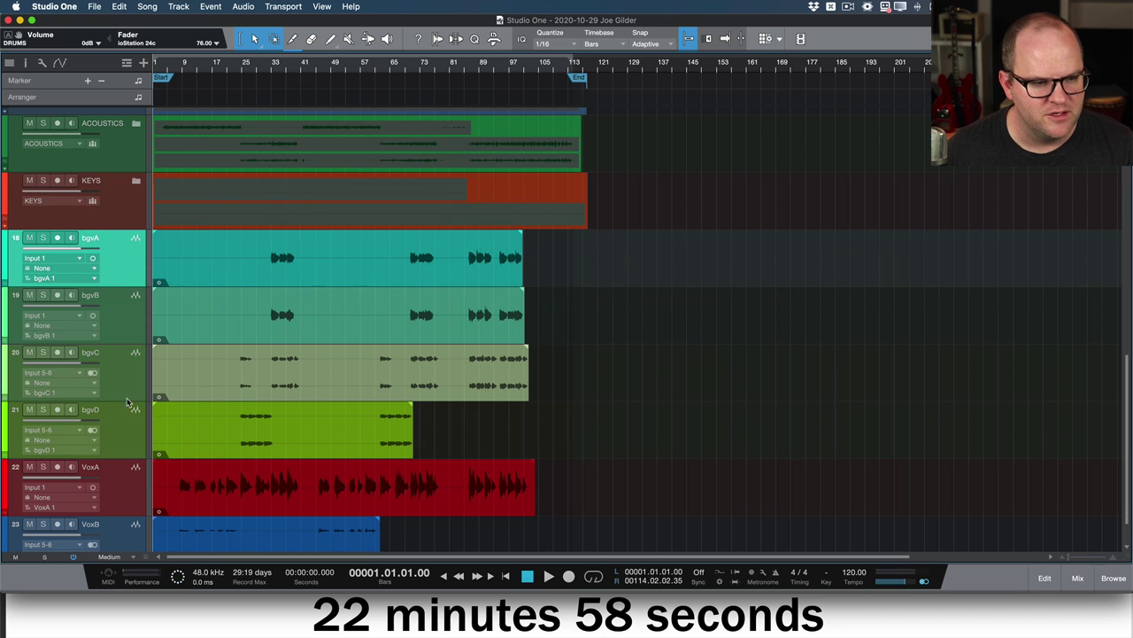
left_click(130, 408, "shift")
right_click(127, 422)
key("alt+Left")
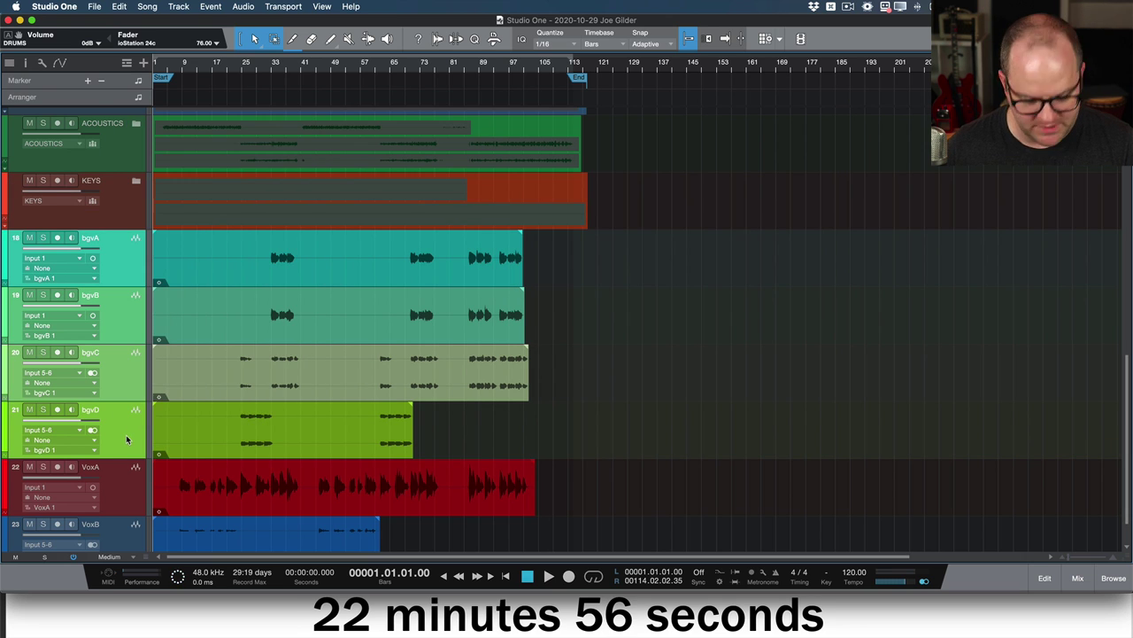
double_click(94, 364)
type("BGV")
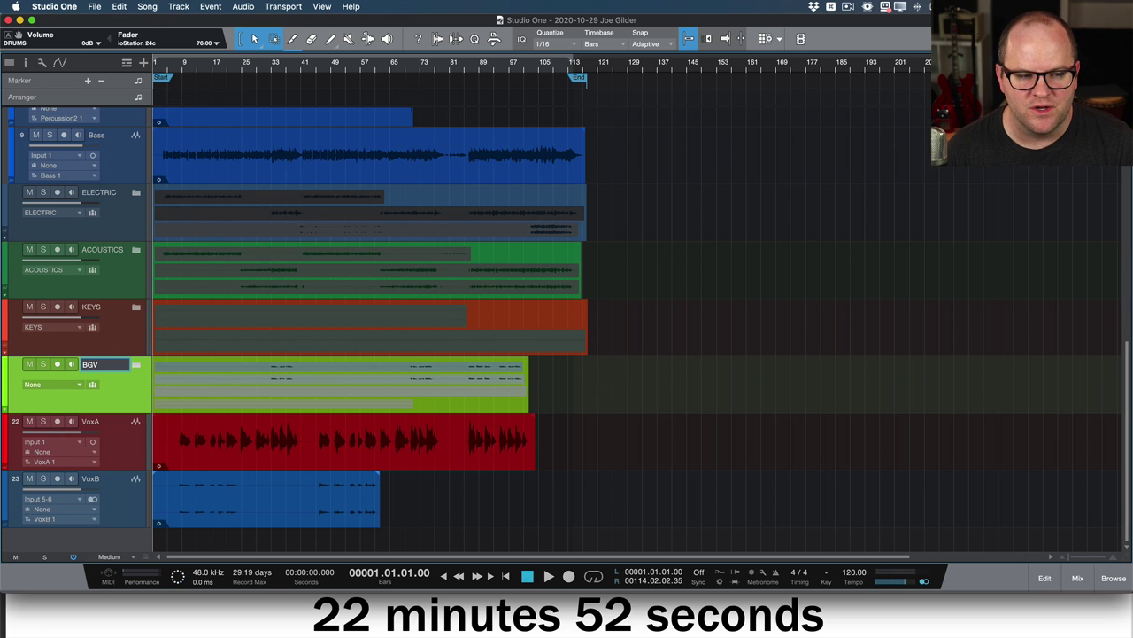
type("s")
key("Return")
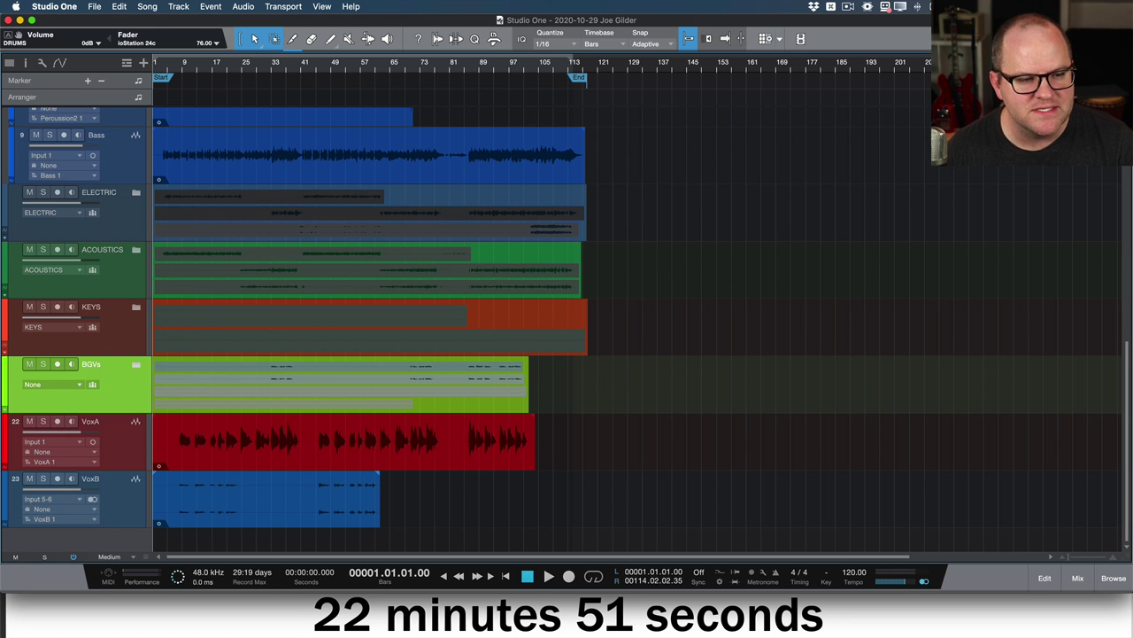
- Colour the BGVs folder magenta and place VoxB above it
left_click(3, 367)
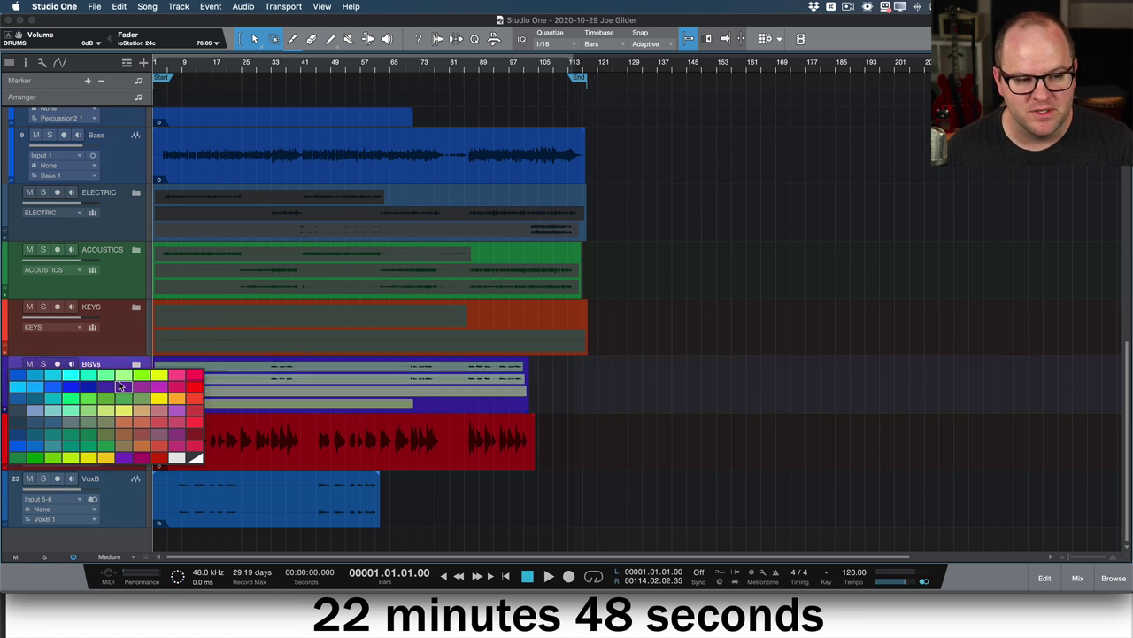
left_click(142, 386)
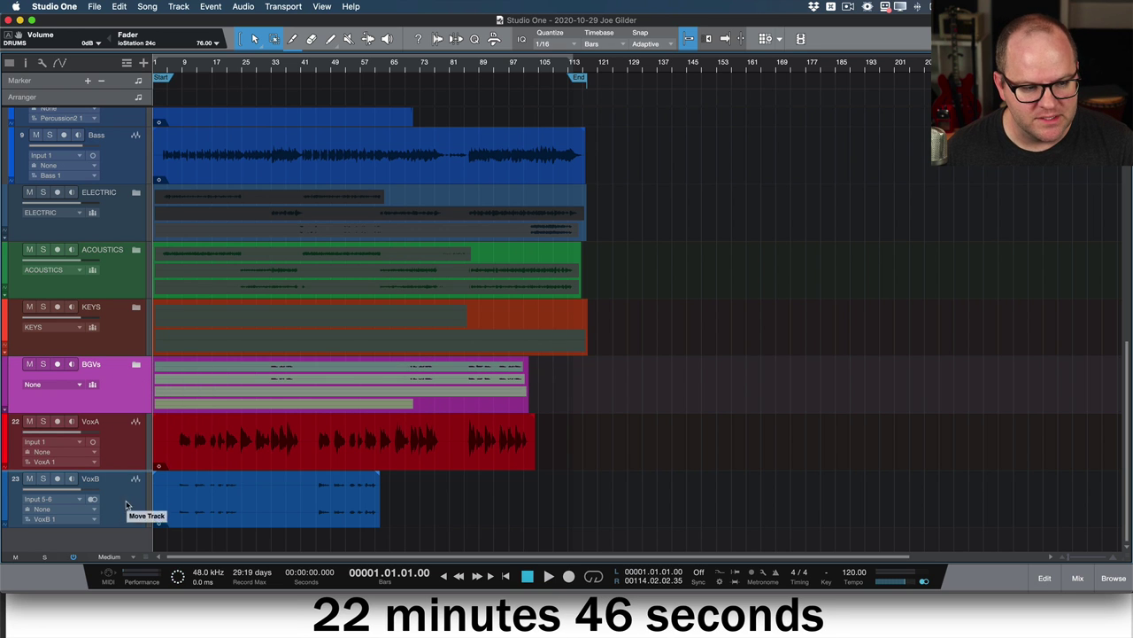
left_click_drag(125, 511, 125, 438)
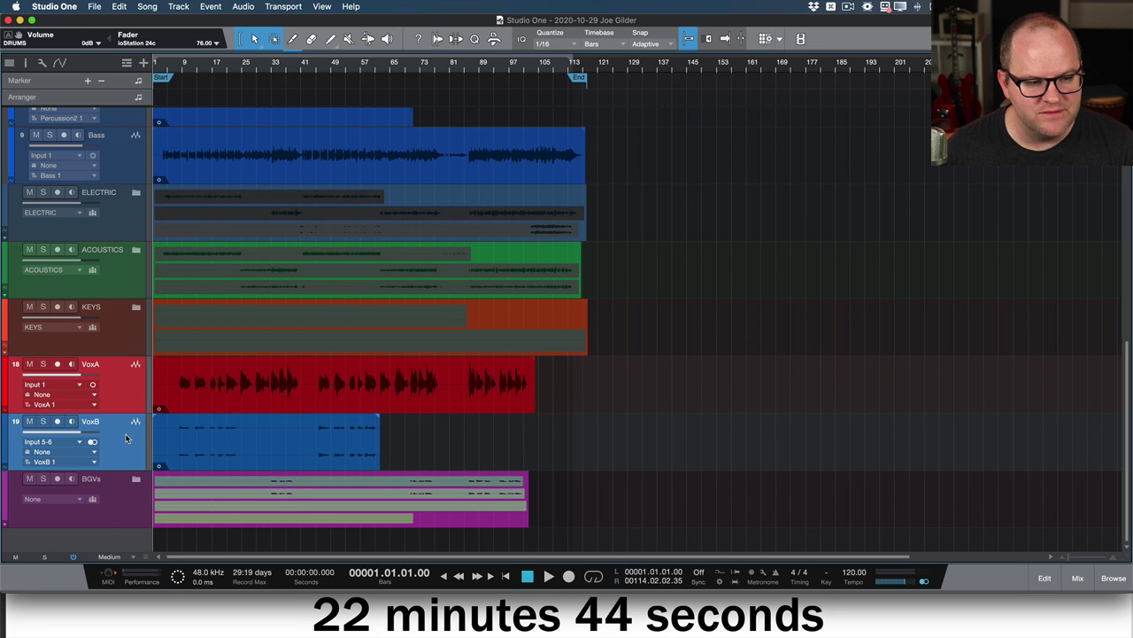
- Pack VoxA and VoxB into a yellow folder named VOX
right_click(125, 433)
left_click(168, 384)
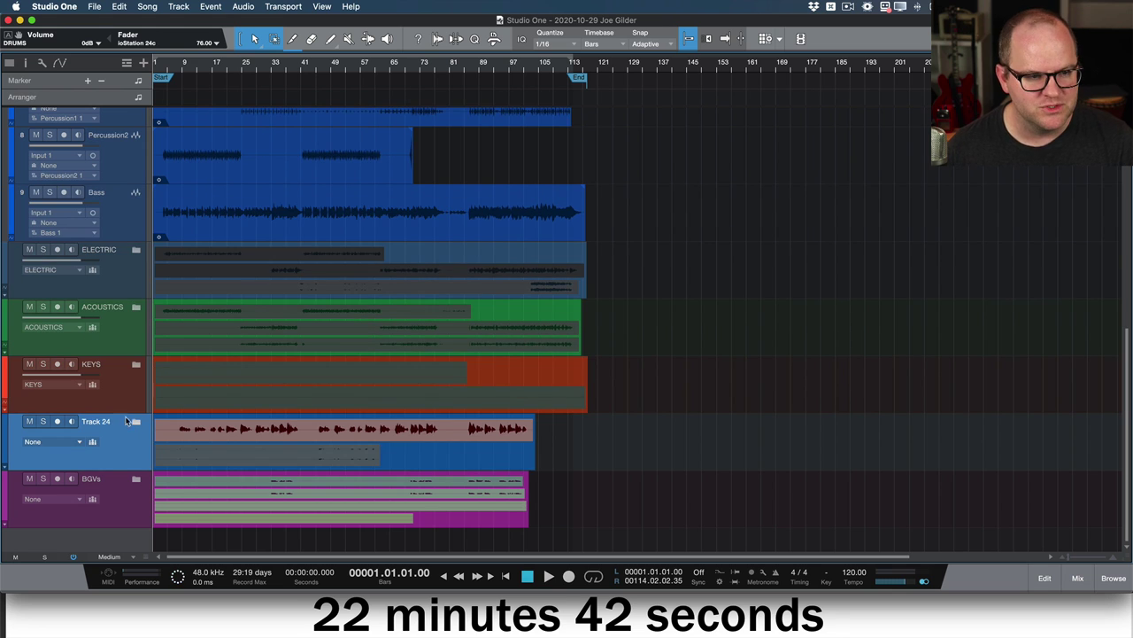
double_click(107, 421)
key("BackSpace")
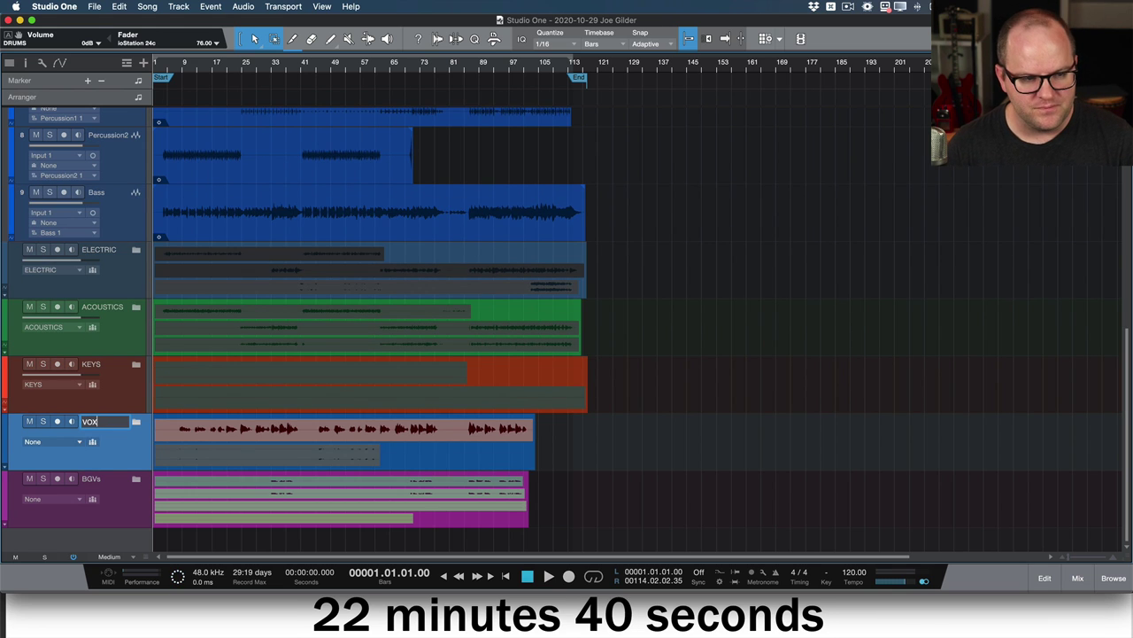
type("VOX")
left_click(9, 425)
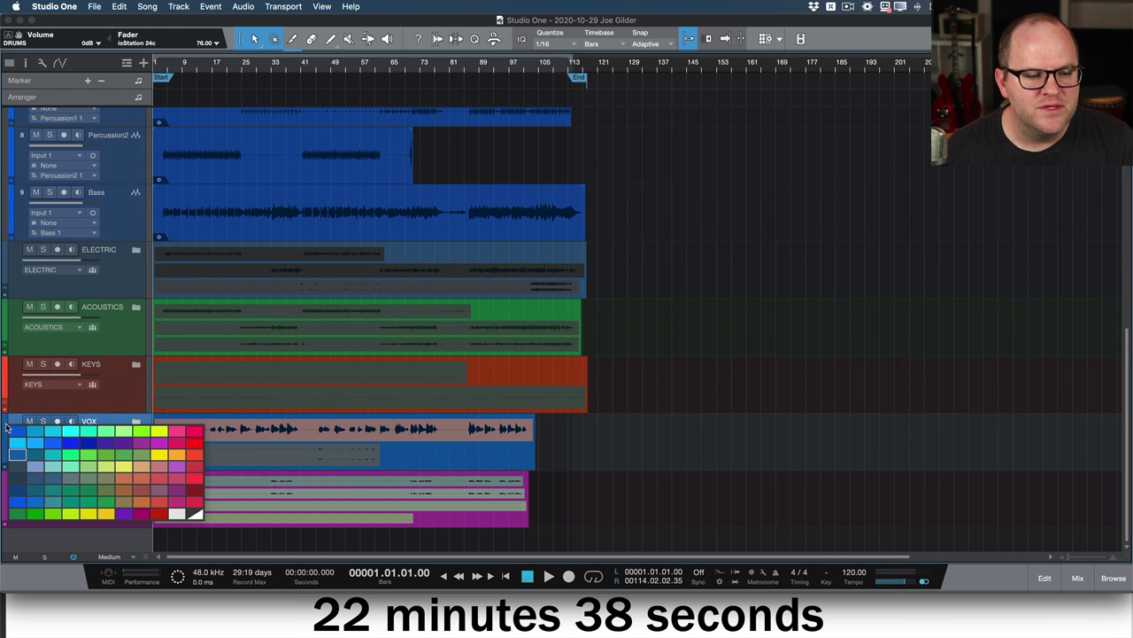
left_click(88, 513)
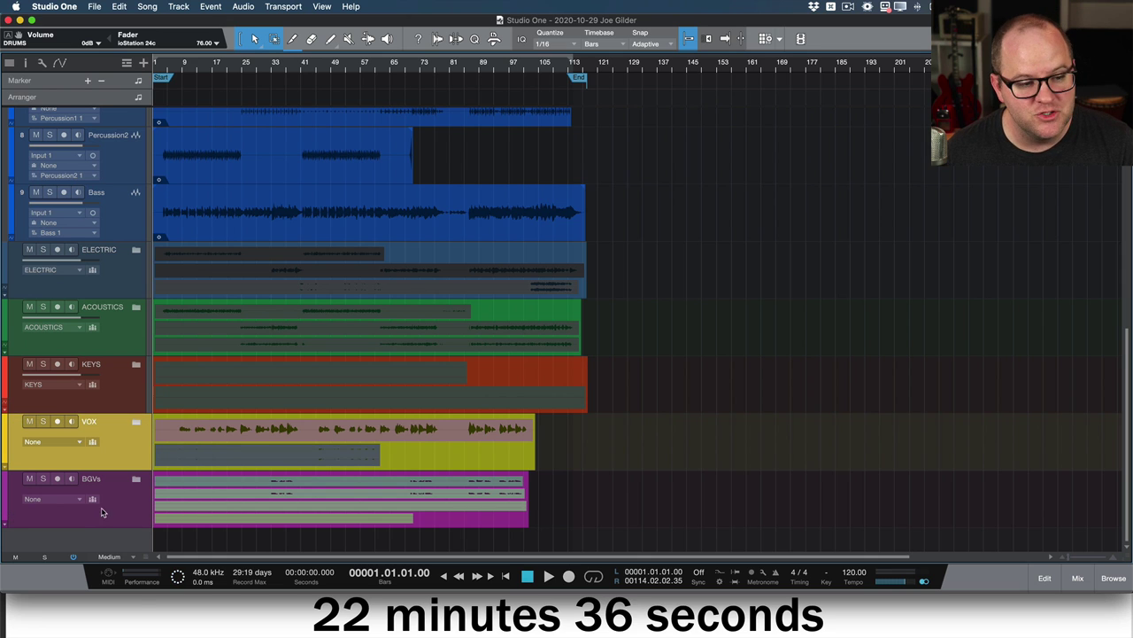
- Create a new output bus for both the VOX and BGVs folders
left_click(74, 439)
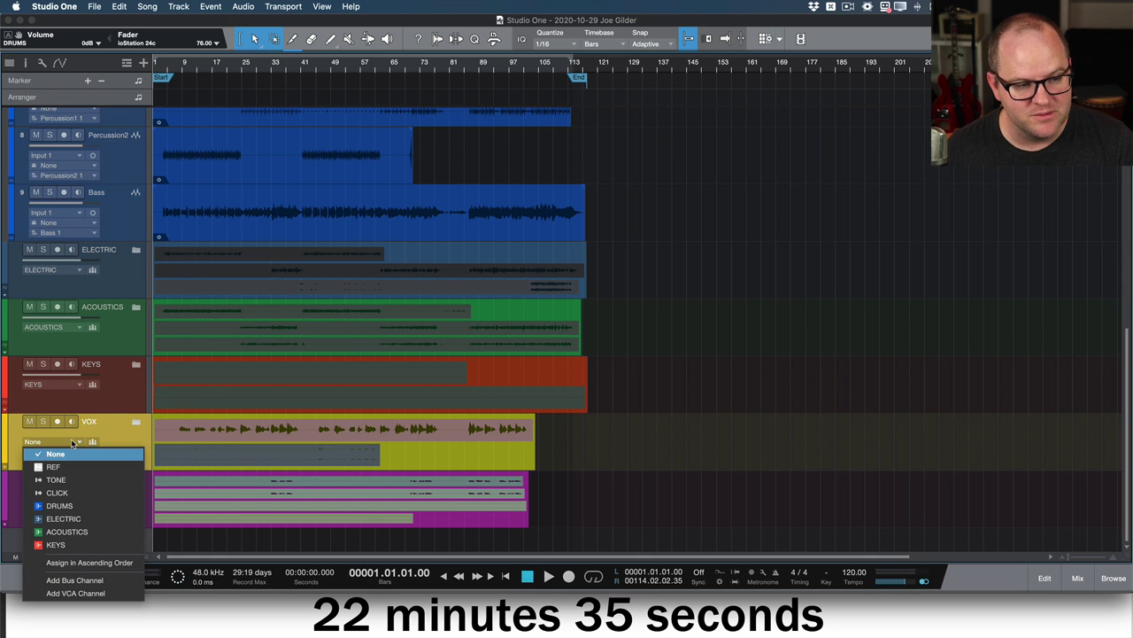
left_click(97, 582)
left_click(129, 510)
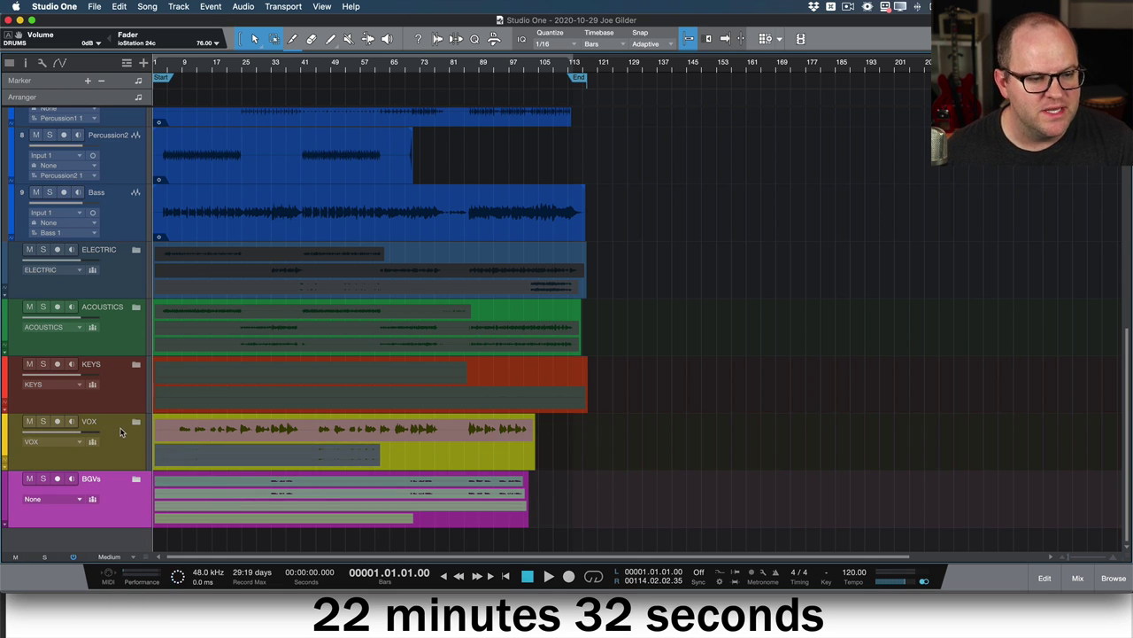
left_click(72, 494)
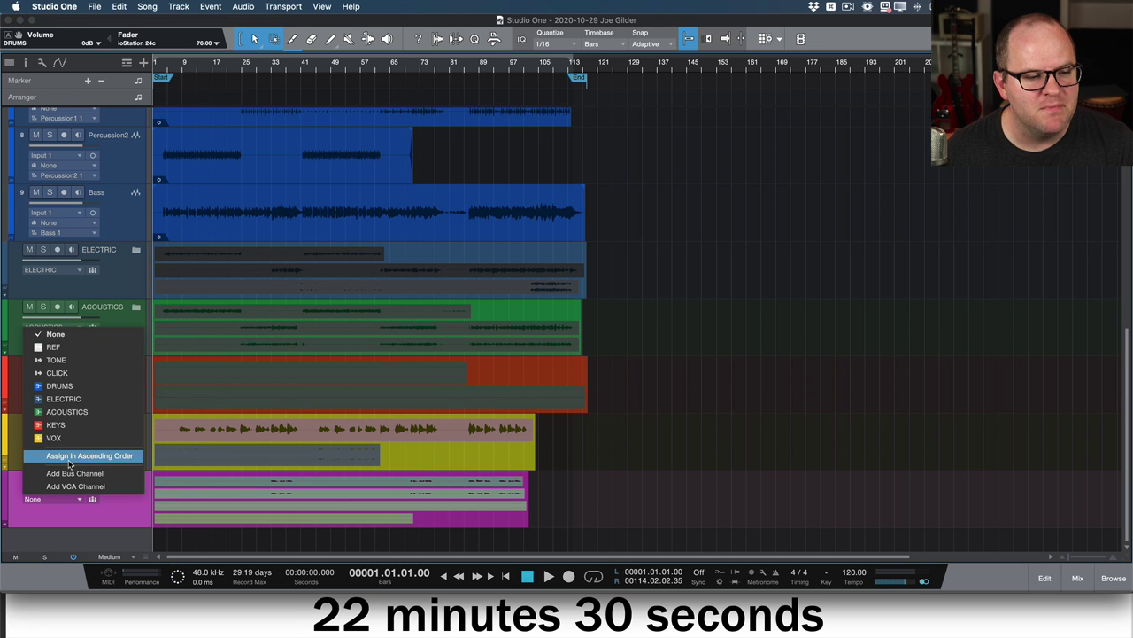
left_click(69, 474)
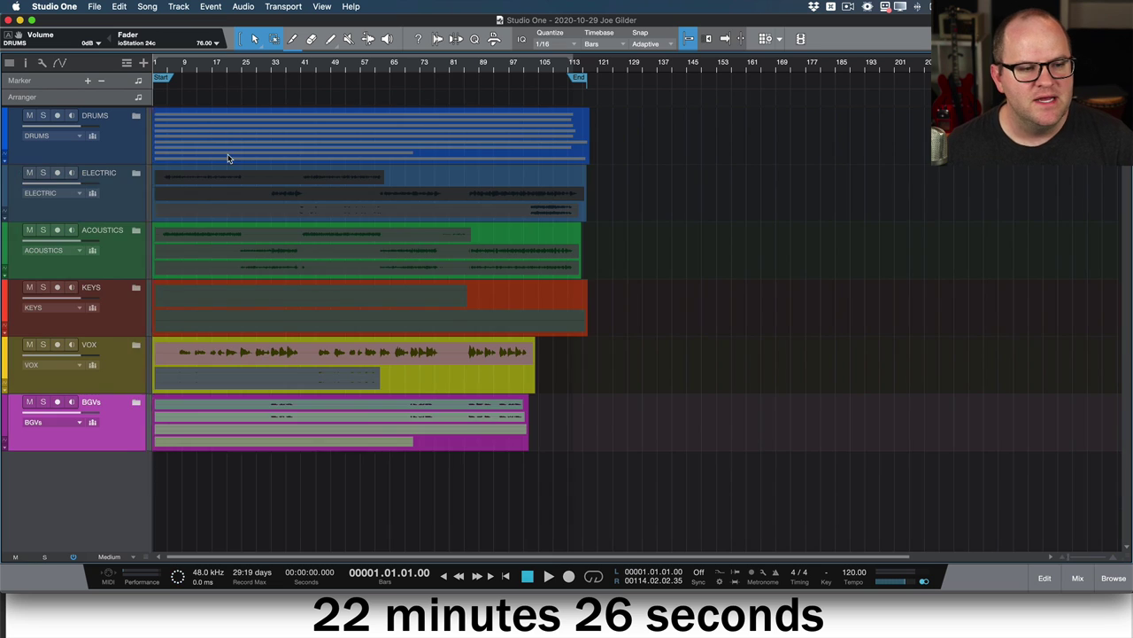
- Show the mixing console with Studio One in front
key("F3")
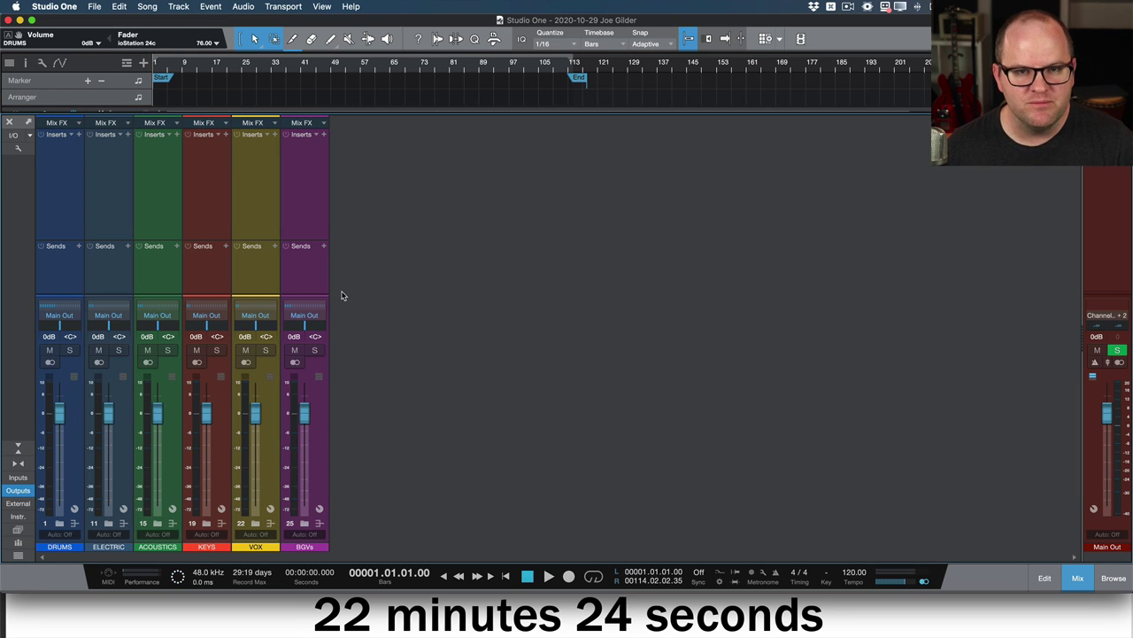
key("super+Tab")
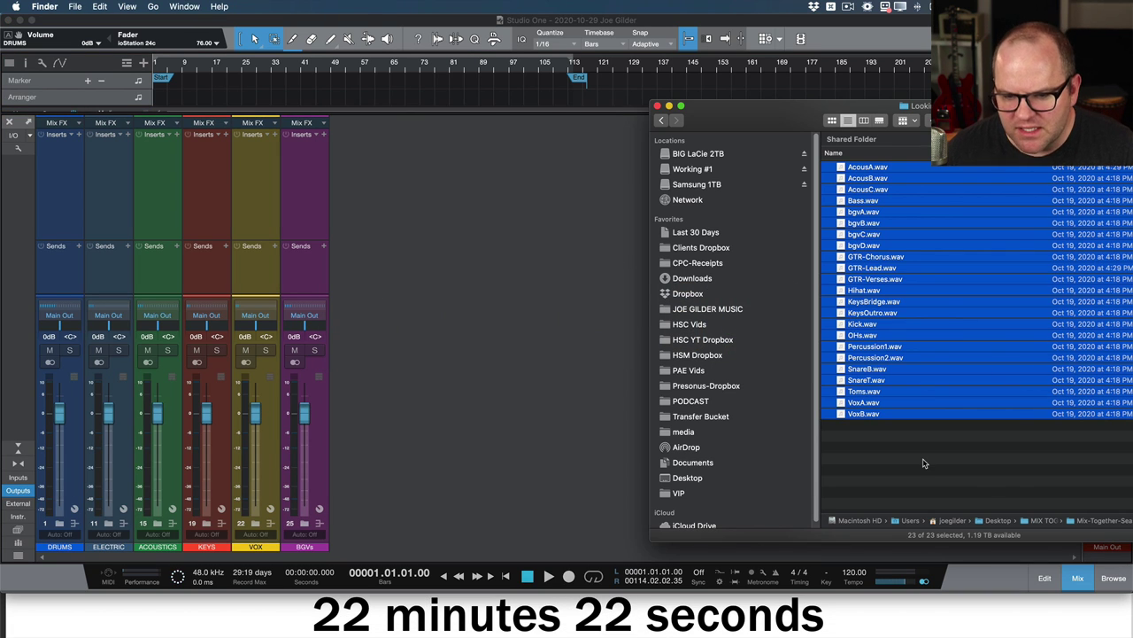
left_click(651, 433)
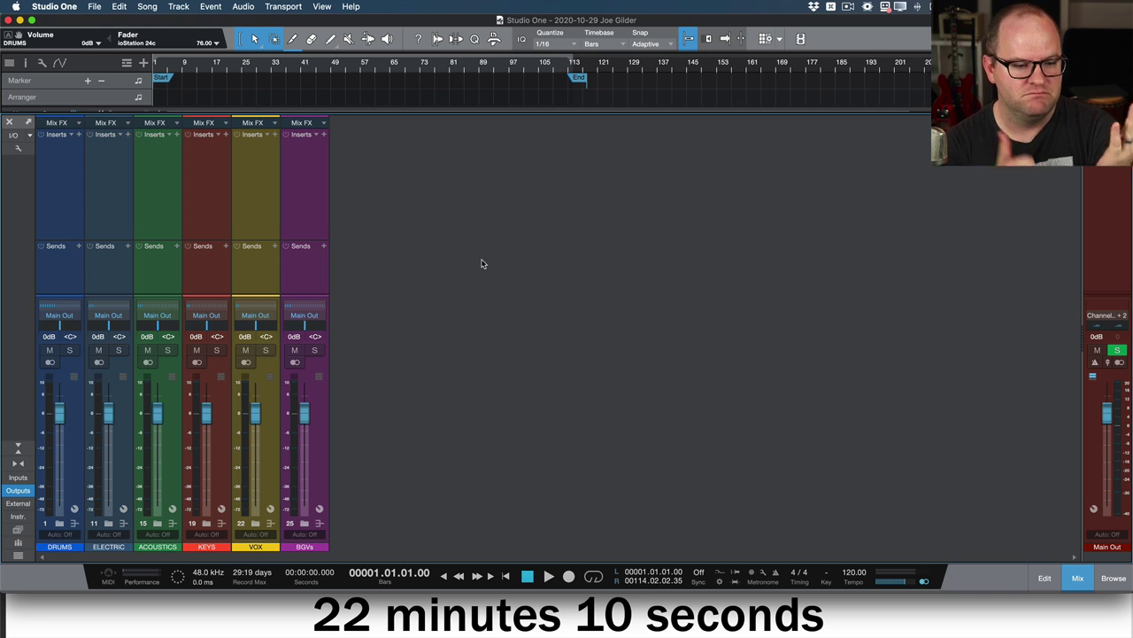
- Rename the BGVs bus channel in the console to BGV
double_click(306, 547)
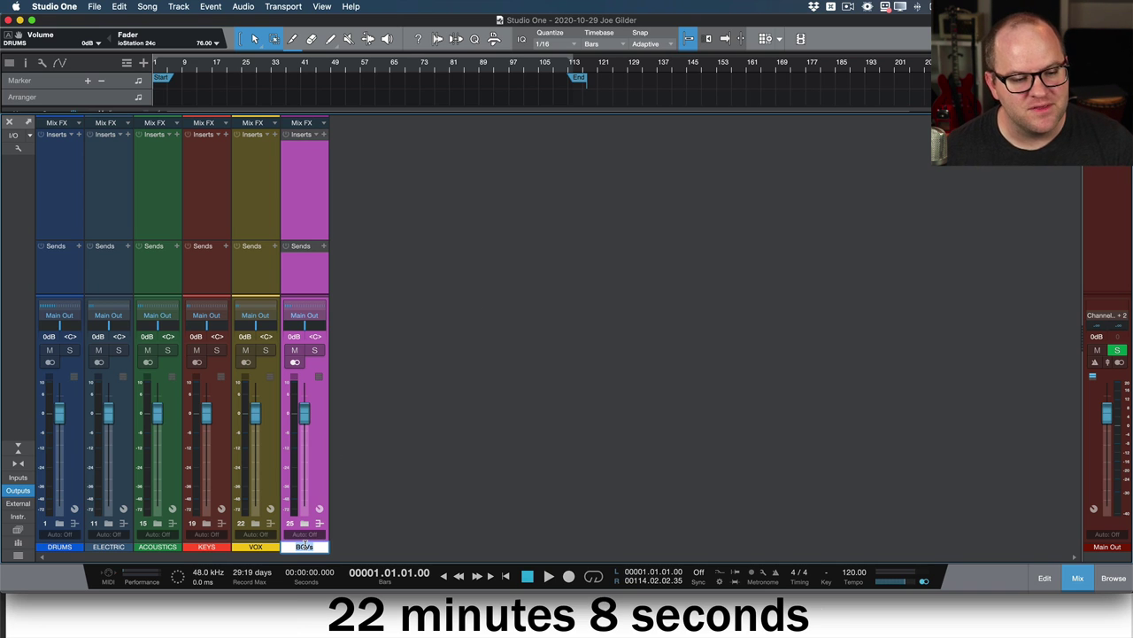
key("Return")
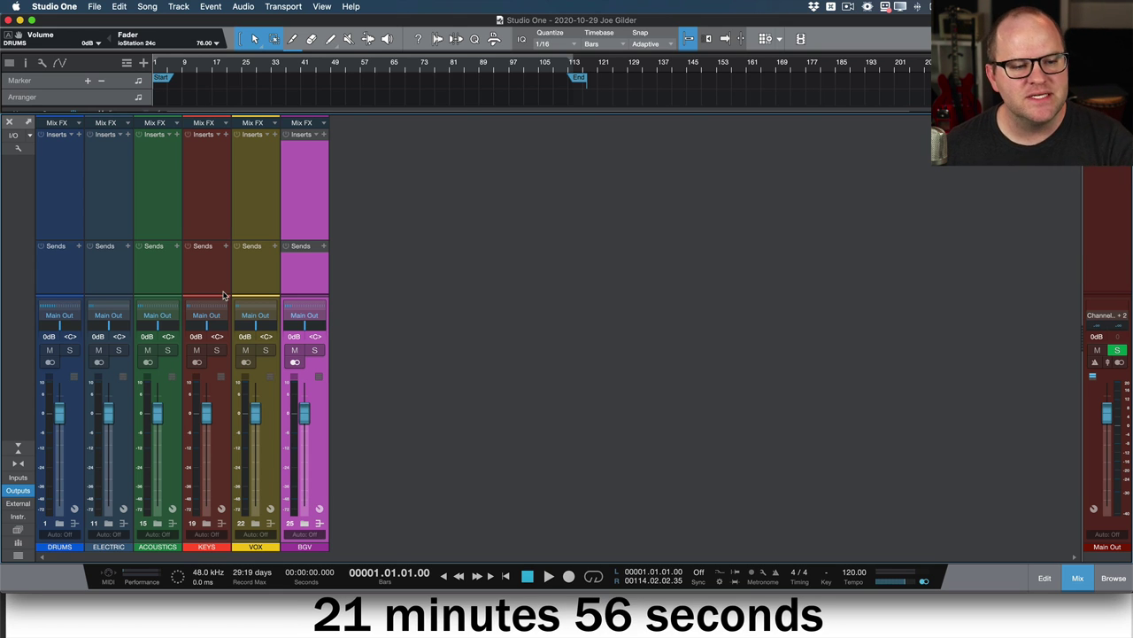
key("F3")
key("F3")
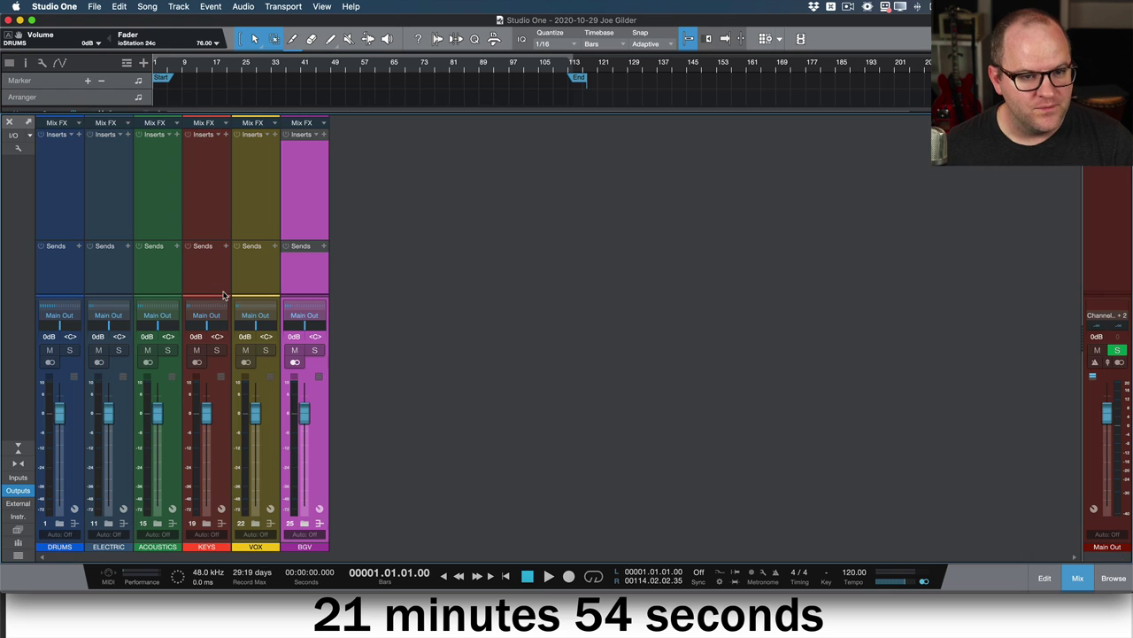
- Move the Bass track out of the drum folder and mute GTR-Verses
left_click(60, 523)
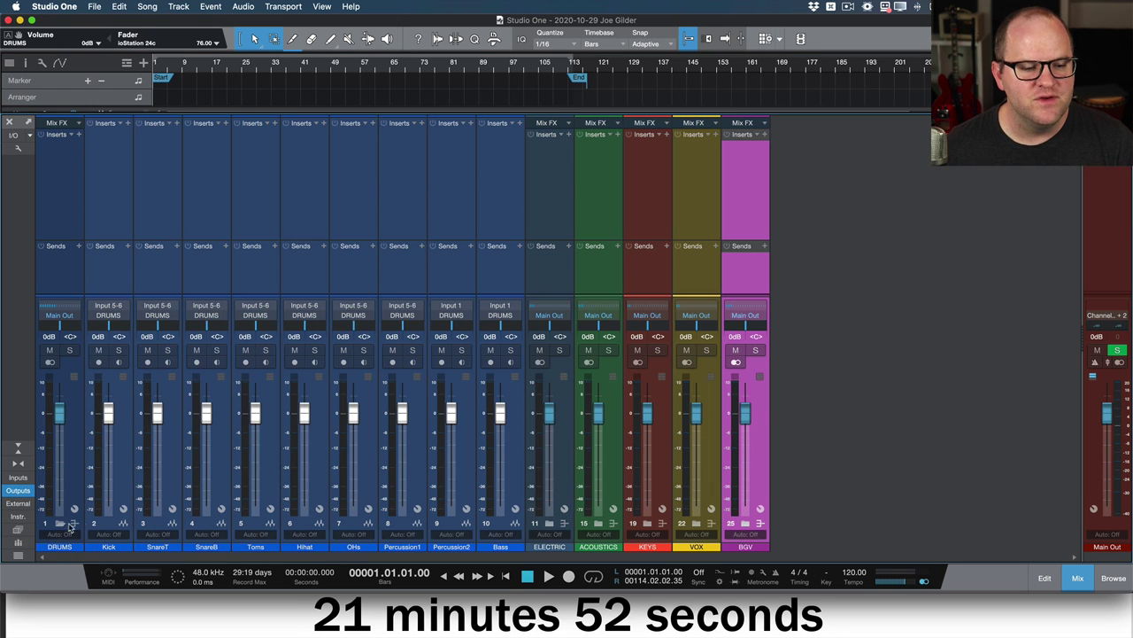
left_click(549, 523)
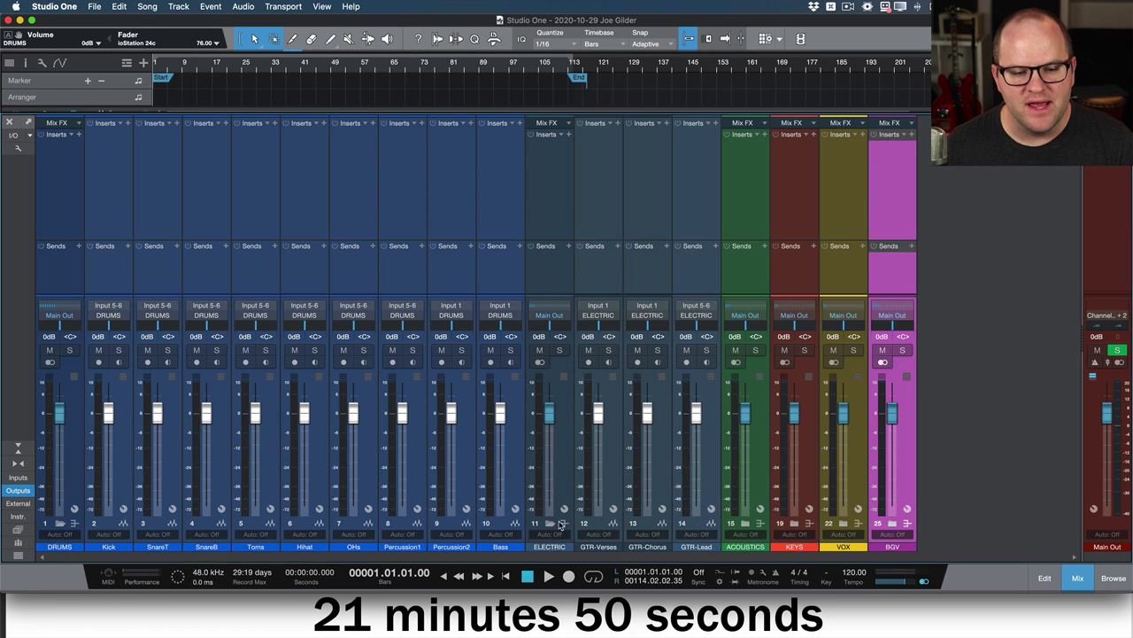
left_click(488, 274)
key("F3")
left_click_drag(135, 135, 36, 172)
left_click(35, 172)
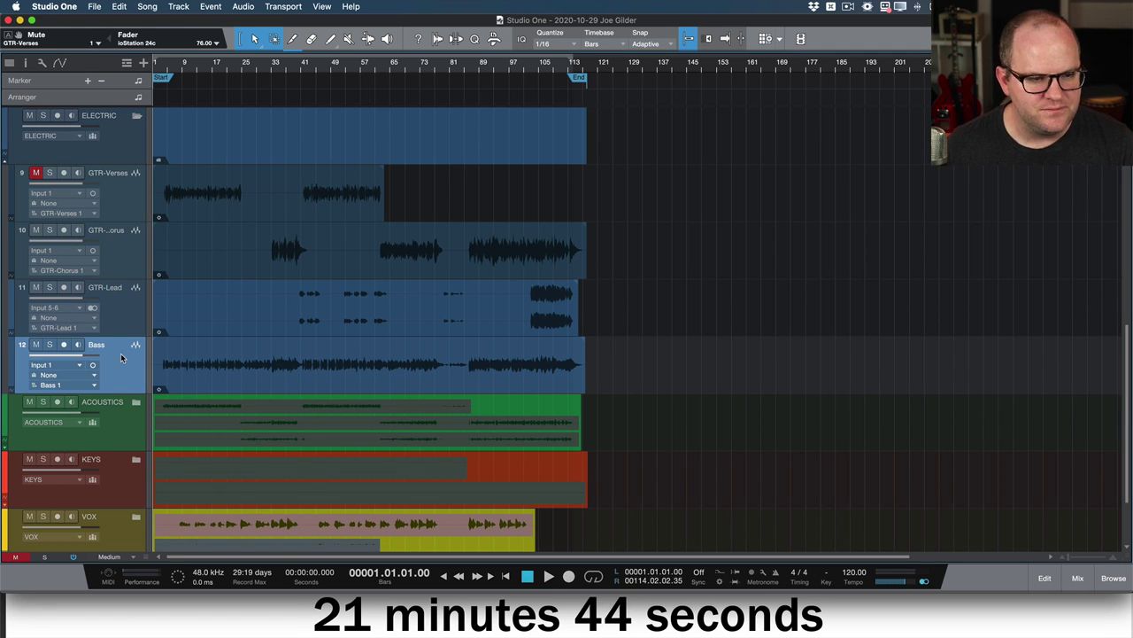
left_click(15, 132)
scroll(137, 226, "up", 2)
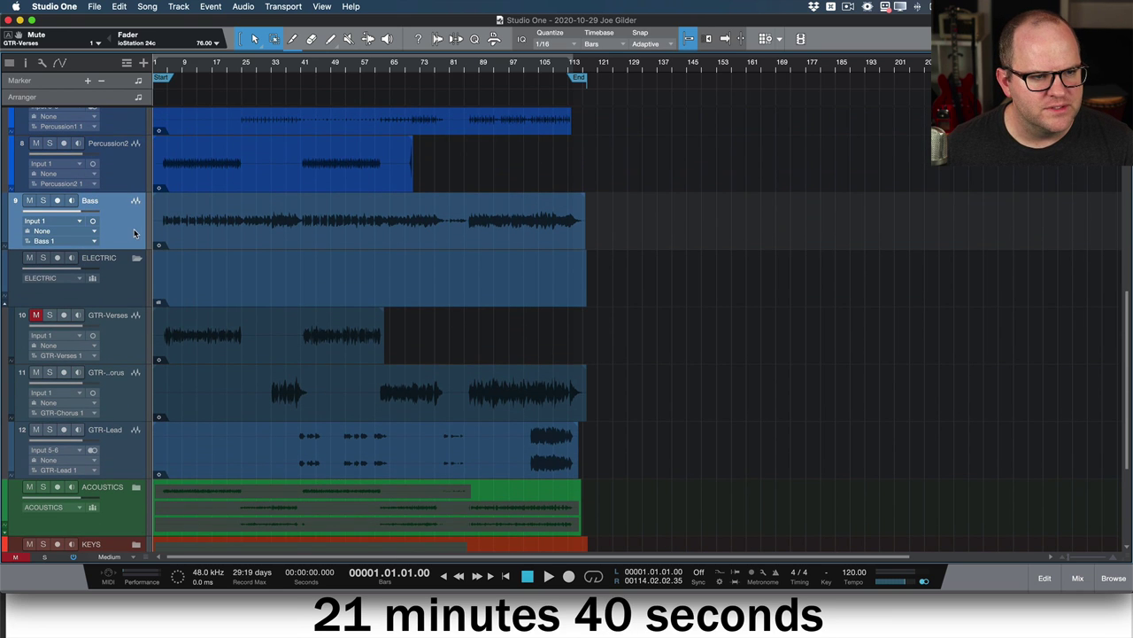
- Colour the Bass track red and collapse the DRUMS channels in the console
left_click(8, 209)
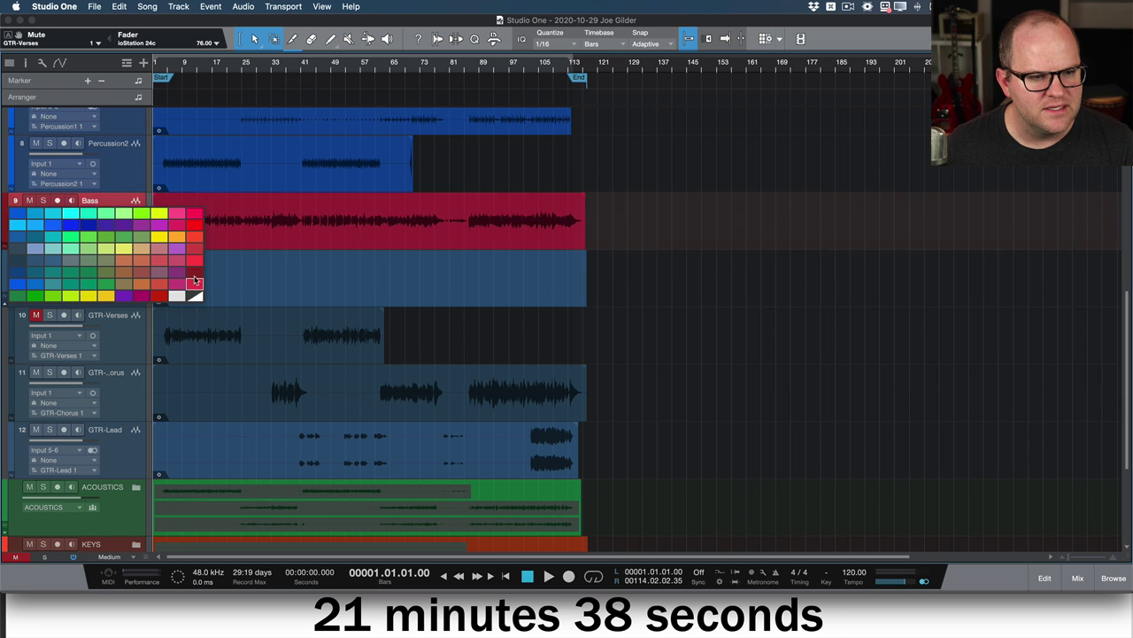
left_click(195, 275)
key("F3")
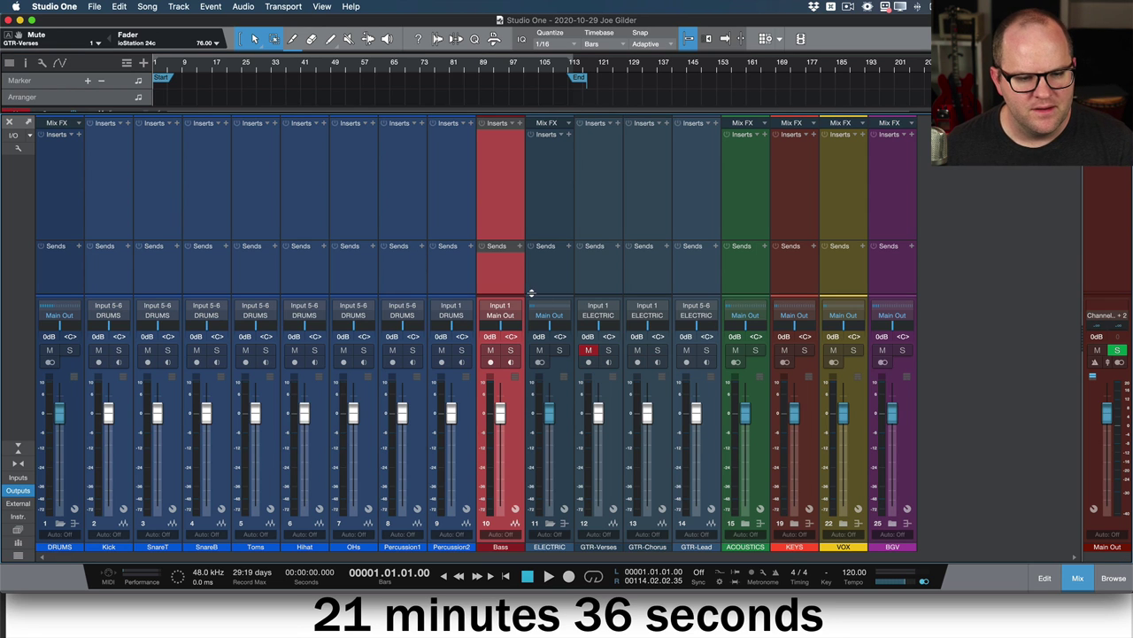
left_click(62, 524)
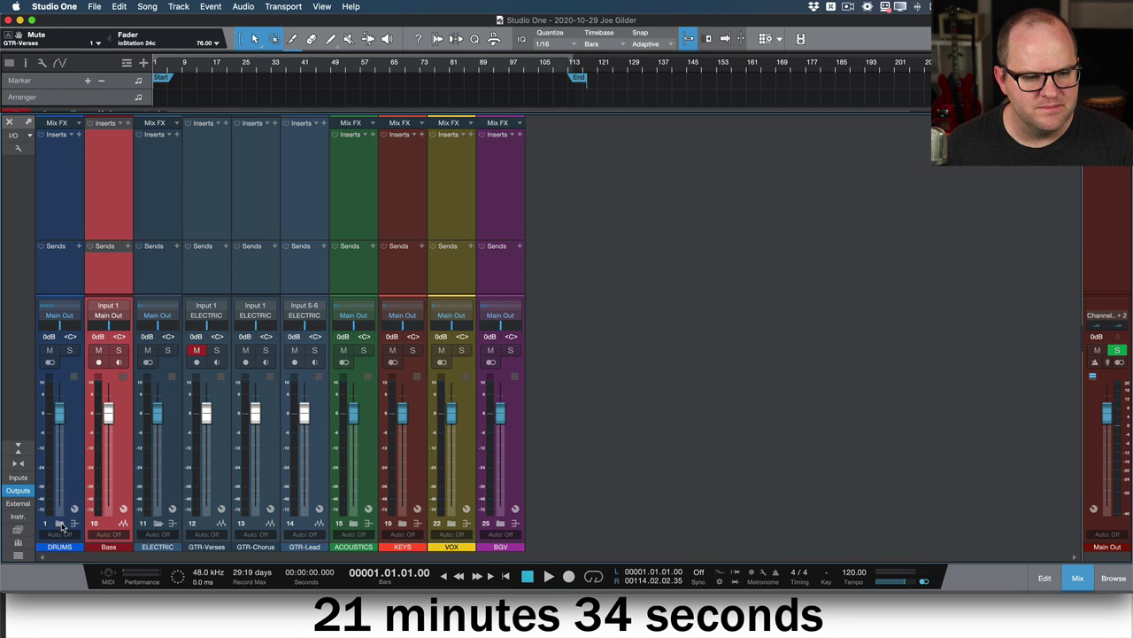
- Insert Fat Channel on all seven channels, DRUMS through BGV, then close its window
left_click(158, 523)
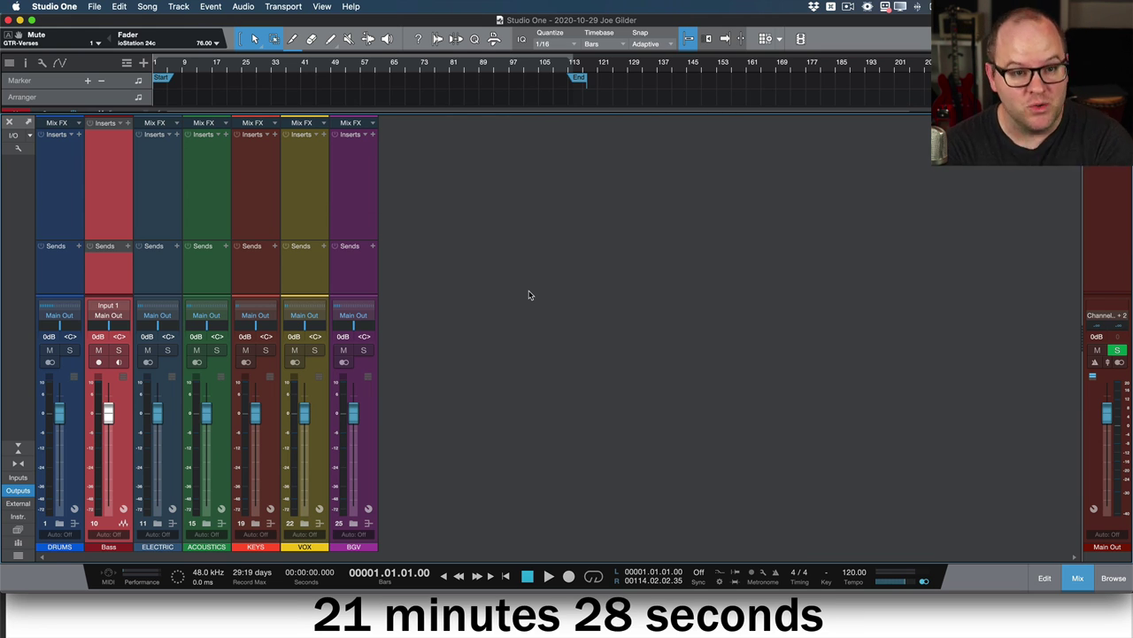
left_click(376, 237)
left_click(81, 221, "shift")
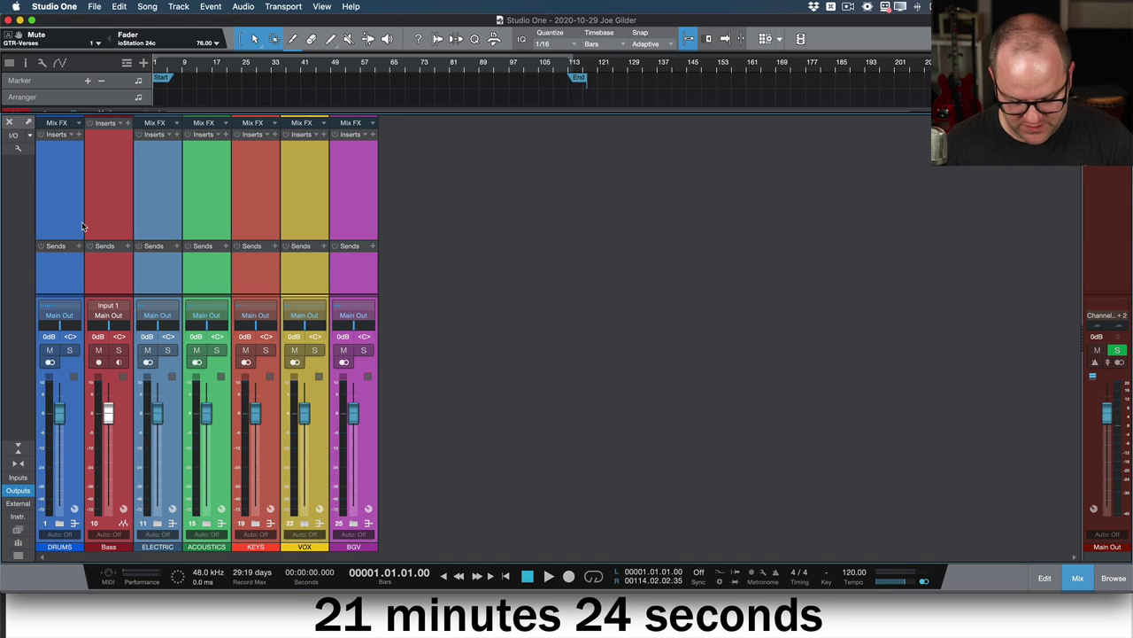
key("F7")
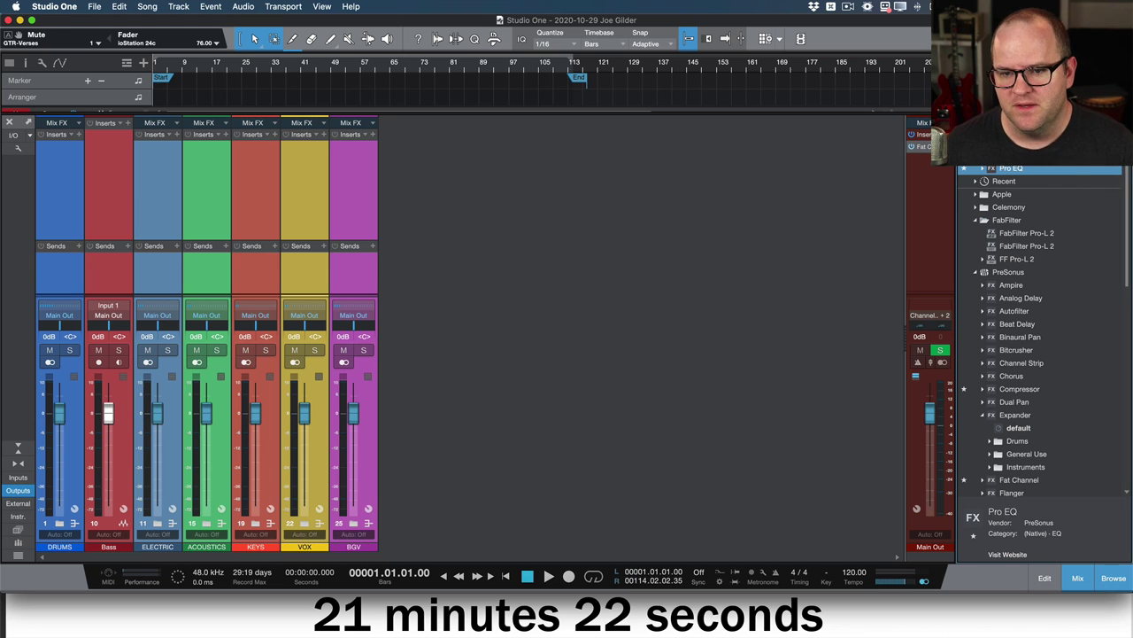
scroll(1059, 265, "down", 5)
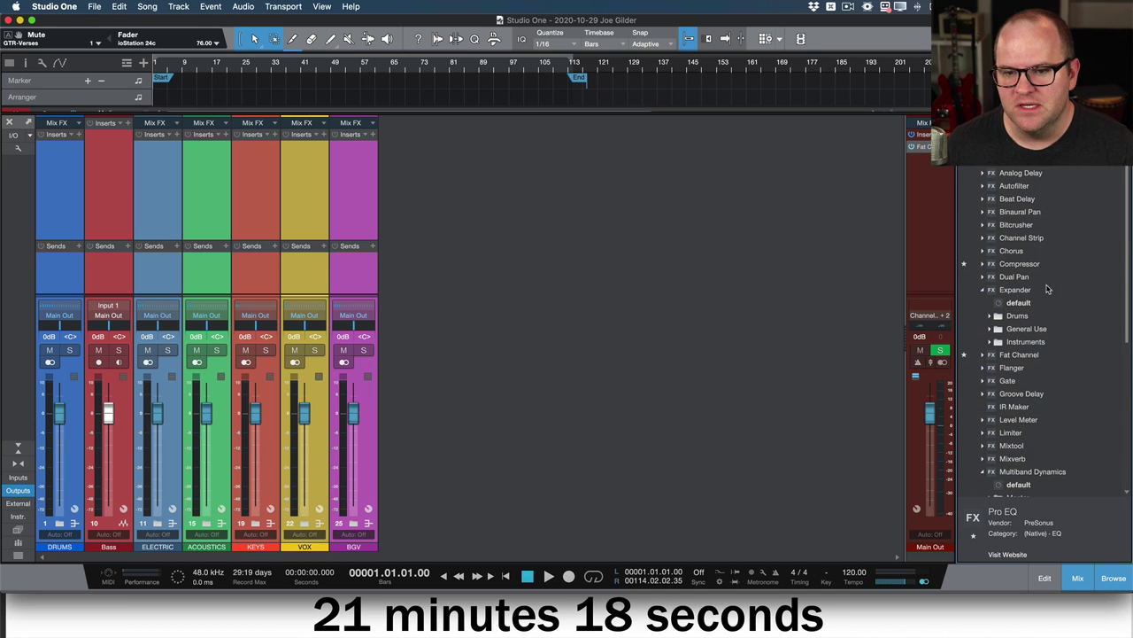
scroll(1001, 284, "down", 2)
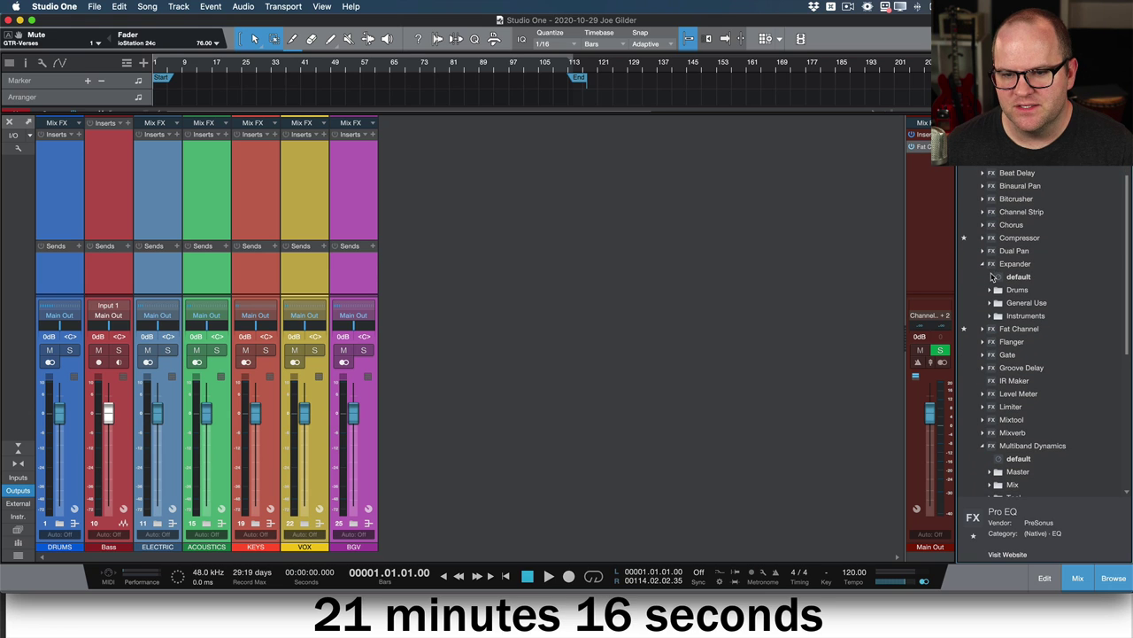
left_click(984, 264)
left_click_drag(1003, 277, 333, 151)
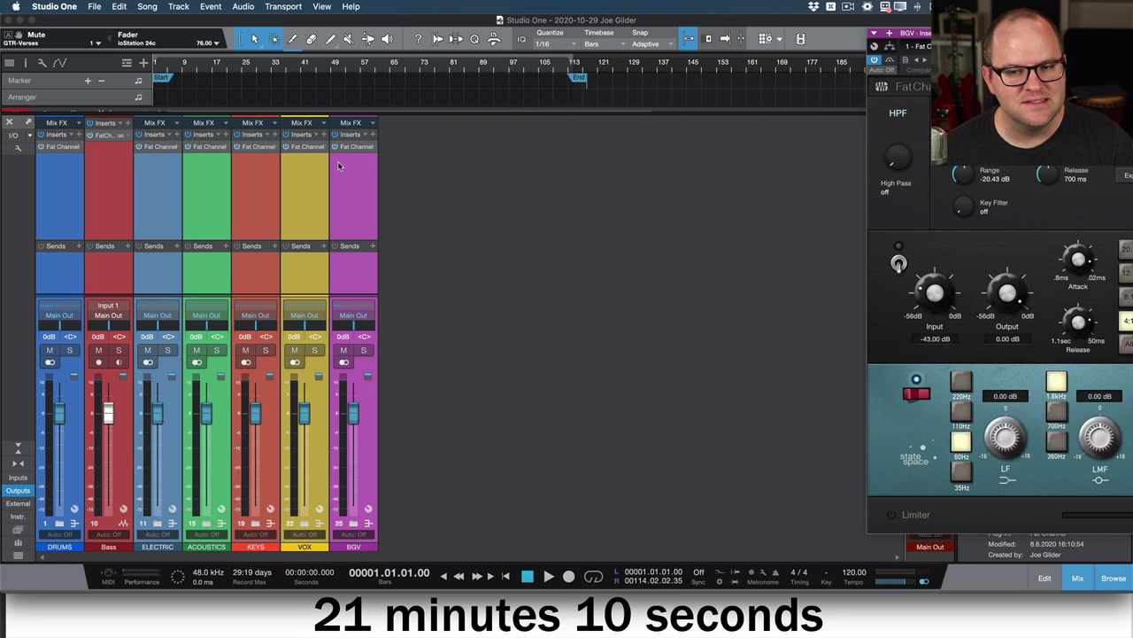
left_click_drag(988, 37, 191, 42)
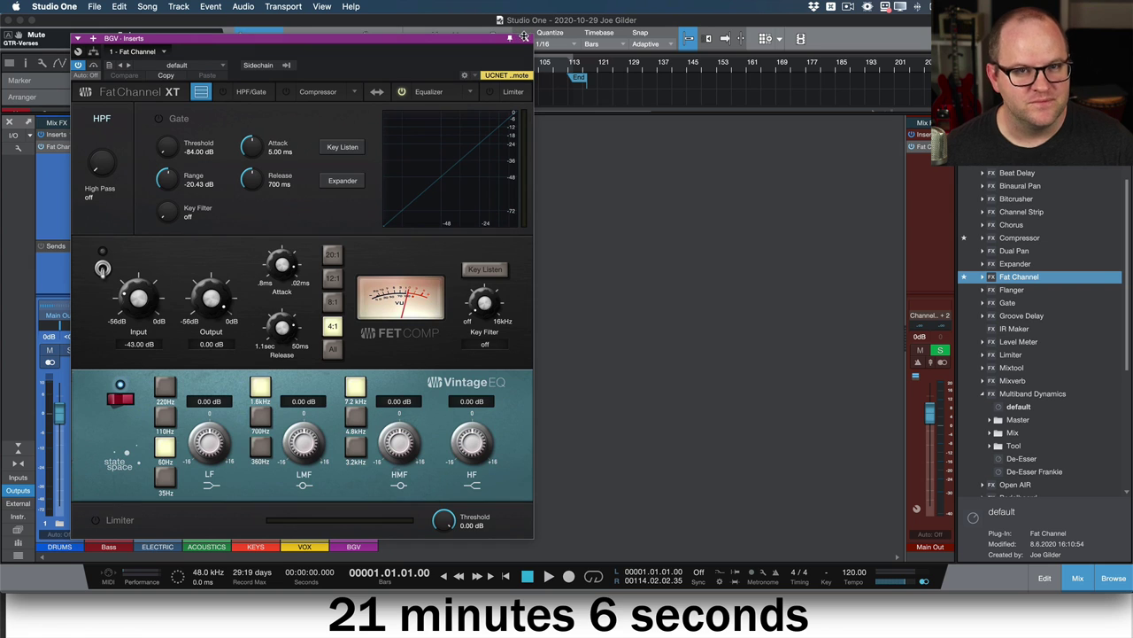
left_click(525, 39)
left_click(95, 217)
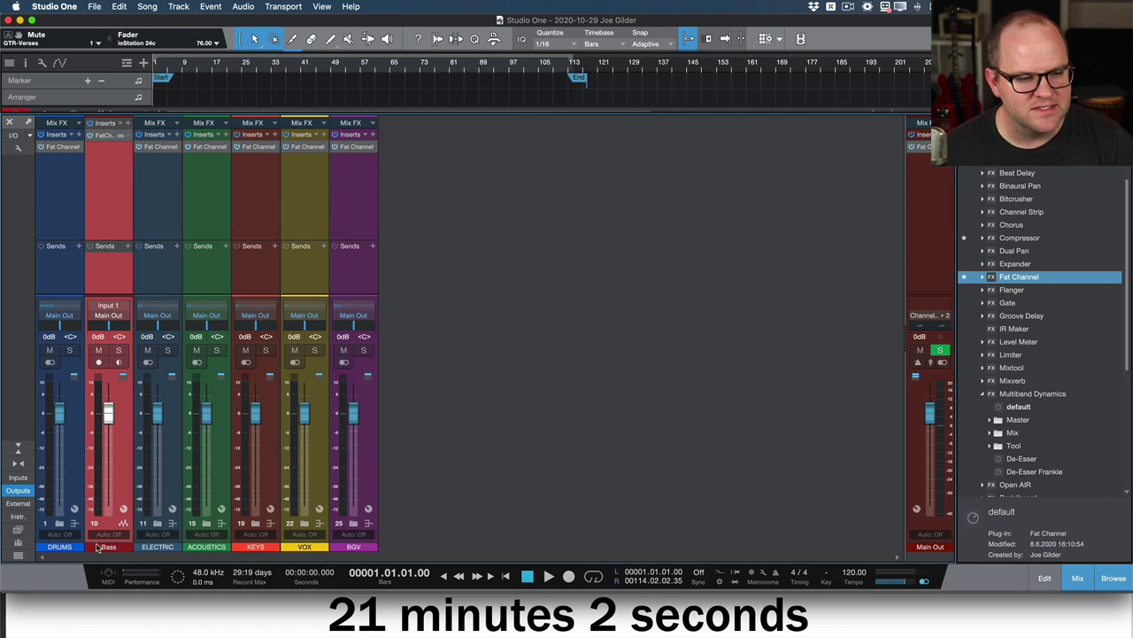
- Expand the DRUMS, ELECTRIC, ACOUSTICS, KEYS and VOX folder channels in the console
mouse_move(98, 450)
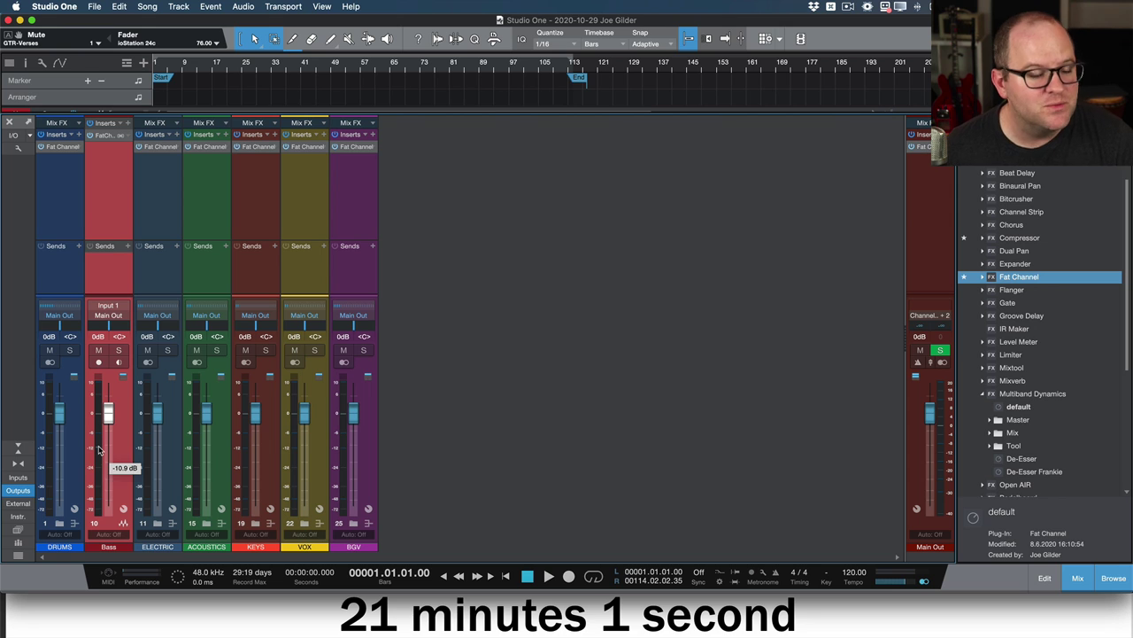
left_click(50, 285)
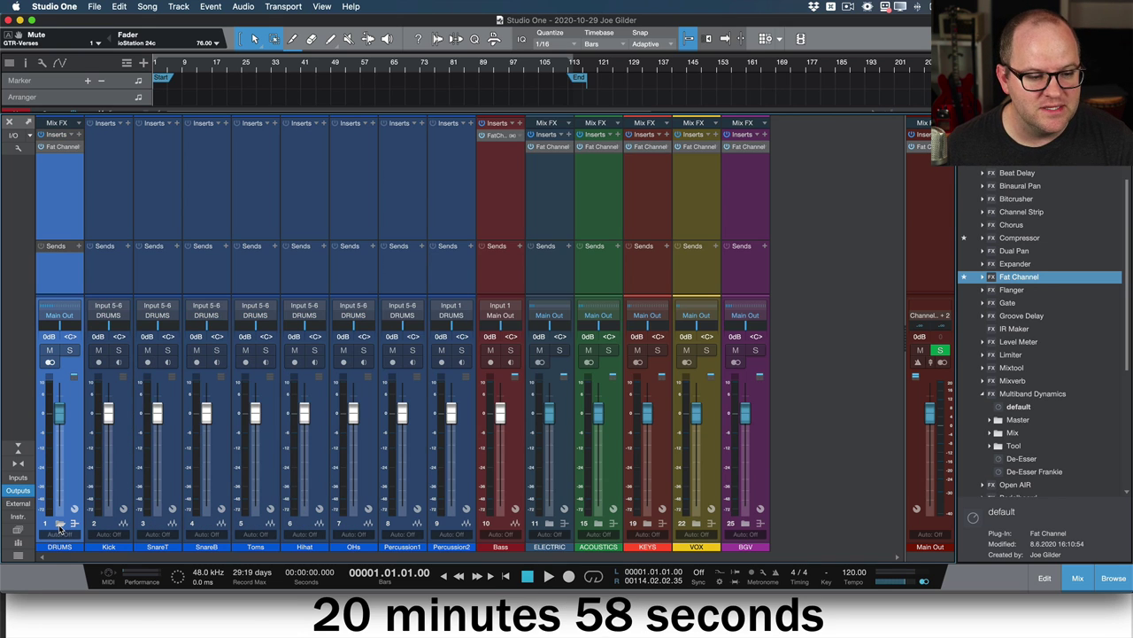
left_click(59, 525)
left_click(511, 278)
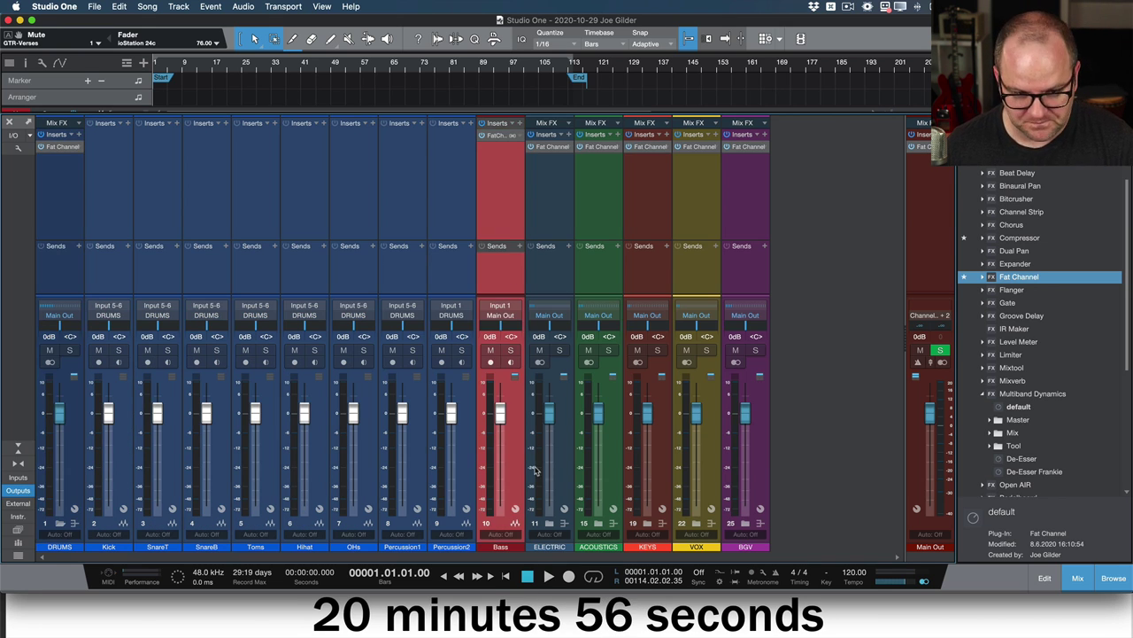
left_click(551, 524)
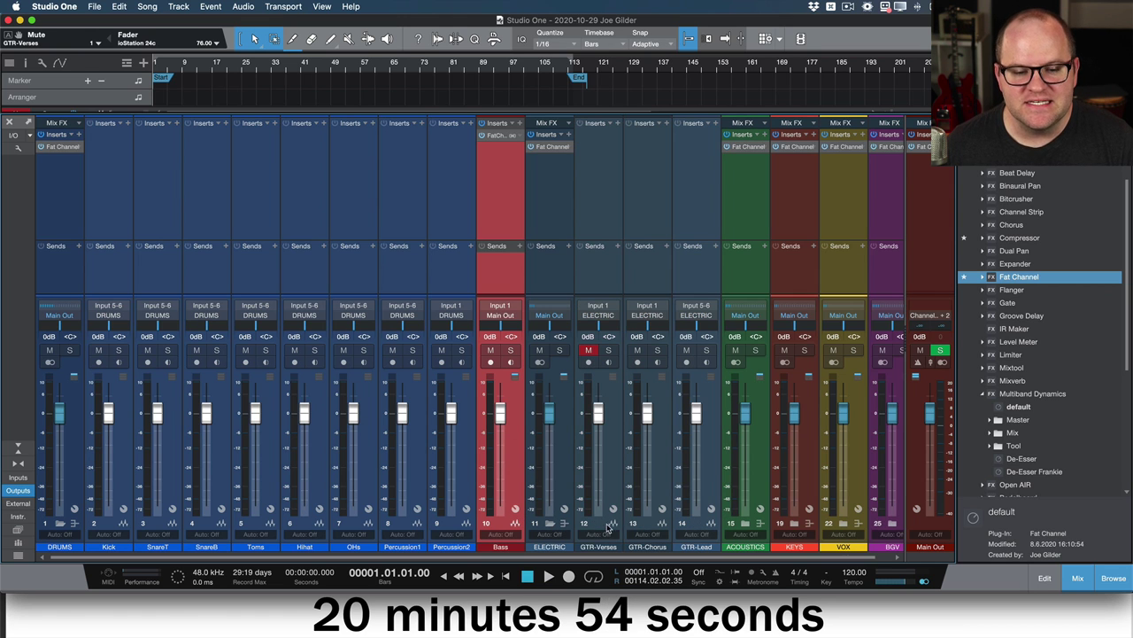
left_click(746, 526)
scroll(823, 528, "right", 5)
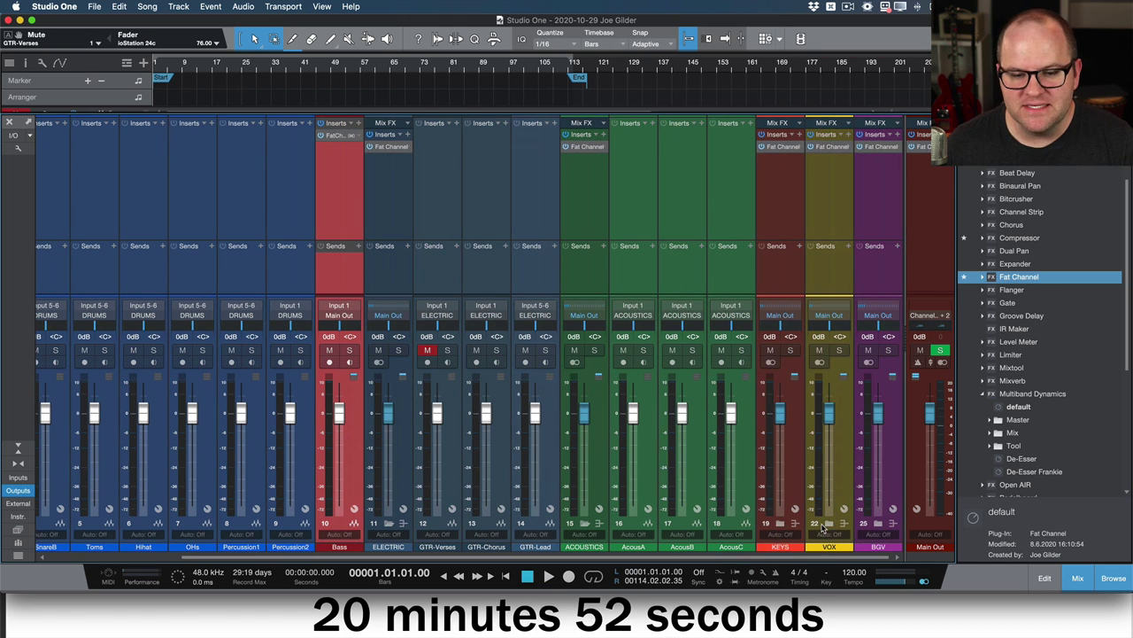
left_click(779, 524)
scroll(839, 524, "right", 3)
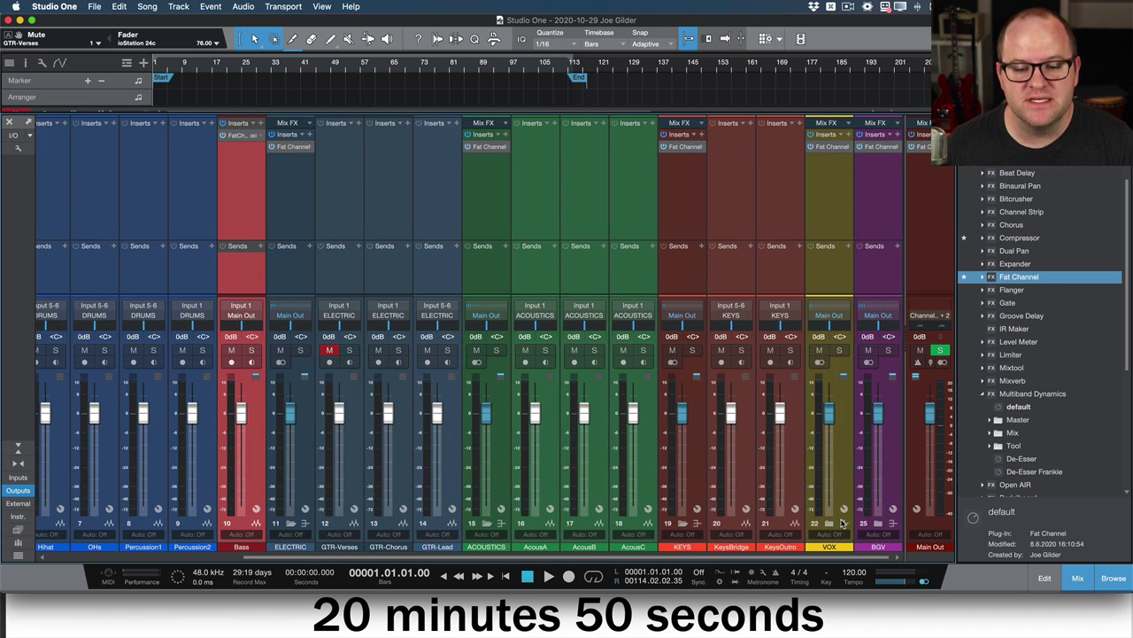
left_click(832, 525)
scroll(871, 526, "right", 2)
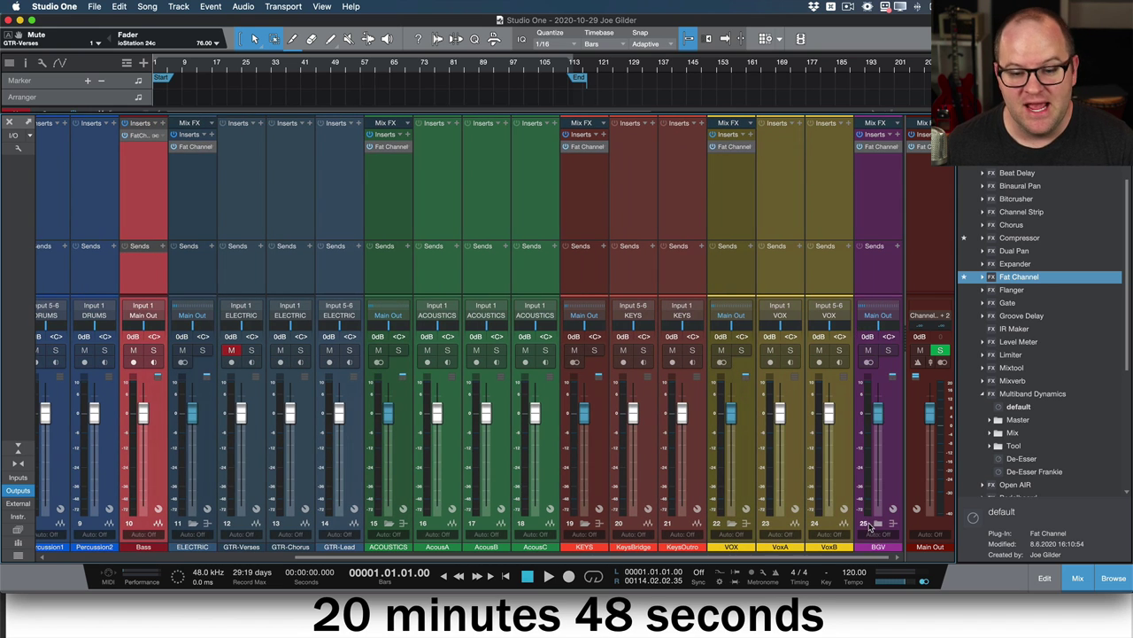
- Reset Main Out to 0dB and show input controls on every channel strip
left_click_drag(929, 408, 930, 410)
left_click(929, 410, "alt")
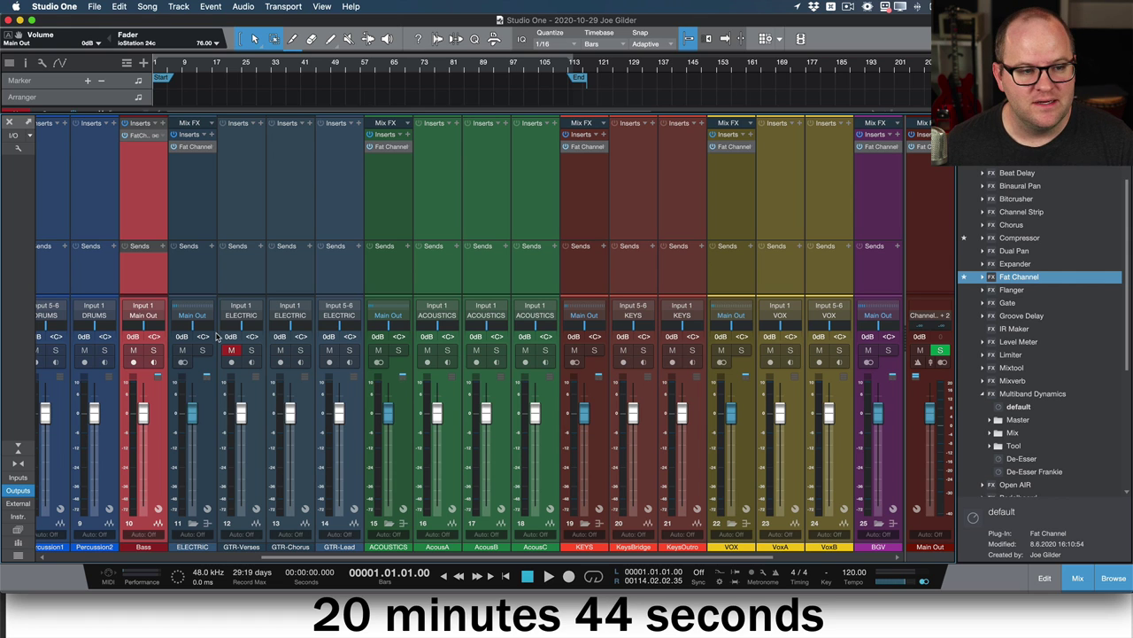
left_click(22, 149)
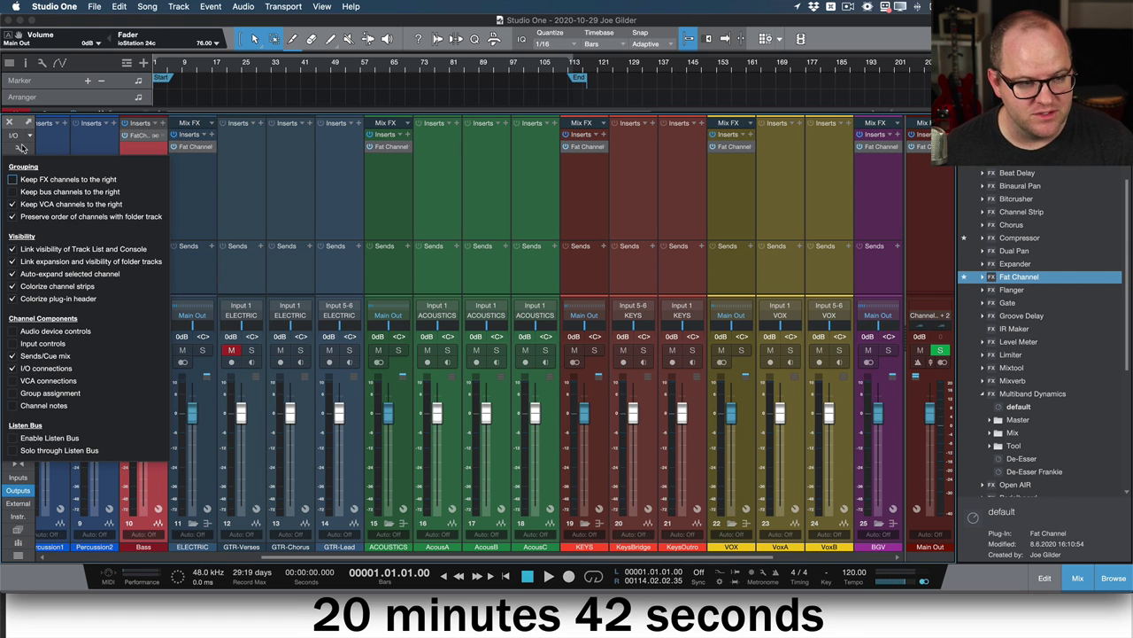
left_click(39, 342)
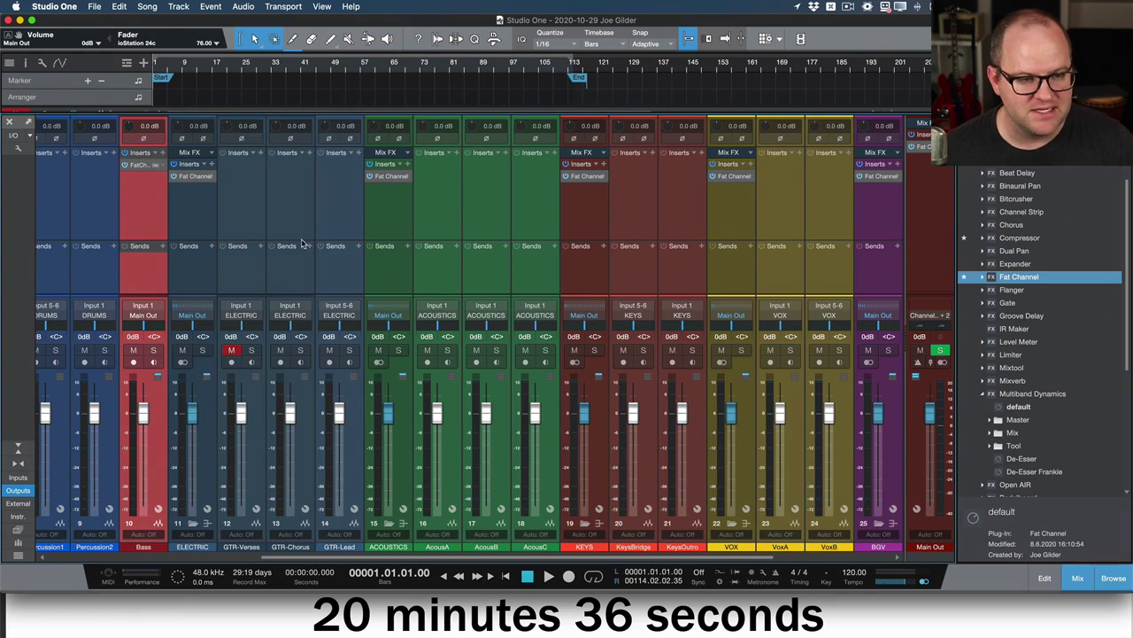
- Leave the GTR-Verses channel unmuted and selected
left_click(296, 248)
left_click(232, 350)
left_click(233, 351)
left_click(249, 275)
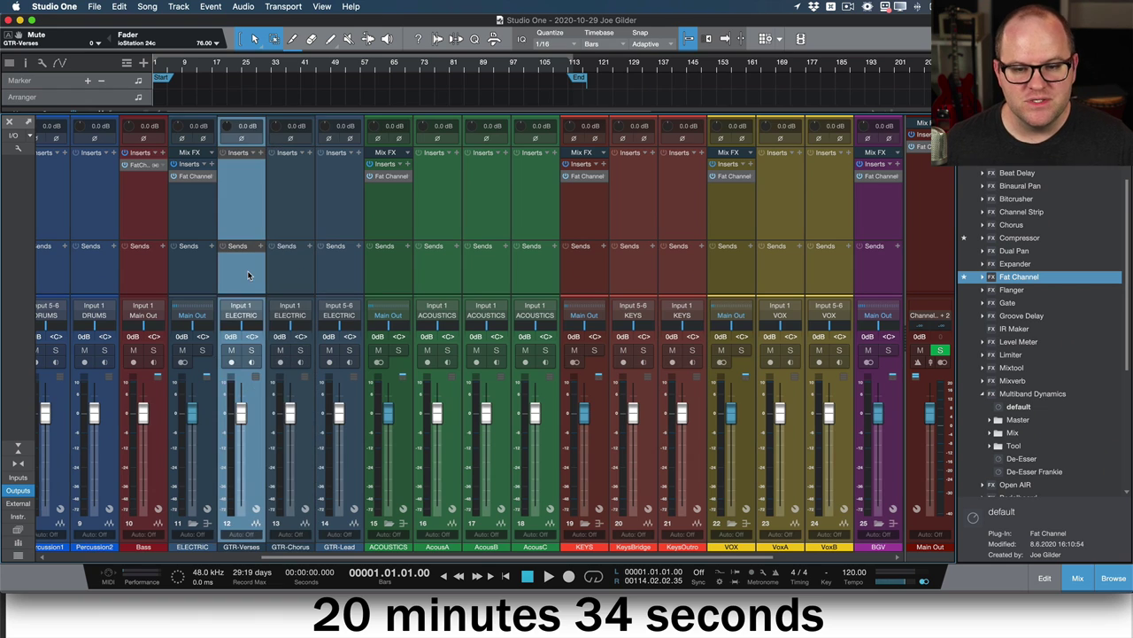
scroll(249, 275, "left", 5)
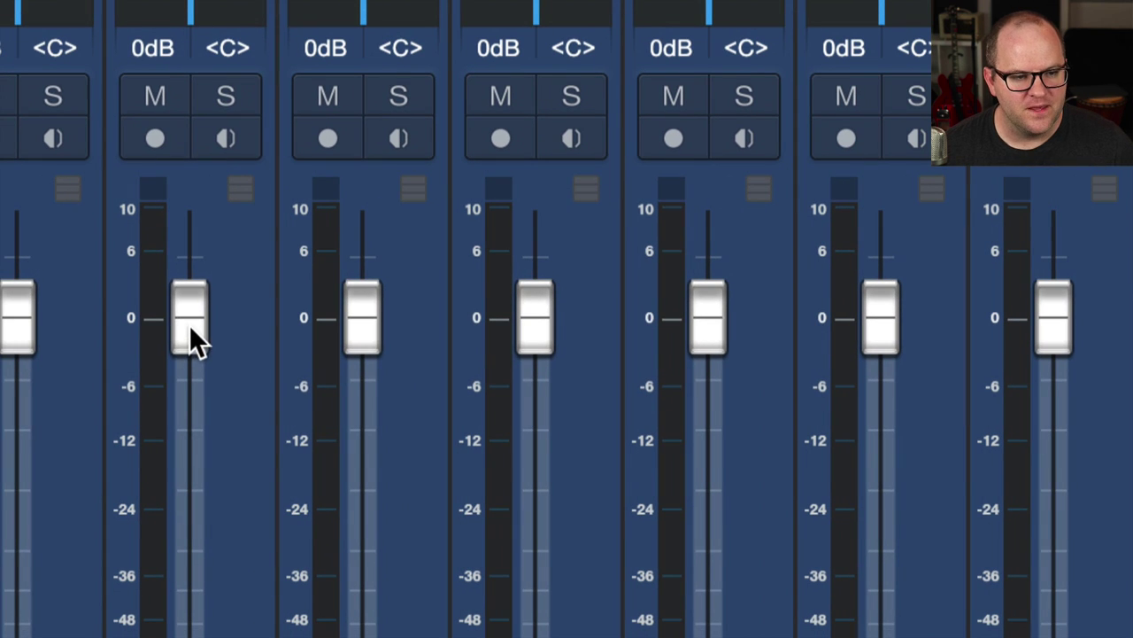
- Sweep the SnareT fader up and down, settling it near -19.5 dB
mouse_move(188, 324)
left_mouse_down()
mouse_move(200, 262)
mouse_move(194, 337)
mouse_move(169, 245)
mouse_move(158, 302)
mouse_move(177, 283)
mouse_move(181, 322)
mouse_move(206, 250)
mouse_move(203, 320)
left_mouse_up()
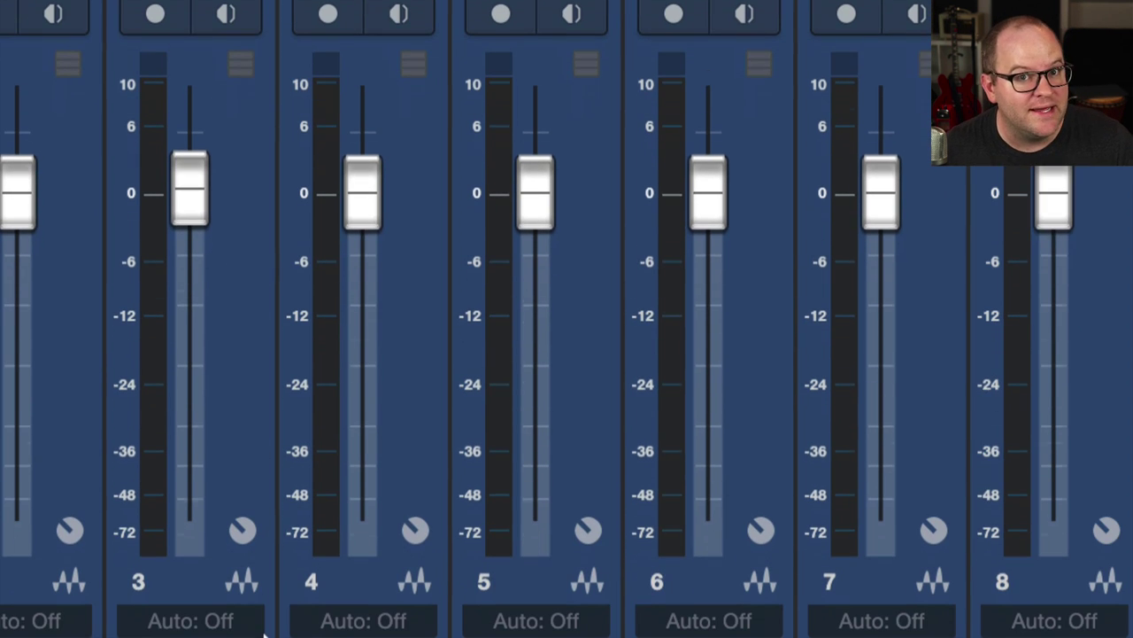
left_click_drag(179, 246, 191, 411)
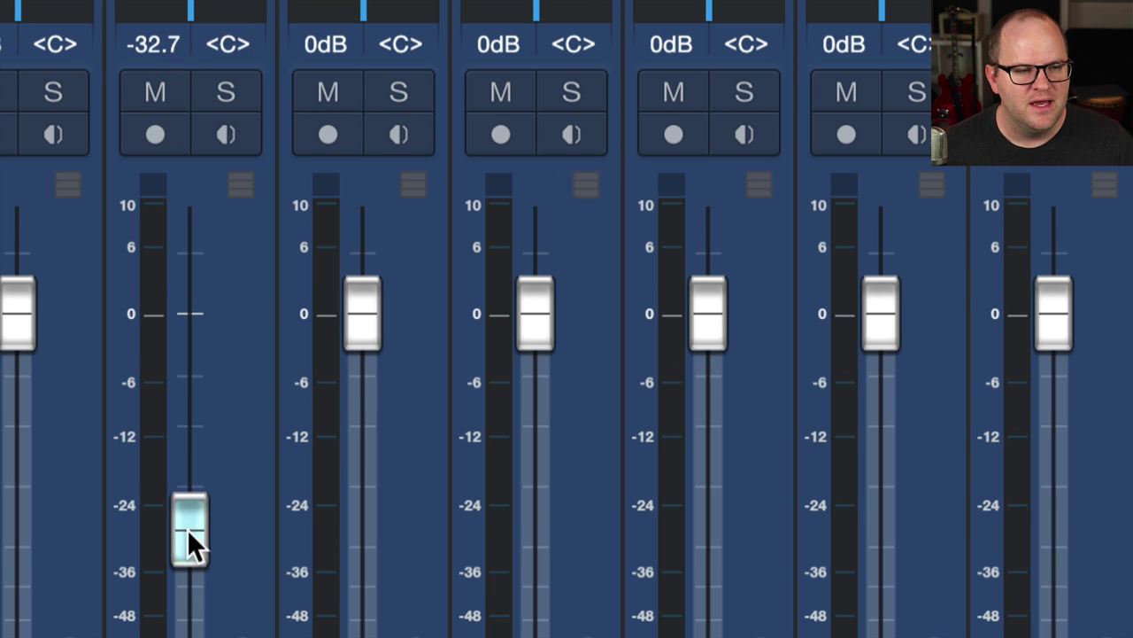
left_click_drag(189, 517, 208, 489)
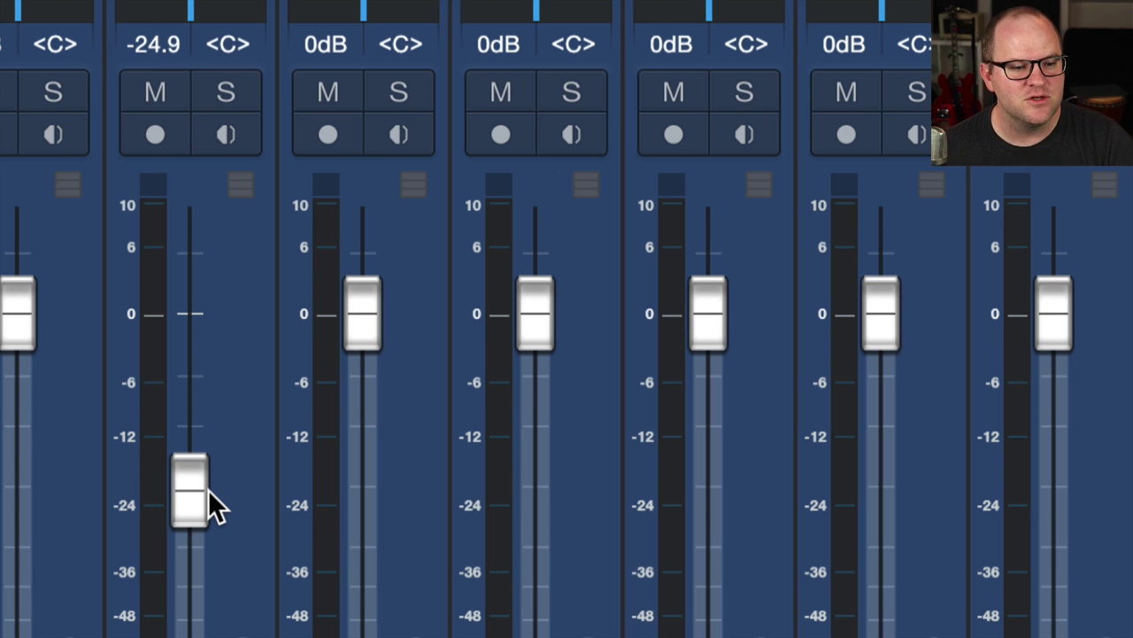
mouse_move(208, 489)
left_mouse_down()
mouse_move(215, 507)
mouse_move(225, 496)
left_mouse_up()
- Sweep the SnareT fader above and below 0 dB, then snap it back to 0 dB
left_click(202, 501, "alt")
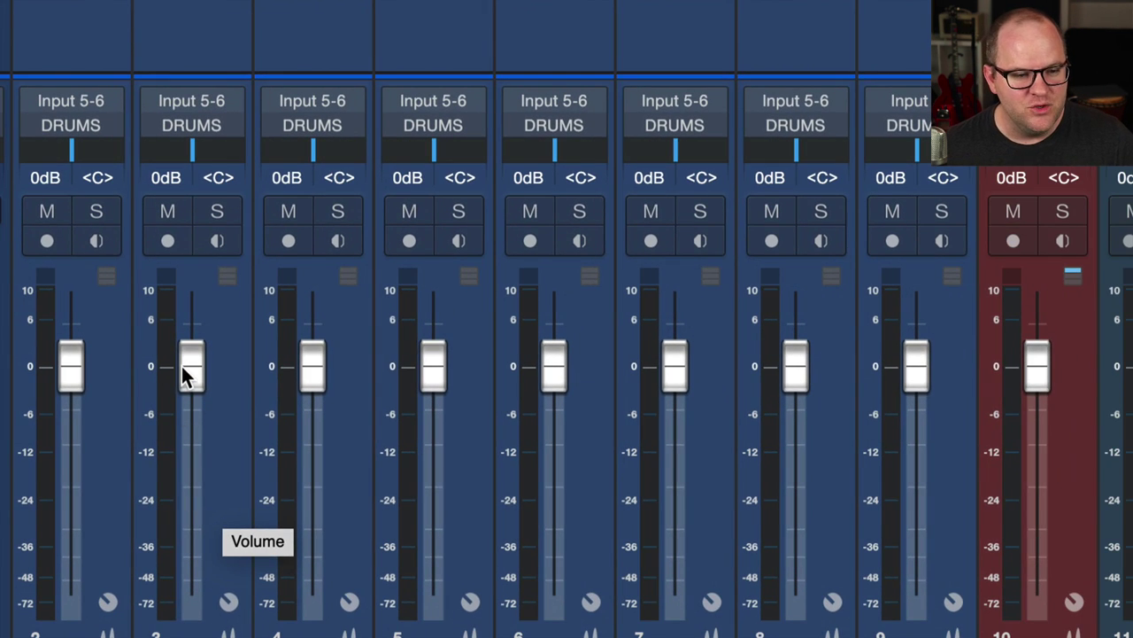
left_click_drag(181, 366, 186, 574)
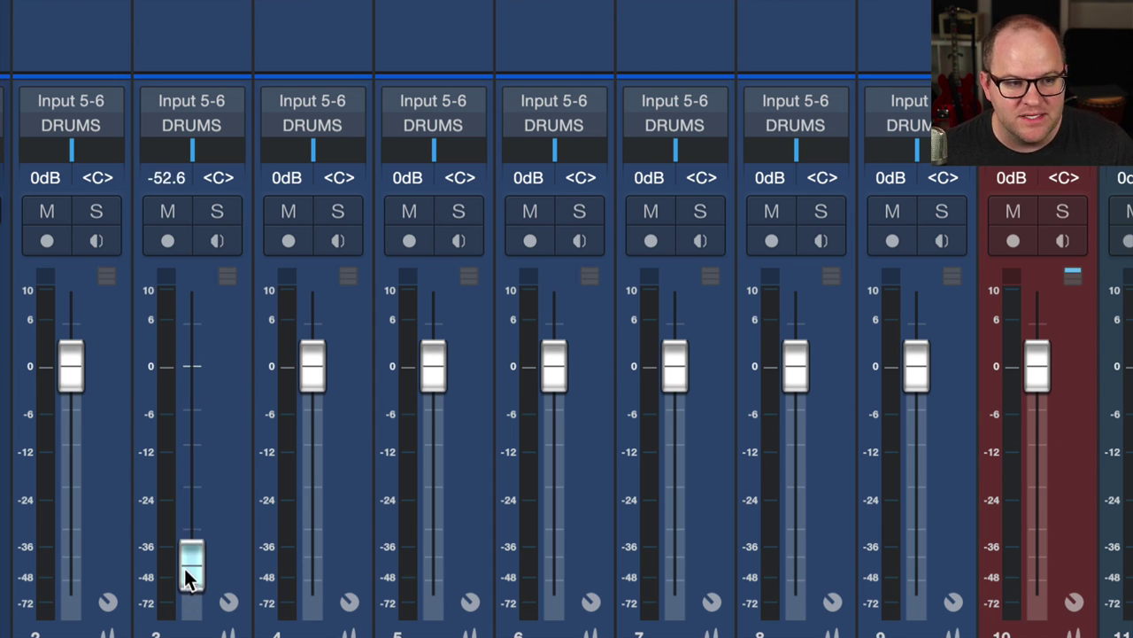
left_click_drag(183, 533, 206, 381)
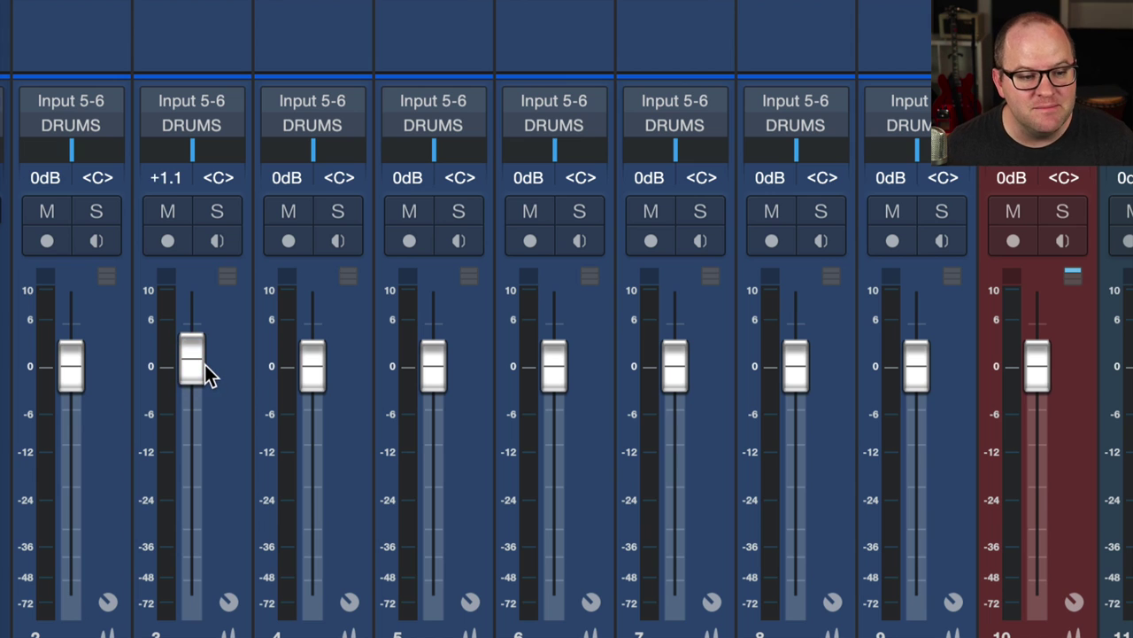
left_click(205, 363, "alt")
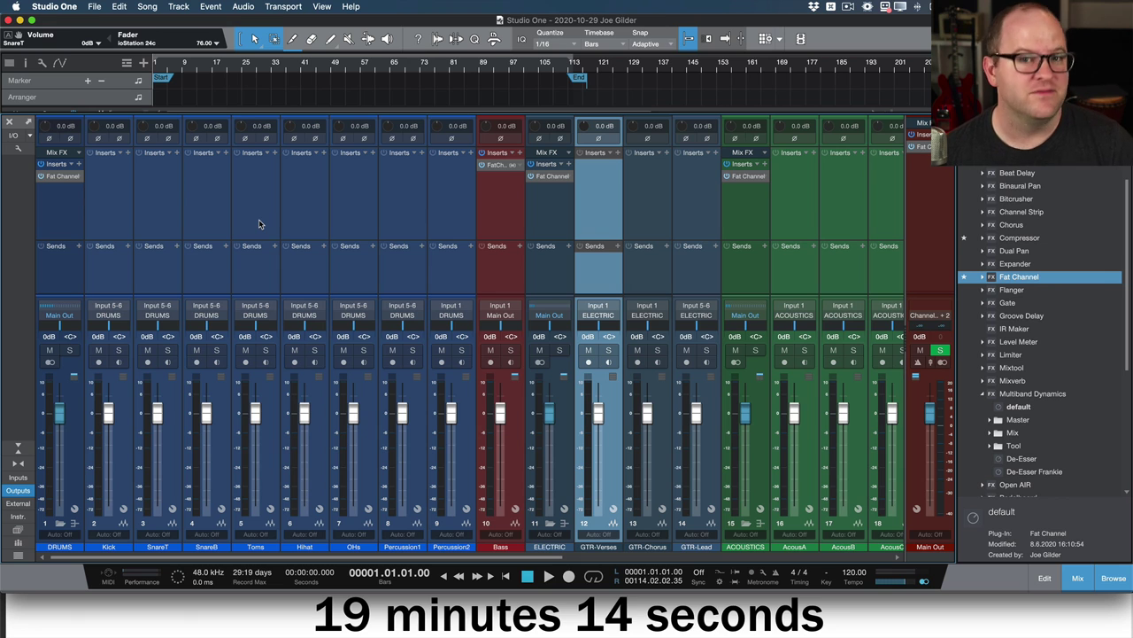
- Select the Kick channel and extend the selection across channels 2 to 9
left_click(110, 214)
left_click(442, 207, "shift")
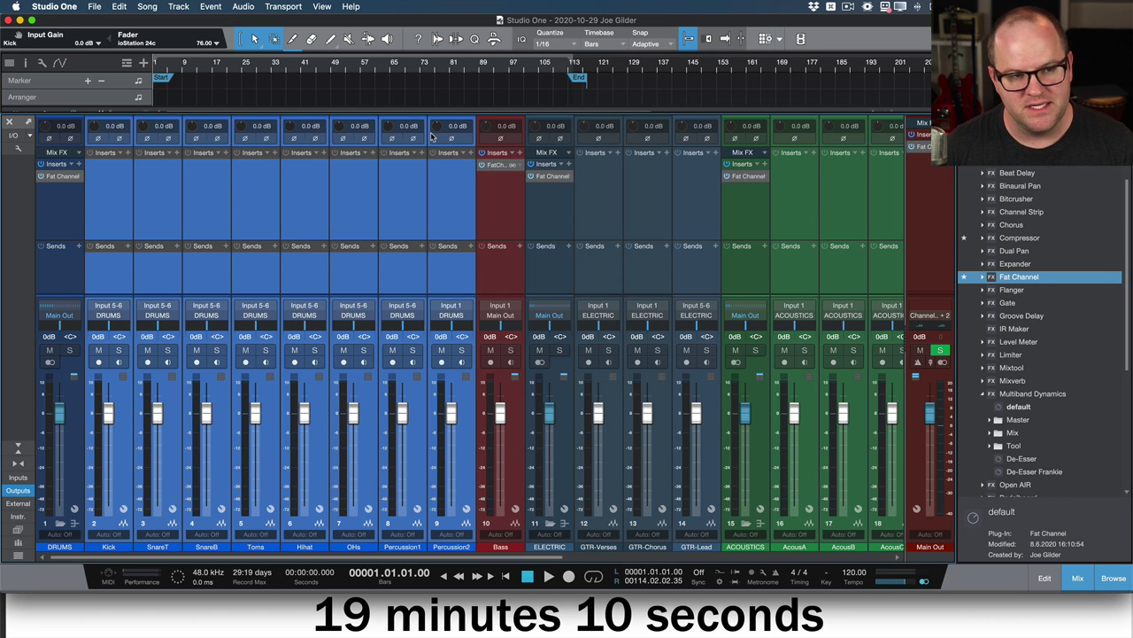
left_click(105, 214)
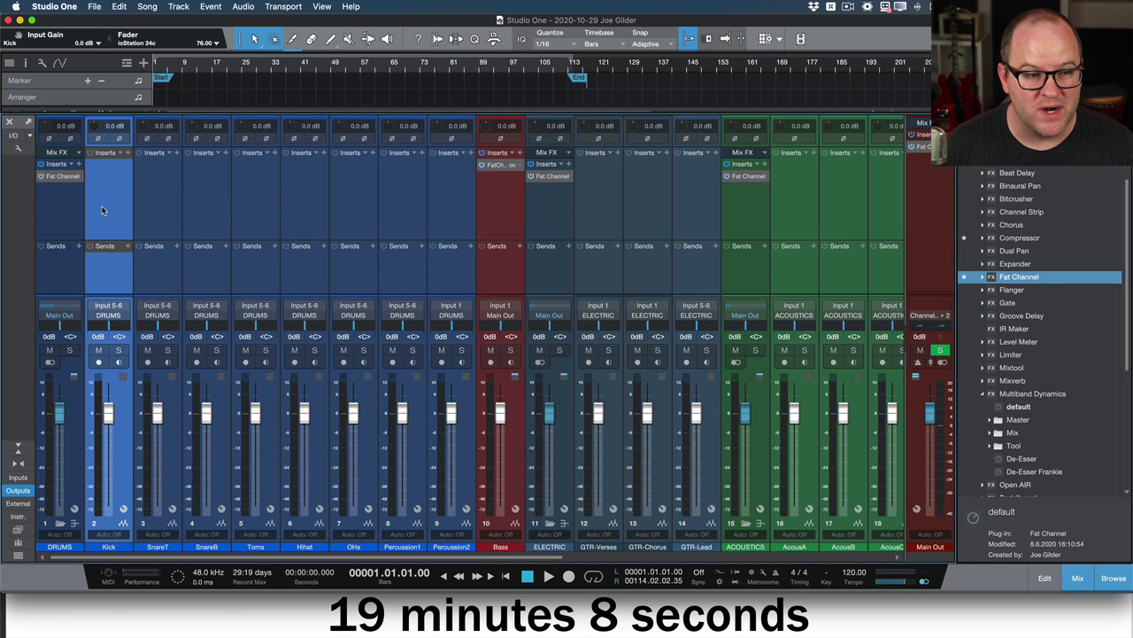
left_click(447, 231, "shift")
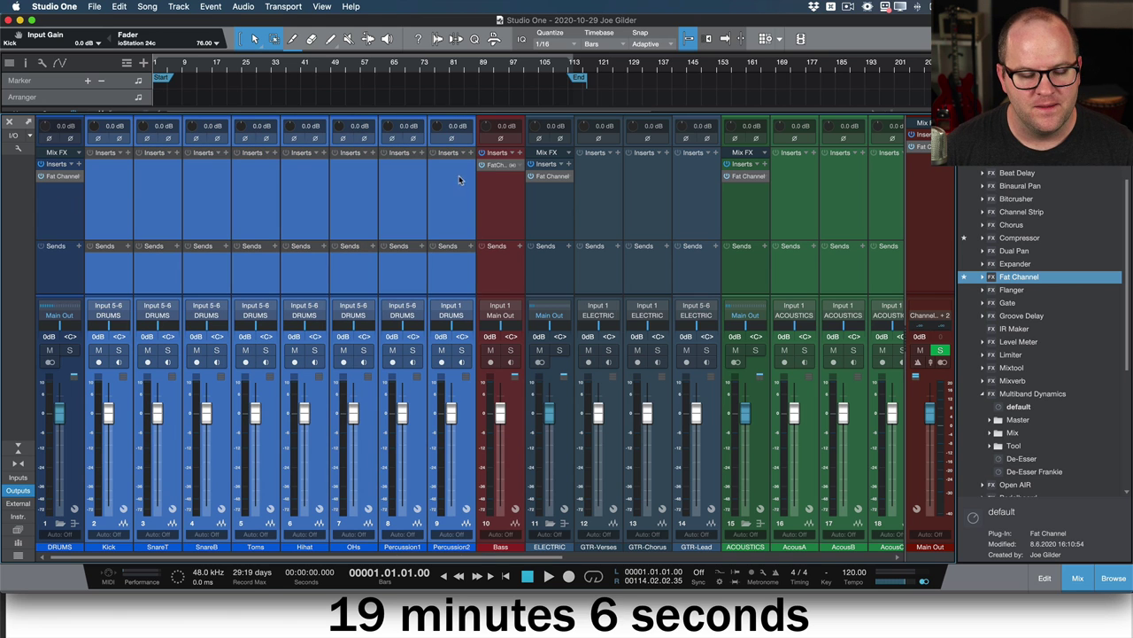
- Select Bass, then the BGV bus, and add the VOX, KEYS and ACOUSTICS buses
left_click(510, 232)
scroll(507, 233, "right", 10)
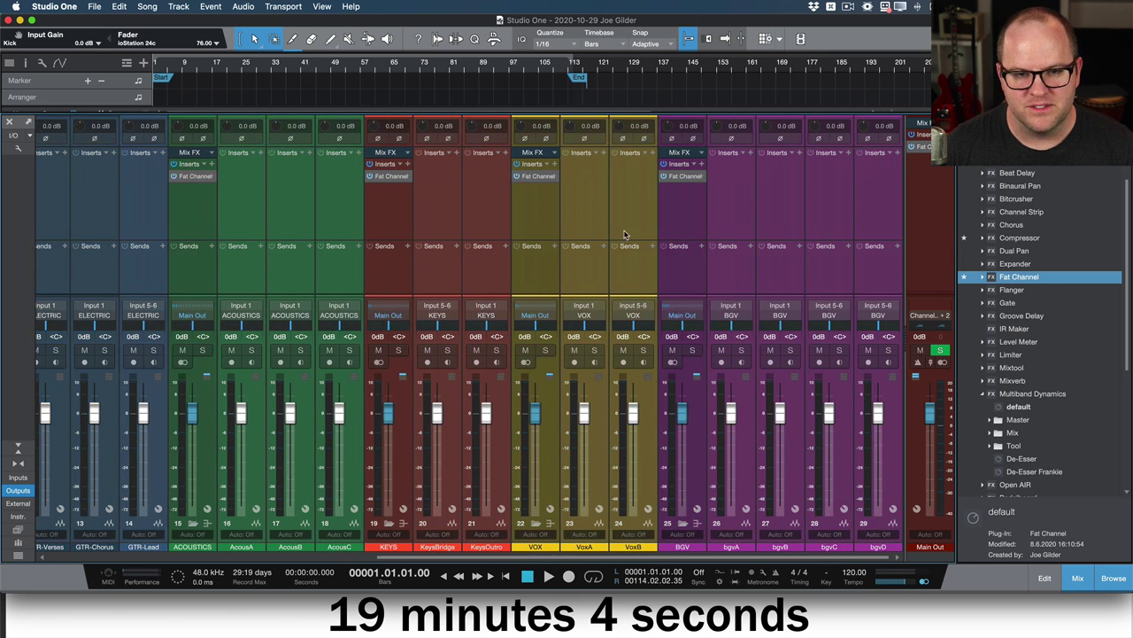
left_click(682, 237)
left_click(533, 229, "super")
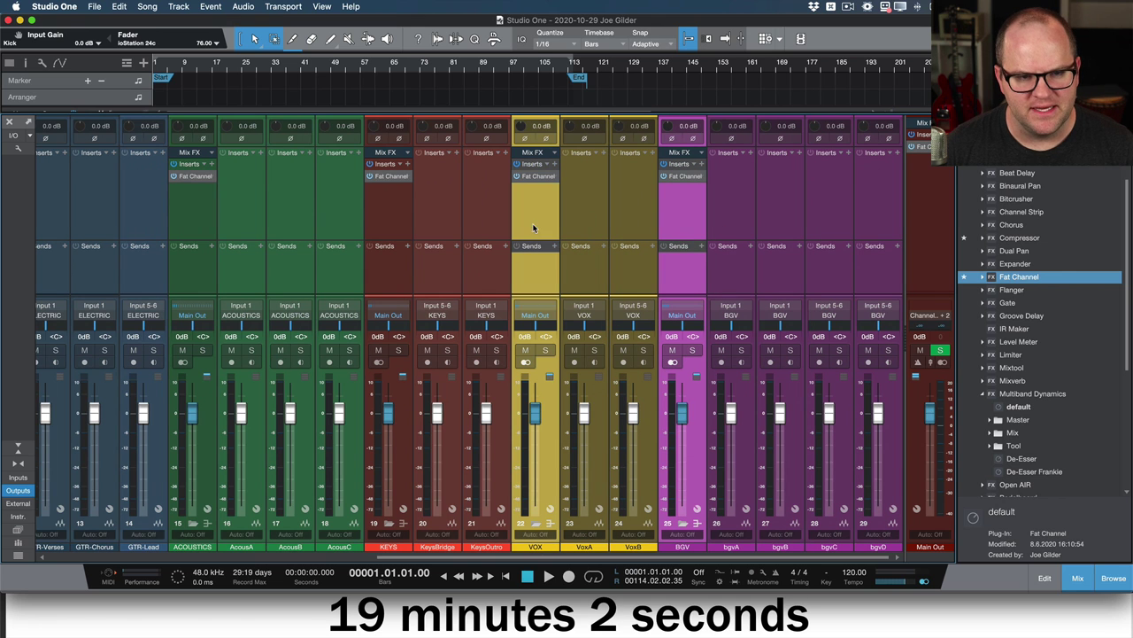
left_click(388, 221, "super")
left_click(194, 217, "super")
scroll(194, 215, "left", 3)
scroll(195, 219, "left", 1)
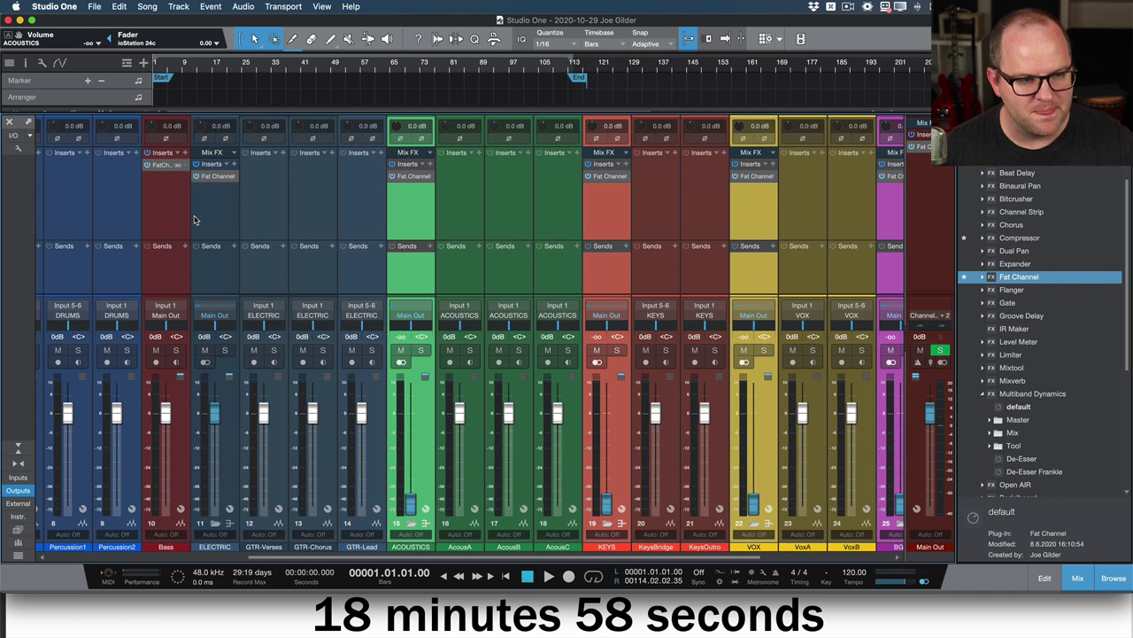
- Reselect the Bass channel alone, then select the Kick channel
left_click(183, 219)
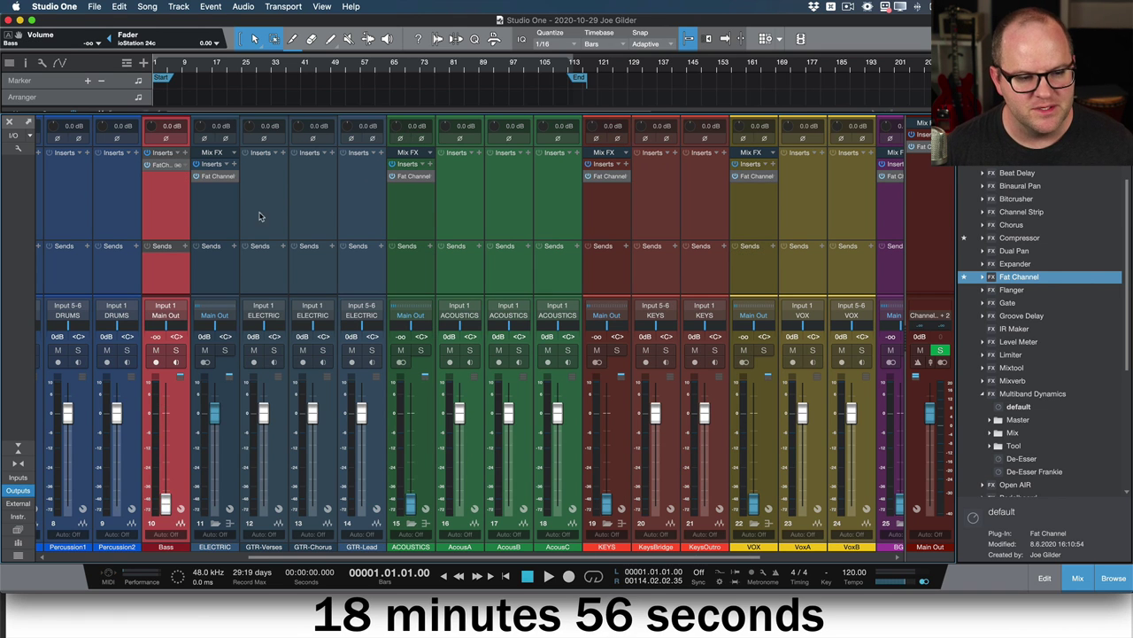
scroll(264, 216, "left", 7)
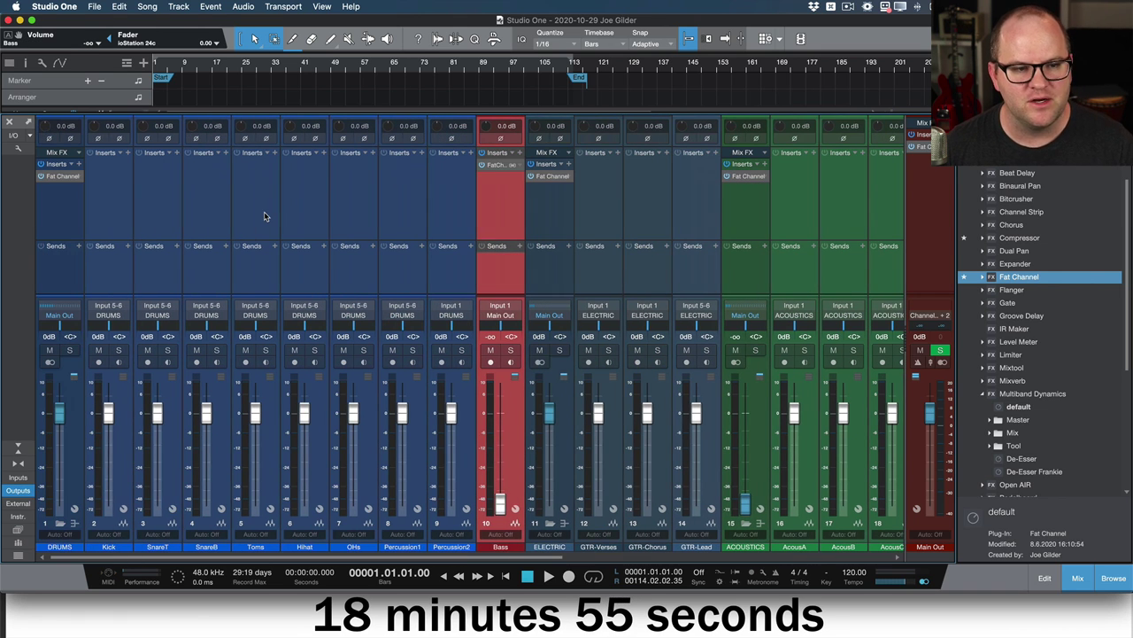
left_click(125, 230)
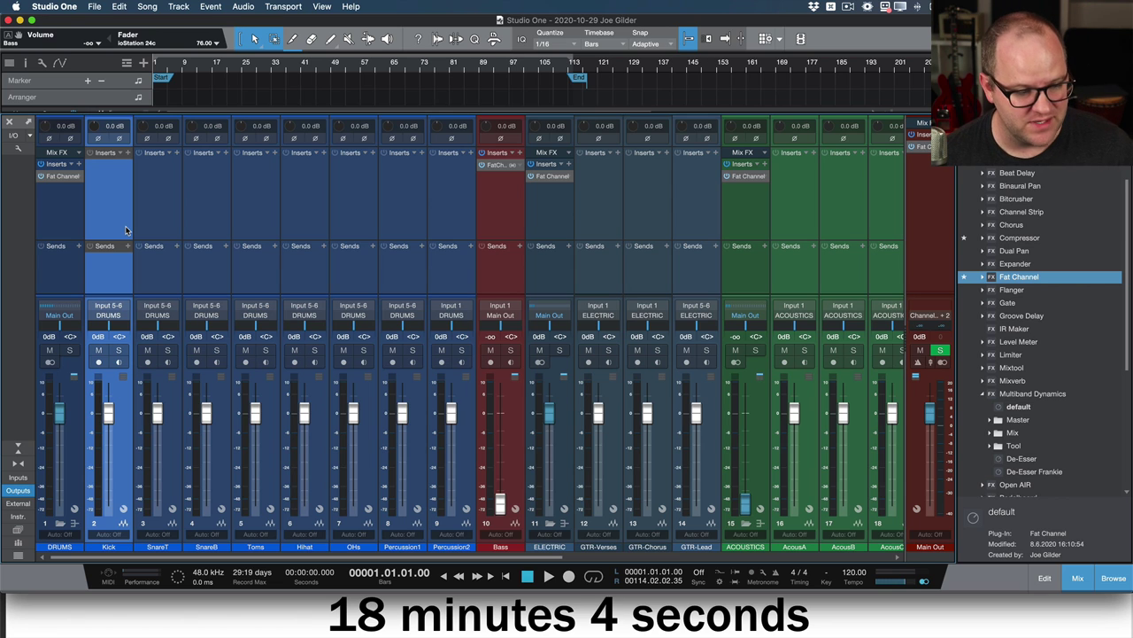
- In the channel list, show only the Bass strip, then show all strips again
left_click(19, 556)
left_click(81, 555)
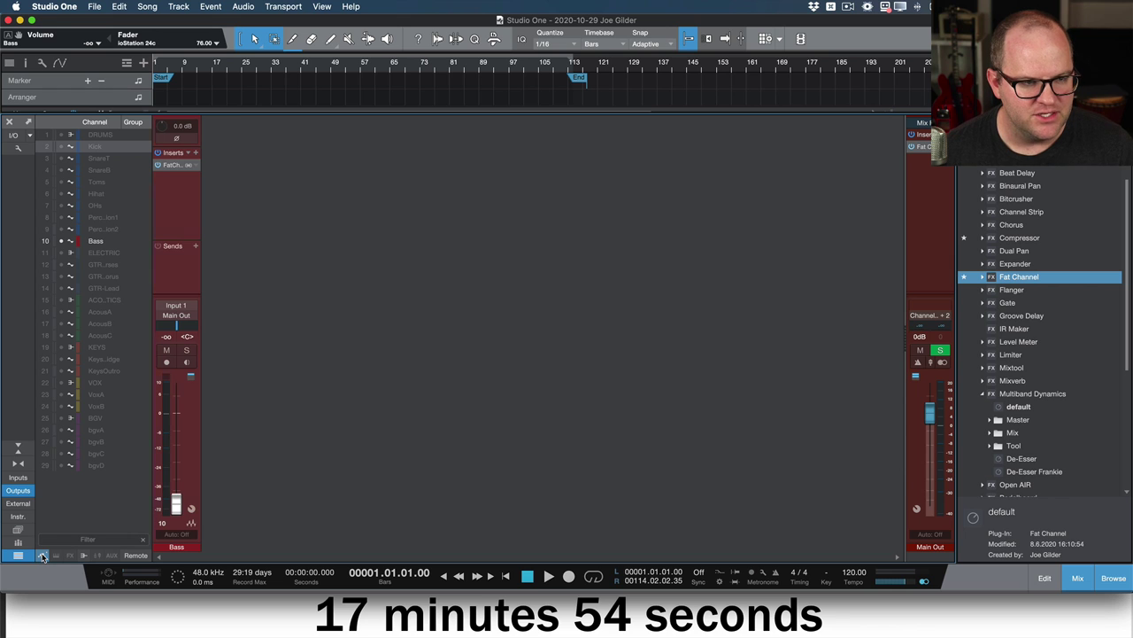
left_click(42, 556)
- Set the linked input gain of all channels to -6 dB while playing from bar 68
left_click(178, 207)
scroll(359, 219, "right", 10)
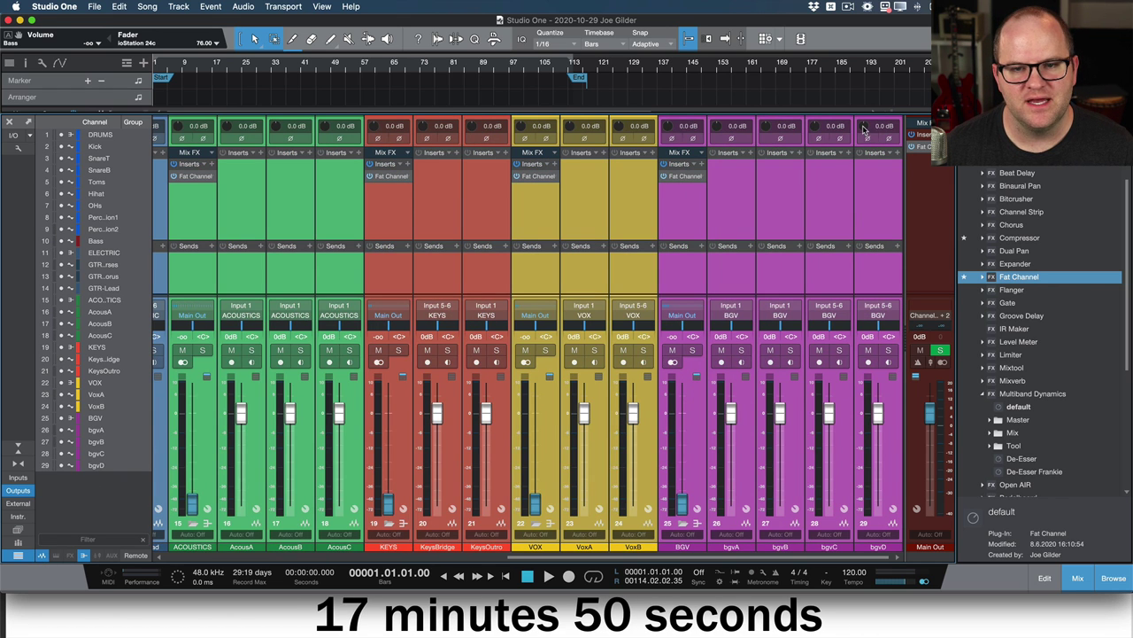
left_click_drag(864, 129, 866, 172)
left_click(403, 69)
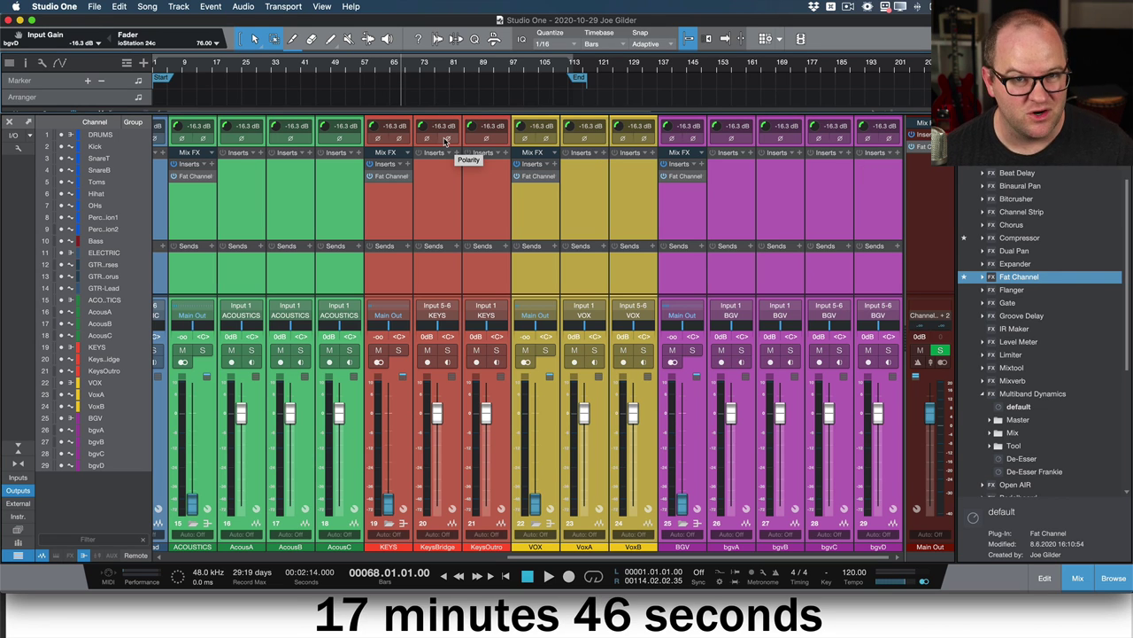
key("space")
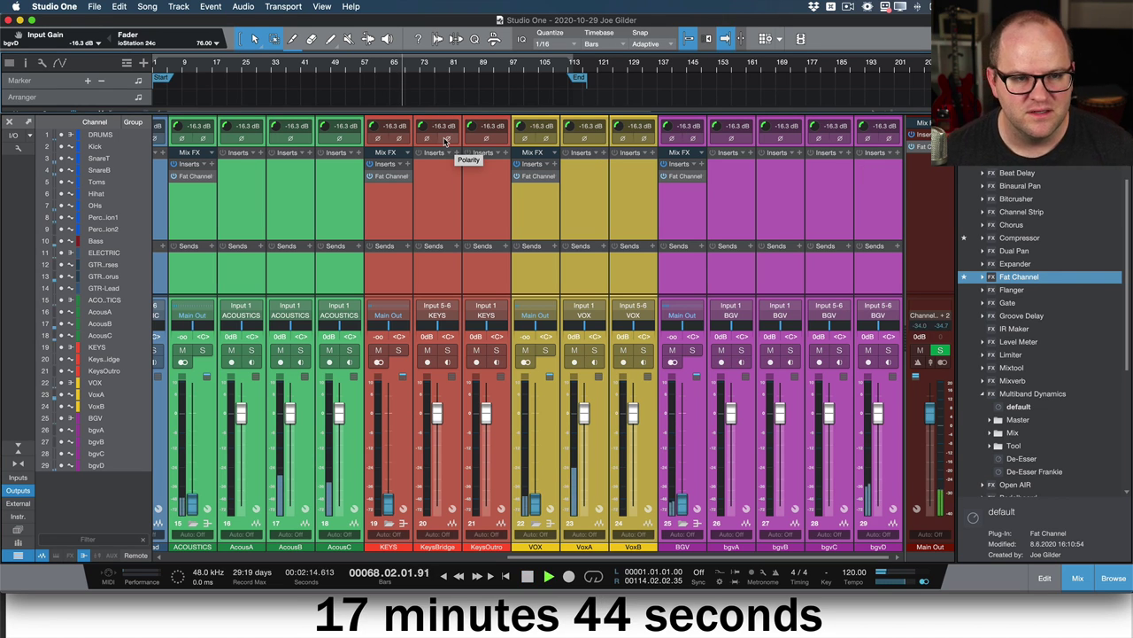
left_click_drag(768, 126, 768, 102)
double_click(737, 125)
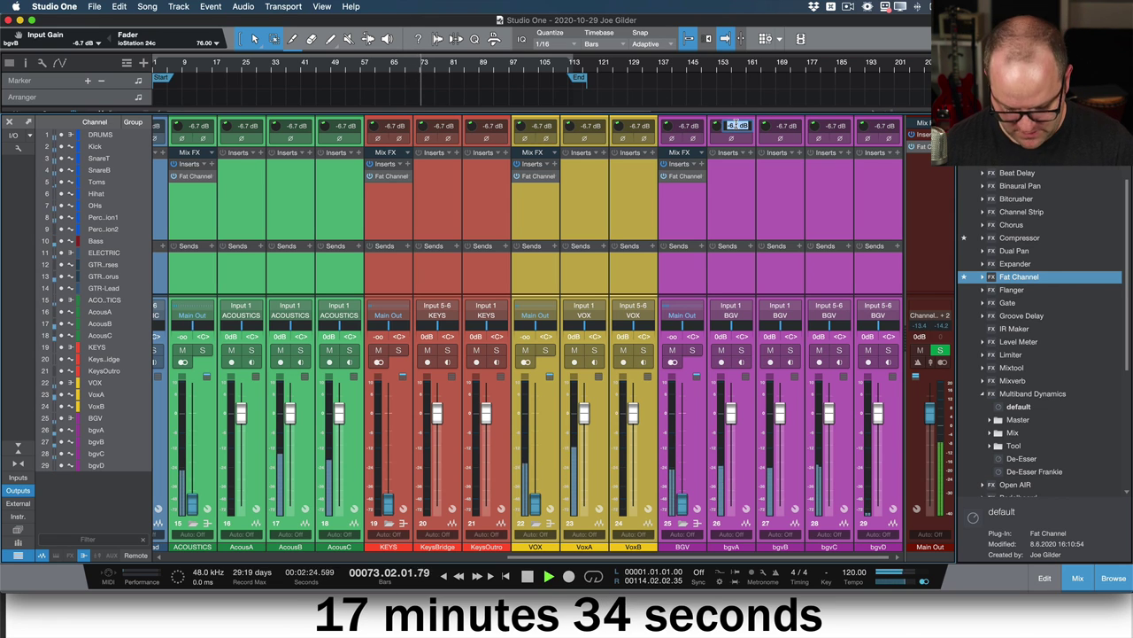
type("-6")
key("Return")
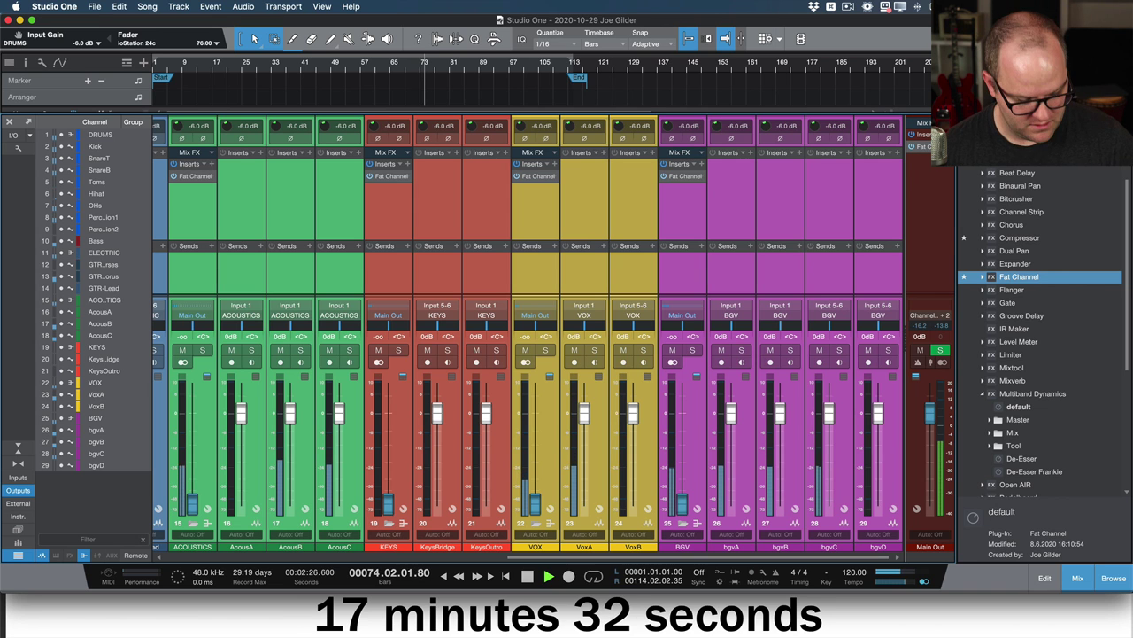
key("space")
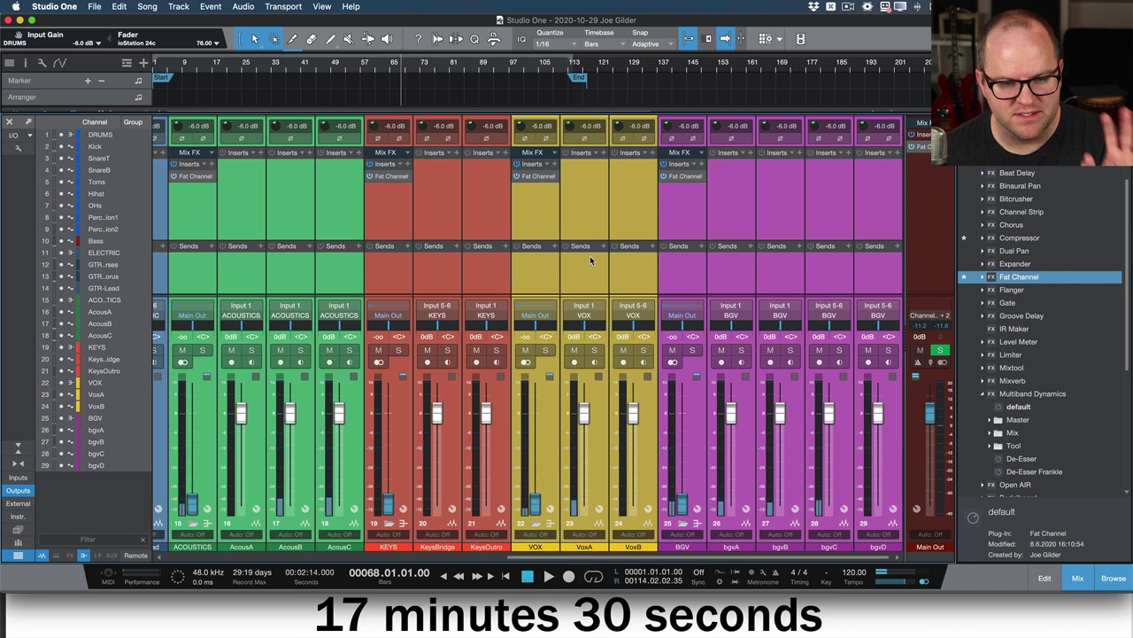
- Scroll back along the console and select the GTR-Verses, then the ELECTRIC channel
scroll(585, 262, "left", 2)
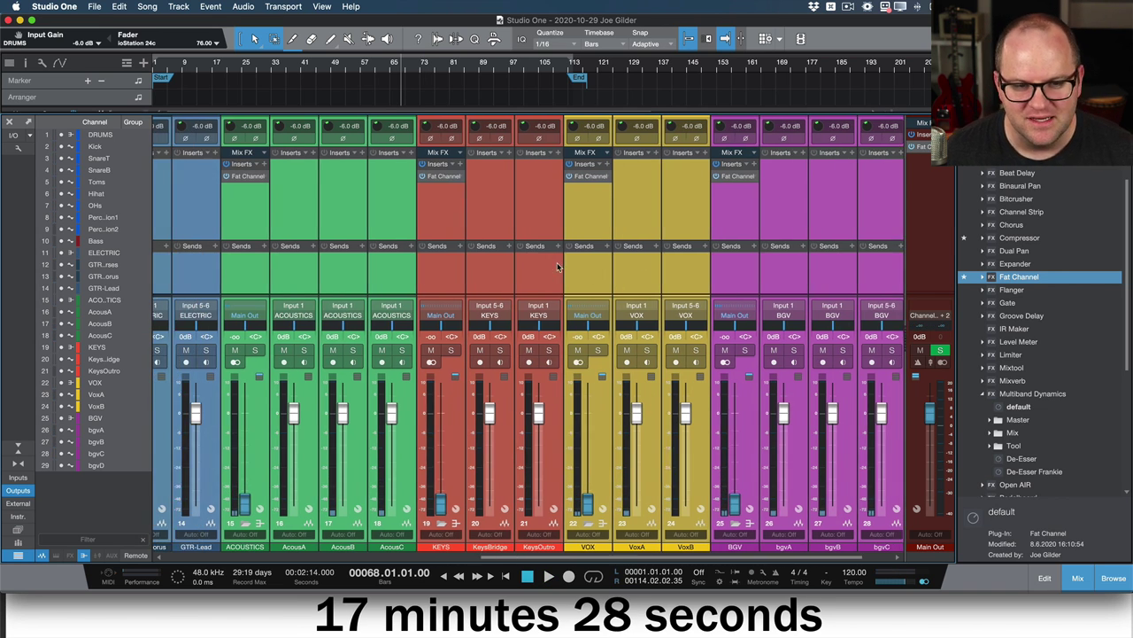
scroll(574, 264, "left", 3)
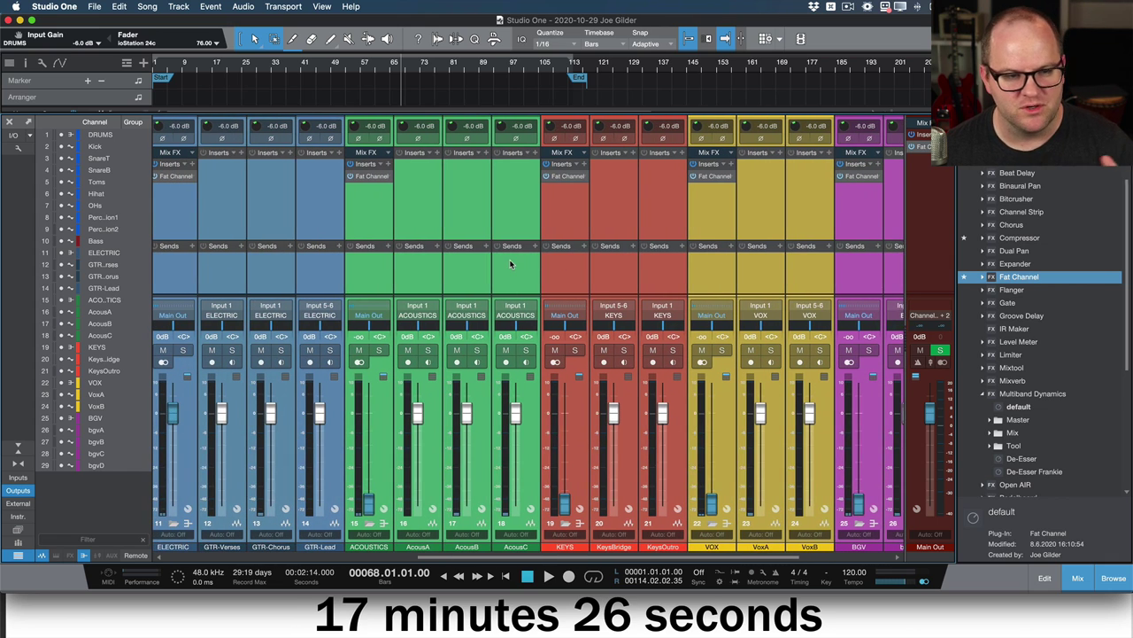
scroll(511, 263, "left", 5)
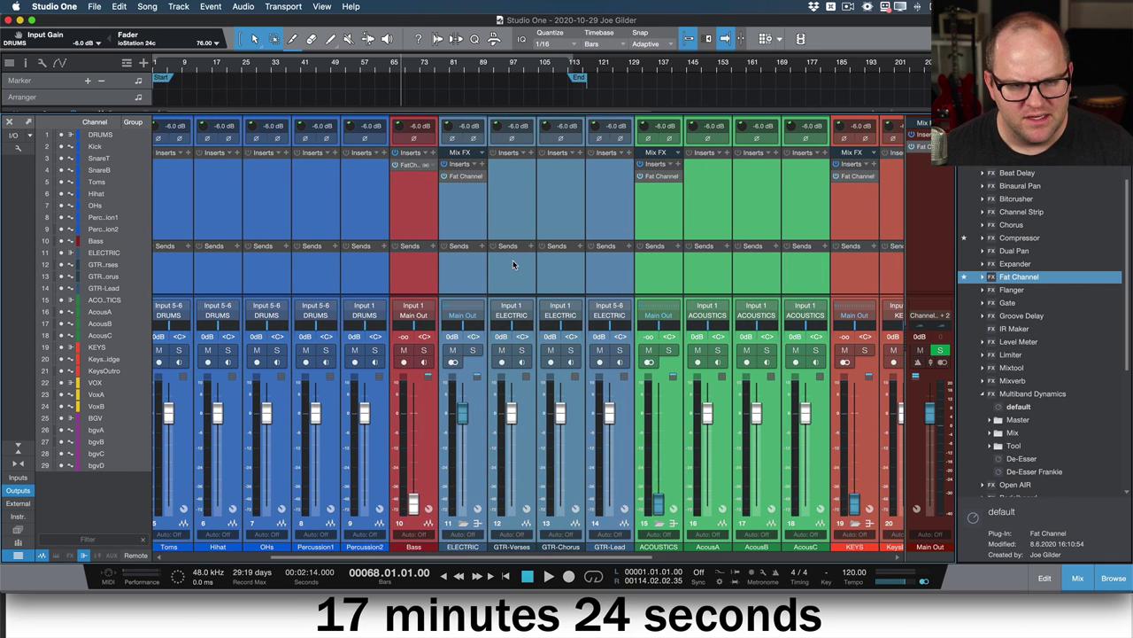
left_click(513, 264)
left_click(475, 269)
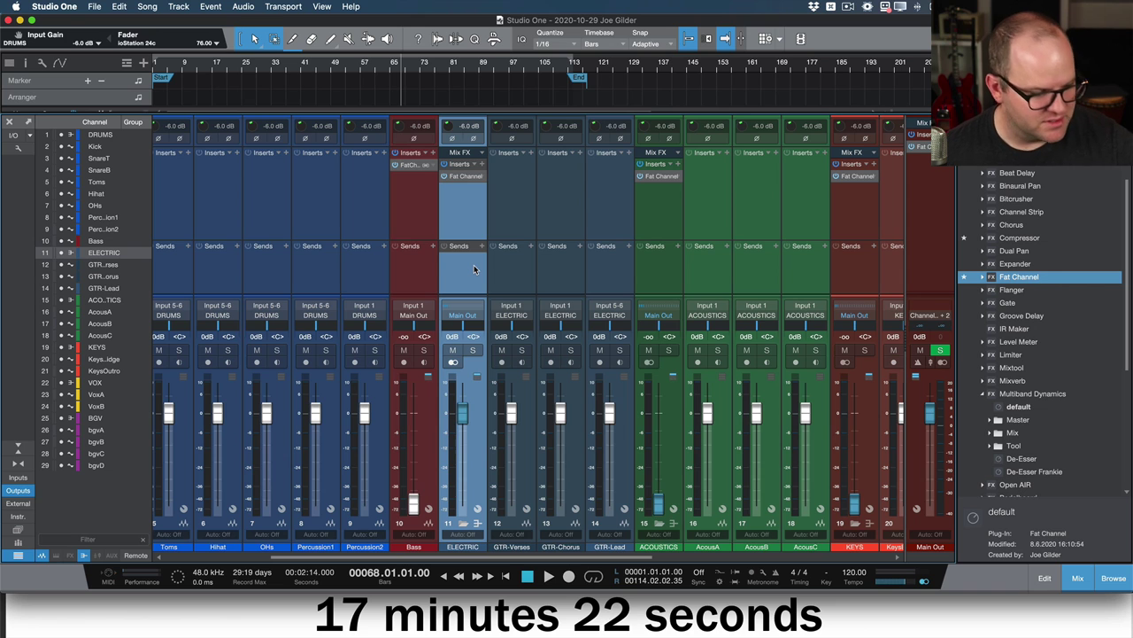
scroll(424, 258, "left", 4)
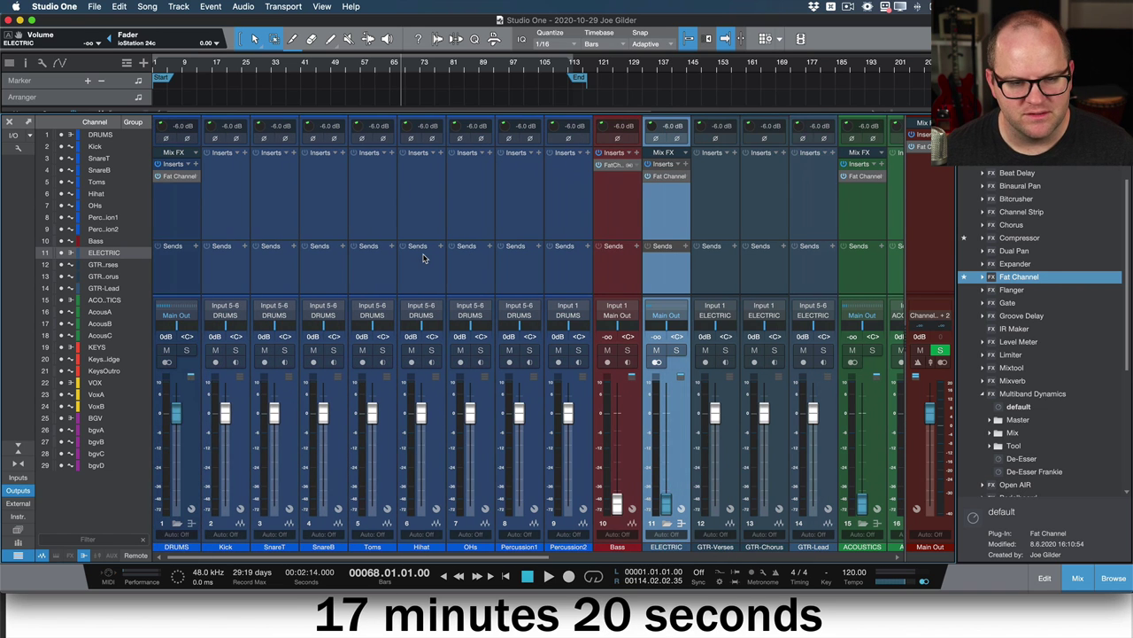
- Switch to the arrange view, set tracks to medium height, and zoom the timeline out
key("F3")
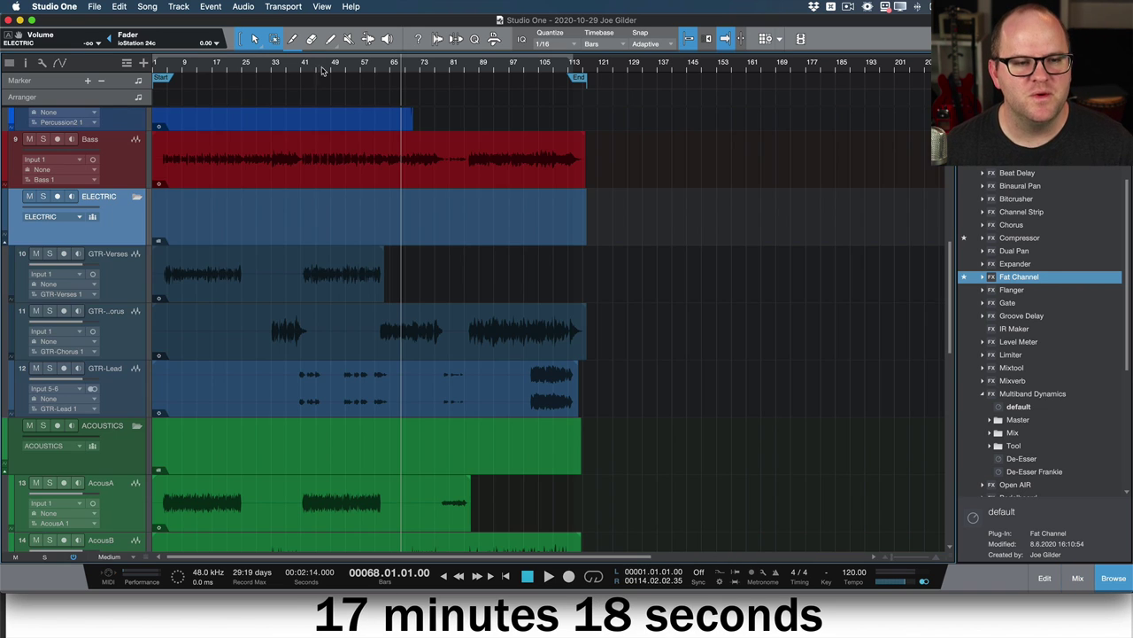
key("shift+w")
key("shift+w")
key("shift+w")
key("shift+e")
key("shift+e")
scroll(464, 184, "down", 3)
key("w")
- Loop bars 90–113 and play the loop with the console open
left_click(375, 62)
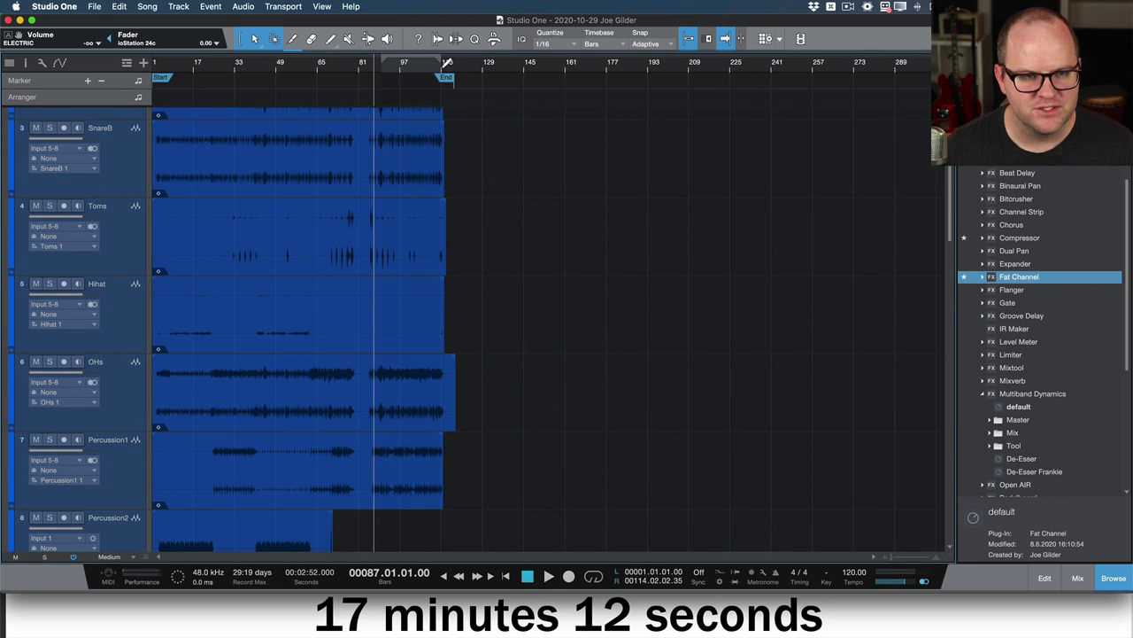
left_click(382, 62)
key("slash")
key("space")
key("space")
key("F3")
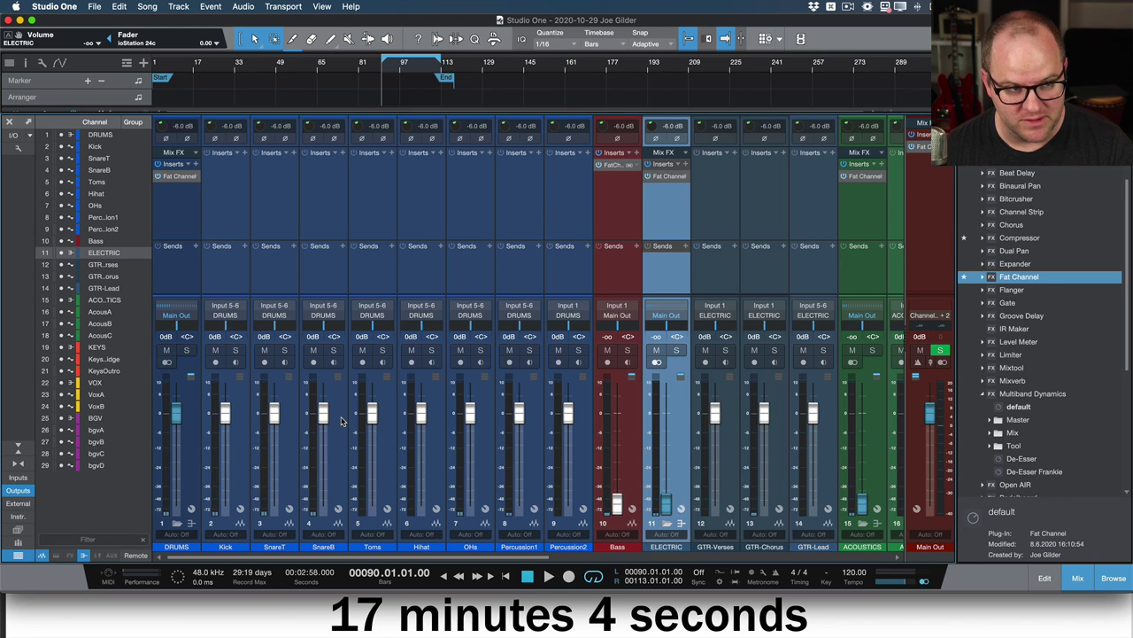
key("space")
- Hide the channel list and raise the Kick's input gain to about -3.6 dB
left_click(25, 554)
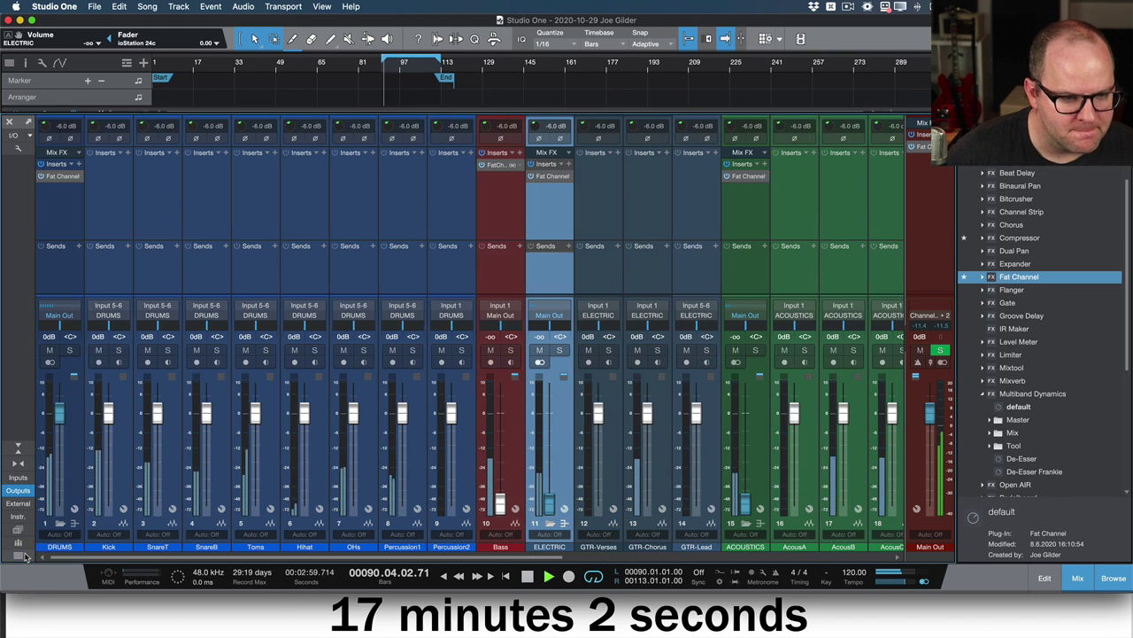
left_click(400, 292)
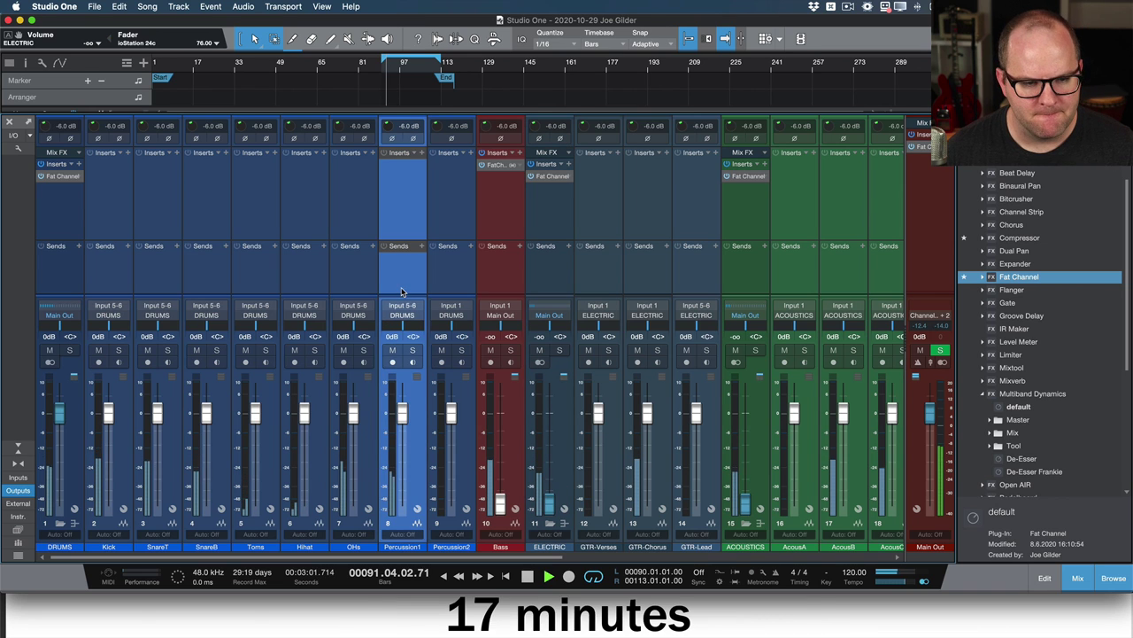
left_click(363, 274)
left_click(306, 276)
left_click(164, 280)
left_click(118, 275)
left_click_drag(91, 129, 92, 122)
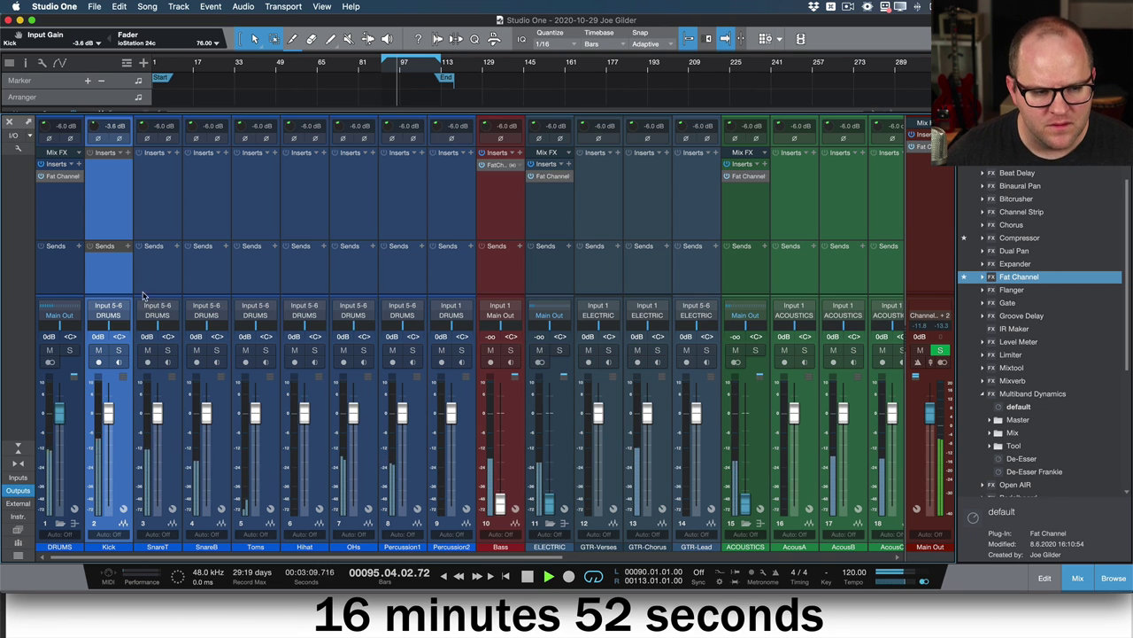
- Solo both snares, A/B SnareB's polarity, and raise SnareB's input gain to +1.4 dB
left_click(159, 181)
left_click(203, 213, "shift")
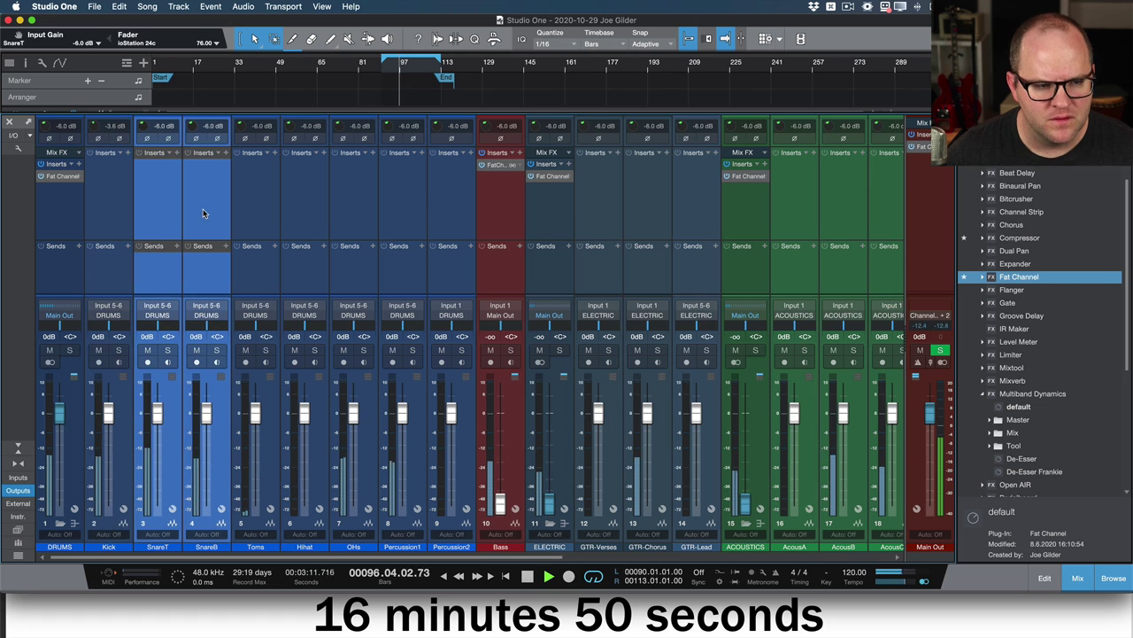
key("s")
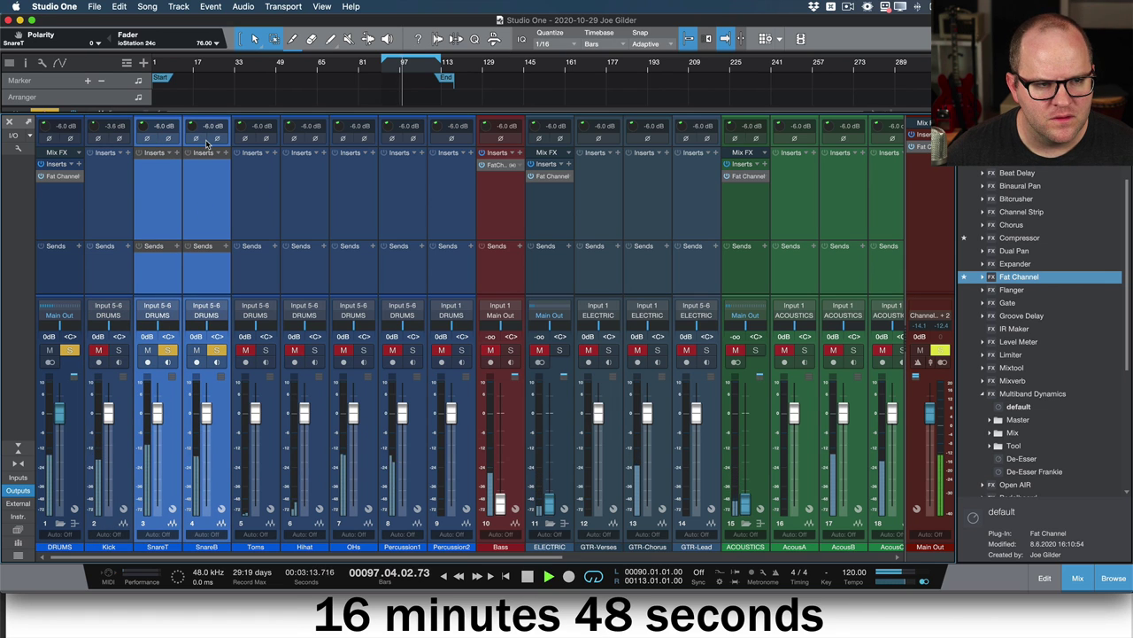
left_click(197, 139)
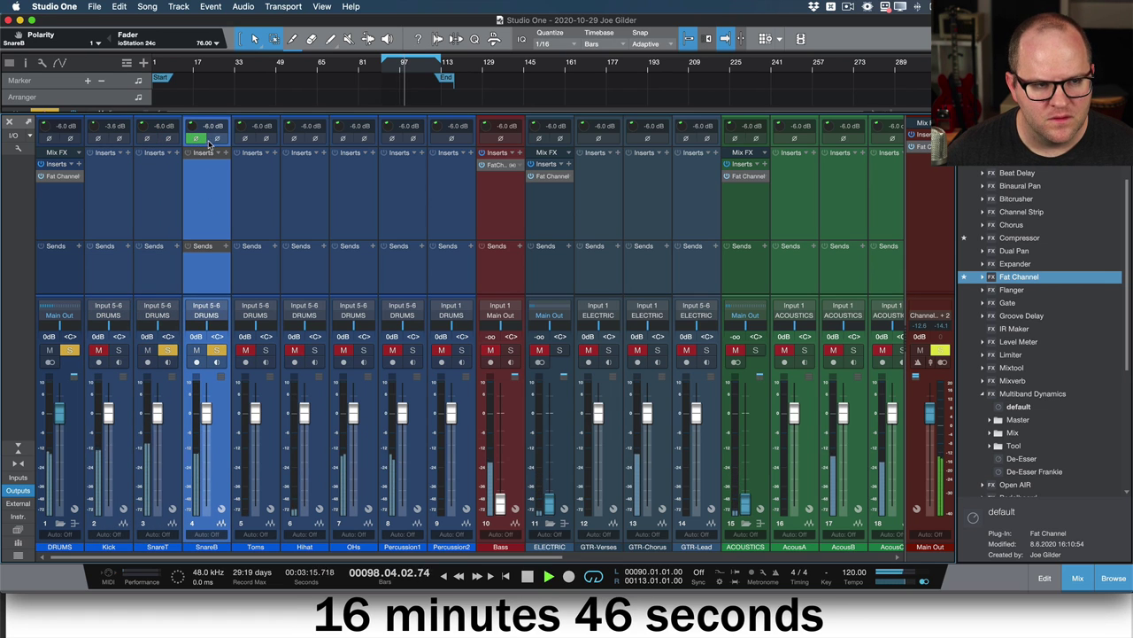
left_click(197, 140)
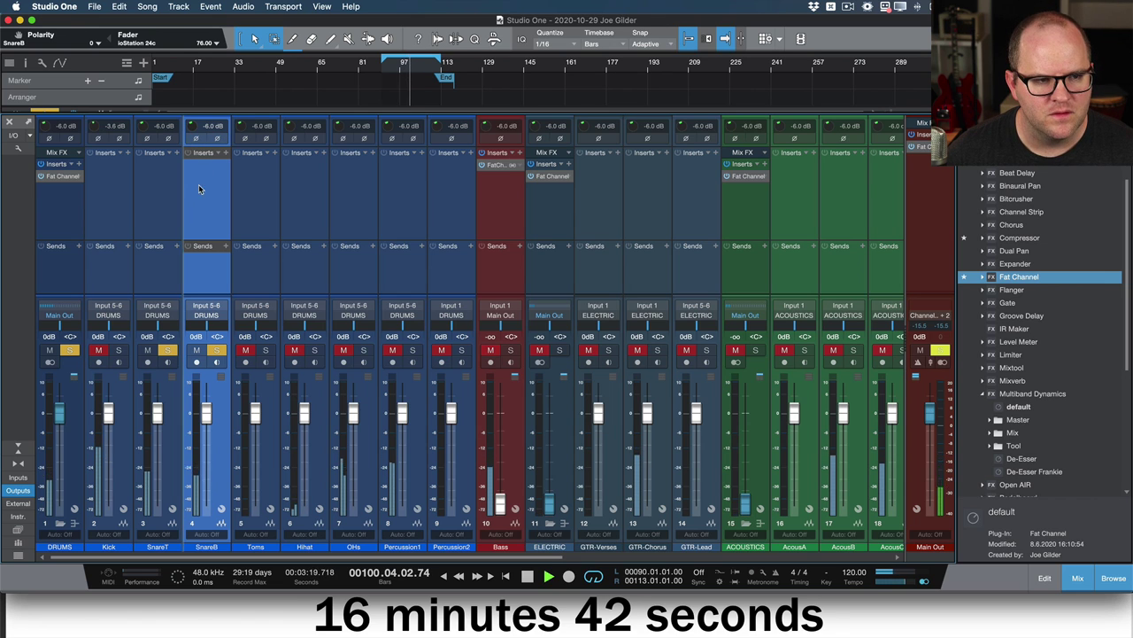
left_click_drag(192, 127, 188, 116)
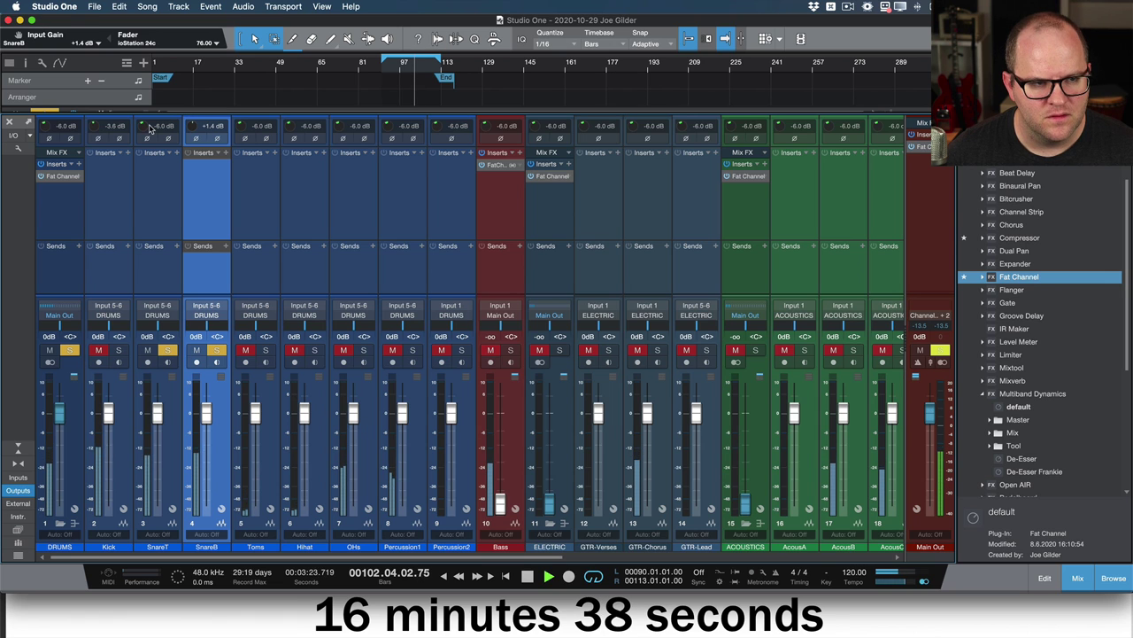
key("shift+s")
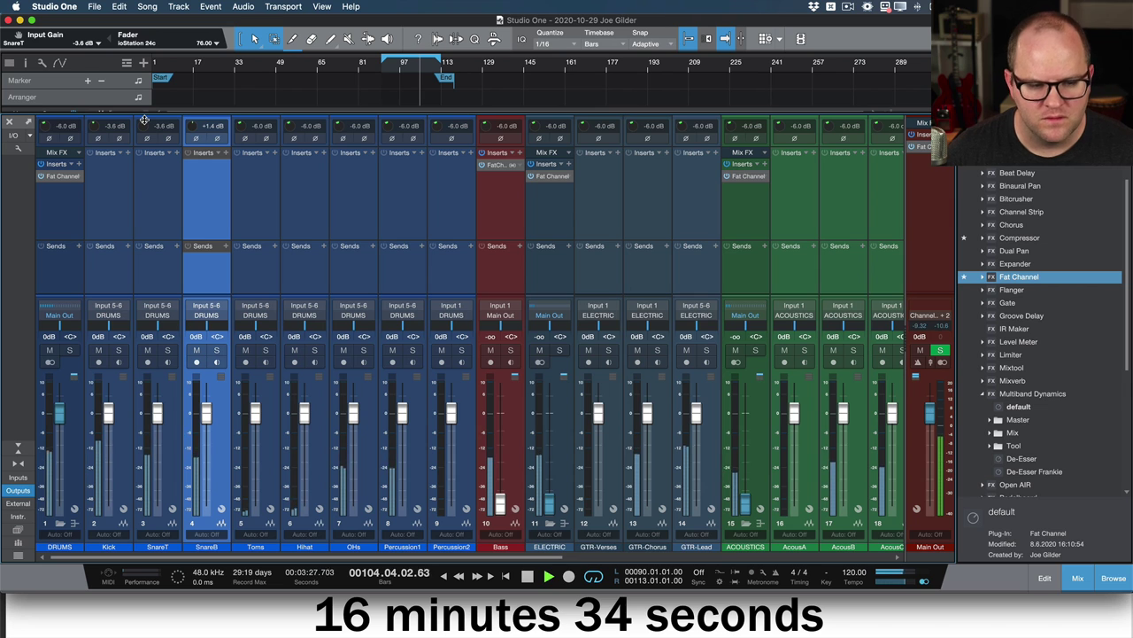
- Set OHs input gain to -3.8 dB and, soloed, Percussion1's to -0.2 dB
left_click(348, 225)
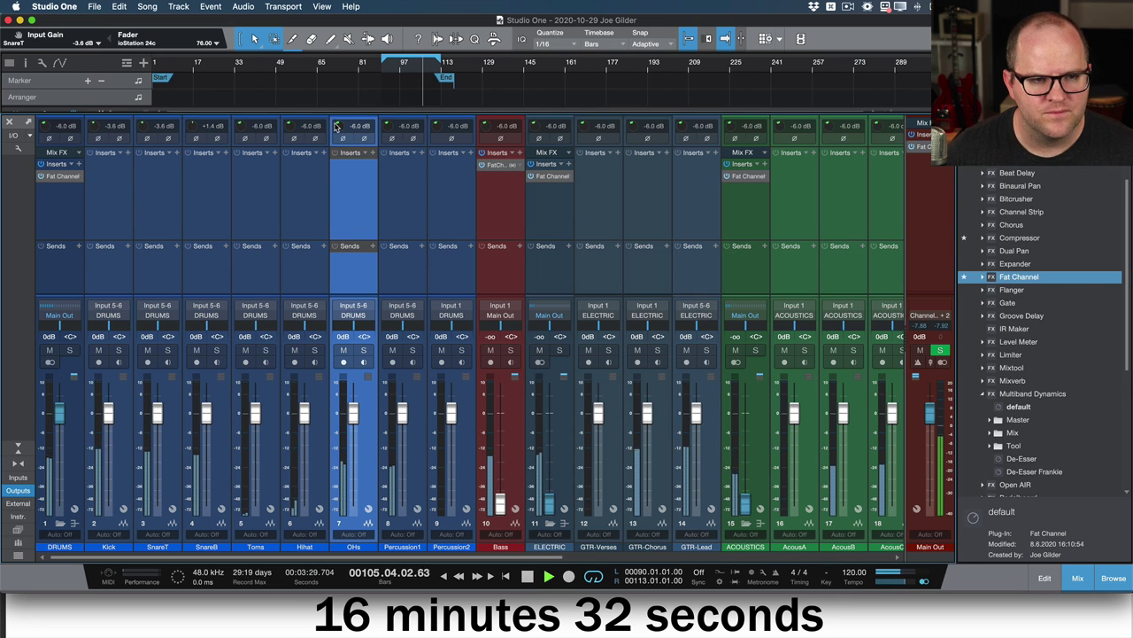
left_click_drag(336, 126, 336, 118)
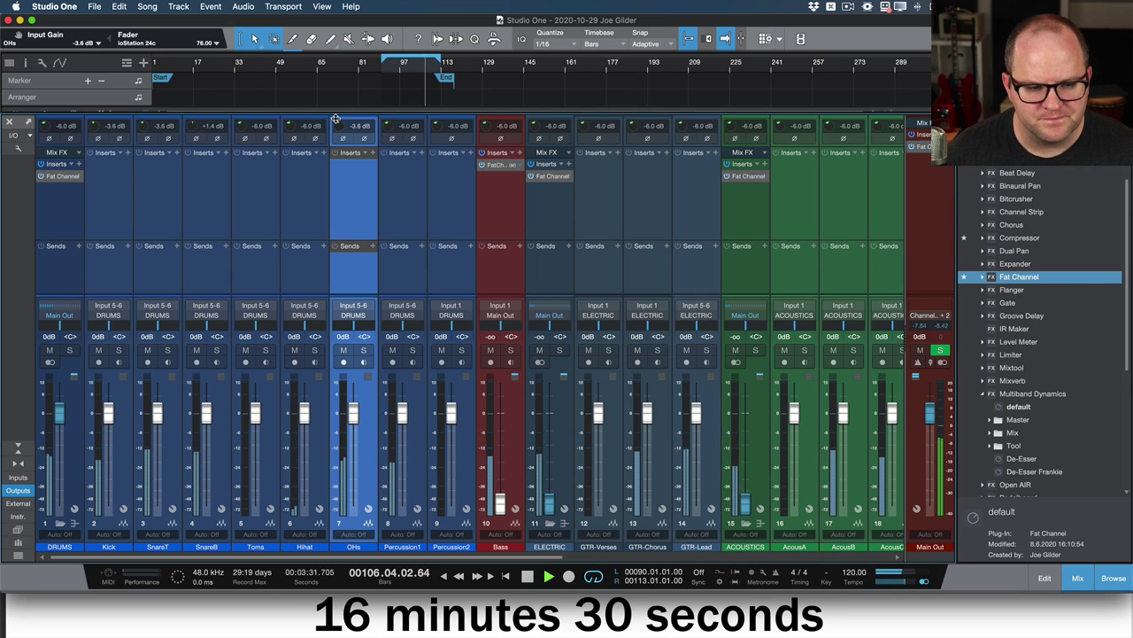
left_click(299, 168)
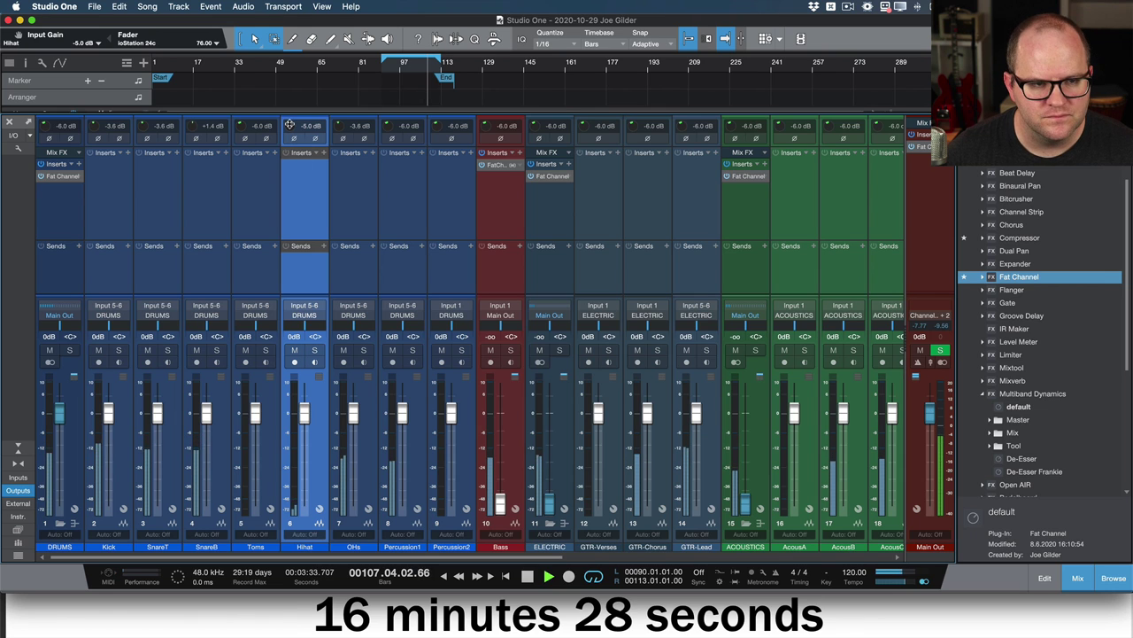
left_click(413, 349)
left_click_drag(387, 127, 387, 106)
left_click(412, 350)
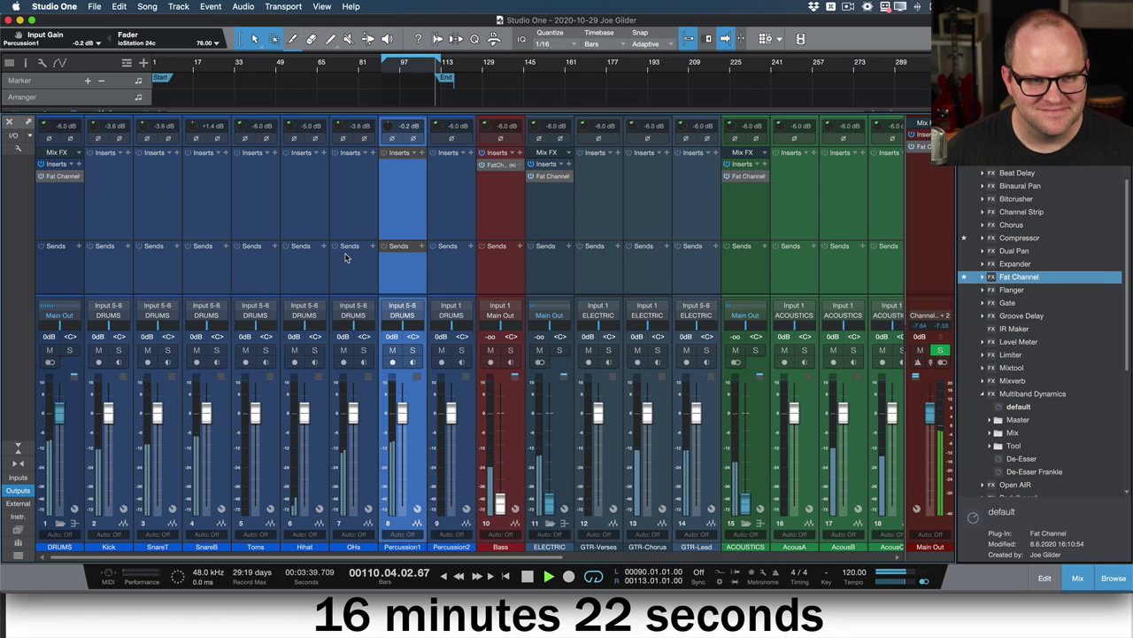
- Check the arrangement, select the Toms channel, and briefly play back from bar 90
key("F3")
scroll(425, 265, "left", 5)
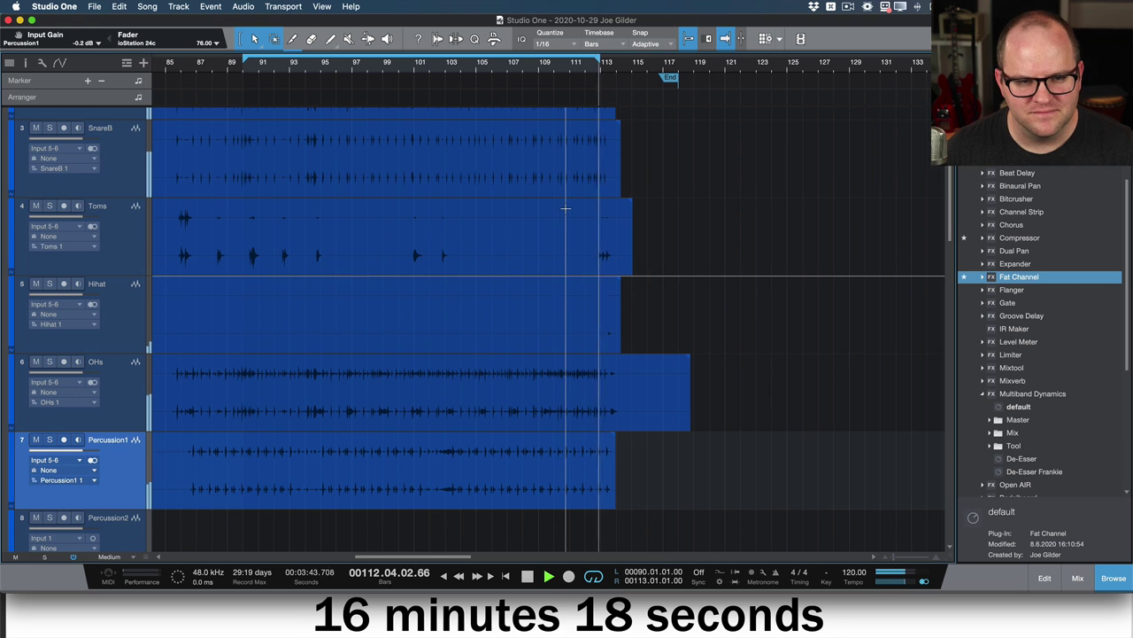
key("F3")
key("F3")
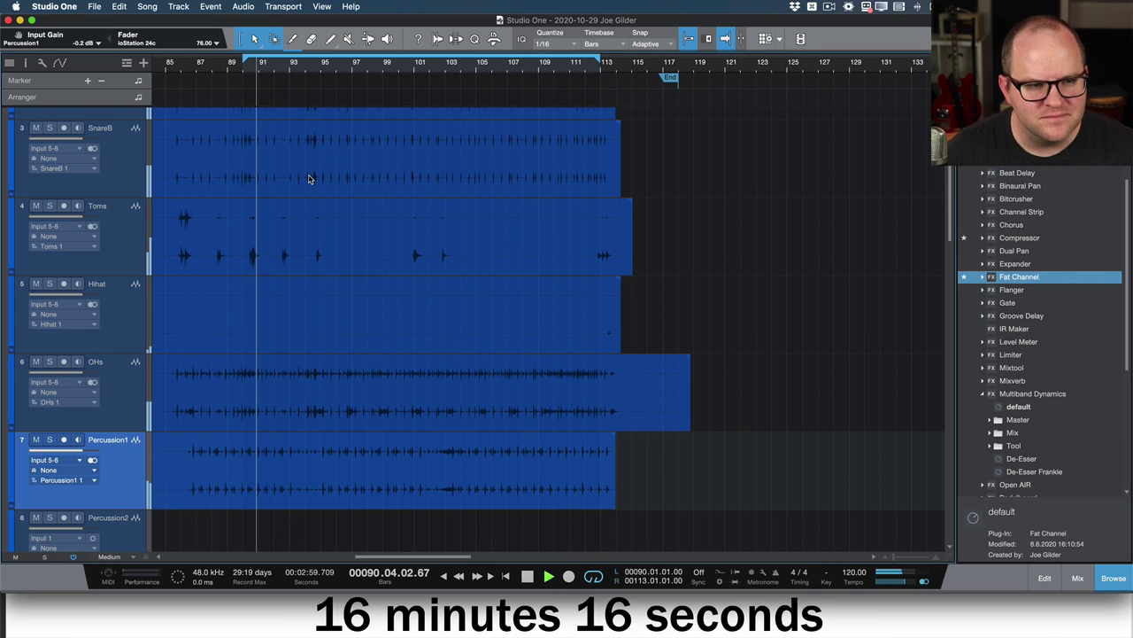
key("F3")
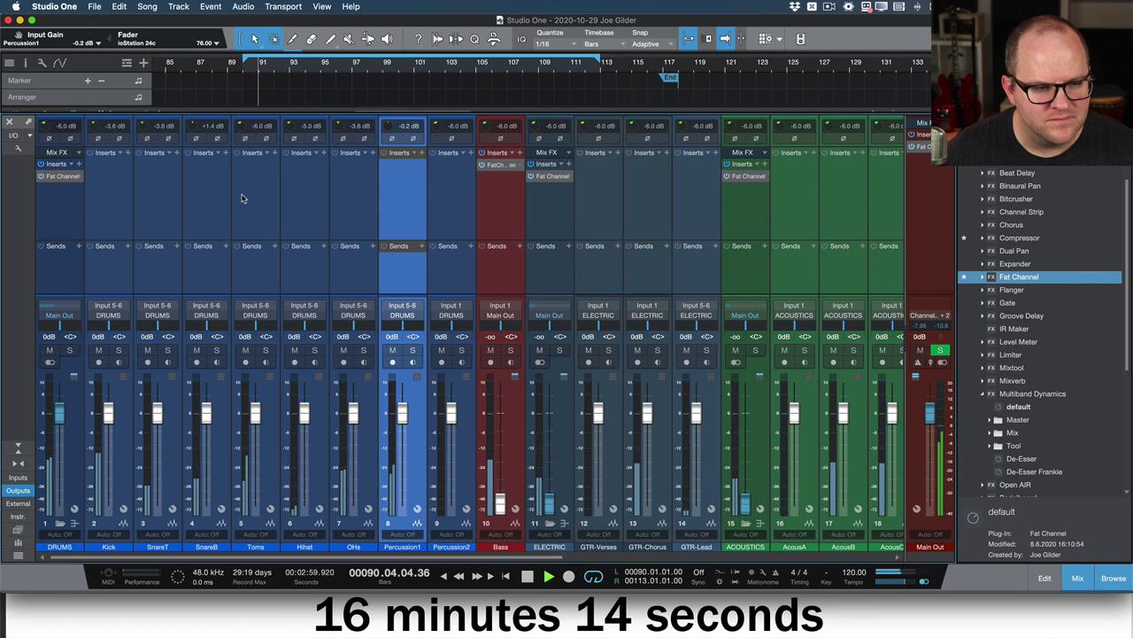
left_click(241, 199)
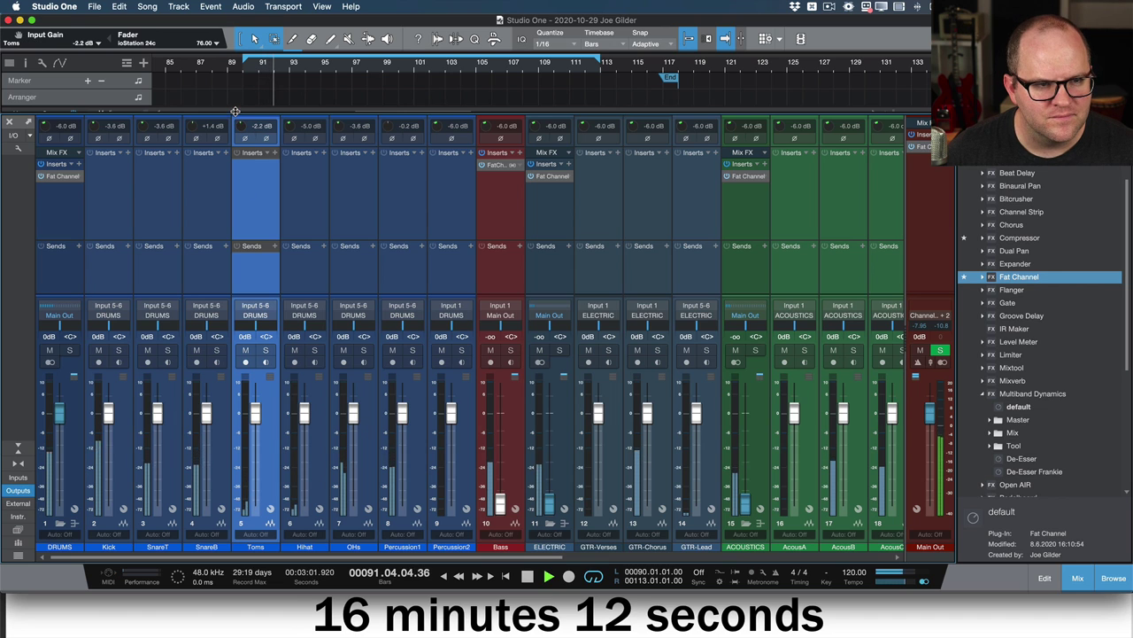
scroll(242, 128, "down", 1)
key("space")
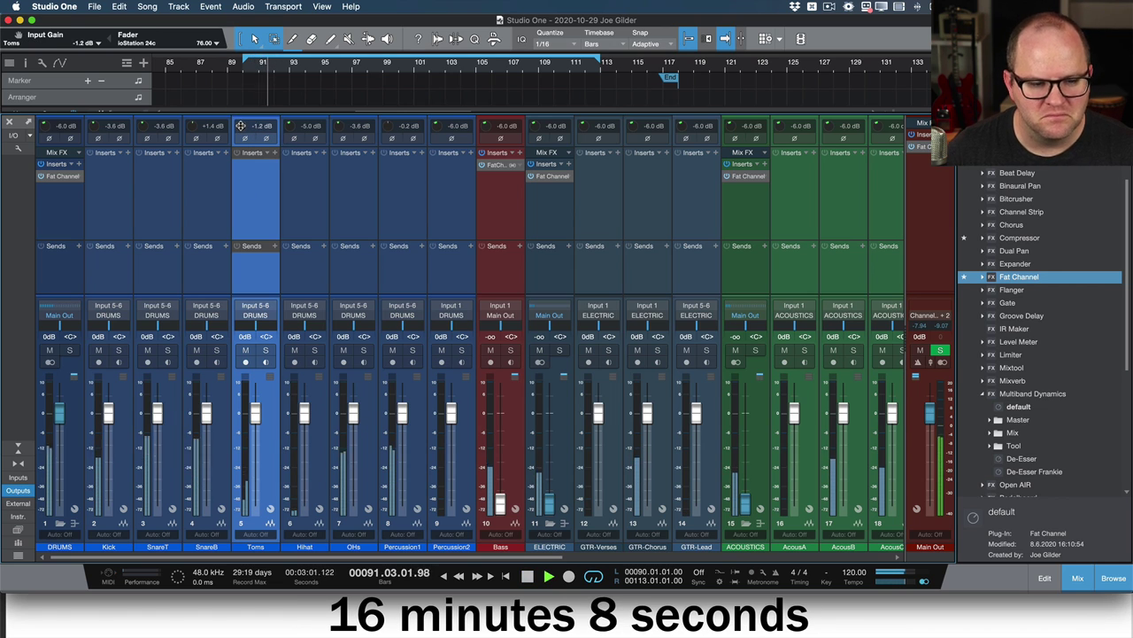
key("space")
- Play from bar 42 with the Hihat track soloed, then return to the console
key("F3")
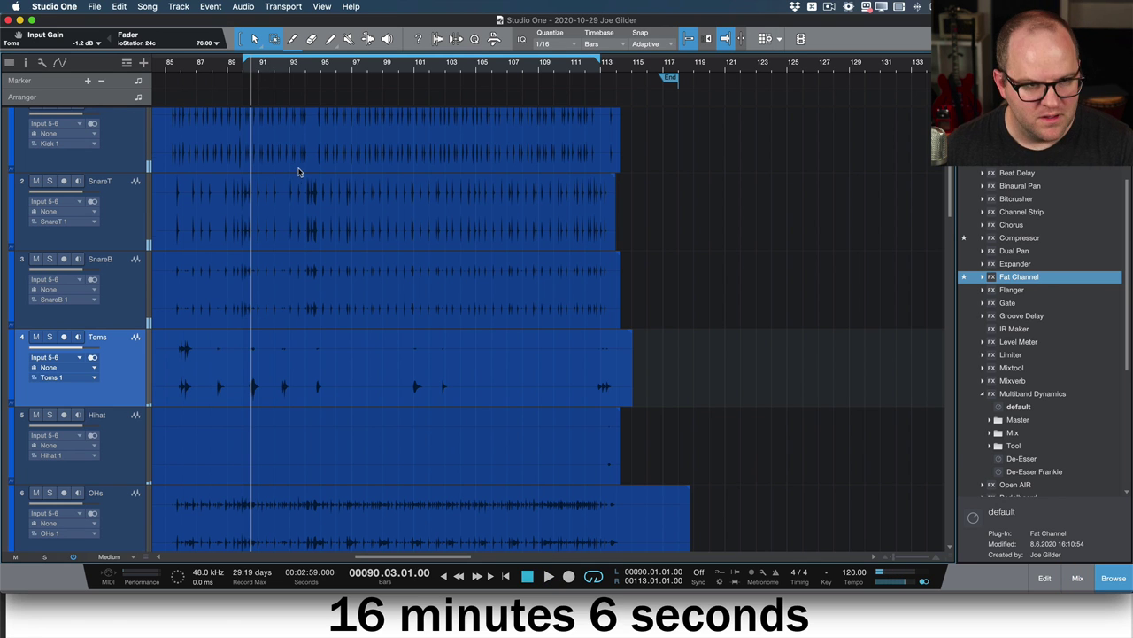
key("F3")
key("F3")
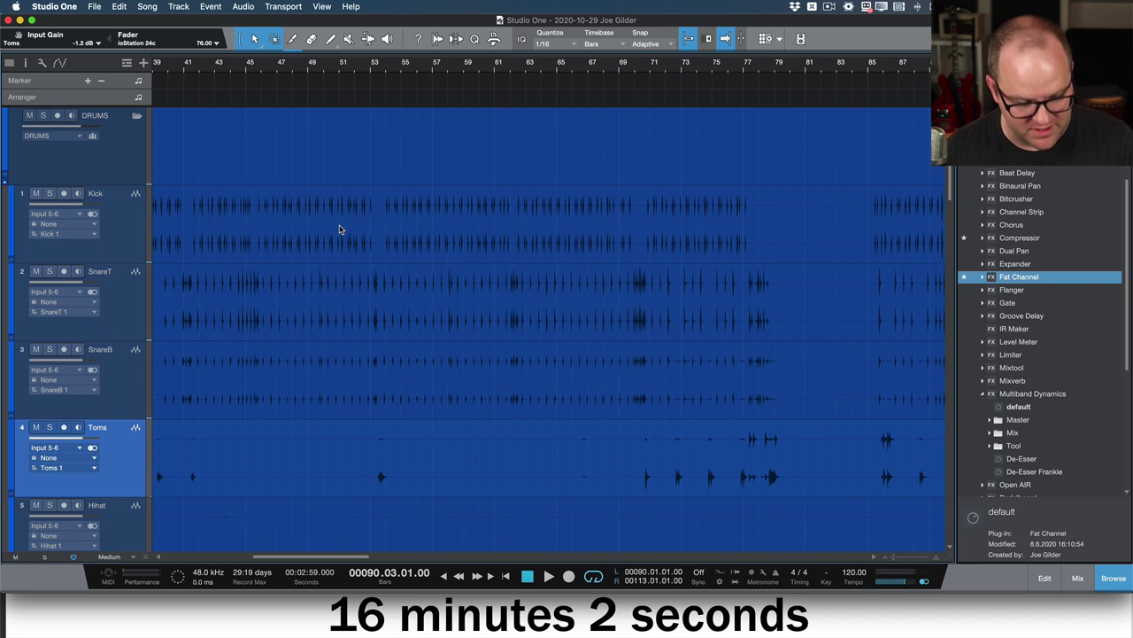
scroll(372, 268, "down", 5)
scroll(372, 268, "left", 3)
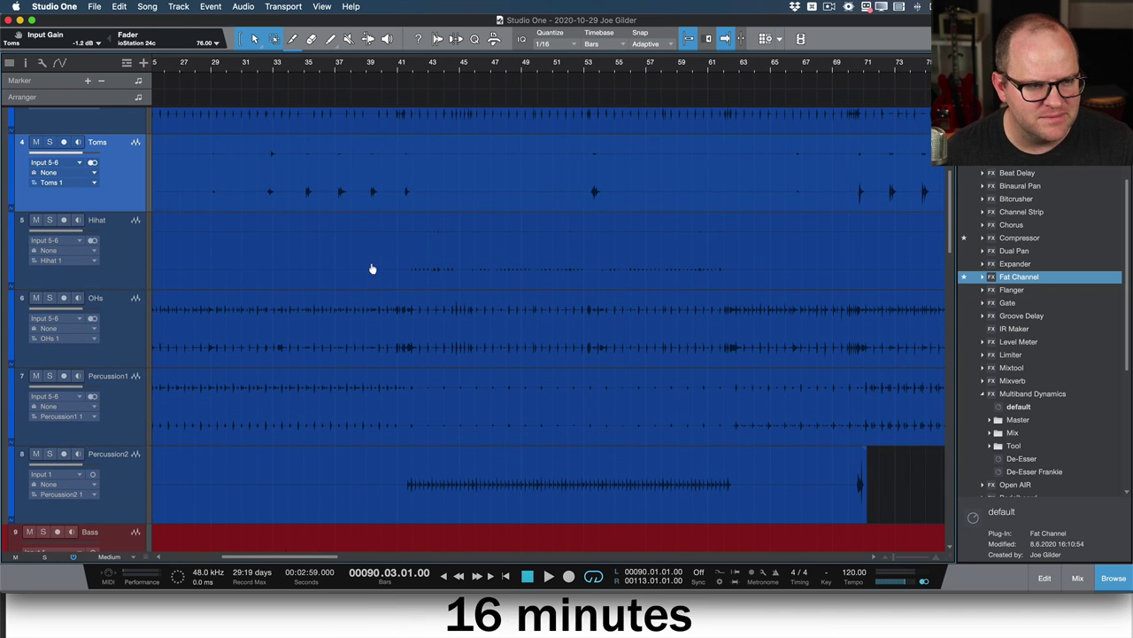
left_click(421, 69)
key("space")
left_click(137, 263)
key("s")
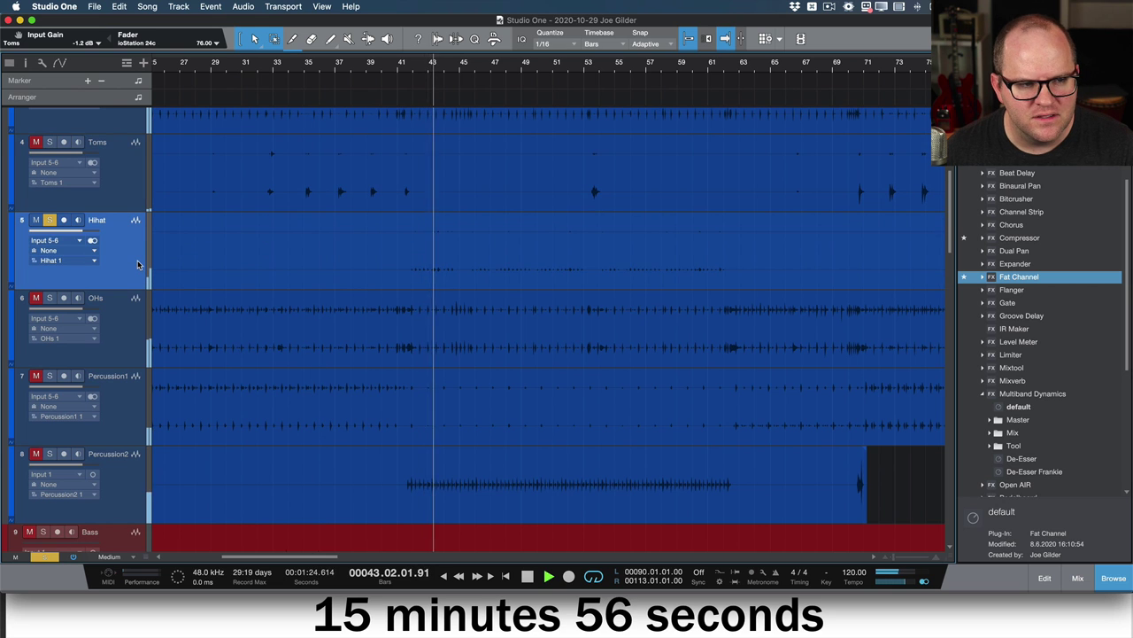
key("F3")
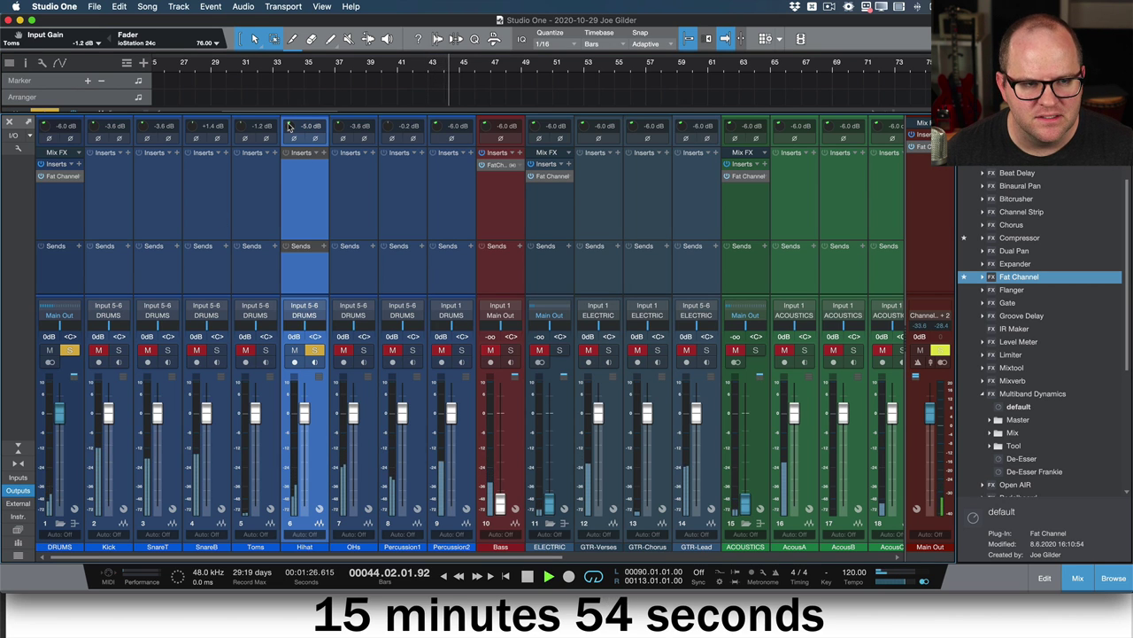
- Raise Hihat's input gain to +7.7 dB and, soloed, Percussion2's to +1.7 dB
mouse_move(290, 126)
left_mouse_down()
mouse_move(288, 102)
mouse_move(292, 116)
left_mouse_up()
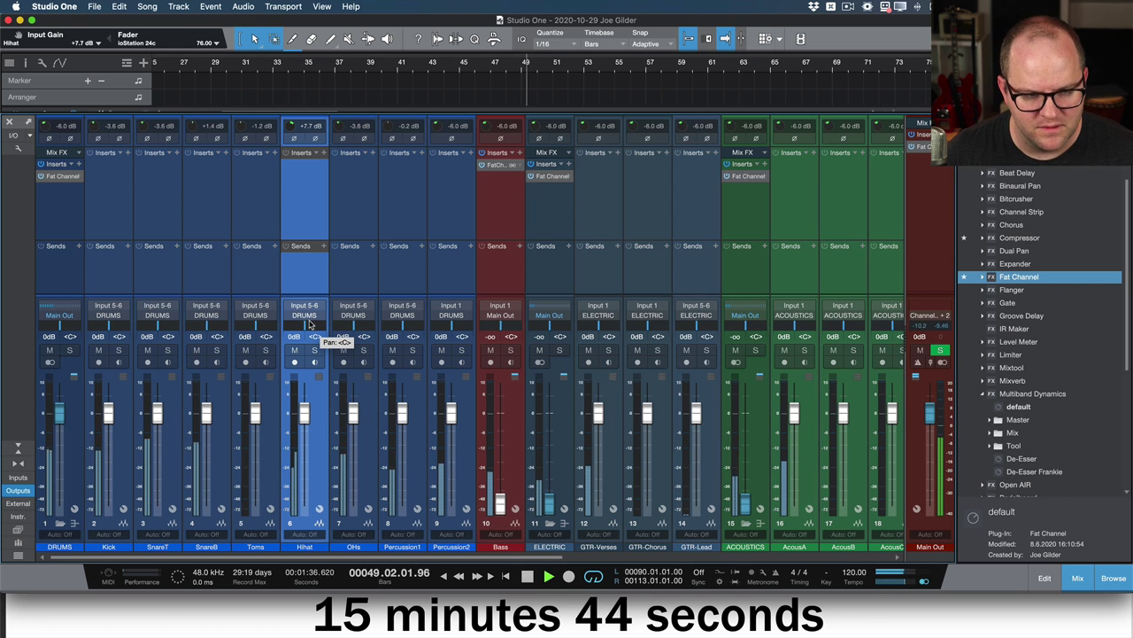
left_click(446, 282)
key("s")
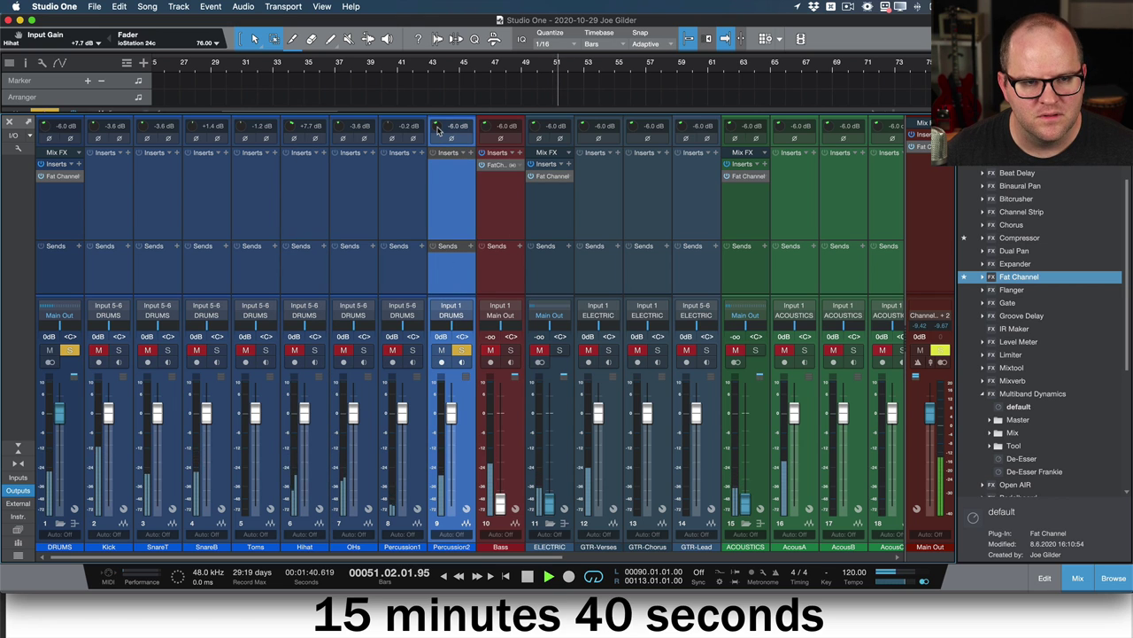
left_click_drag(436, 130, 437, 108)
key("s")
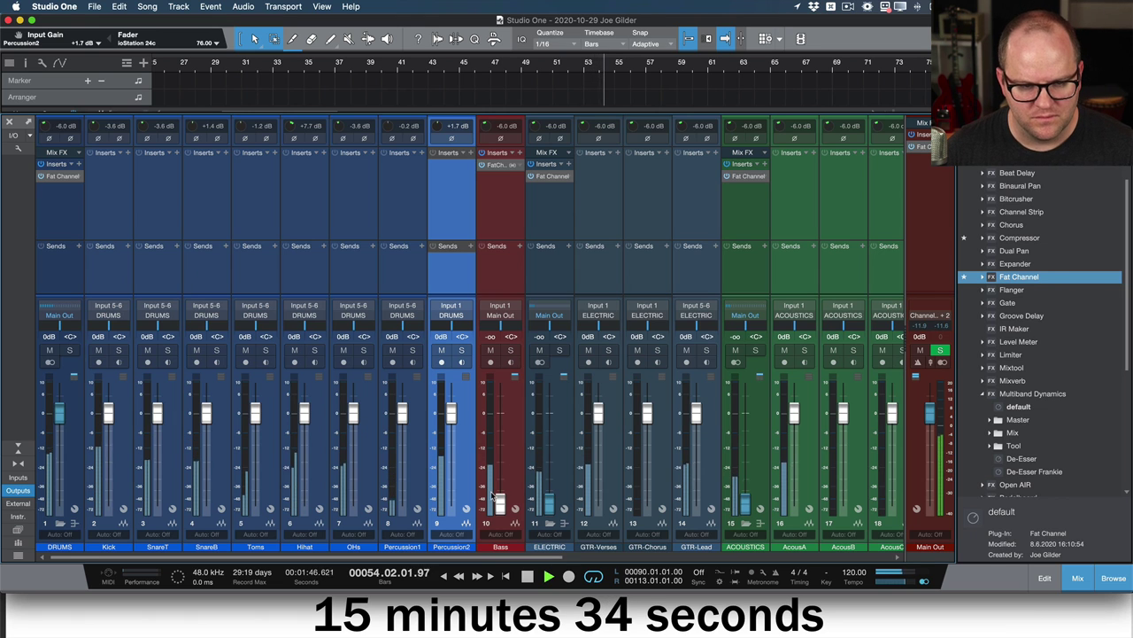
- Bring the Bass fader up from -oo, set its input gain to -5.5 dB, and replay
left_click_drag(499, 503, 501, 415)
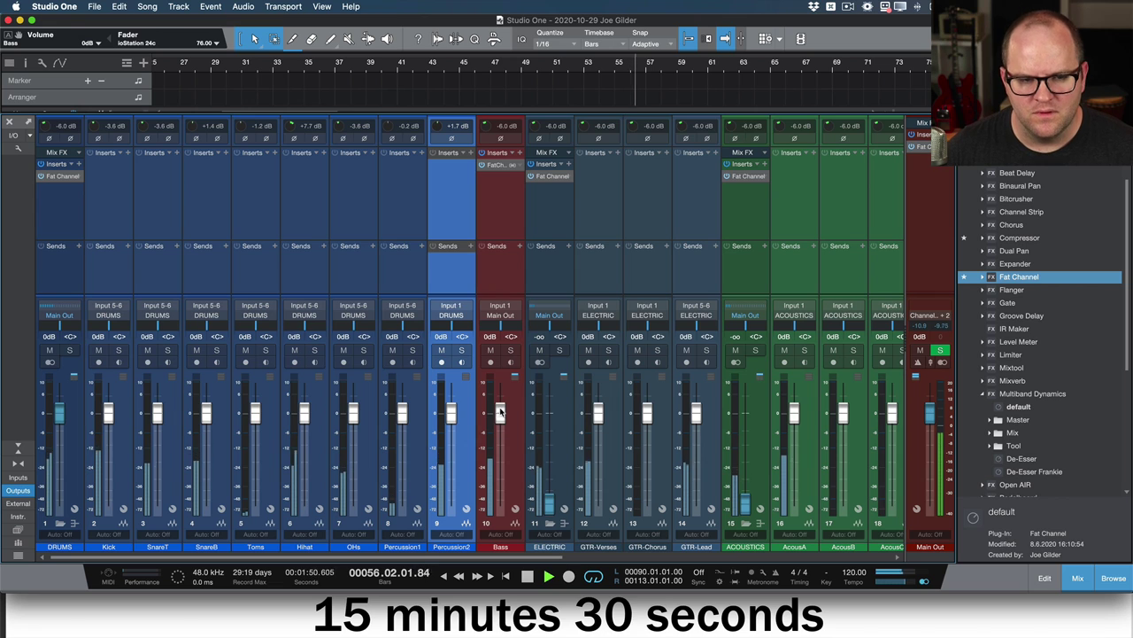
left_click_drag(485, 131, 486, 125)
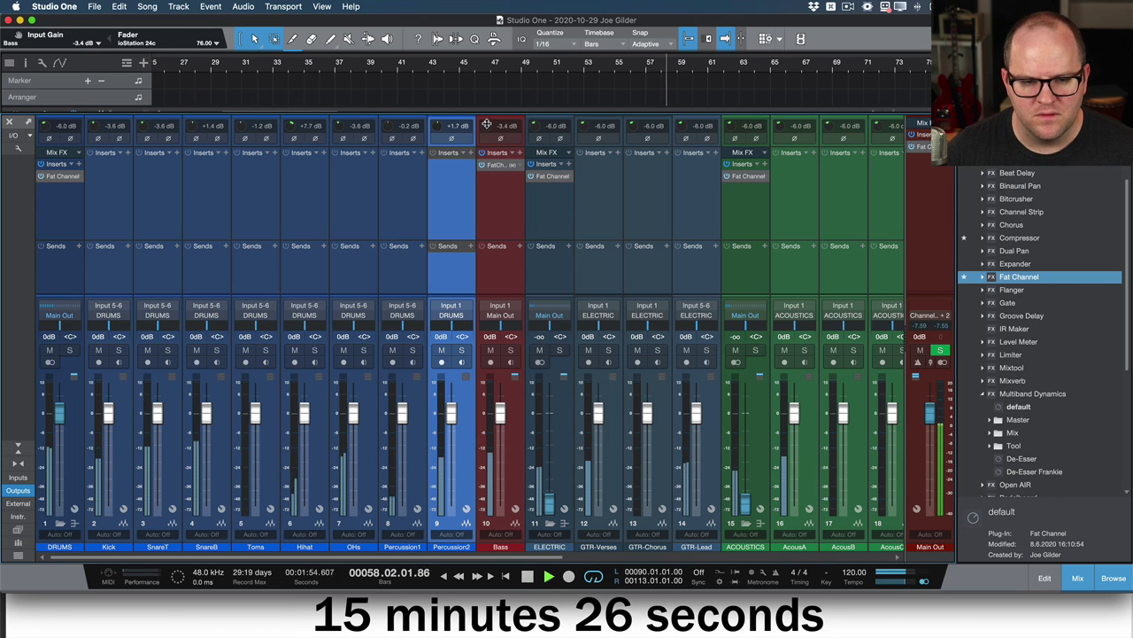
left_click_drag(486, 124, 486, 131)
key("space")
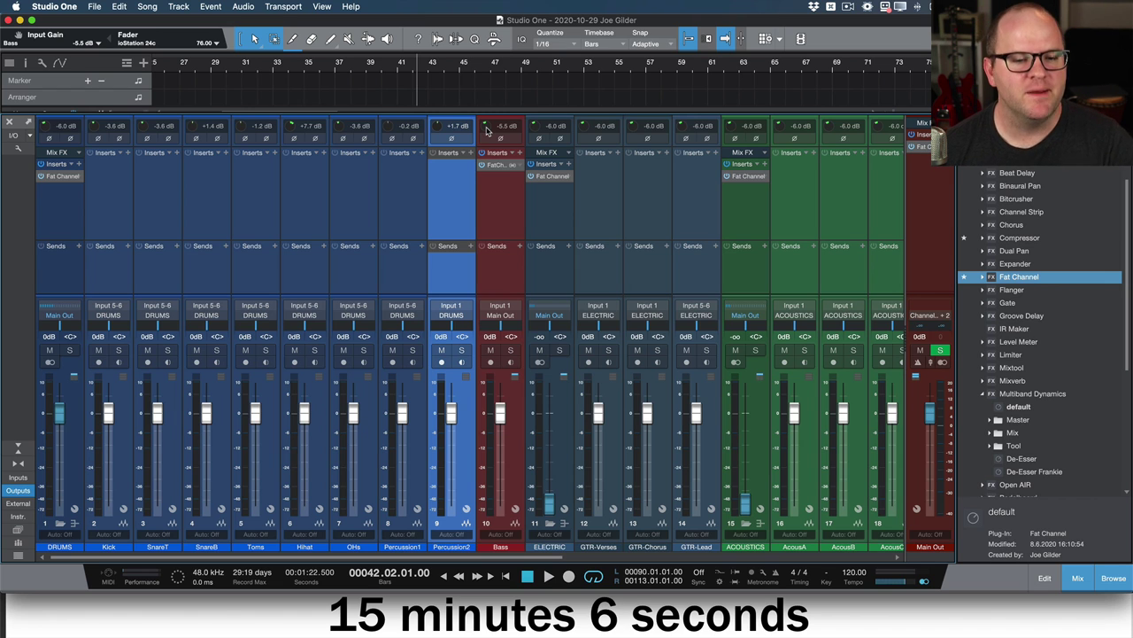
left_click(500, 286)
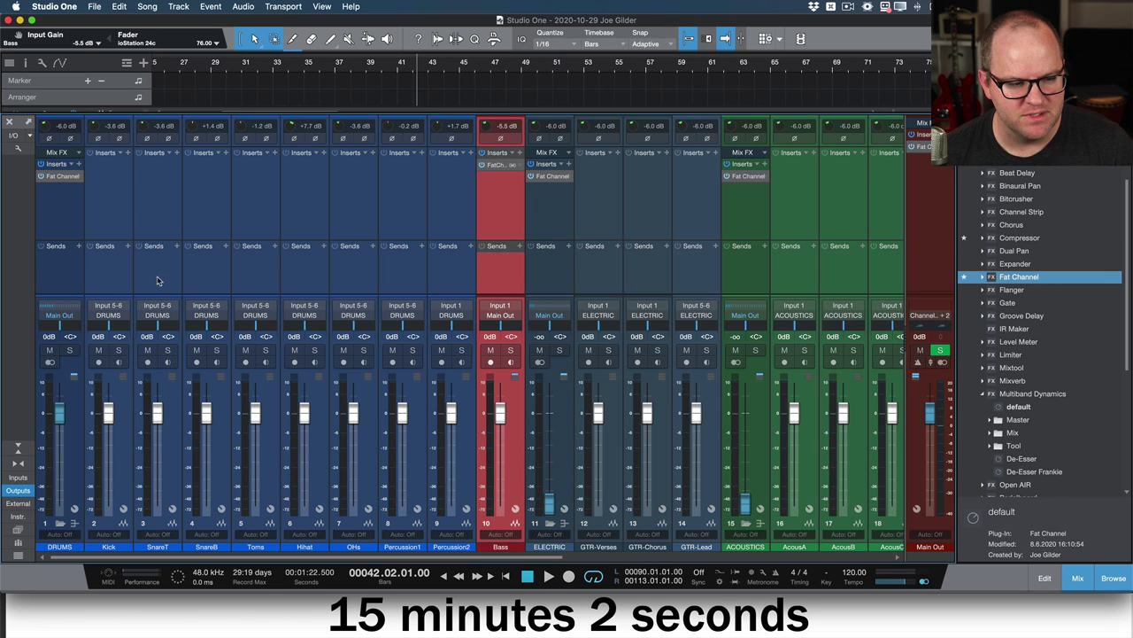
key("space")
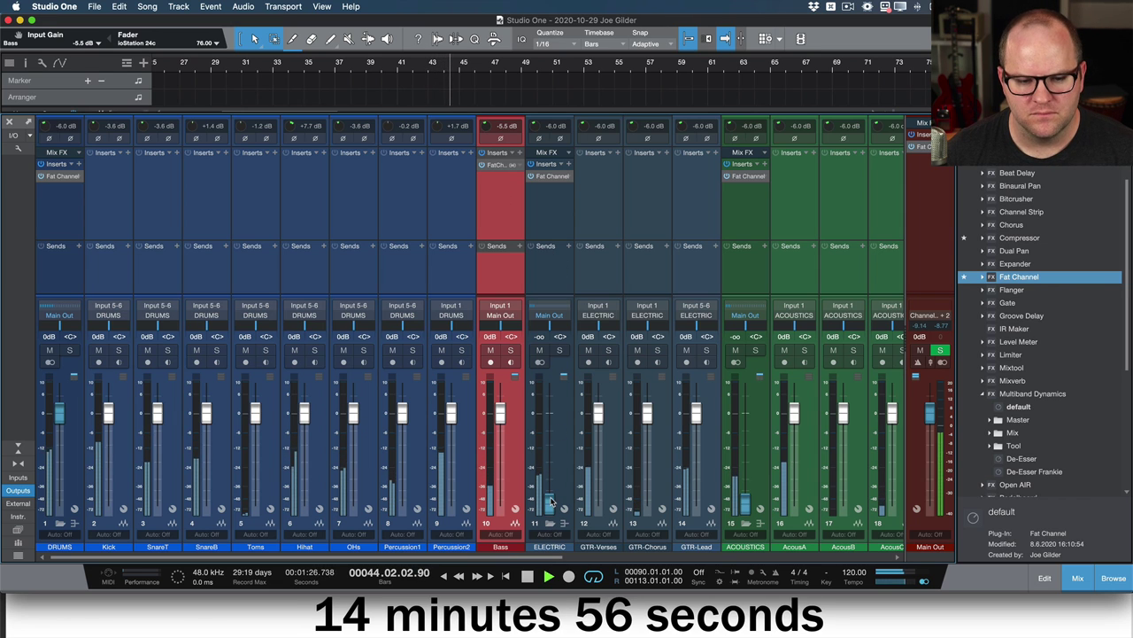
- Raise the ELECTRIC bus to +0.1 dB and set GTR-Verses input gain to -2.9 dB
left_click_drag(550, 506, 548, 409)
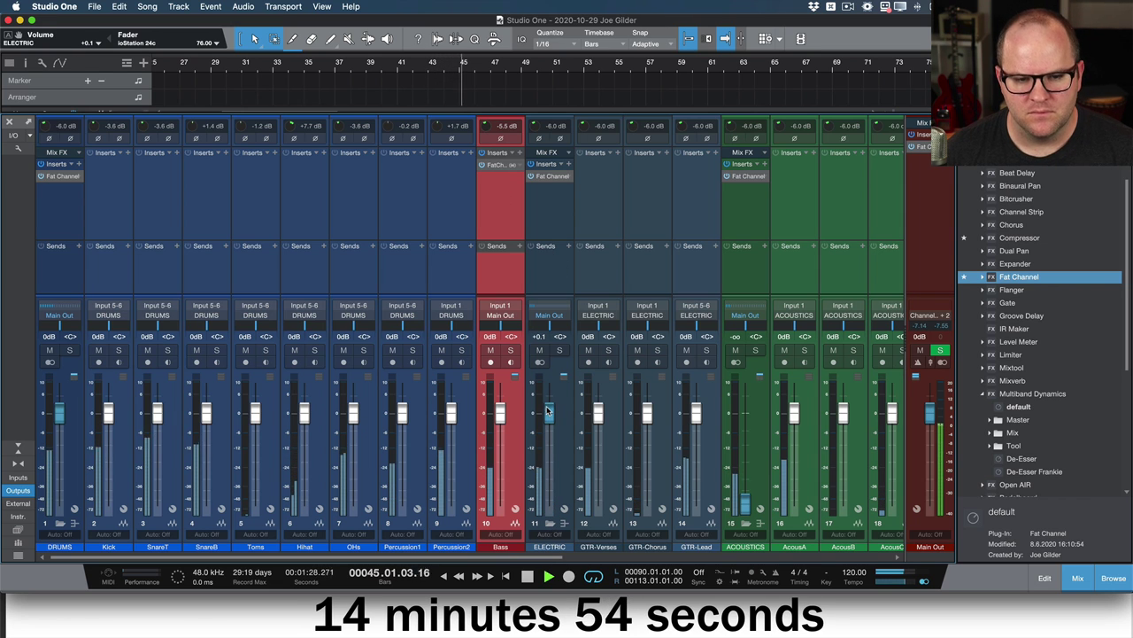
left_click(605, 255)
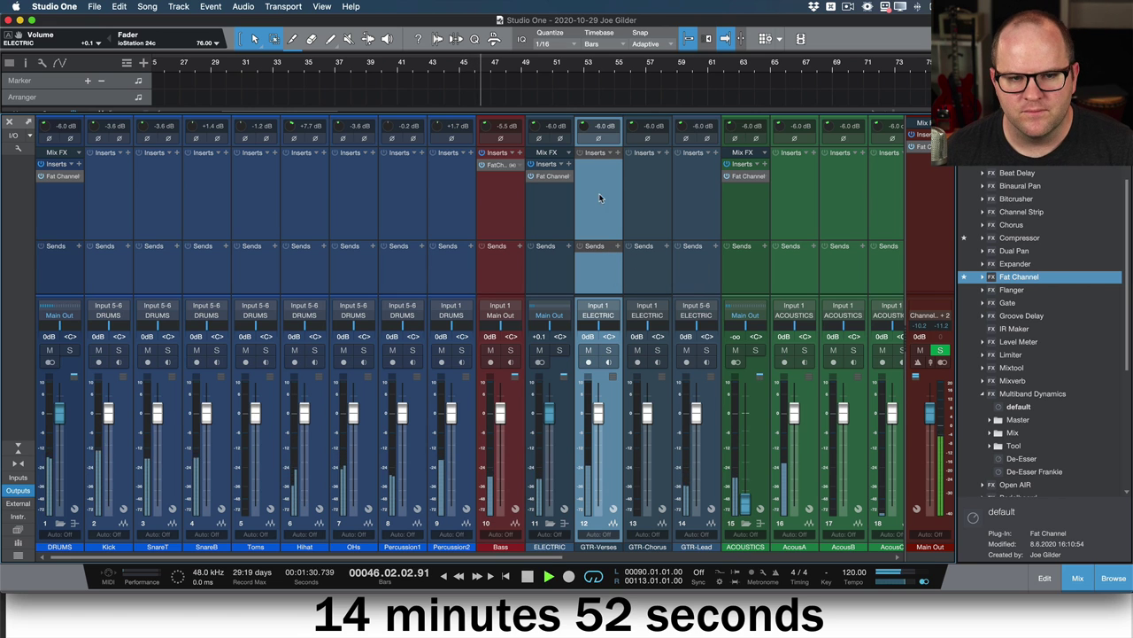
left_click_drag(582, 131, 582, 112)
- Solo AcousA and raise its input gain to -0.5 dB, then unsolo it
scroll(755, 201, "right", 2)
scroll(754, 206, "right", 4)
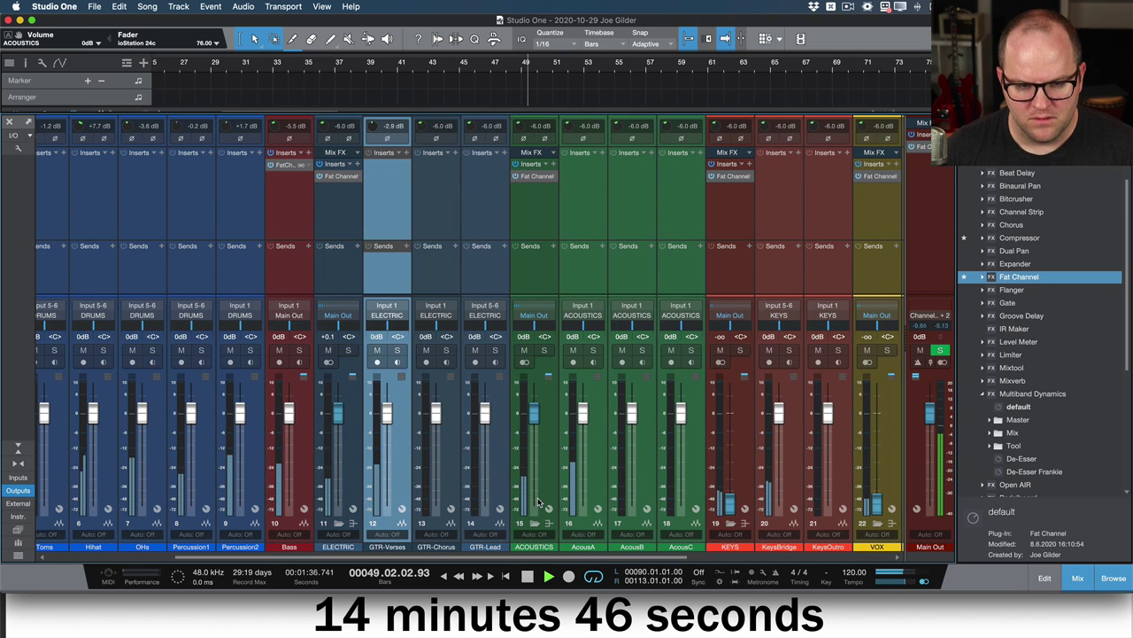
left_click(576, 268)
key("s")
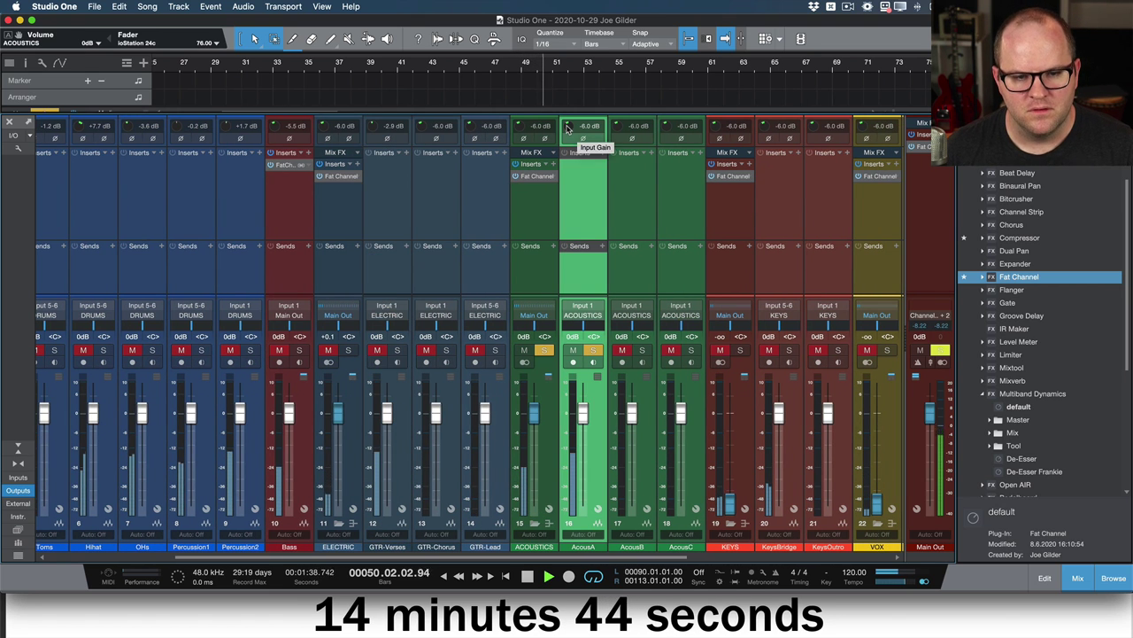
mouse_move(568, 132)
left_mouse_down()
mouse_move(566, 113)
mouse_move(572, 127)
left_mouse_up()
key("s")
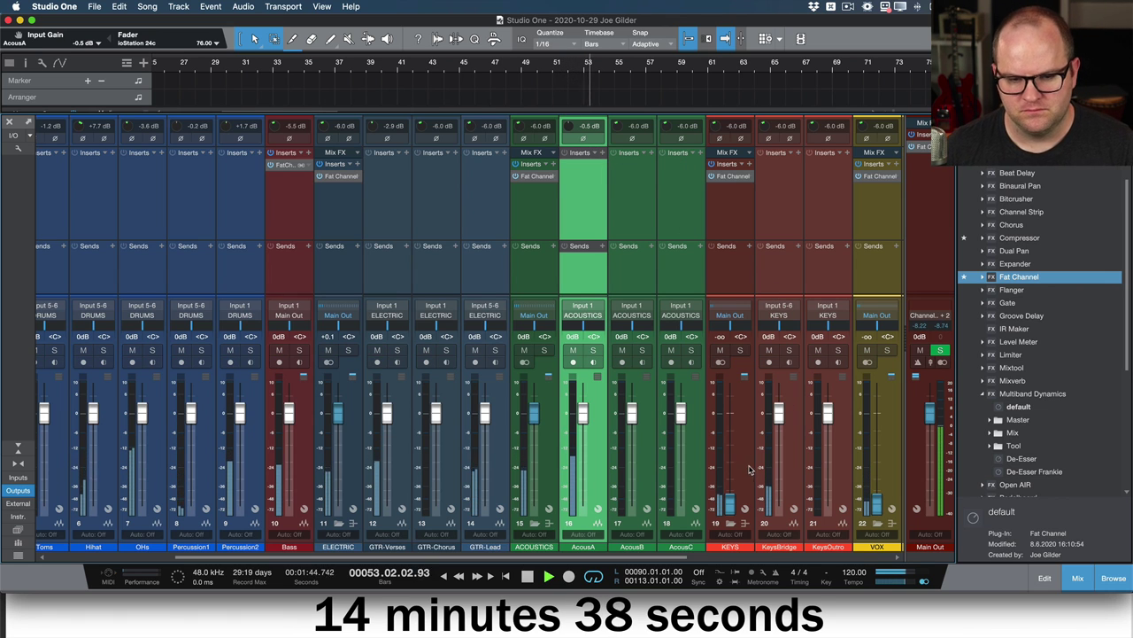
- Raise the KEYS bus to 0 dB and, soloed, set KeysBridge input gain to +6.5 dB
left_click(728, 505, "alt")
left_click(779, 181)
key("s")
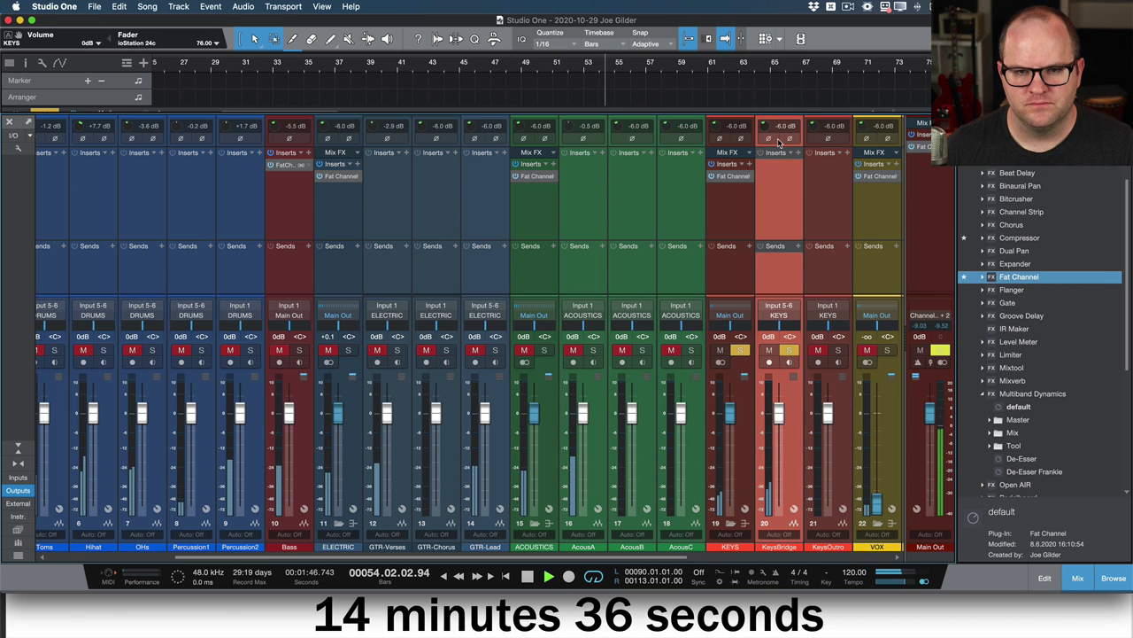
left_click_drag(766, 129, 763, 87)
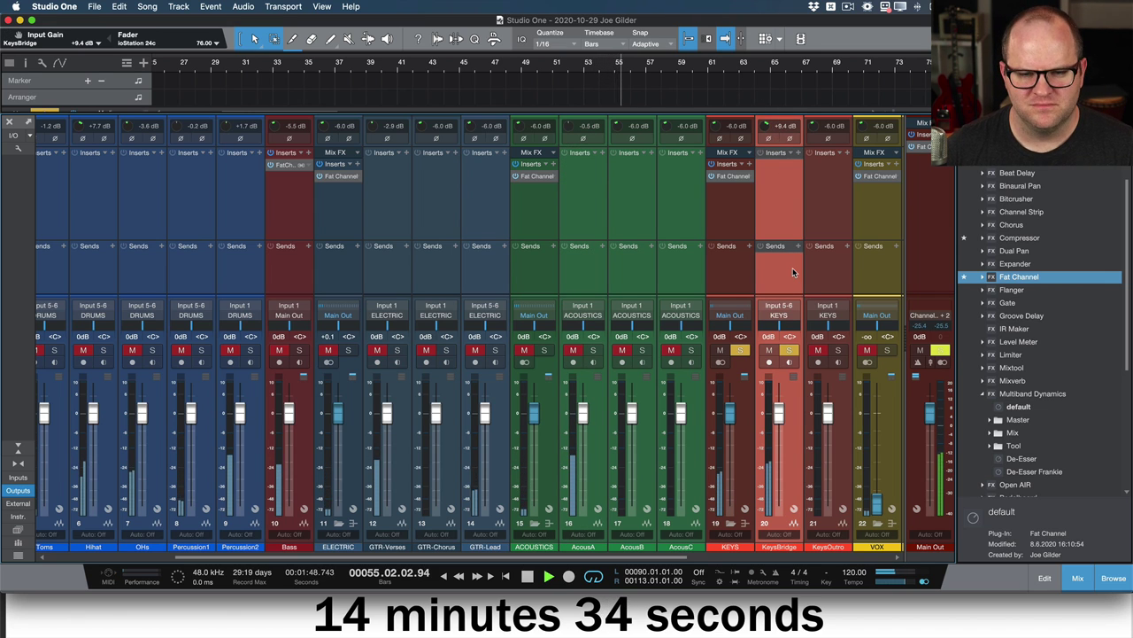
key("s")
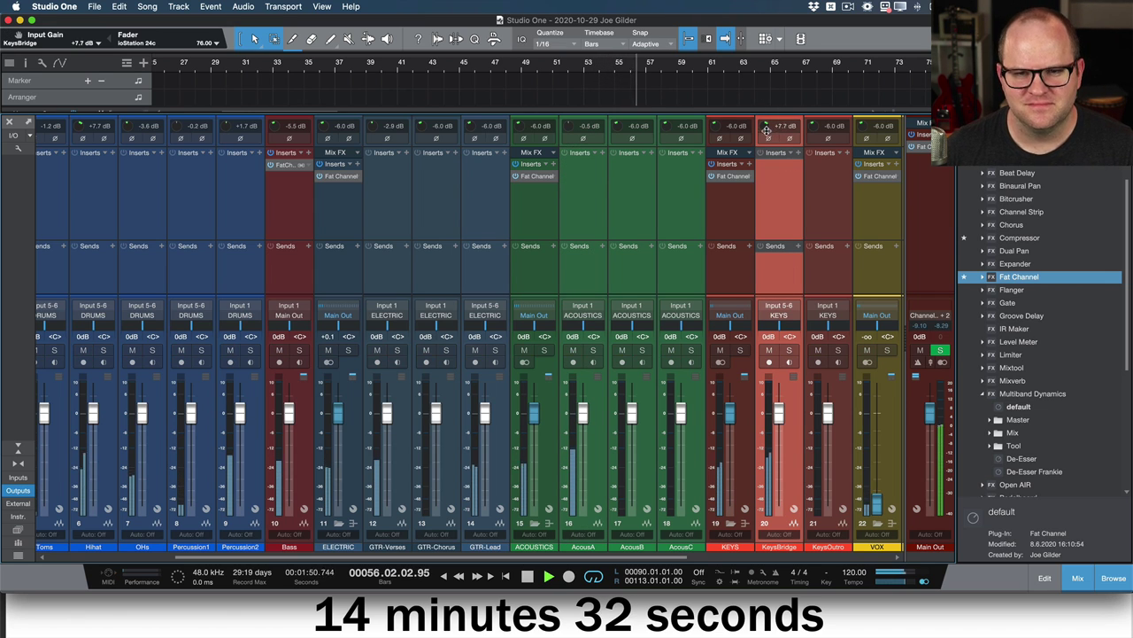
- Solo AcousB and AcousC and pan them hard left and hard right
scroll(767, 132, "right", 6)
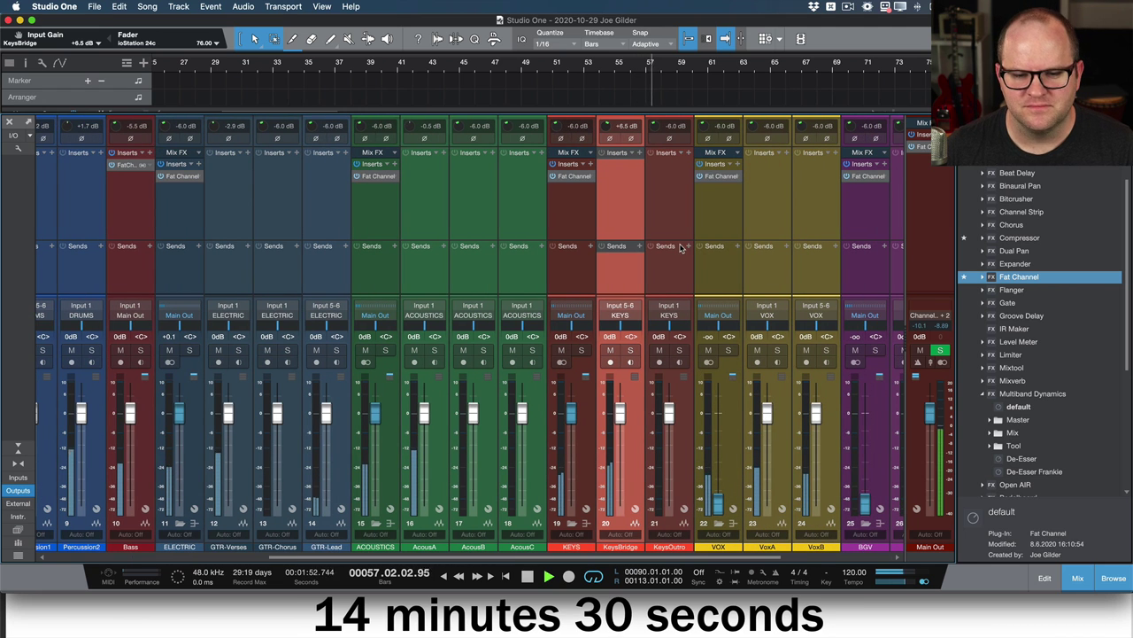
scroll(681, 249, "right", 4)
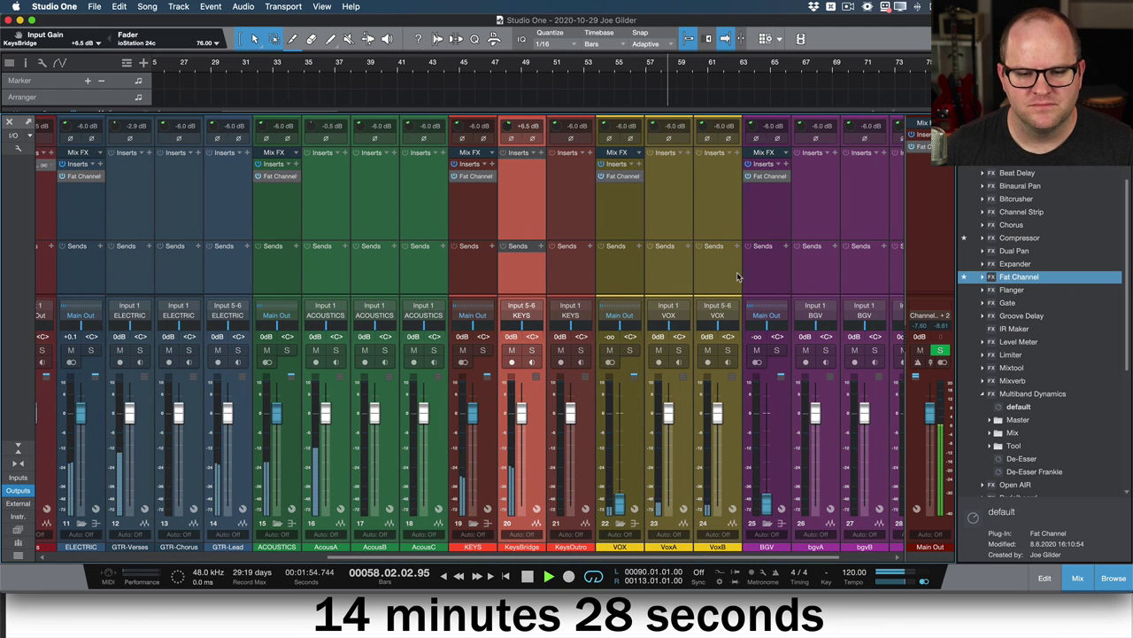
scroll(786, 257, "right", 3)
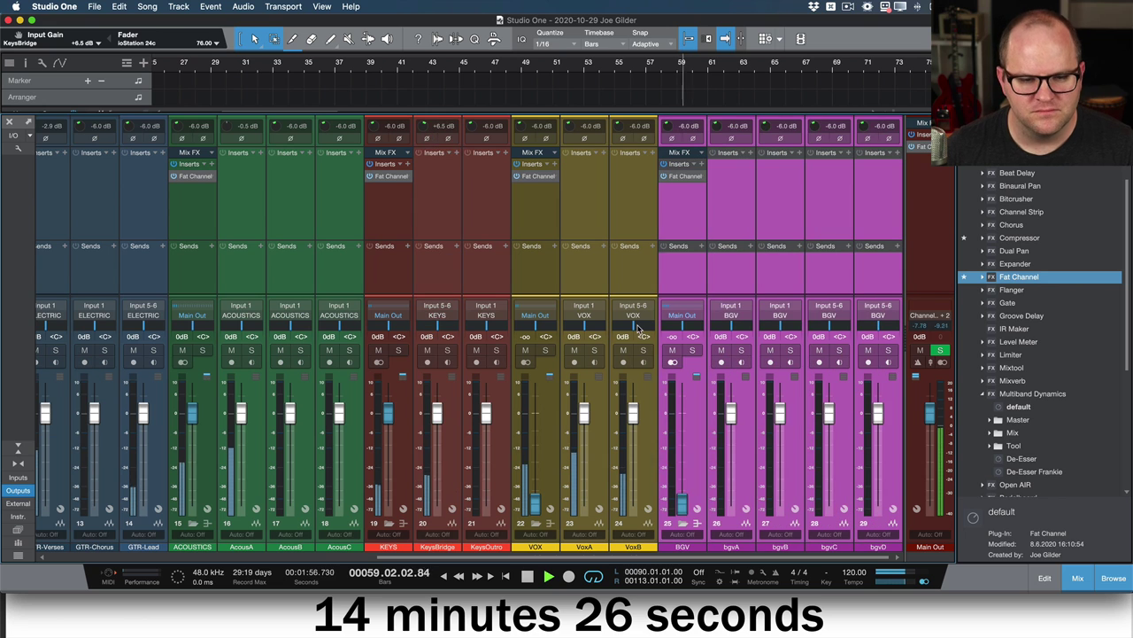
scroll(609, 275, "left", 6)
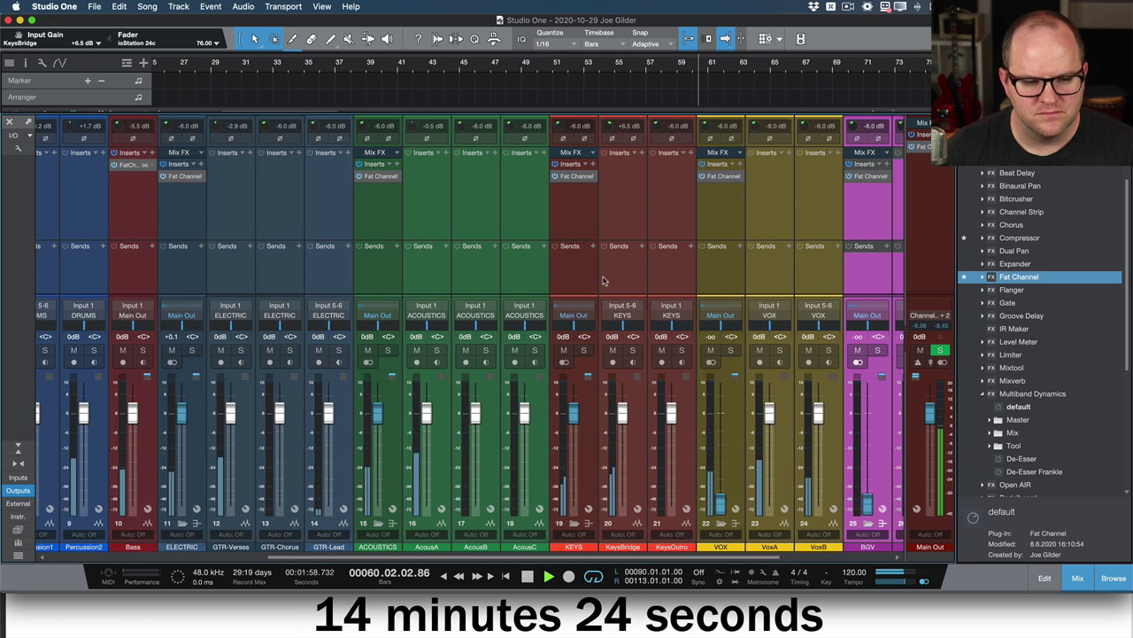
key("F3")
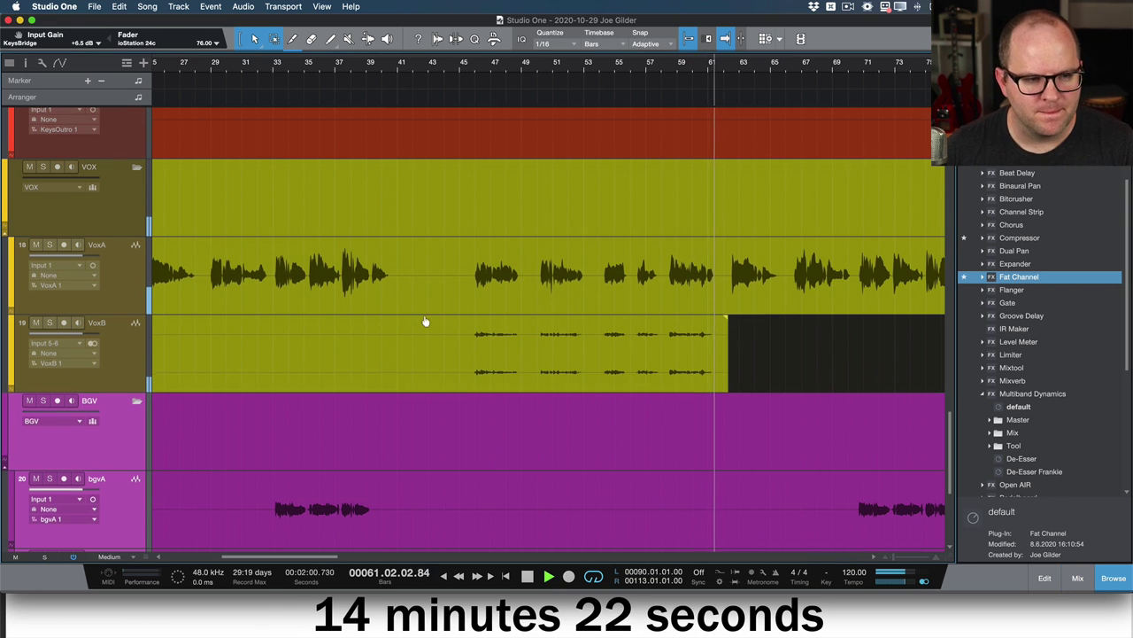
scroll(425, 321, "up", 5)
key("F3")
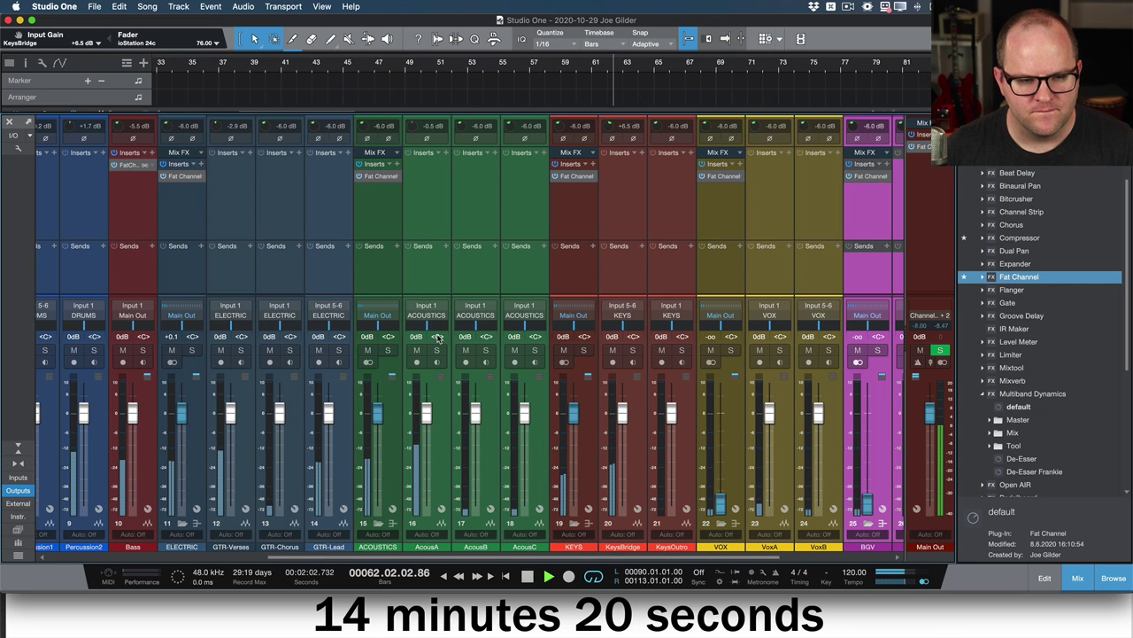
left_click(483, 284)
left_click(525, 285, "shift")
key("s")
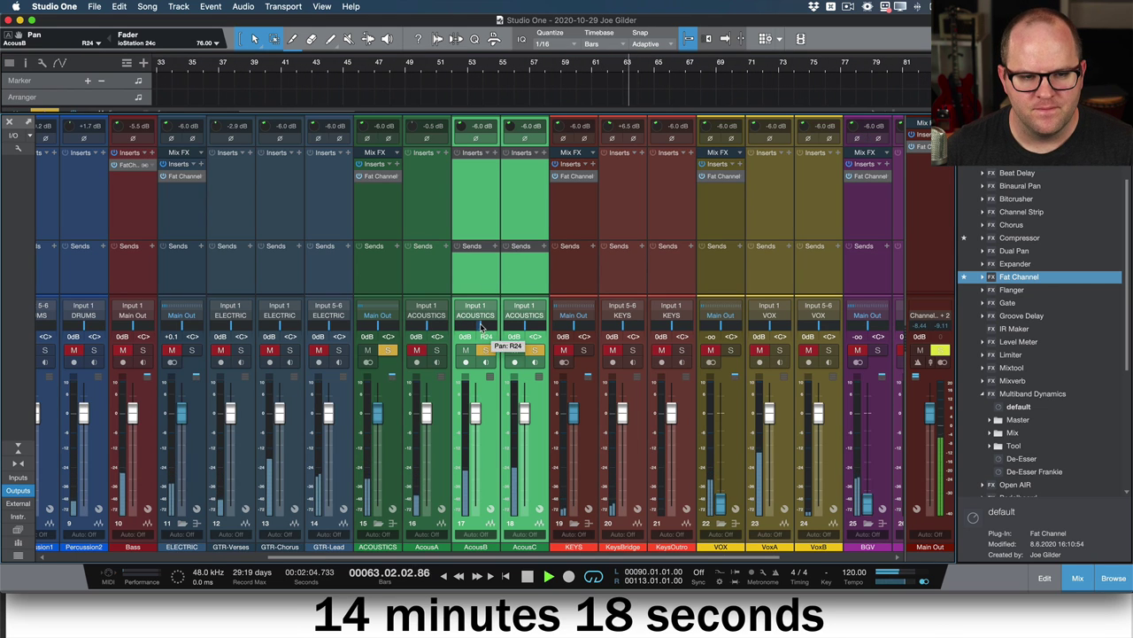
left_click_drag(483, 330, 465, 337)
left_click_drag(531, 326, 620, 337)
- Trim AcousB and AcousC input gain to -1.0 dB, clear solos, and select GTR-Chorus
left_click_drag(459, 126, 458, 101)
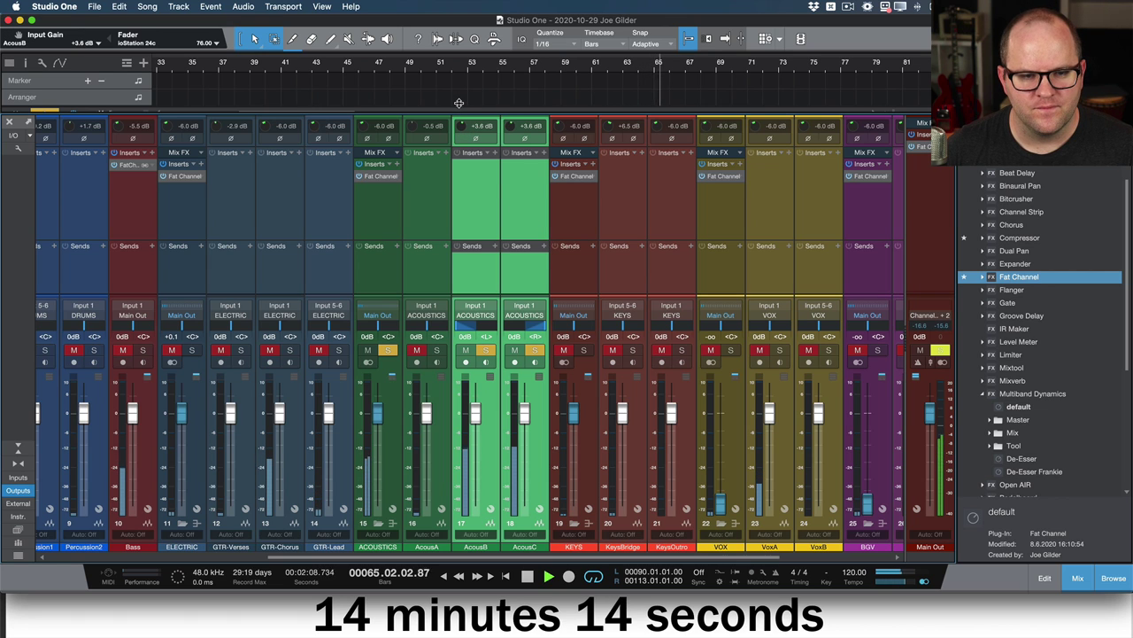
key("s")
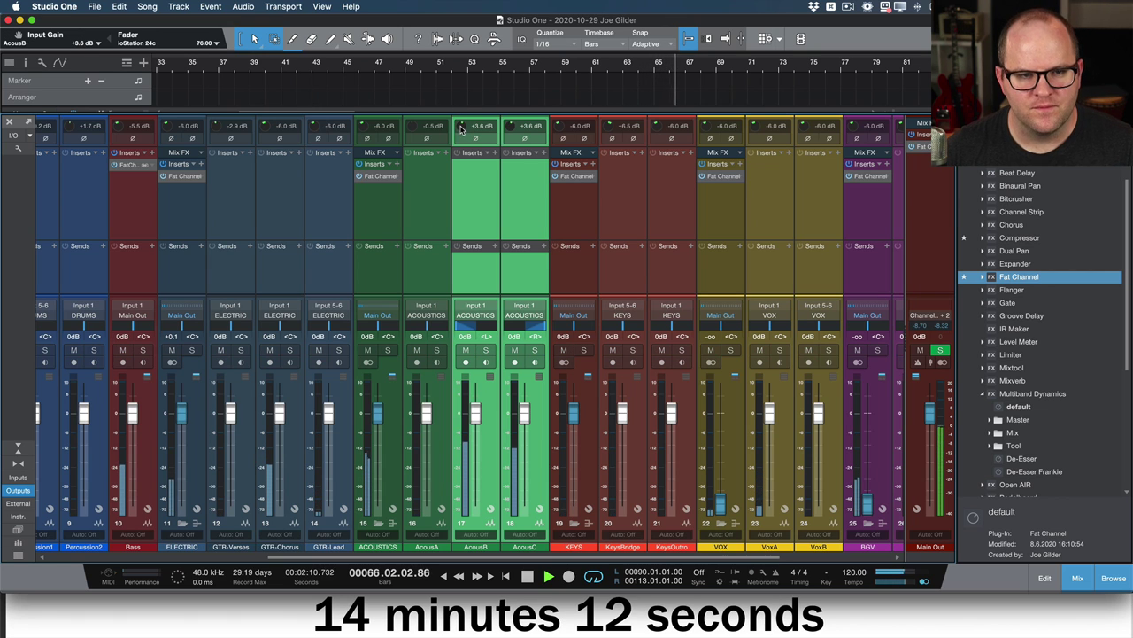
left_click_drag(460, 130, 461, 131)
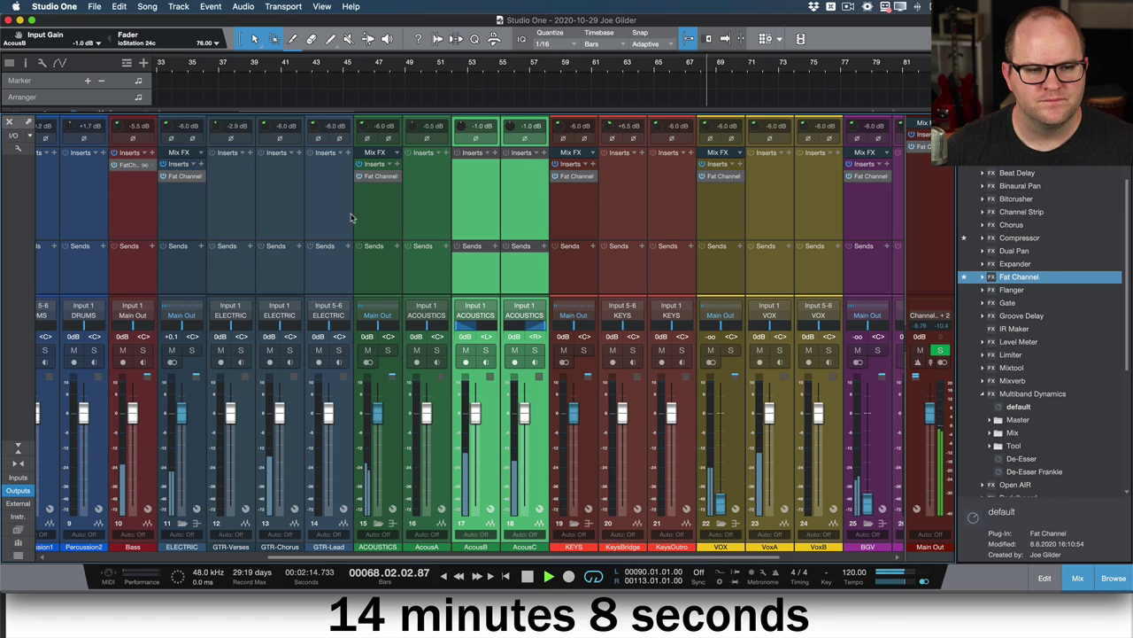
left_click(287, 256)
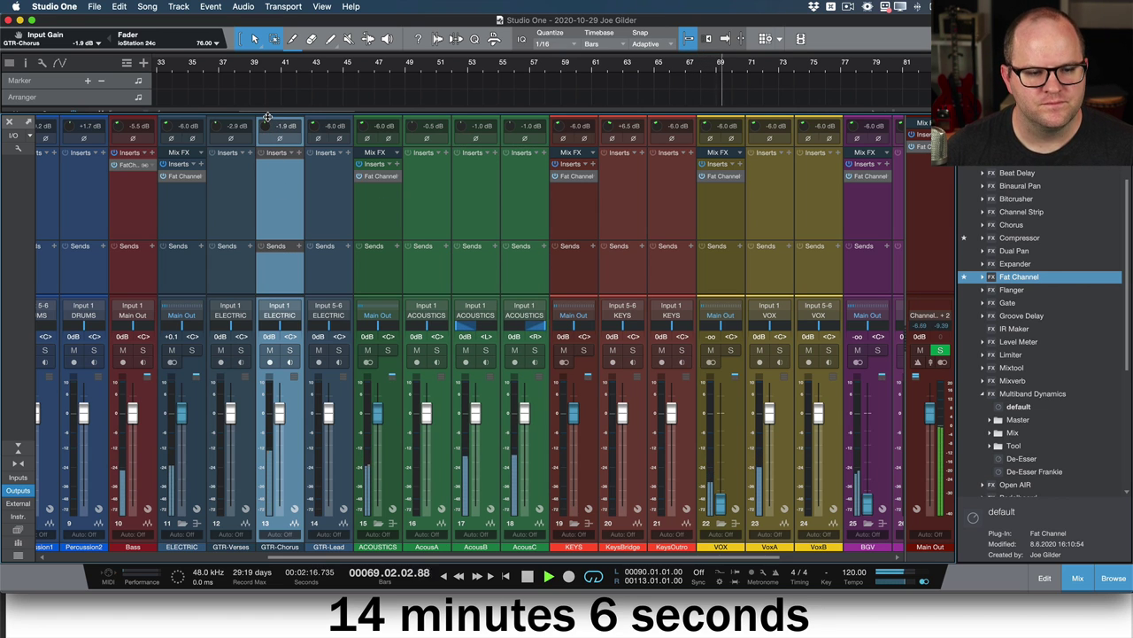
- Trim the GTR-Chorus input gain and bring the BGV bus volume up to 0 dB
left_click_drag(268, 118, 267, 120)
scroll(276, 207, "left", 2)
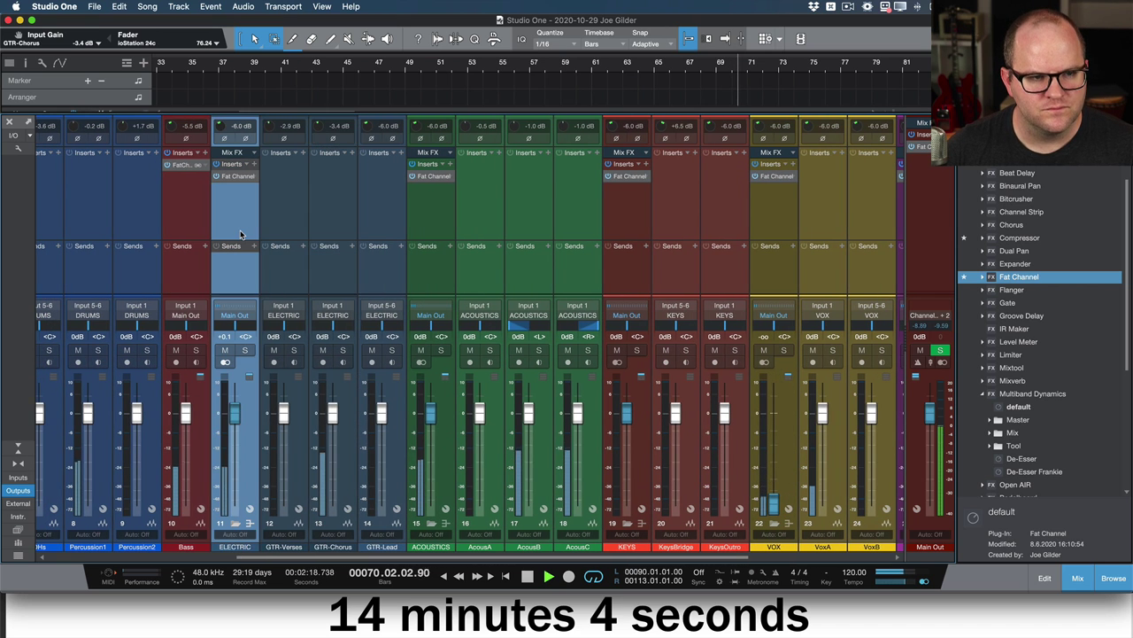
scroll(332, 222, "left", 6)
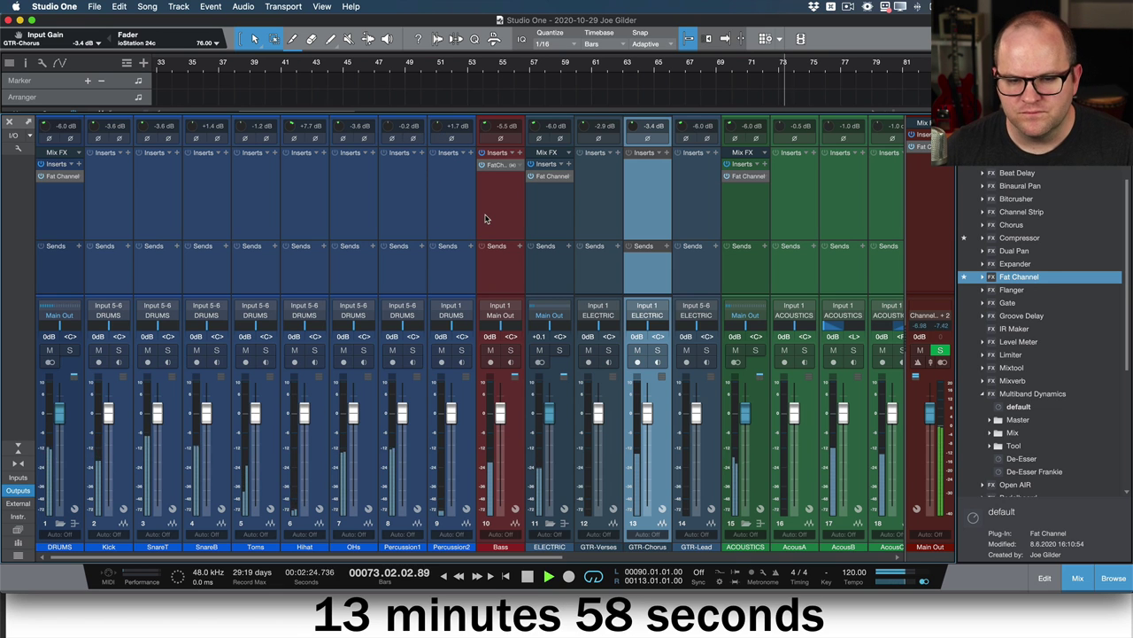
scroll(487, 218, "right", 8)
scroll(501, 221, "right", 3)
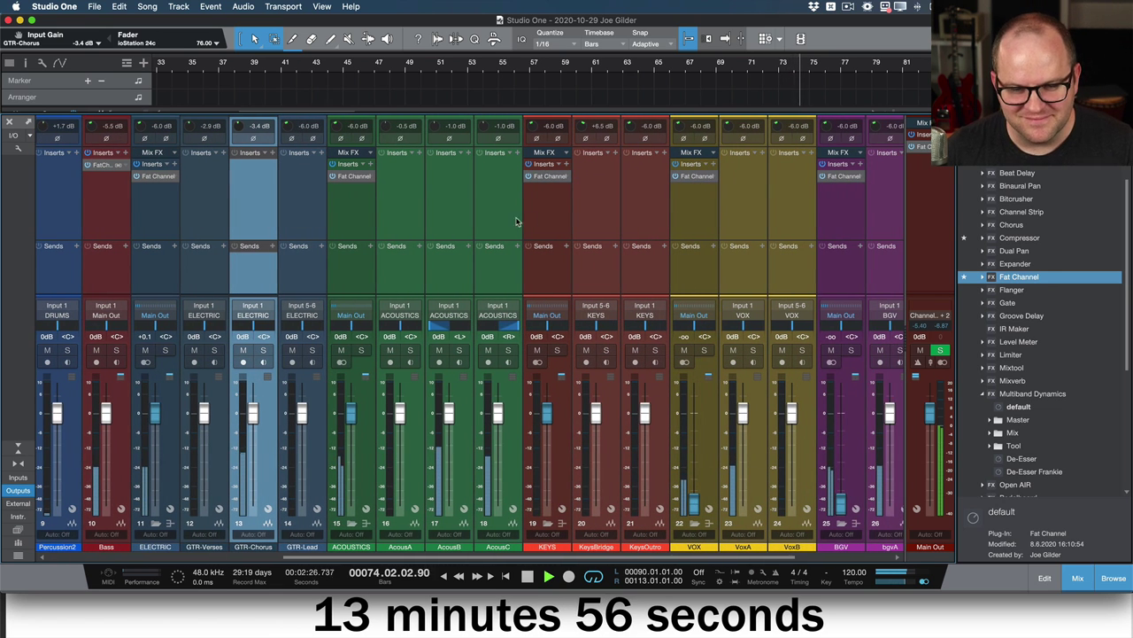
scroll(682, 235, "right", 1)
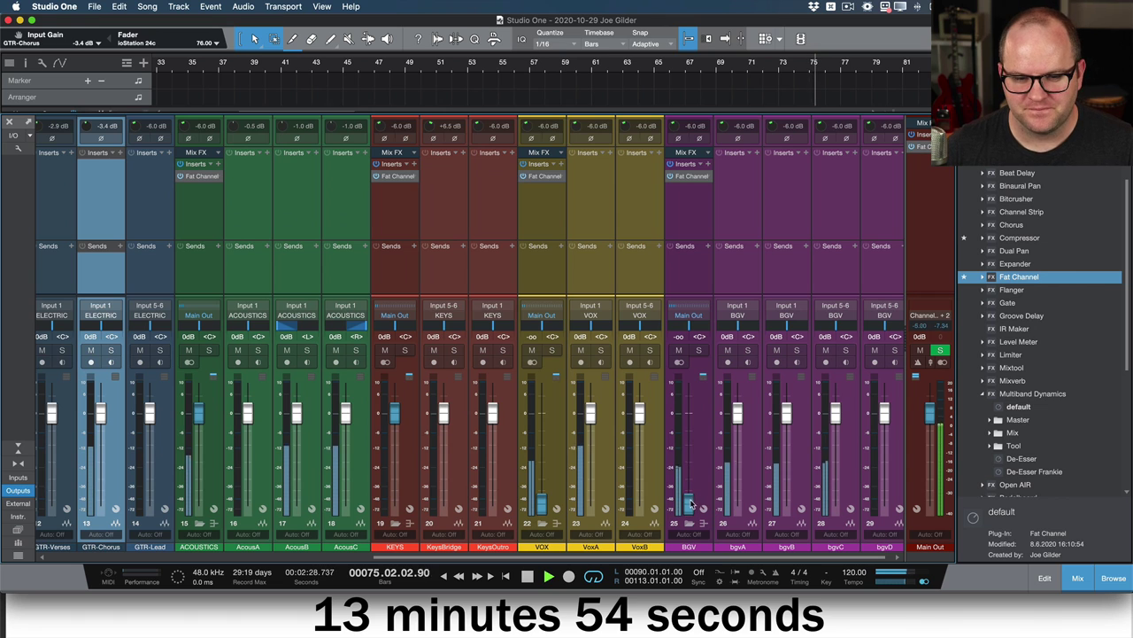
left_click_drag(691, 503, 698, 420)
- Solo the background vocals and pan bgvA hard left and bgvB hard right
left_click(752, 230)
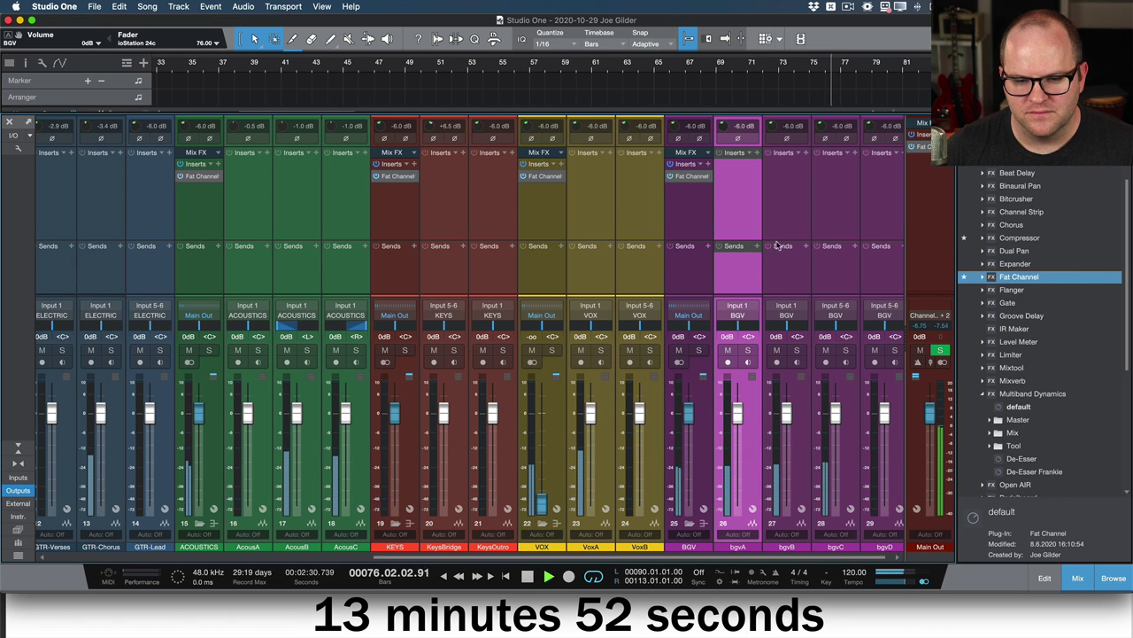
left_click(841, 277, "shift")
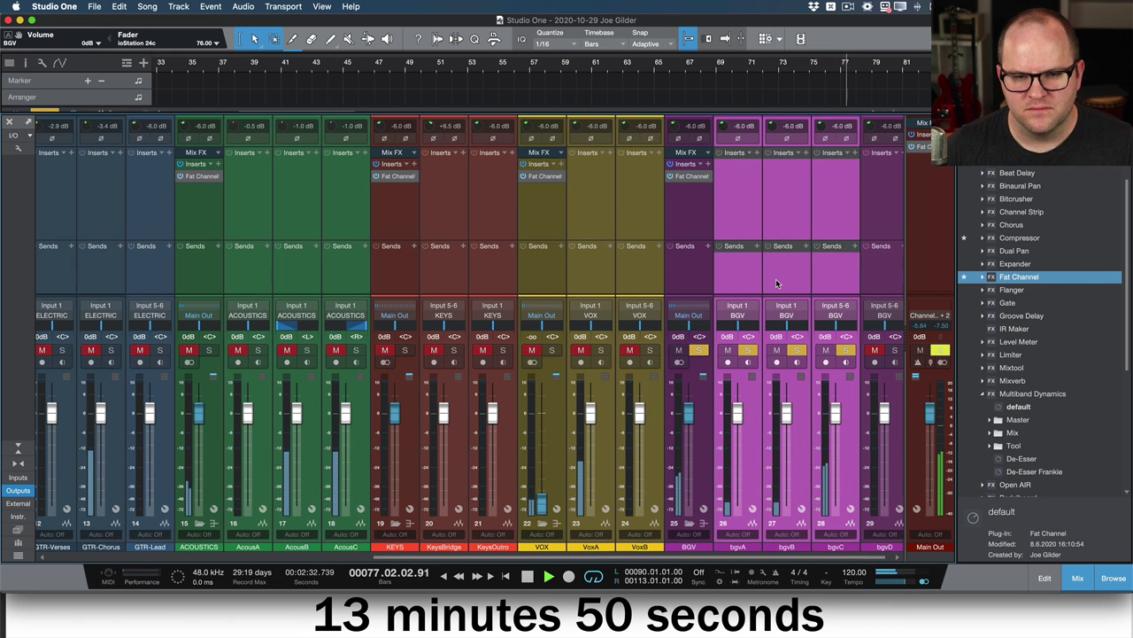
key("s")
key("s")
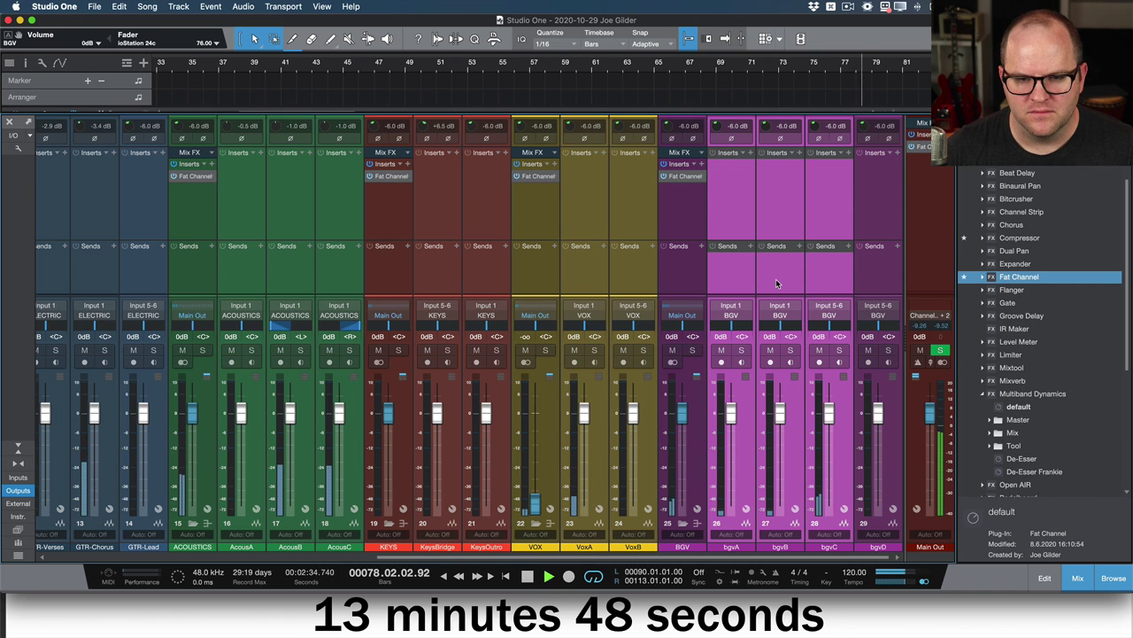
left_click_drag(731, 328, 708, 329)
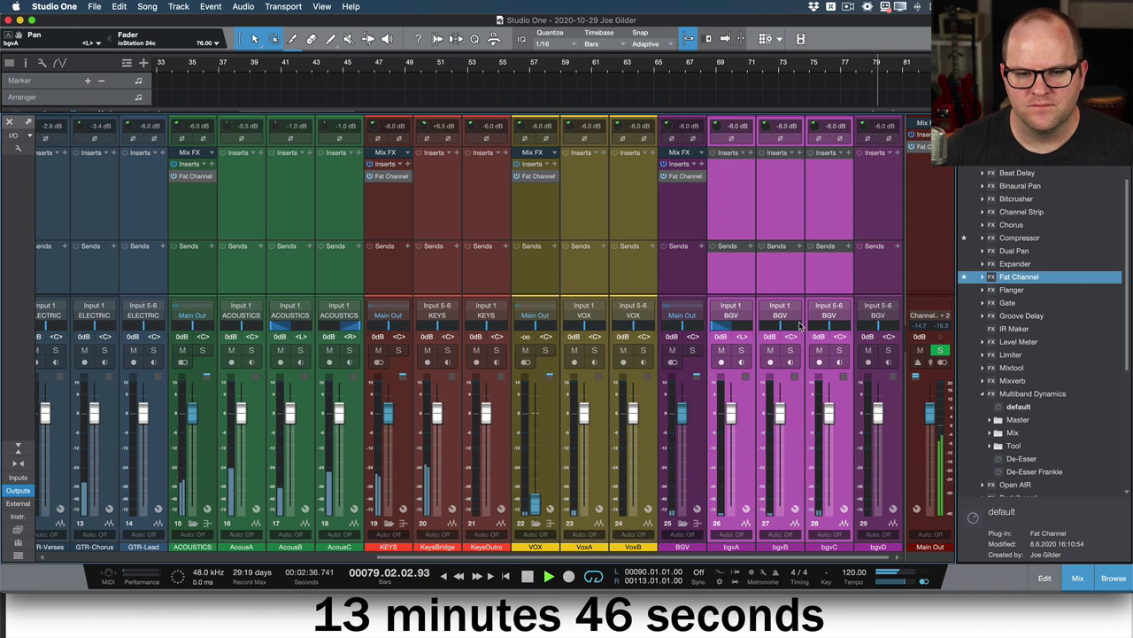
left_click_drag(780, 325, 806, 328)
key("F3")
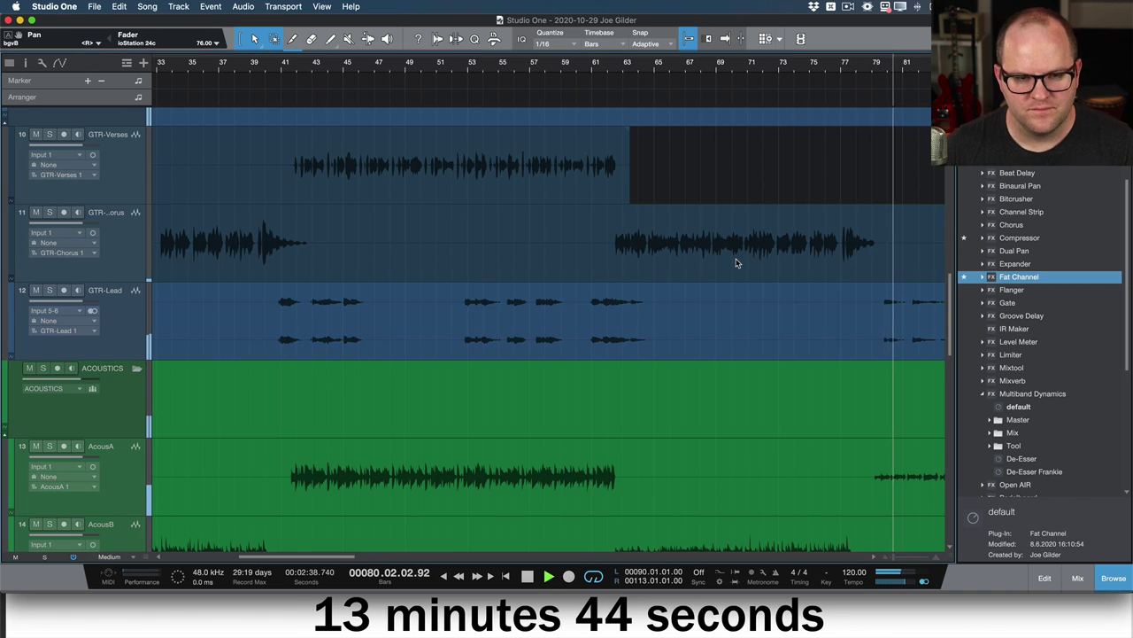
- Reopen the mixer and solo just bgvA and bgvB
scroll(736, 260, "down", 10)
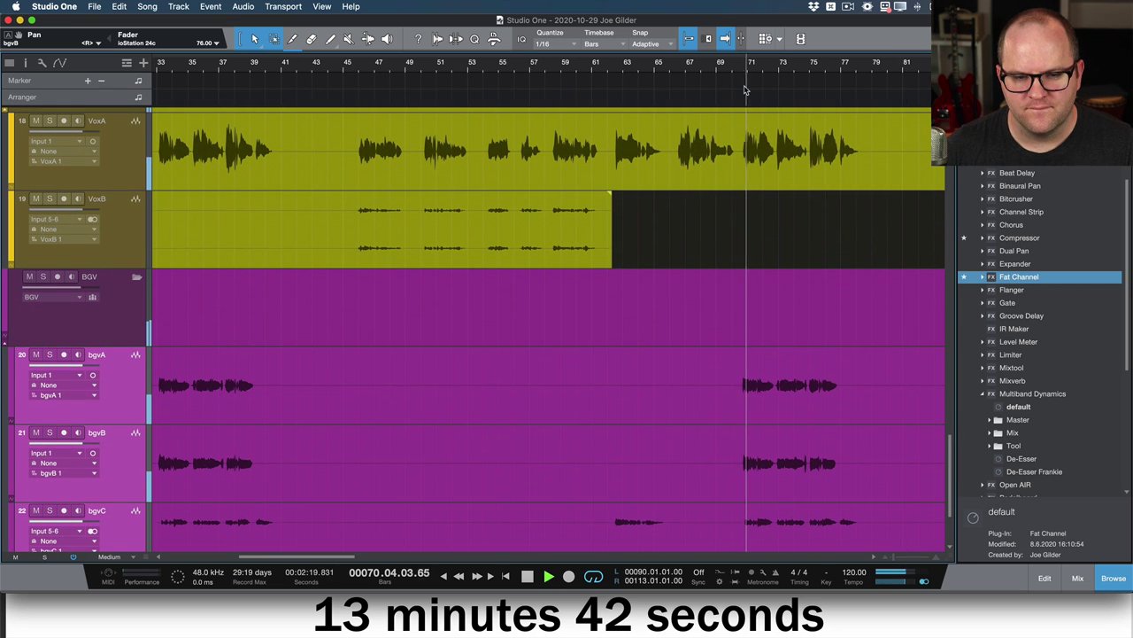
key("F3")
left_click(788, 225)
left_click(748, 283, "shift")
key("s")
key("s")
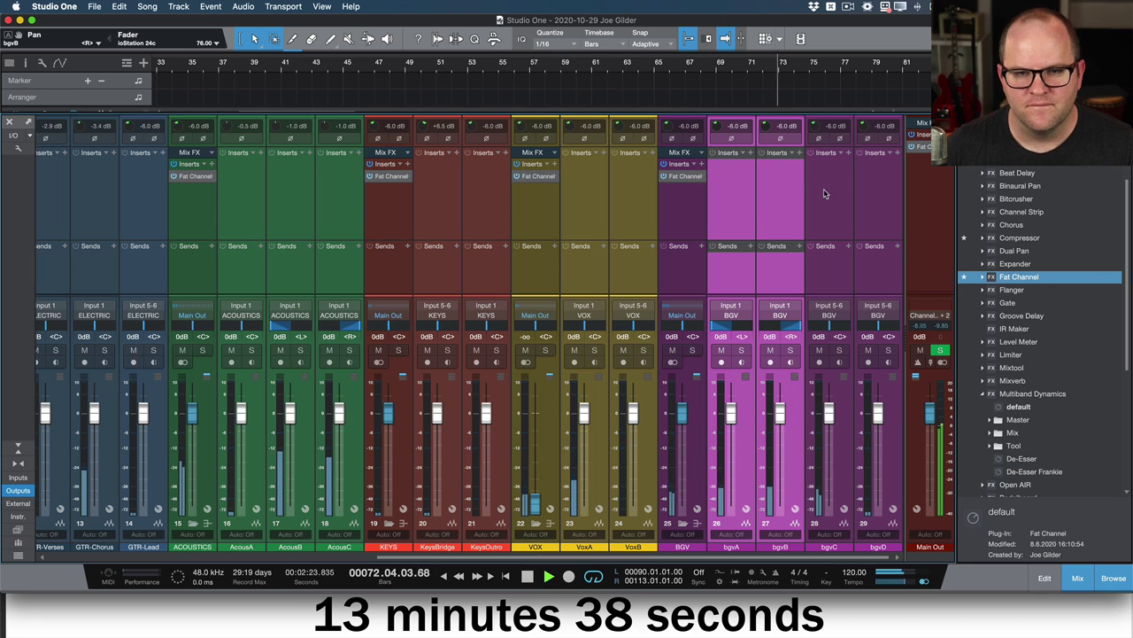
- Set bgvC's input gain to -3.4 dB and bgvA/bgvB's together to -5.0 dB
left_click(823, 193, "shift")
left_click(820, 172)
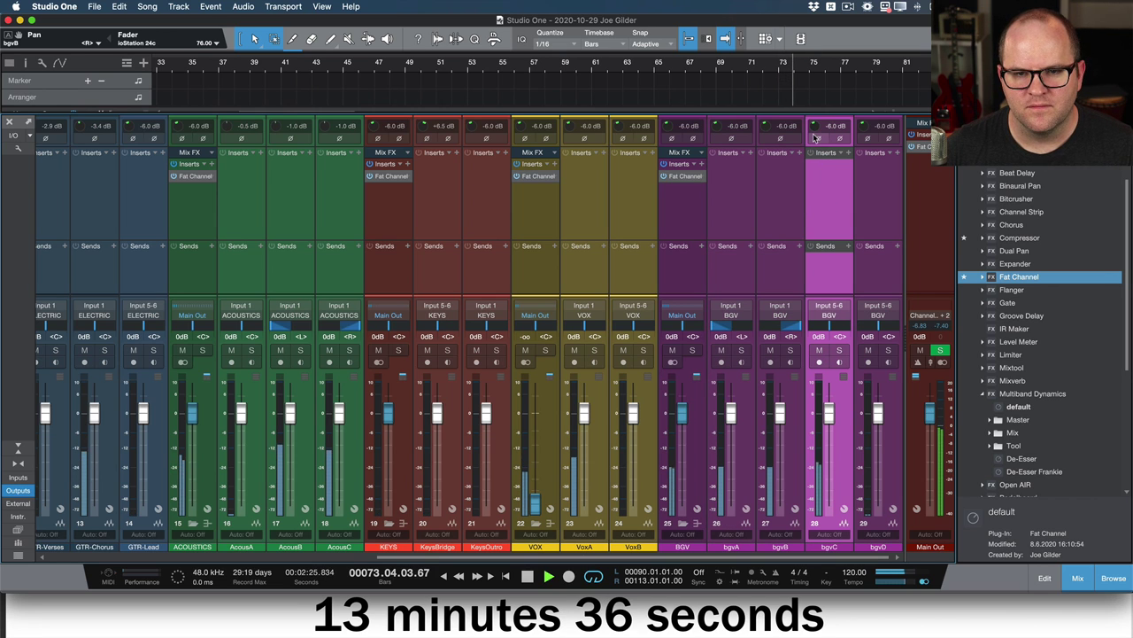
left_click(775, 194)
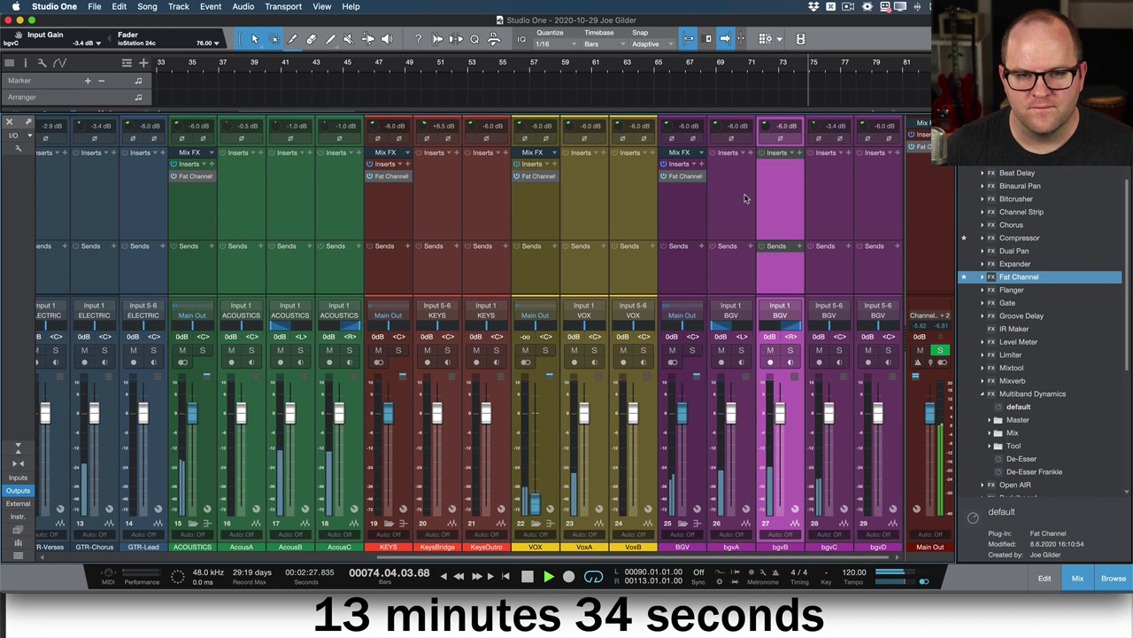
left_click(718, 146, "shift")
left_click_drag(718, 126, 715, 123)
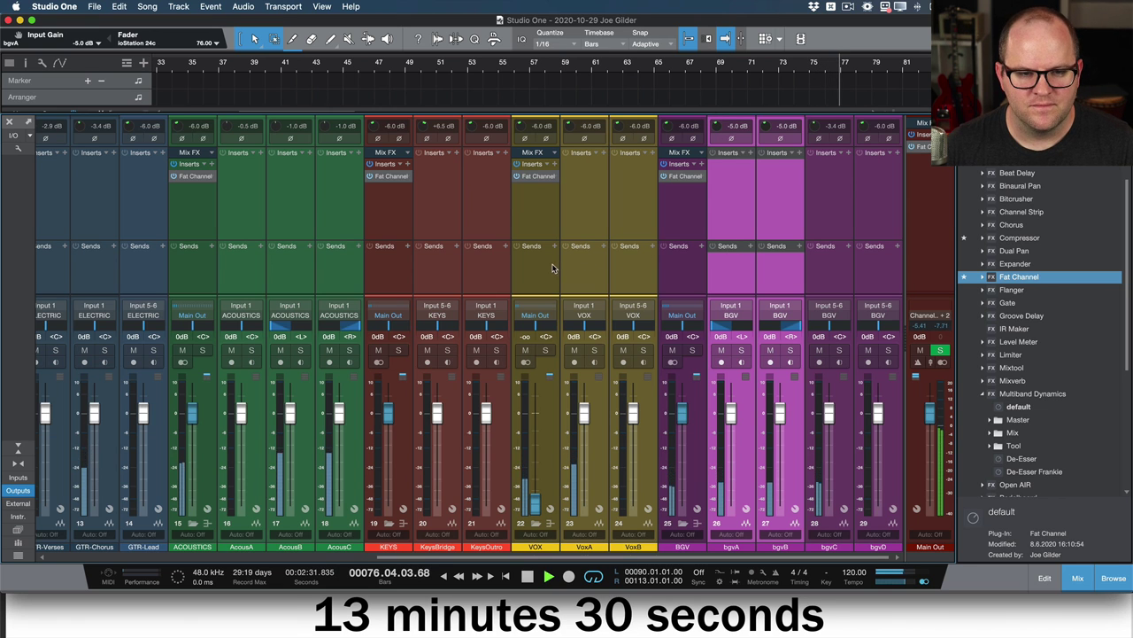
key("F3")
- Reset the VOX bus volume in the mixer
scroll(611, 292, "up", 5)
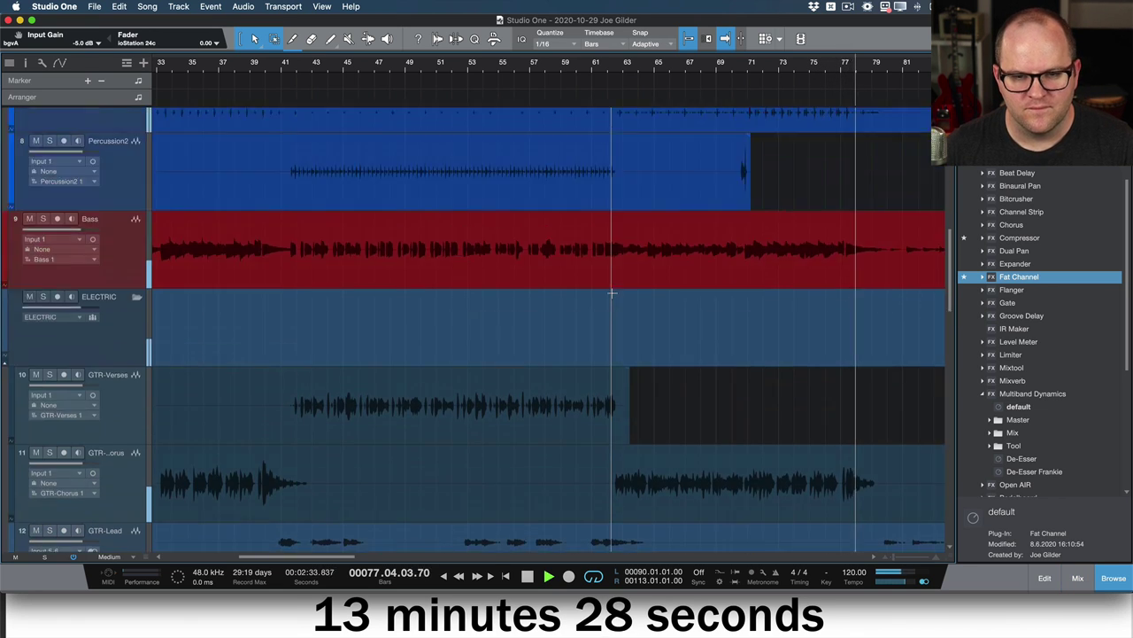
scroll(611, 292, "down", 10)
key("F3")
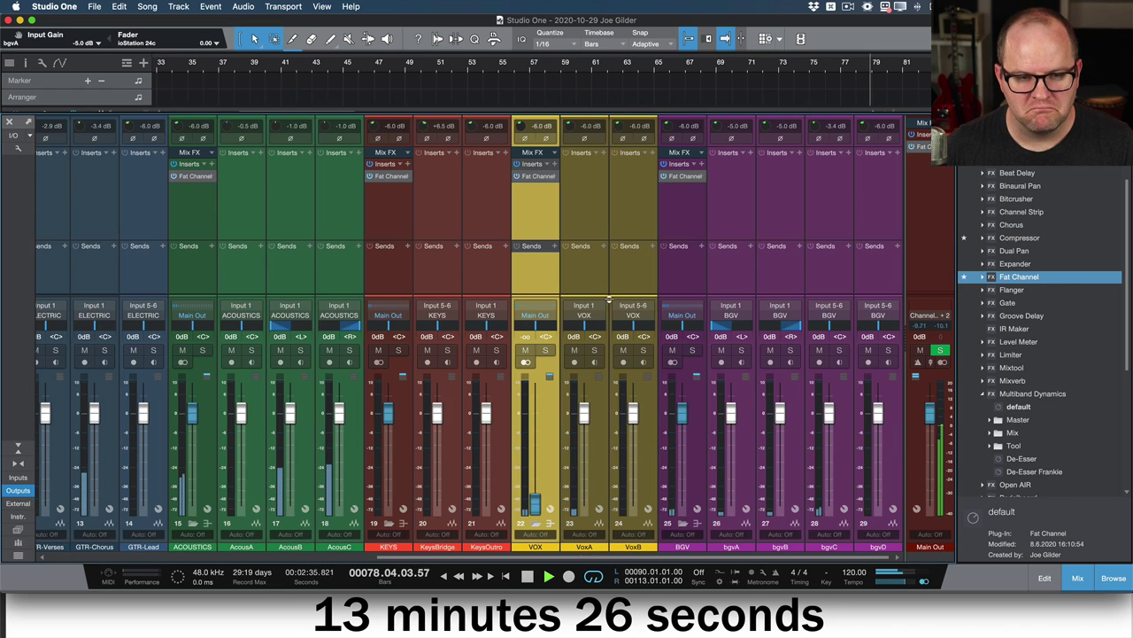
left_click(535, 503, "alt")
key("F3")
key("F3")
- Clear all solos and bring VoxA's input gain down to about -5.3 dB
left_click(570, 426)
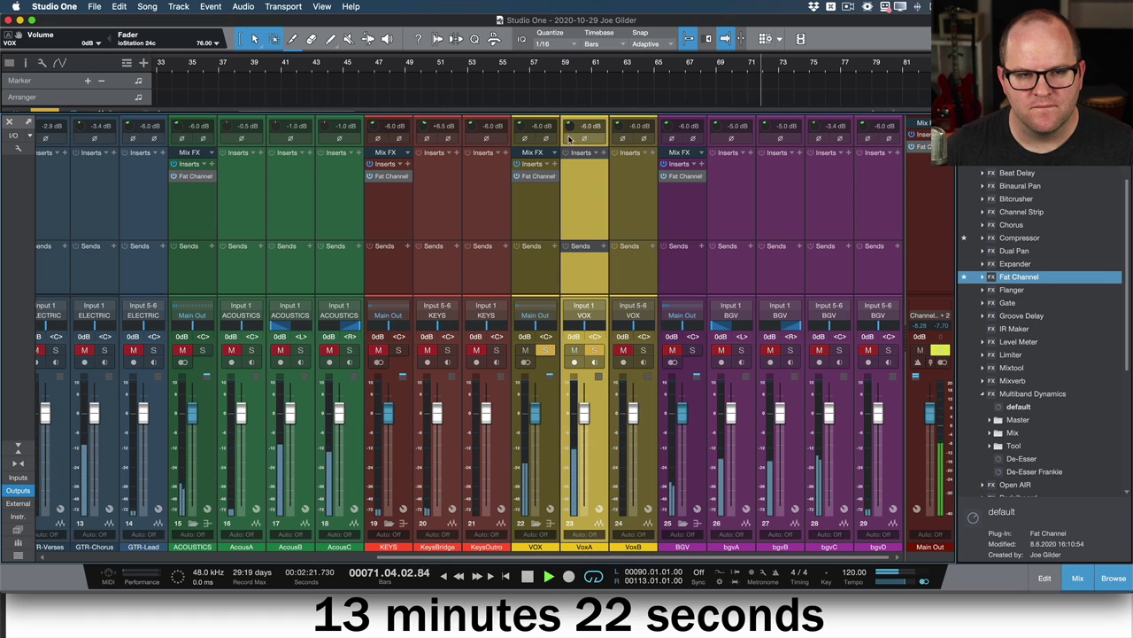
key("shift+s")
left_click_drag(569, 136, 566, 114)
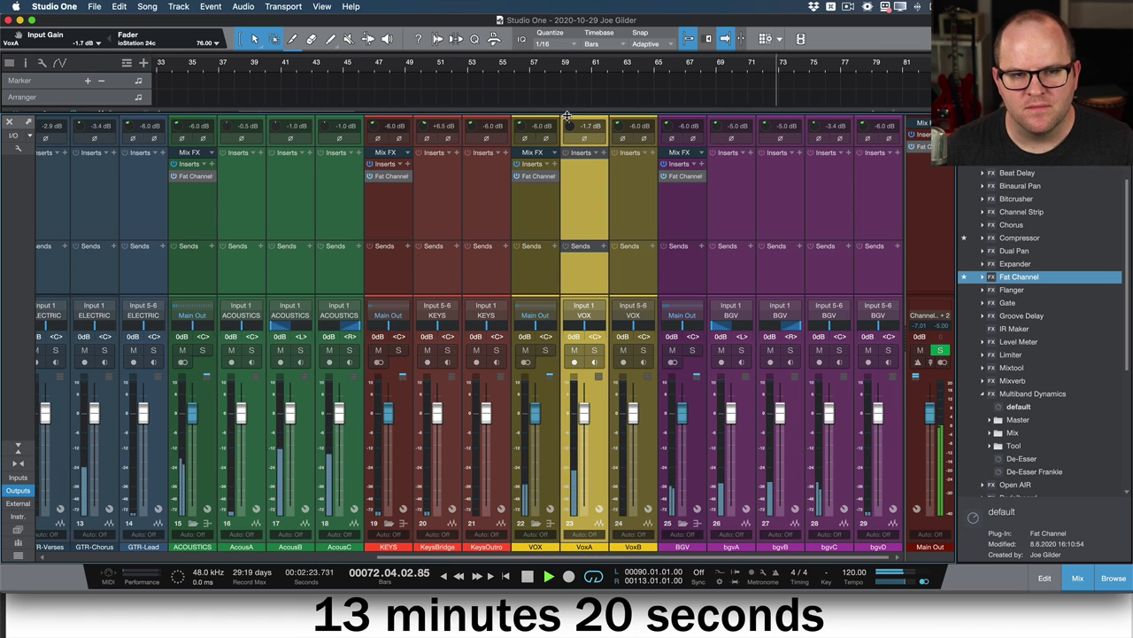
left_click_drag(567, 116, 569, 128)
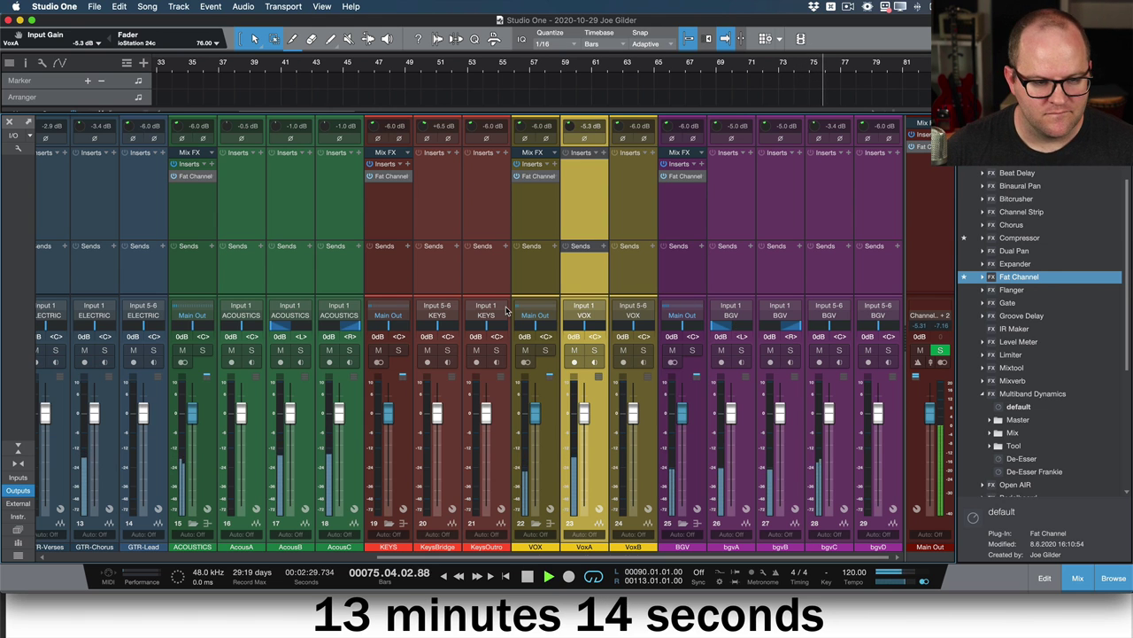
- Solo Percussion1 and audition it from bar 70
key("F3")
scroll(546, 213, "up", 5)
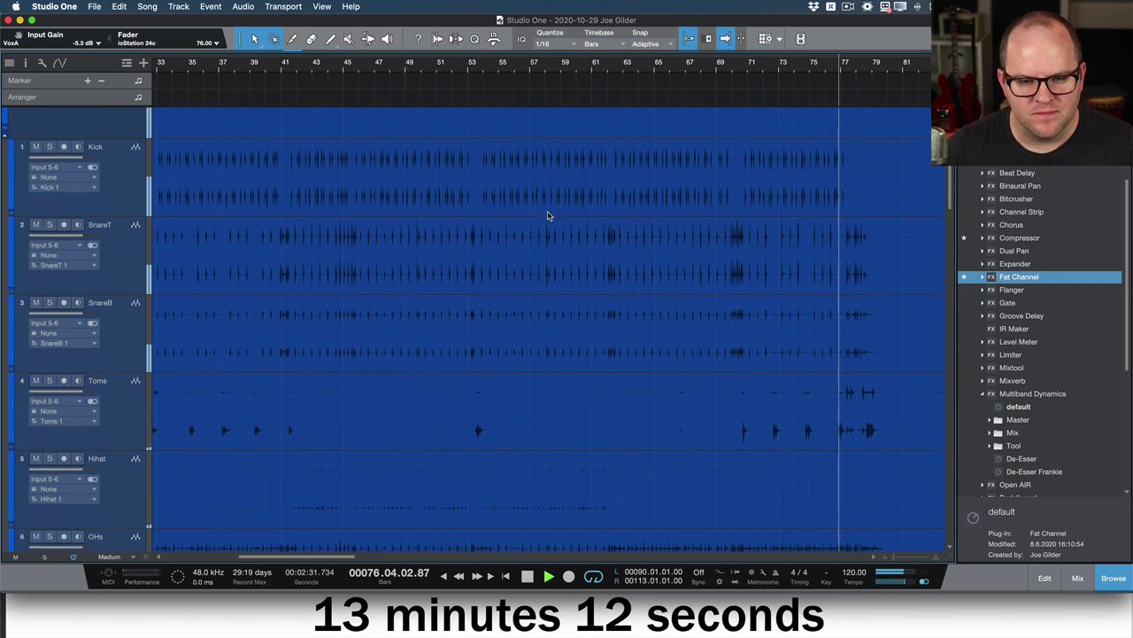
scroll(547, 215, "down", 3)
key("space")
left_click(247, 451)
key("s")
key("space")
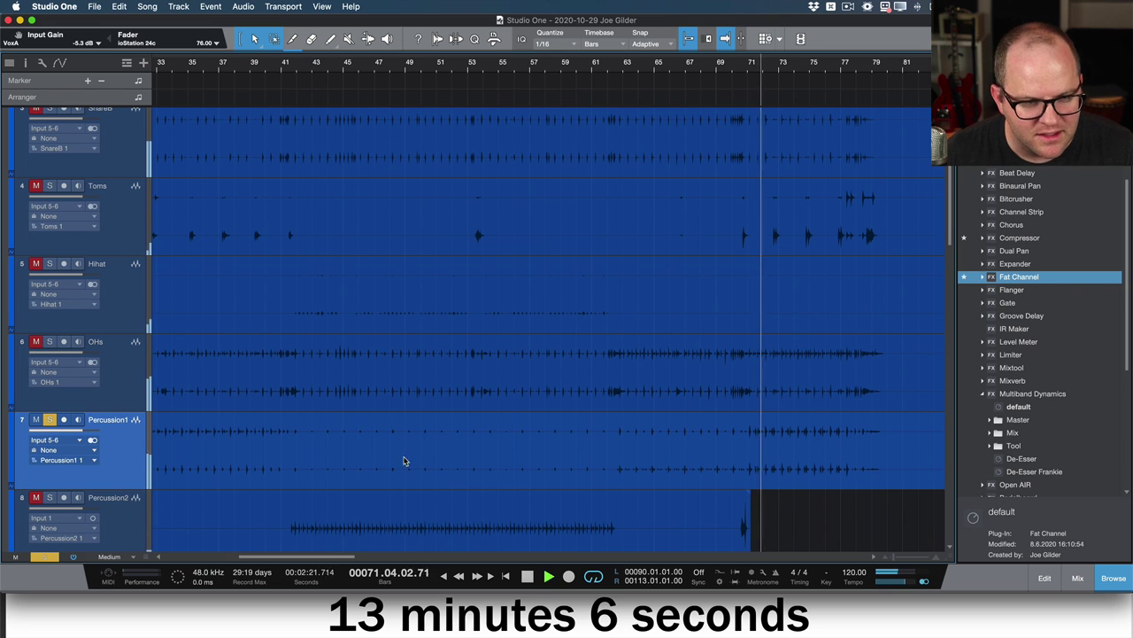
scroll(398, 461, "down", 1)
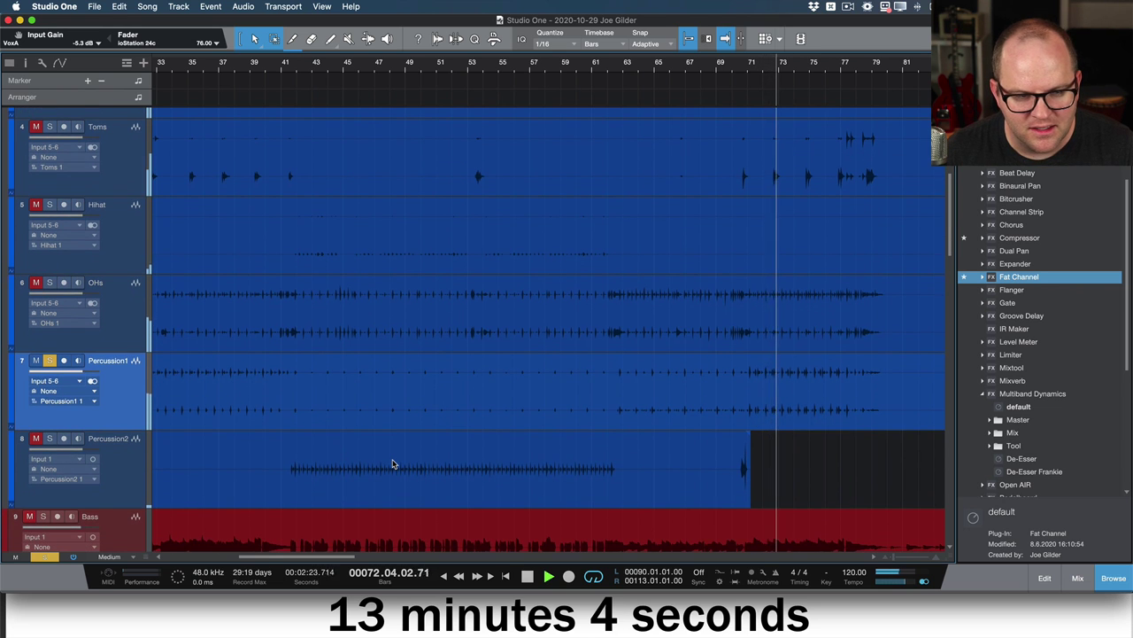
key("space")
- Lower Percussion1's input gain to -2.6 dB in the mixer
key("F3")
scroll(151, 179, "right", 3)
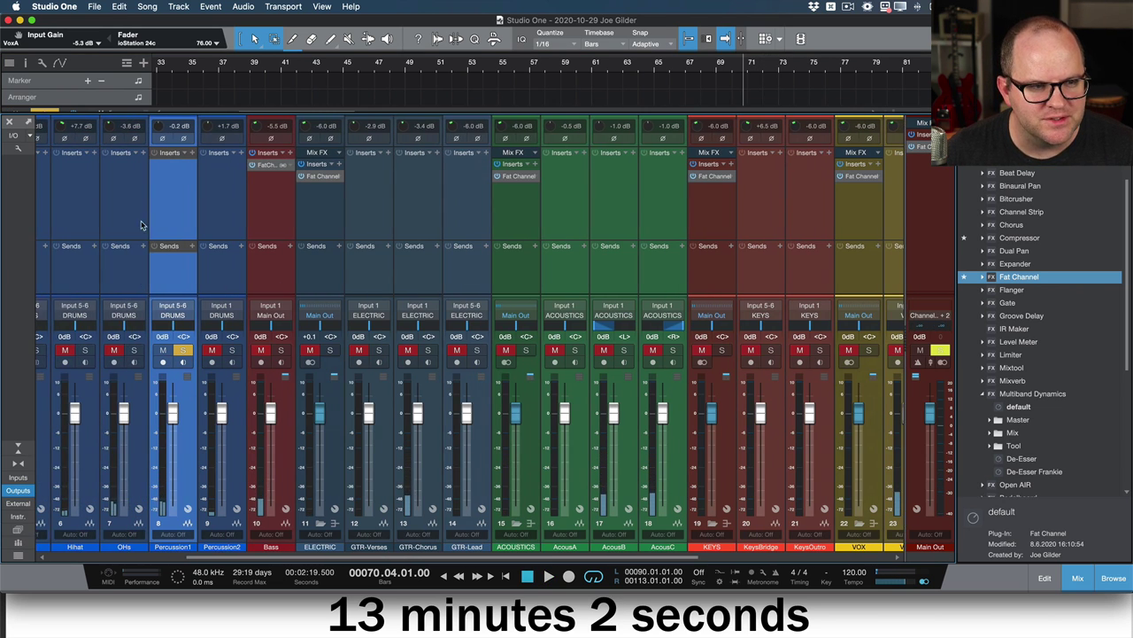
left_click_drag(161, 128, 160, 133)
key("space")
key("F3")
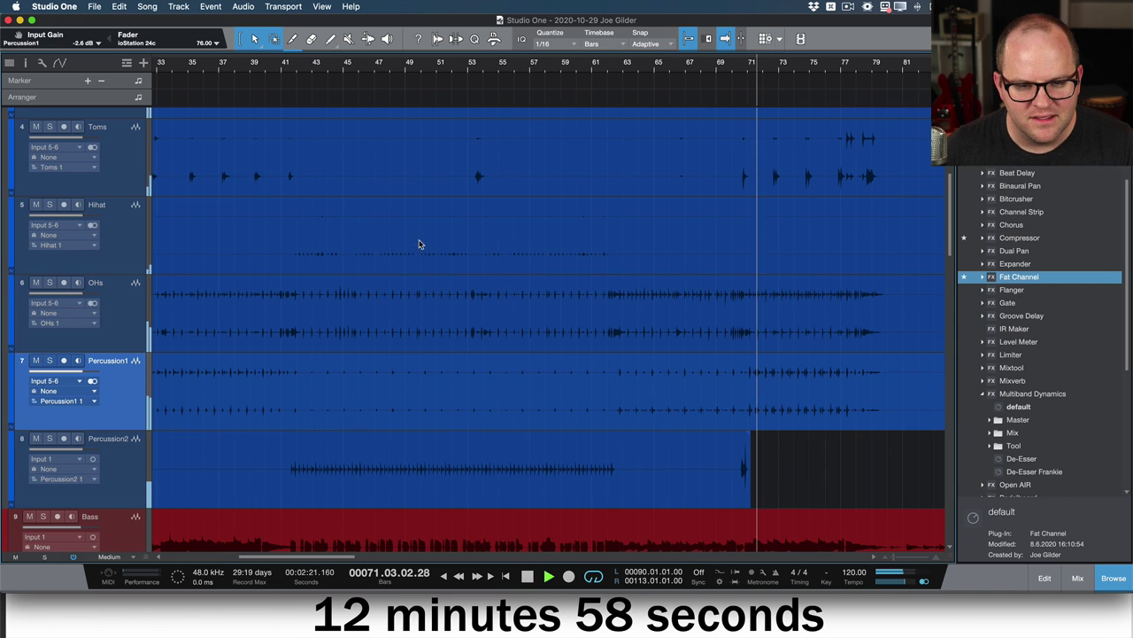
- Solo Percussion2 and try a volume cut on its short event near bar 70, then undo it
left_click(733, 456)
key("s")
key("space")
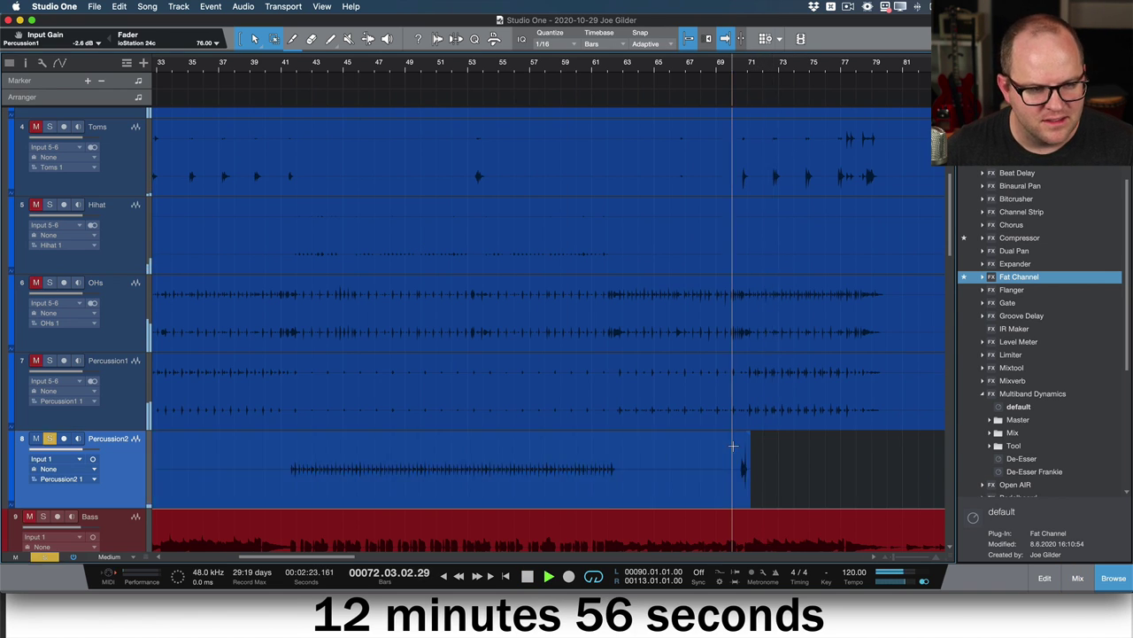
key("space")
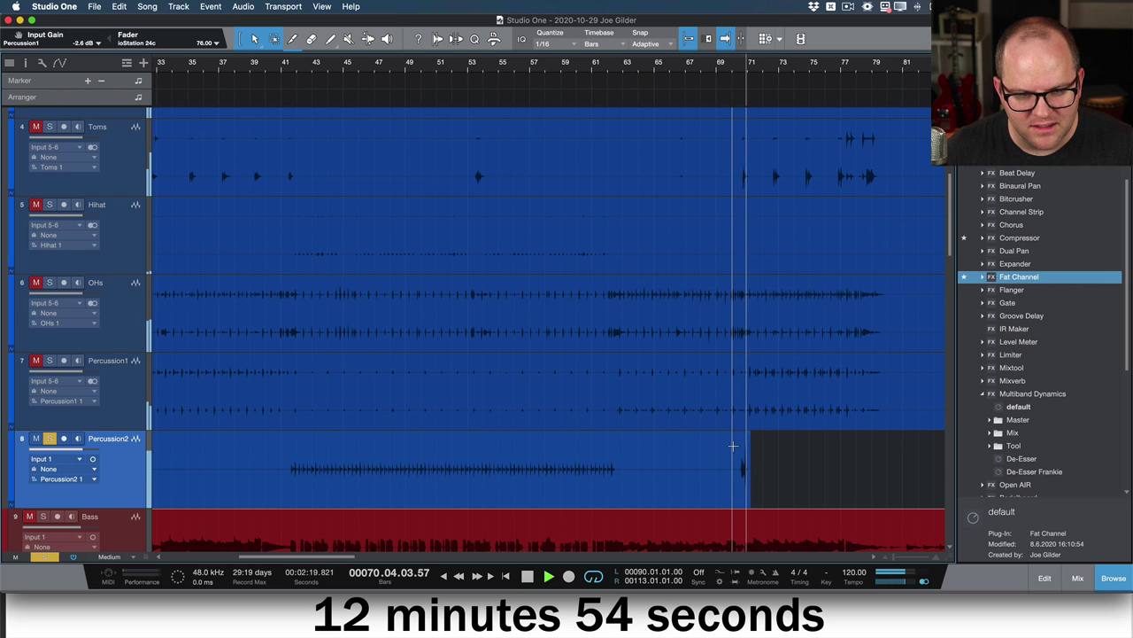
key("space")
key("e")
key("e")
key("e")
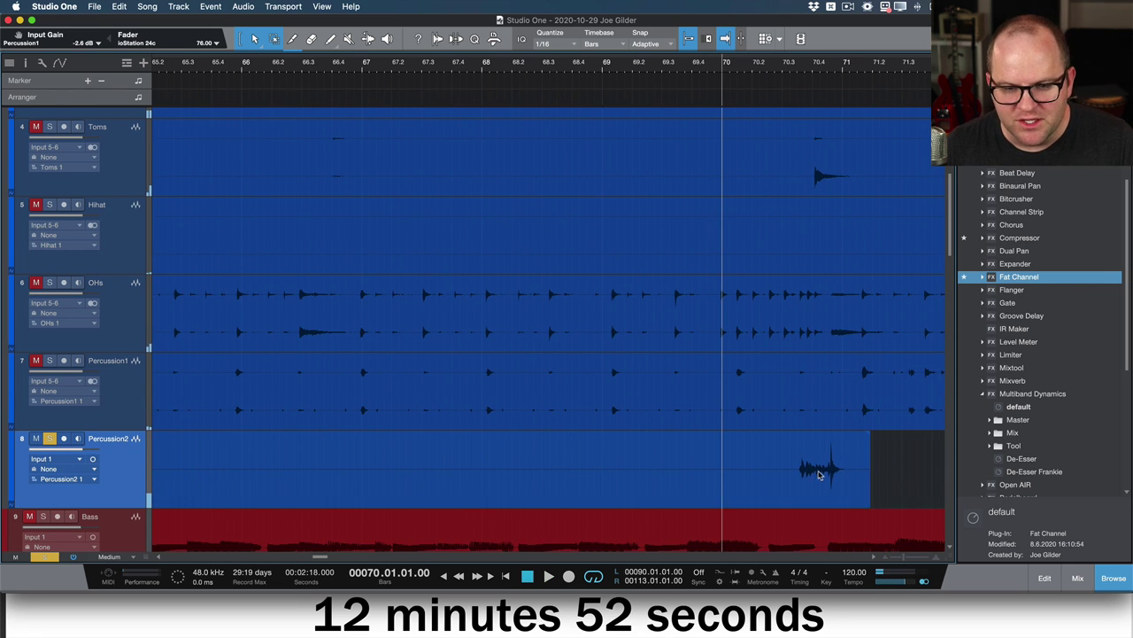
scroll(834, 474, "right", 5)
scroll(839, 471, "left", 1)
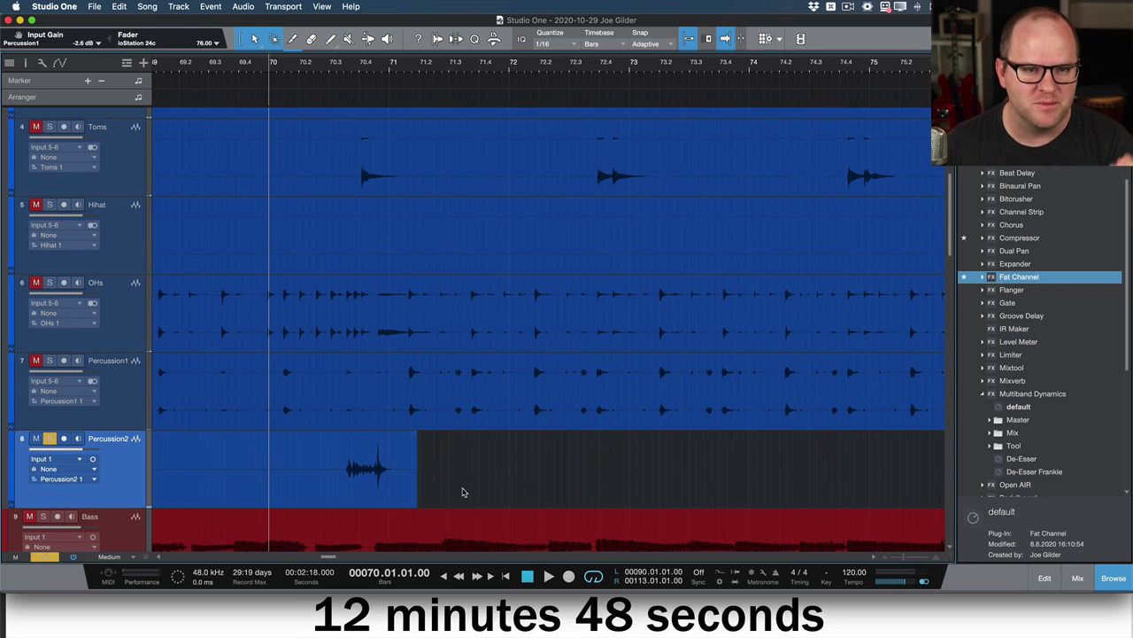
left_click(335, 474)
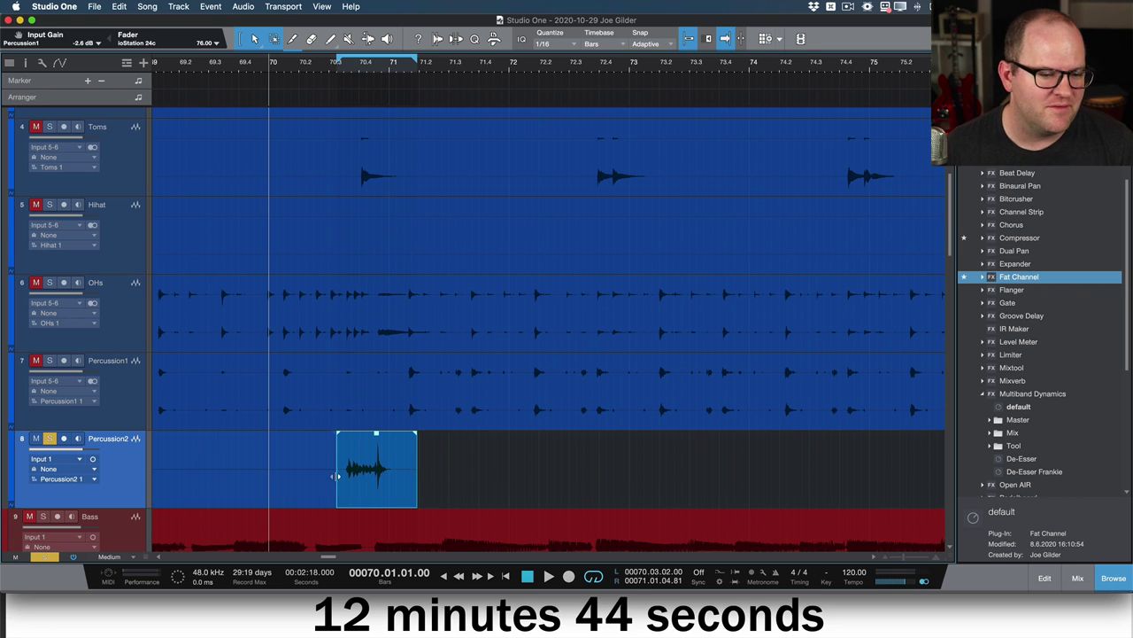
mouse_move(376, 434)
left_mouse_down()
mouse_move(376, 458)
mouse_move(377, 447)
left_mouse_up()
key("space")
- Scroll the arrangement down to the guitar and acoustic tracks
scroll(542, 447, "down", 3)
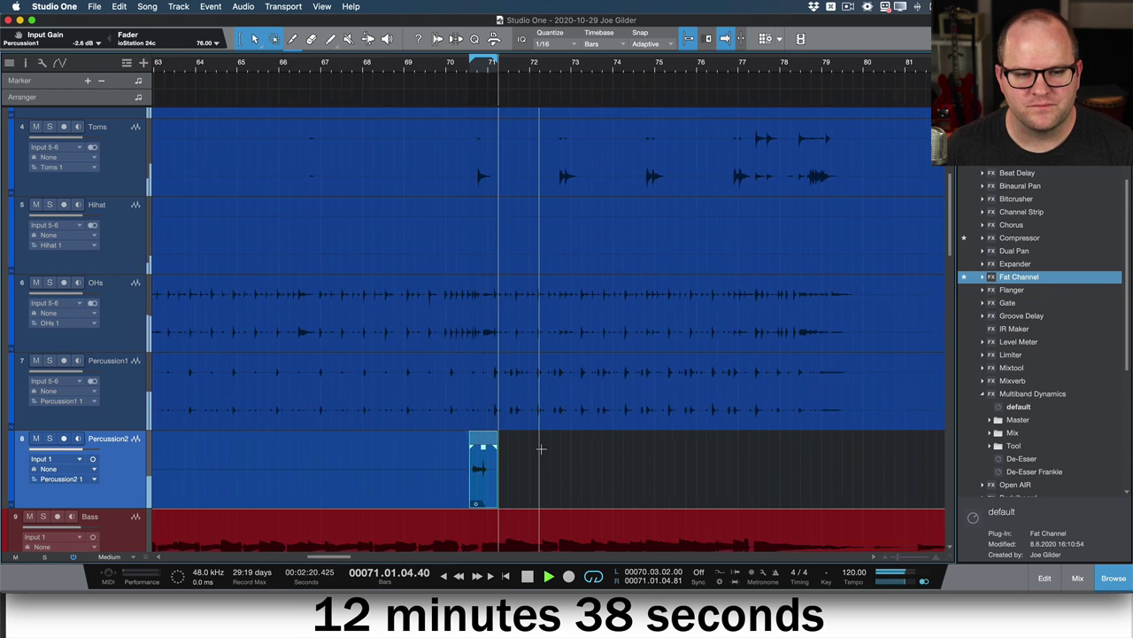
scroll(541, 449, "down", 3)
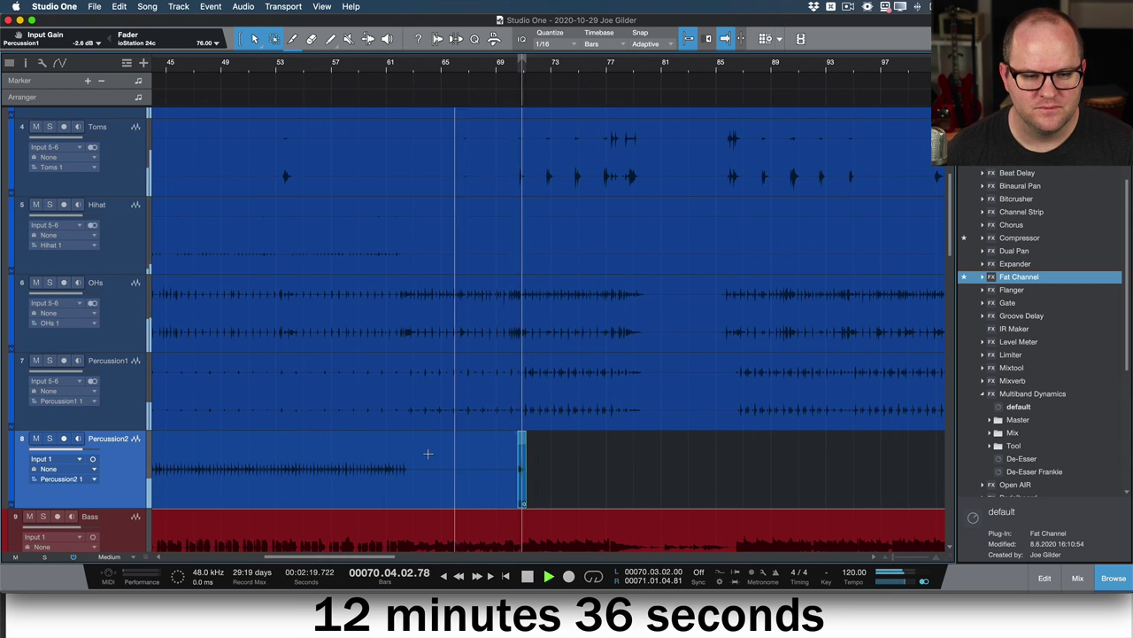
scroll(418, 451, "down", 5)
scroll(416, 452, "down", 3)
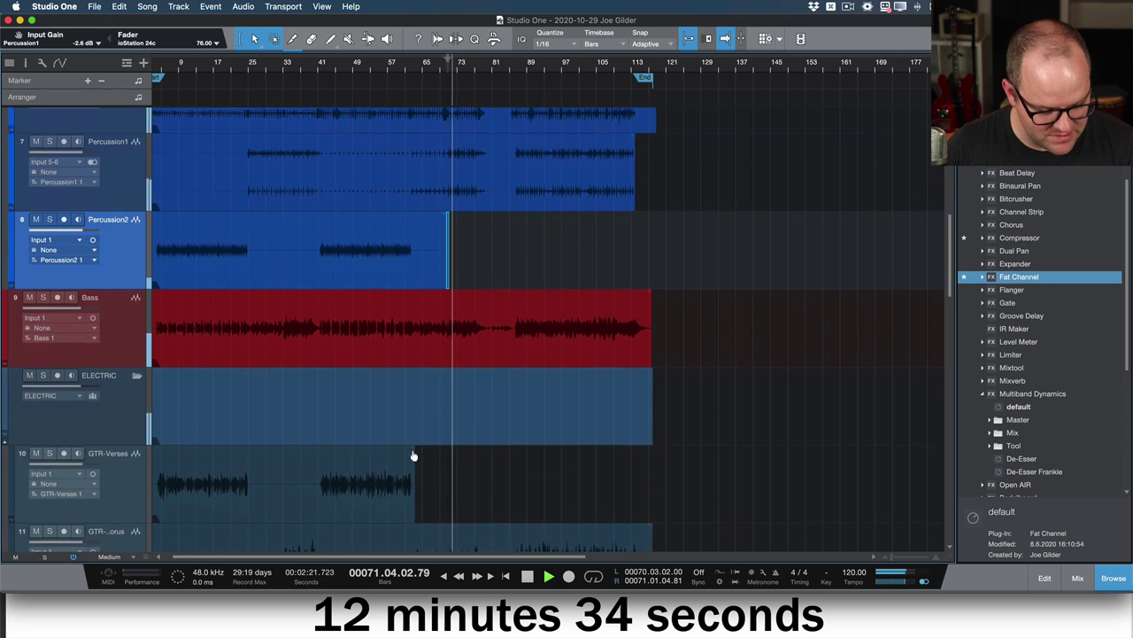
scroll(412, 454, "down", 3)
scroll(416, 453, "up", 1)
scroll(351, 455, "down", 2)
scroll(350, 455, "down", 6)
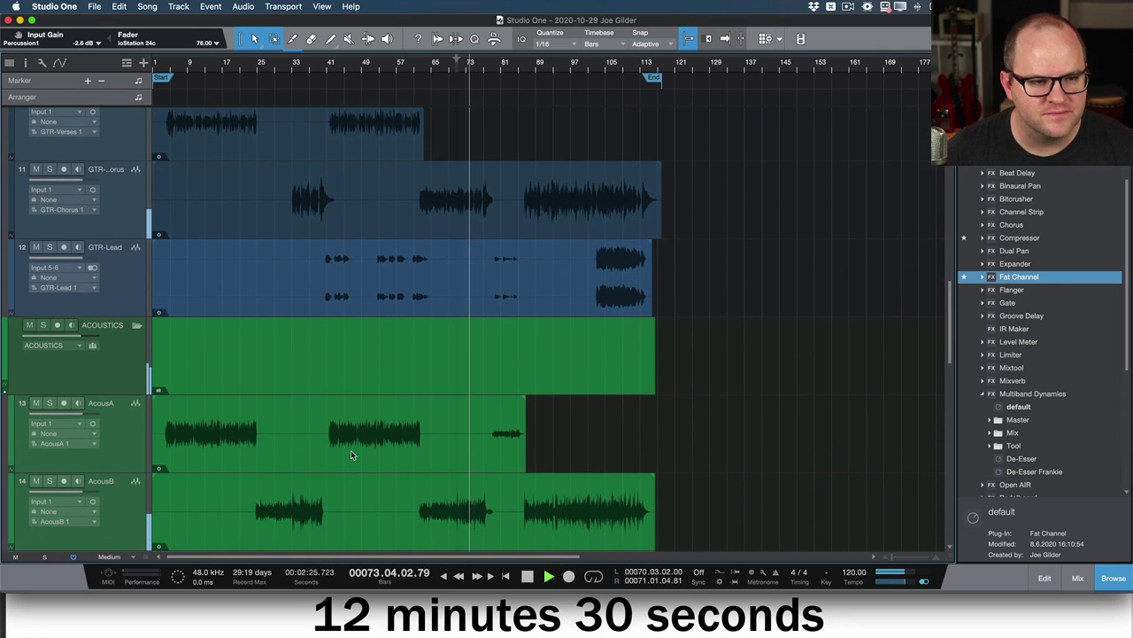
scroll(351, 455, "up", 1)
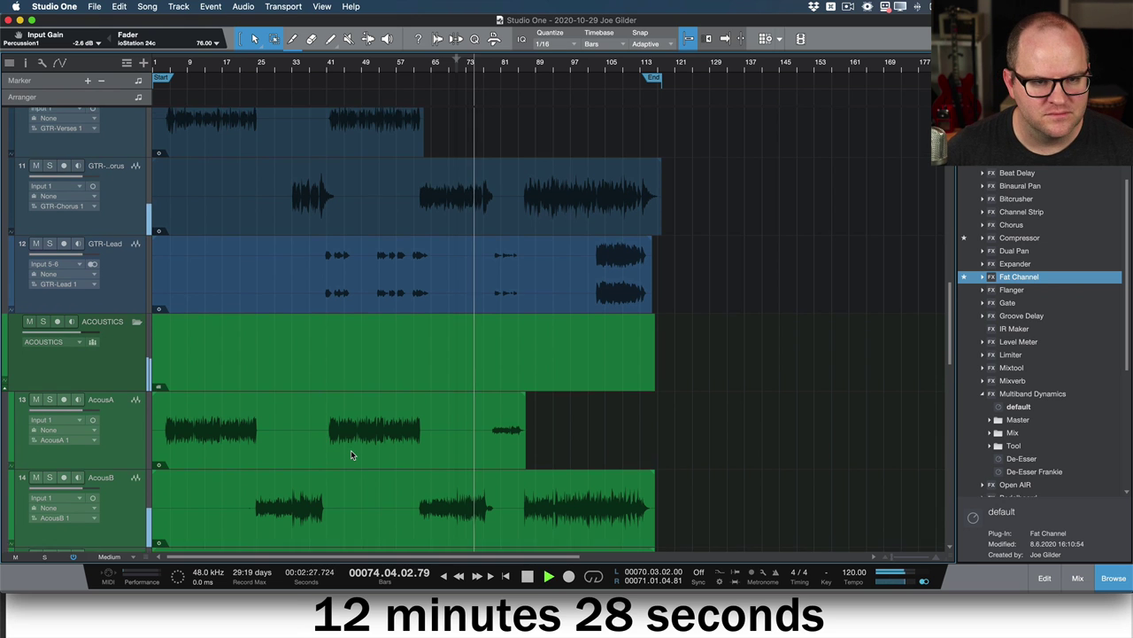
scroll(350, 455, "up", 2)
- Solo GTR-Chorus, raise its input gain to -2.9 dB, then unsolo and stop playback
left_click(123, 274)
key("s")
key("F3")
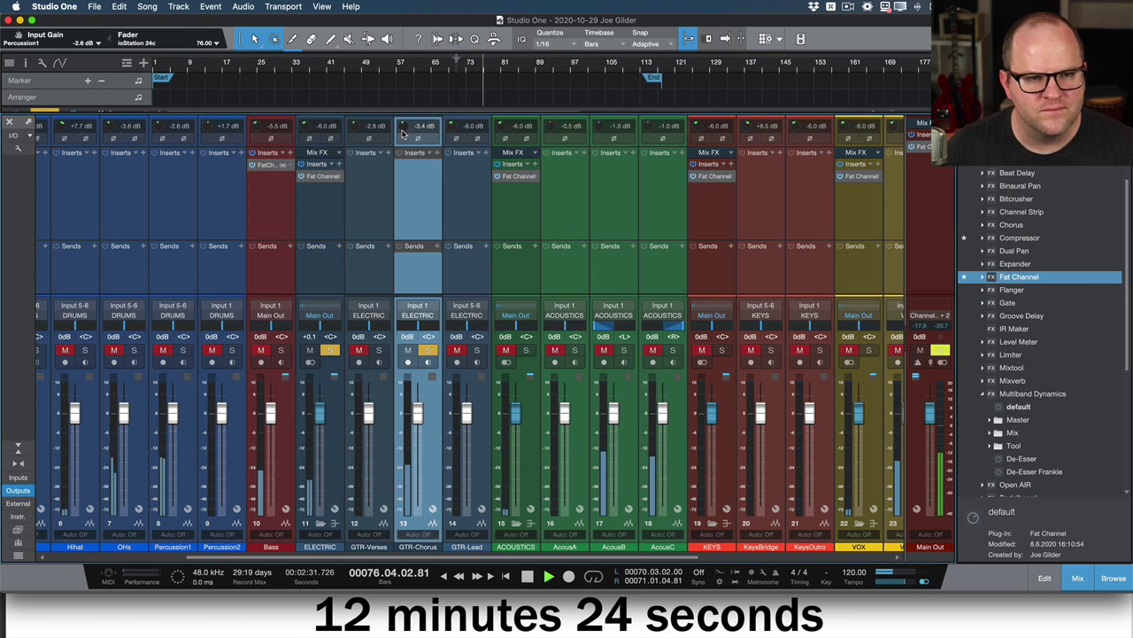
left_click_drag(403, 131, 403, 127)
key("s")
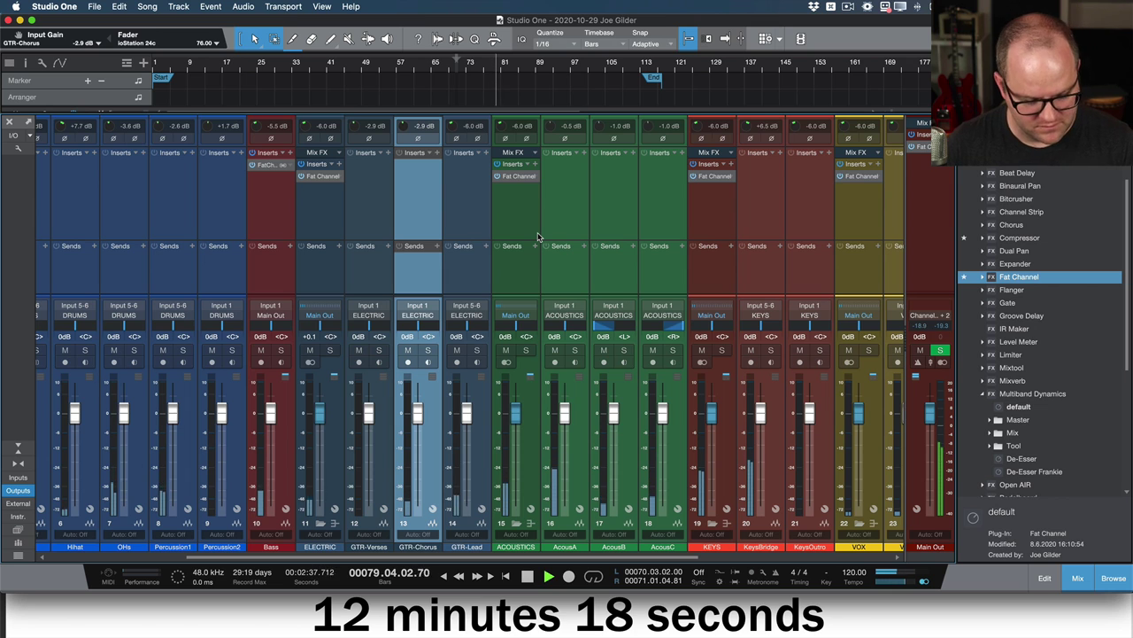
key("space")
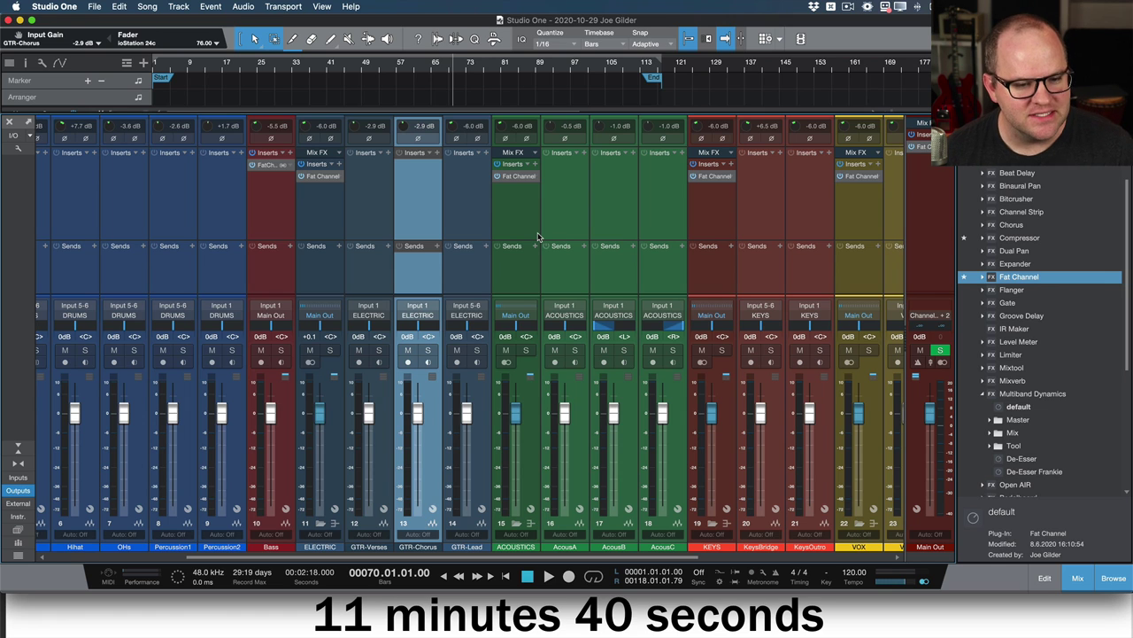
key("space")
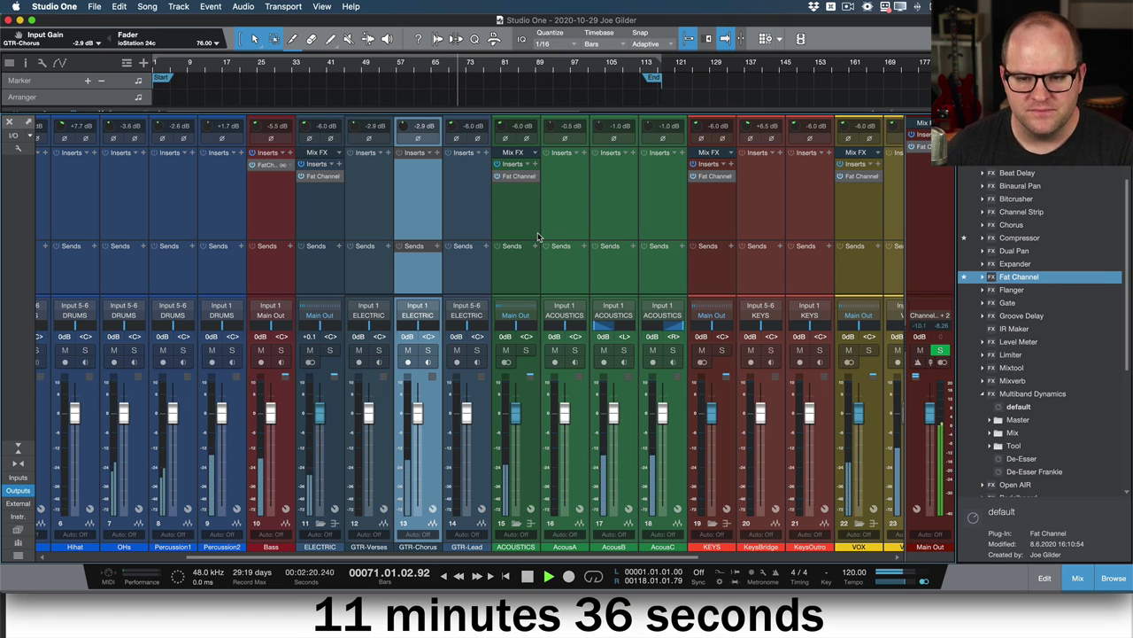
key("space")
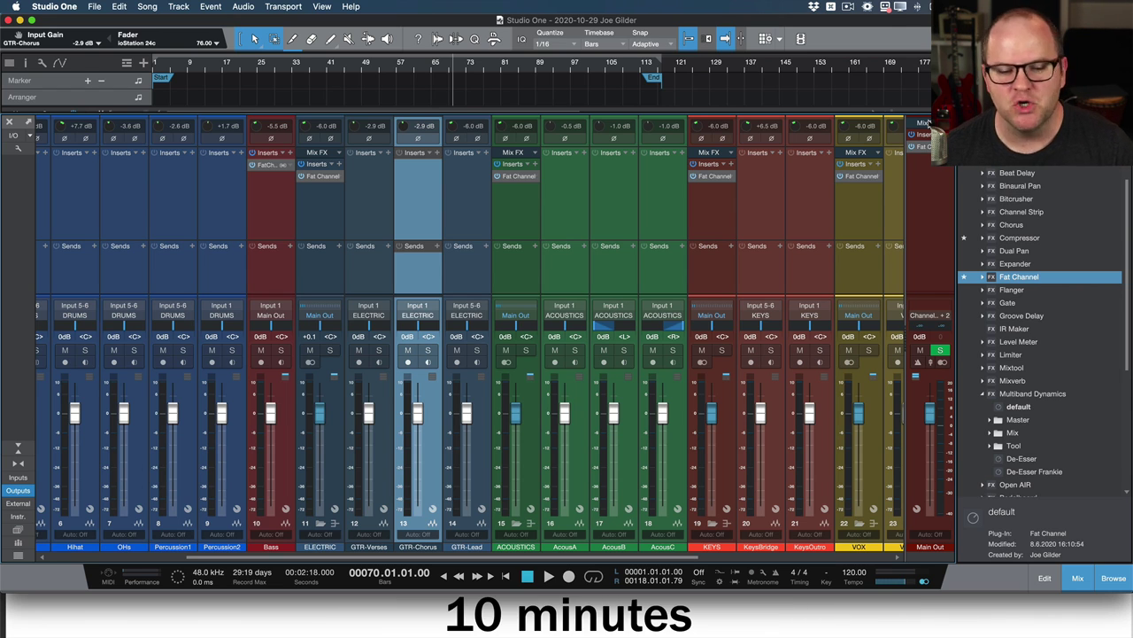
- Move the Console Shaper window to the centre and set its drive to 1.68 dB
left_click(887, 211)
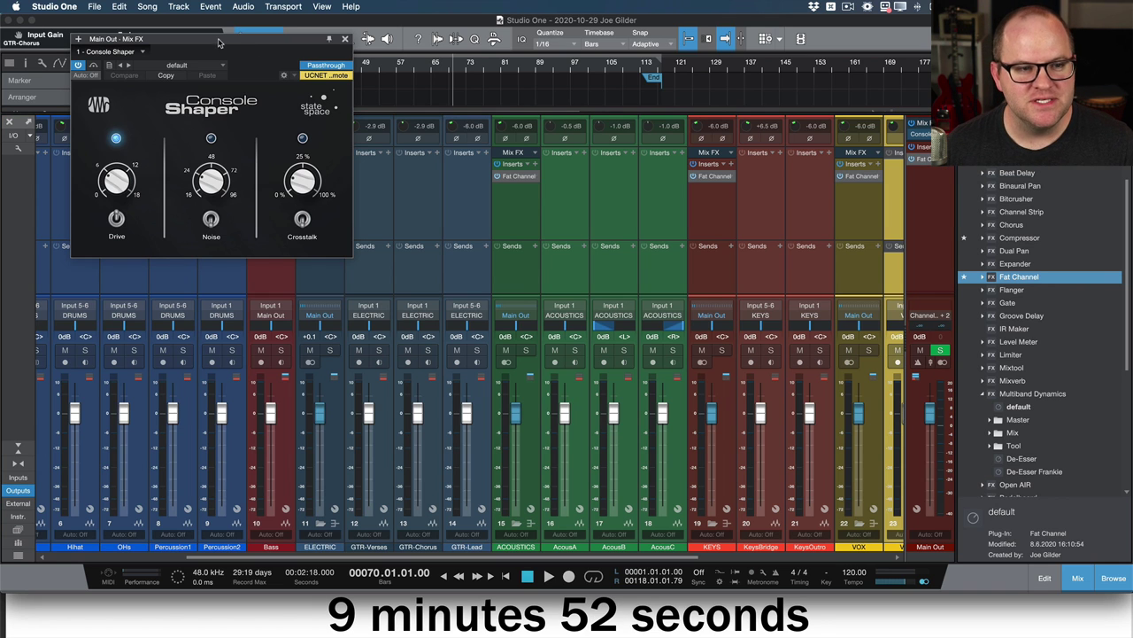
left_click_drag(219, 42, 487, 154)
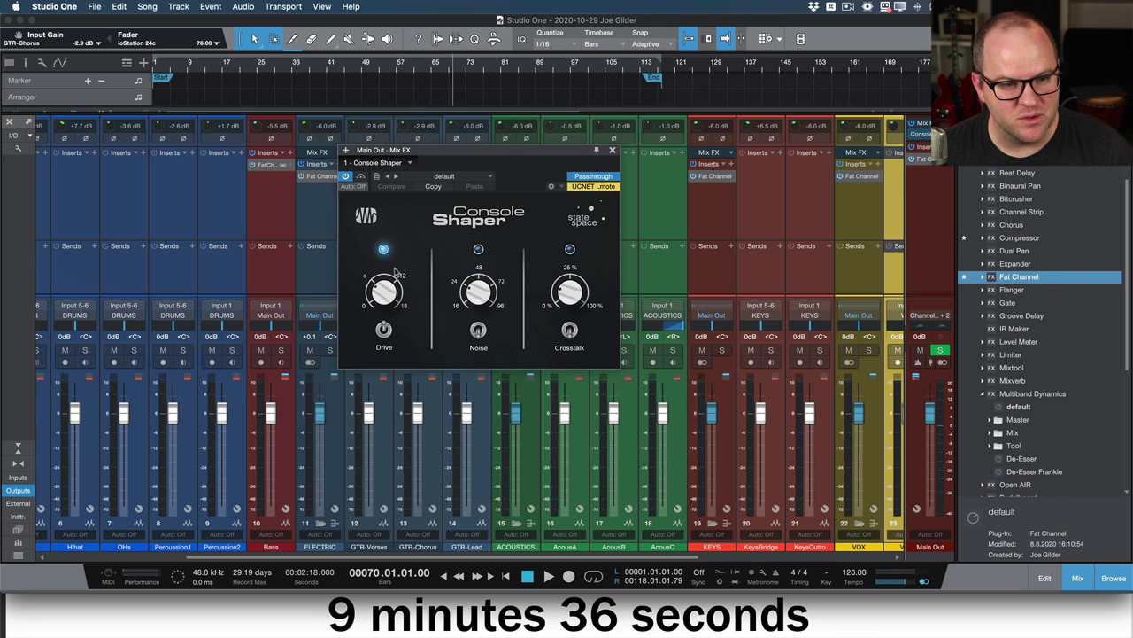
left_click_drag(384, 324, 396, 348)
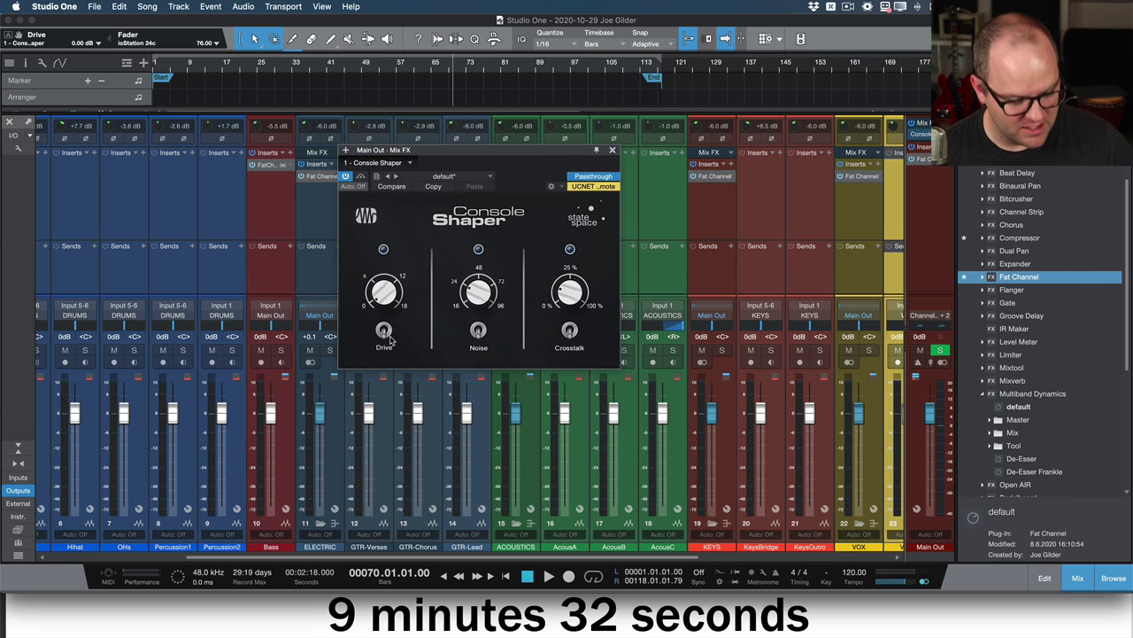
key("space")
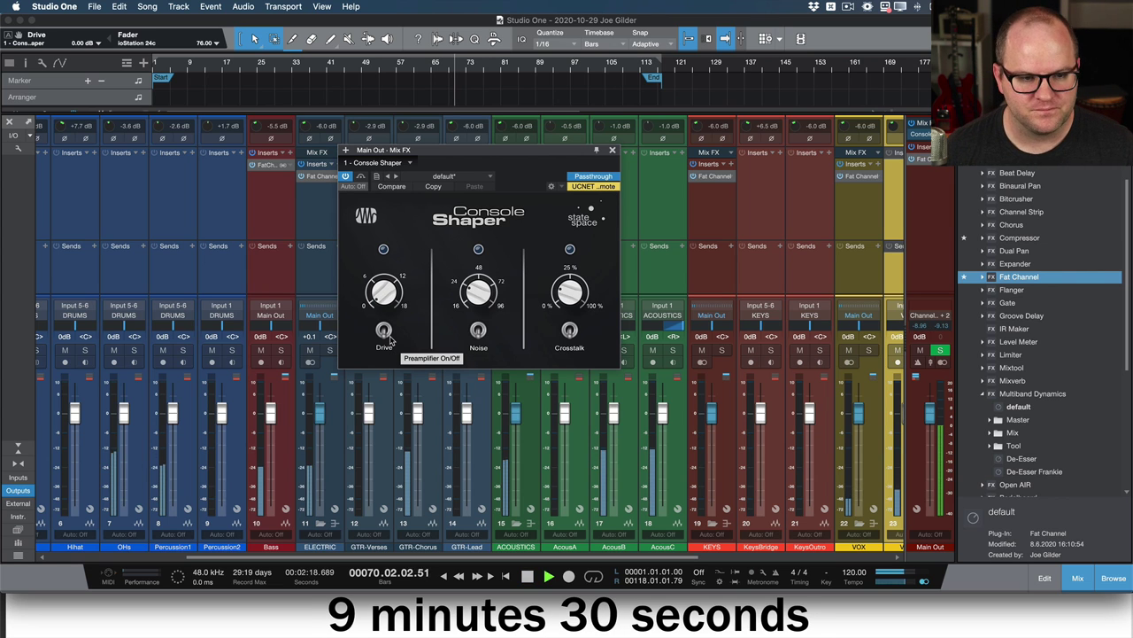
- Enable and raise Drive, leave Noise off, and turn on Crosstalk at 3 %
left_click(383, 331)
left_click_drag(382, 292, 371, 250)
left_click(478, 330)
left_click(479, 330)
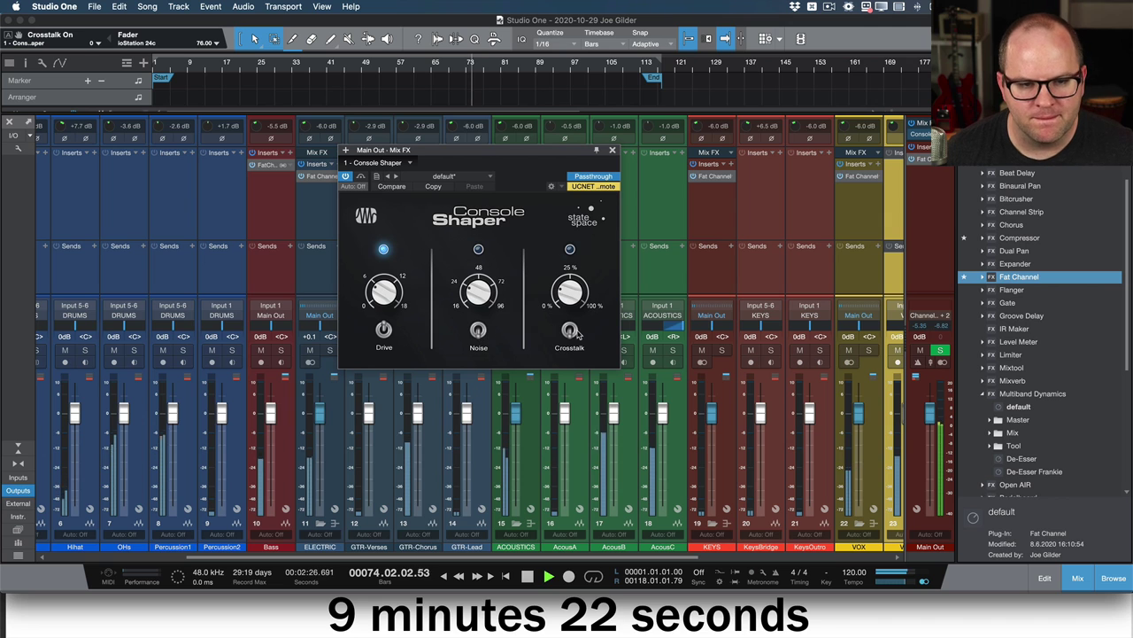
left_click(567, 248)
scroll(563, 274, "down", 6)
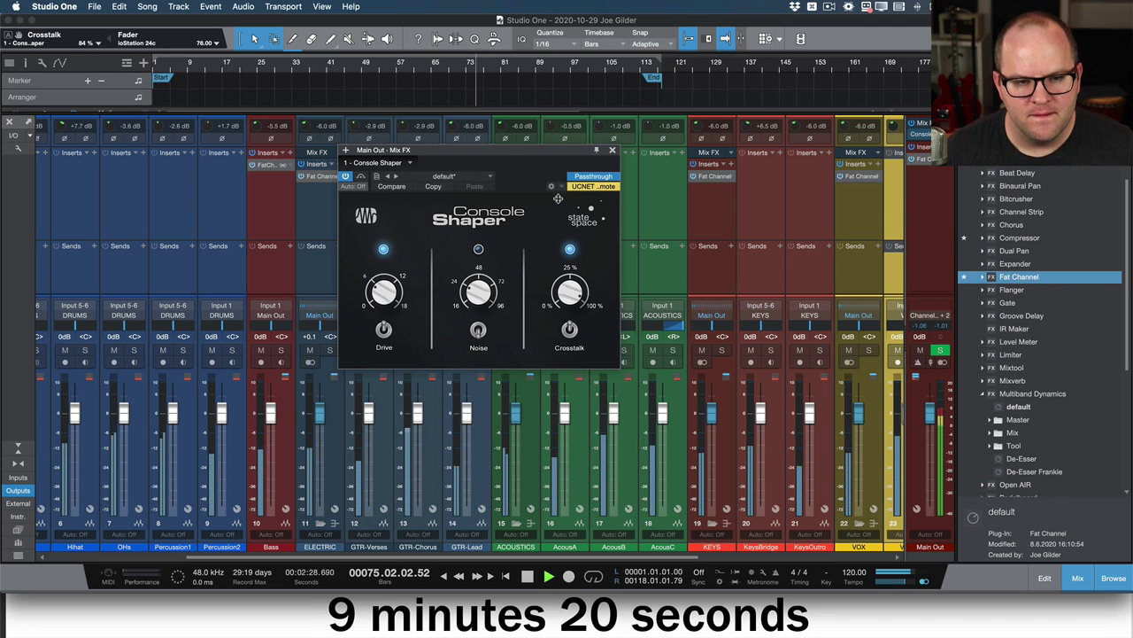
left_click_drag(563, 274, 567, 290)
key("space")
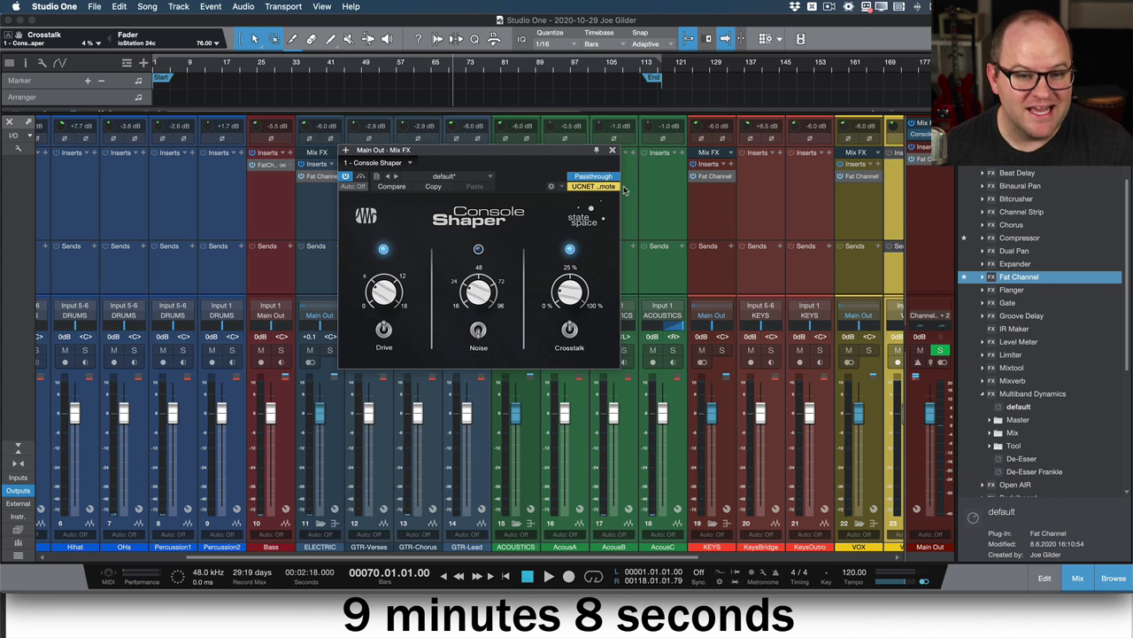
left_click(612, 150)
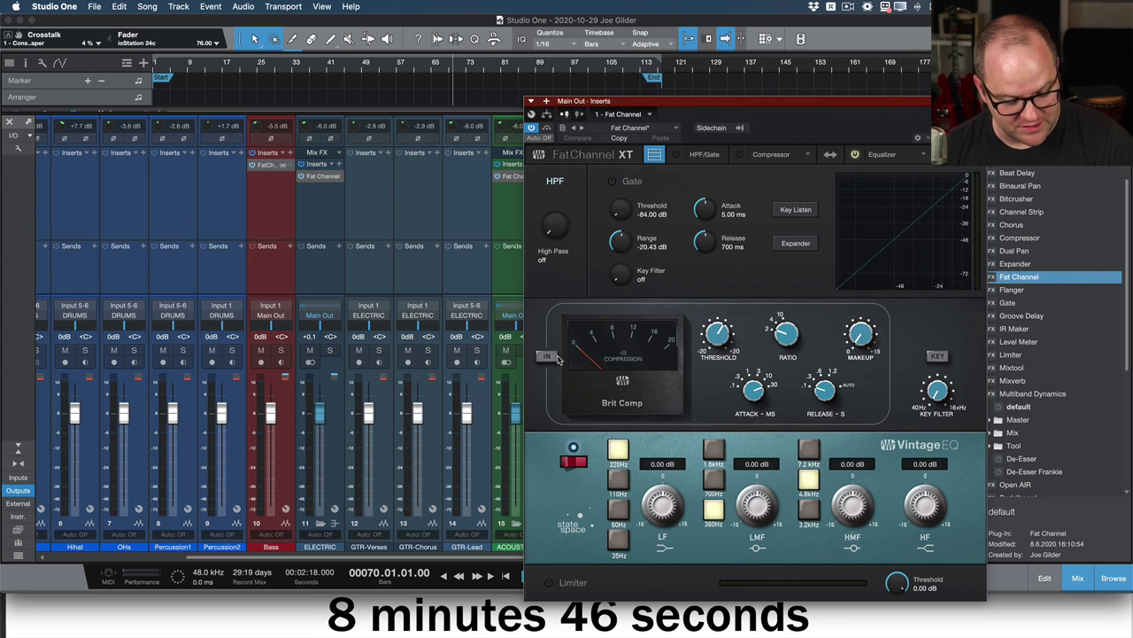
- Switch on the Main Out Brit Comp compressor and A/B it during playback
left_click(556, 357)
left_click(556, 357)
left_click(556, 357)
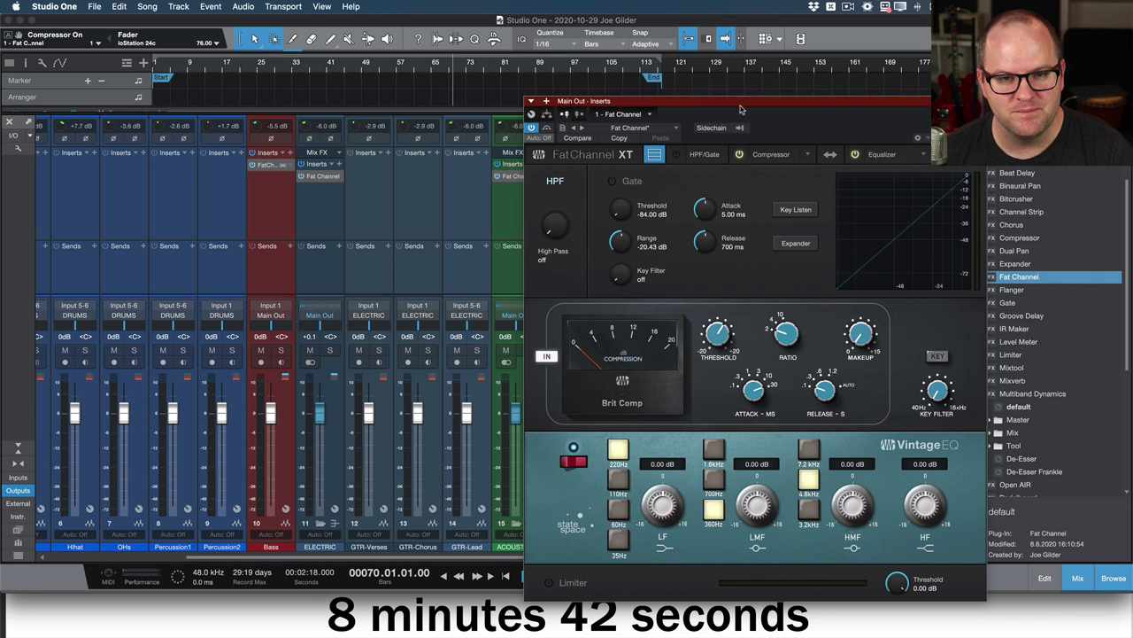
left_click_drag(742, 108, 291, 48)
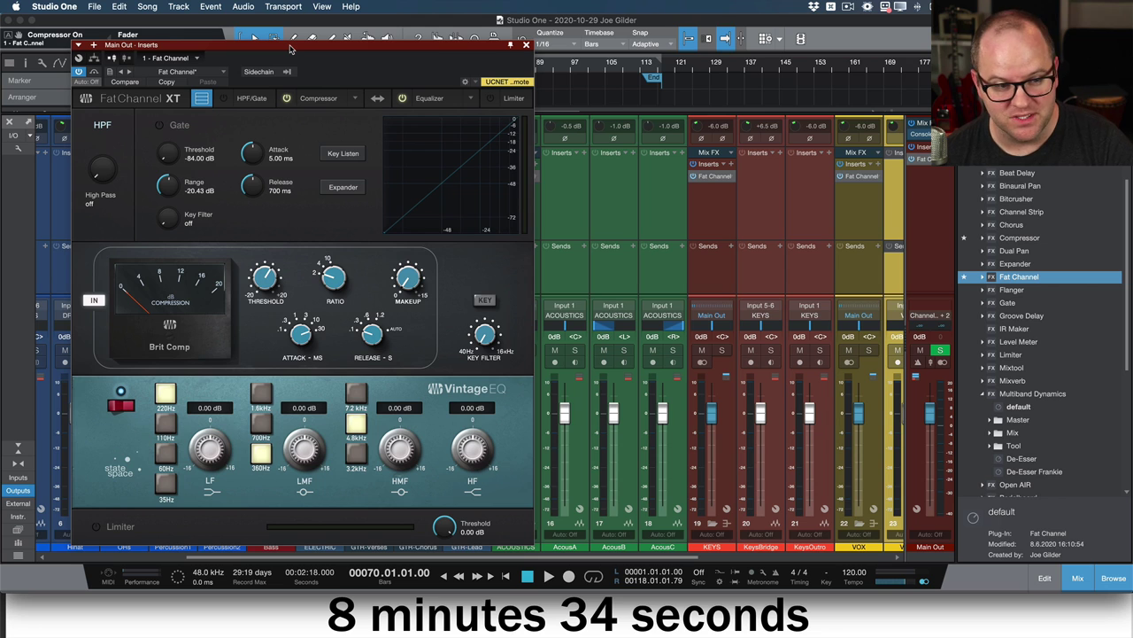
key("space")
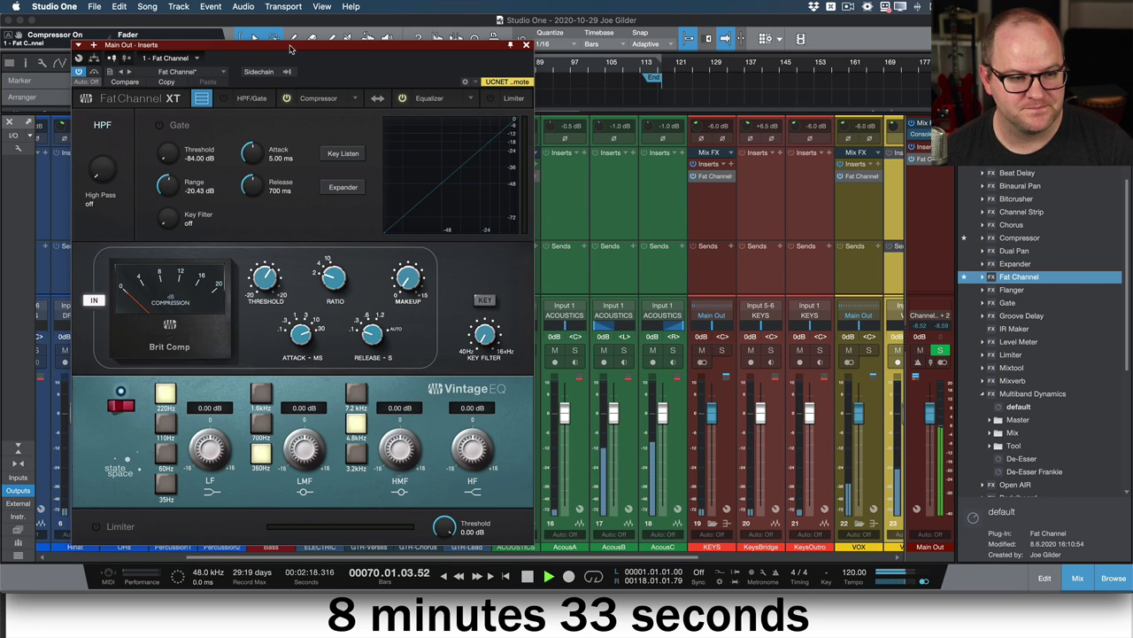
left_click(92, 301)
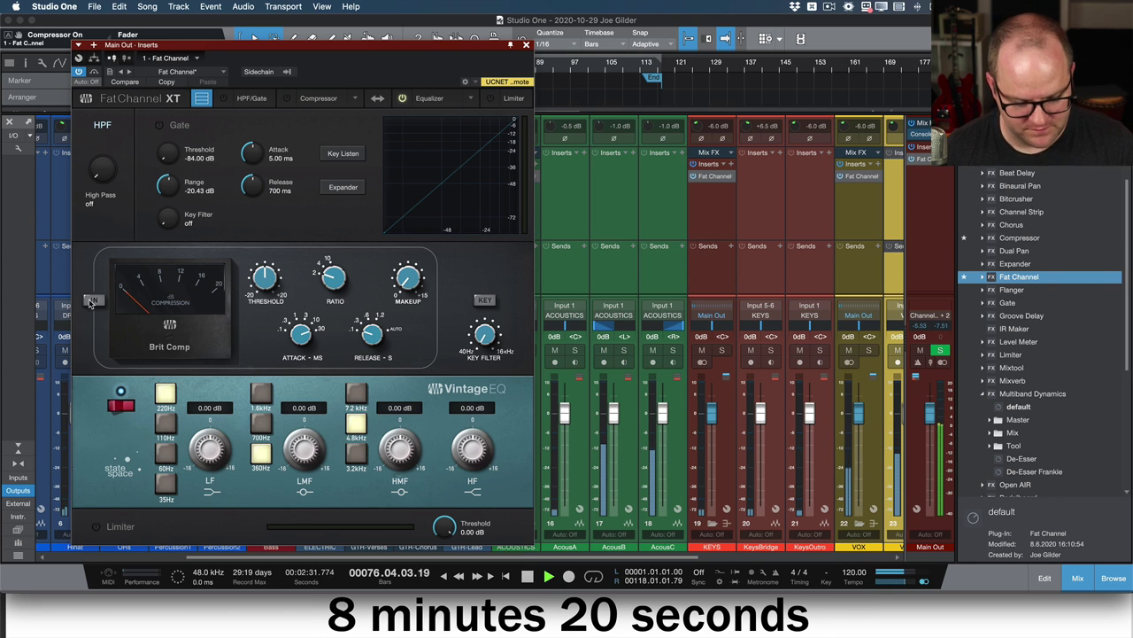
left_click(92, 301)
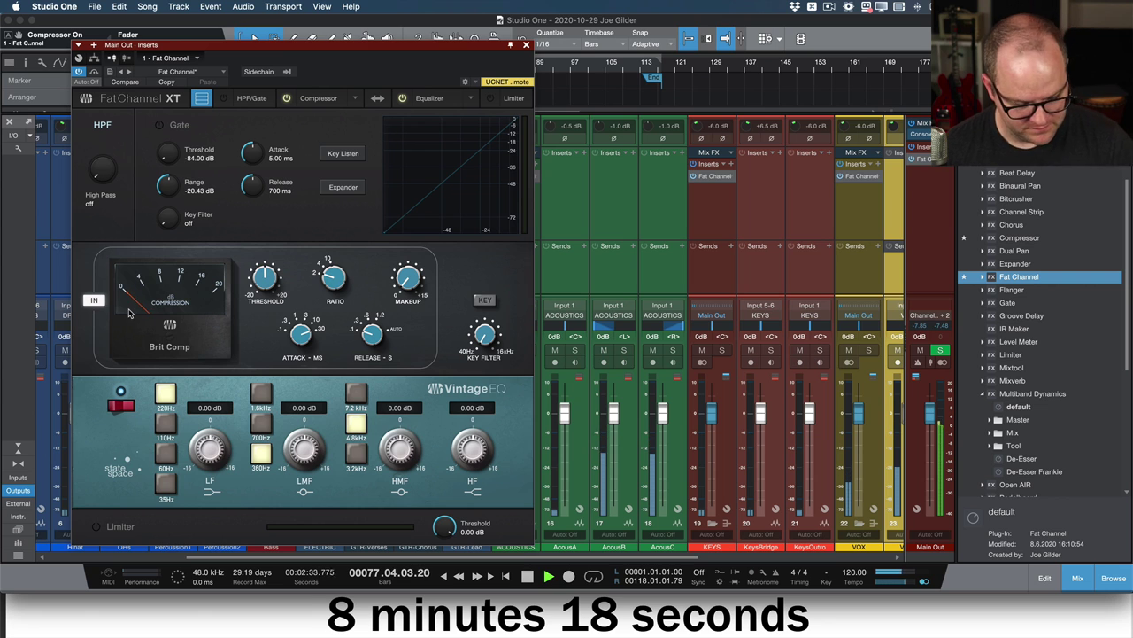
key("space")
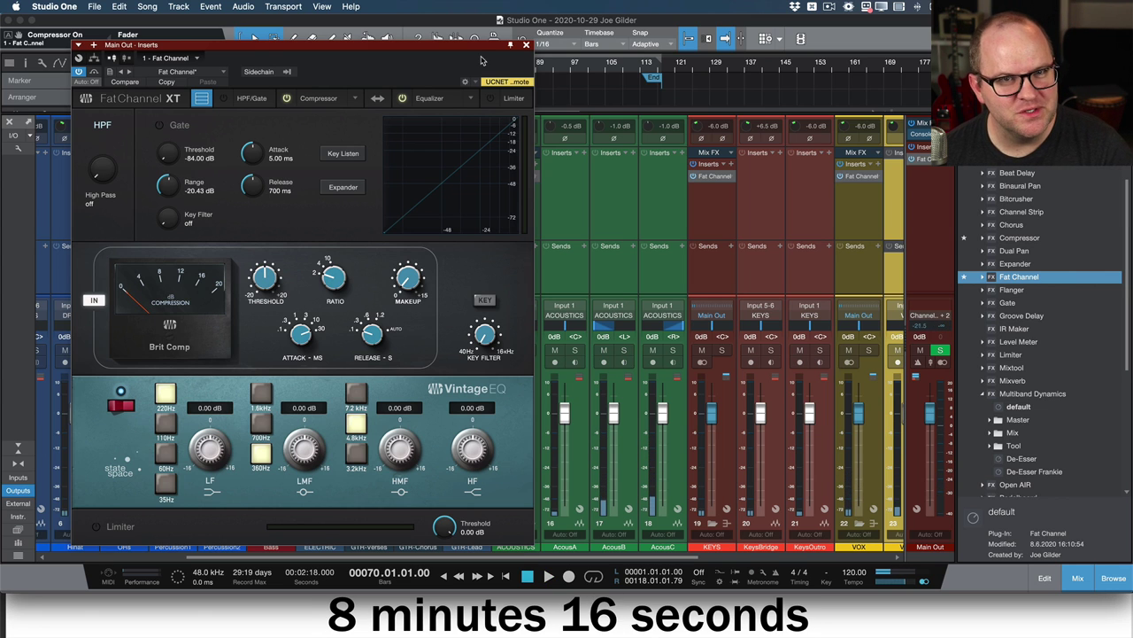
- Close the Main Out Fat Channel and open the DRUMS bus Fat Channel
left_click(526, 45)
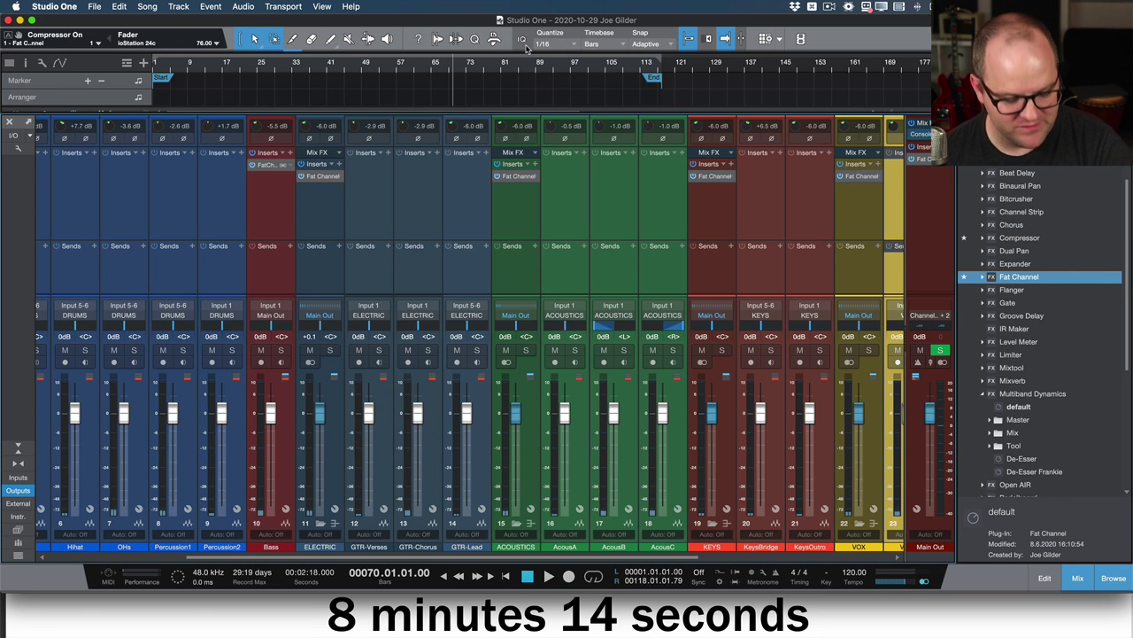
scroll(366, 270, "left", 5)
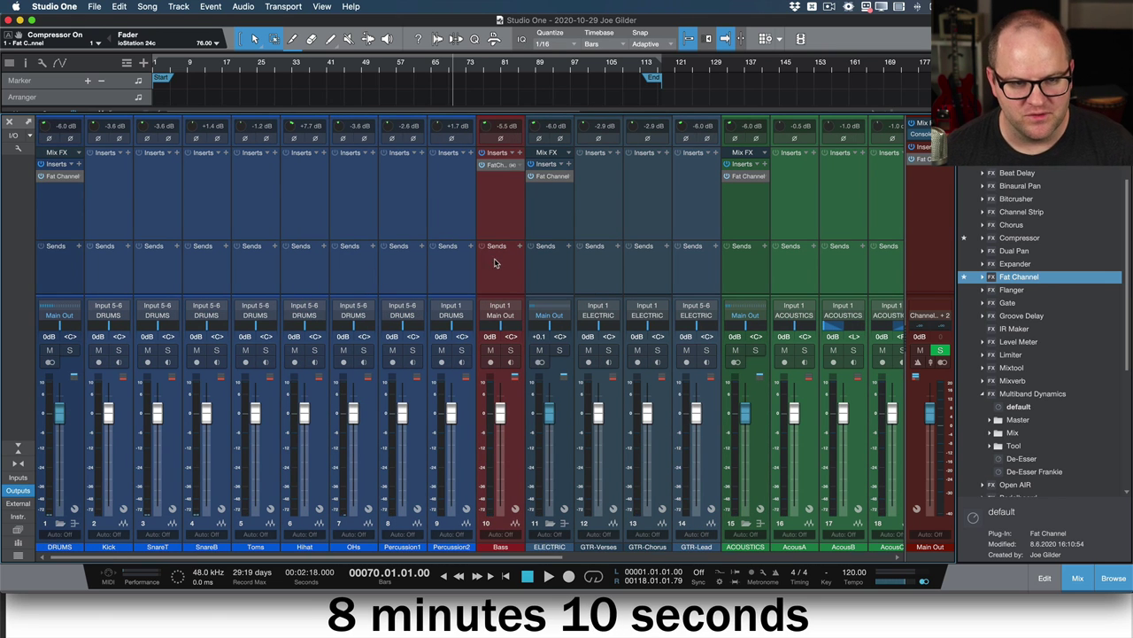
scroll(495, 262, "right", 11)
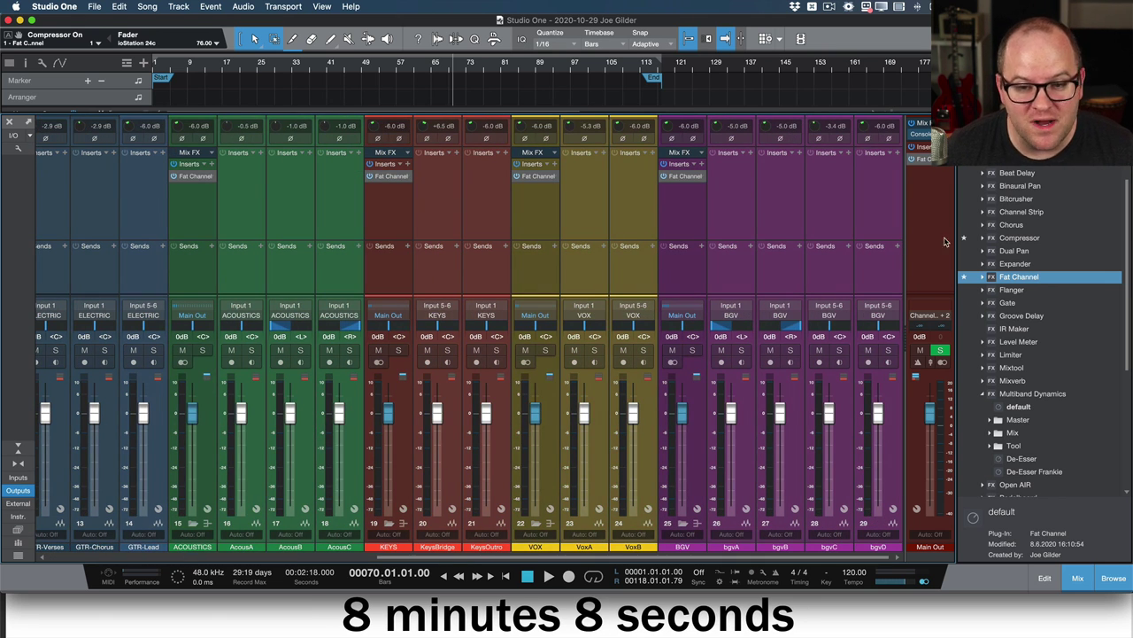
scroll(341, 256, "left", 12)
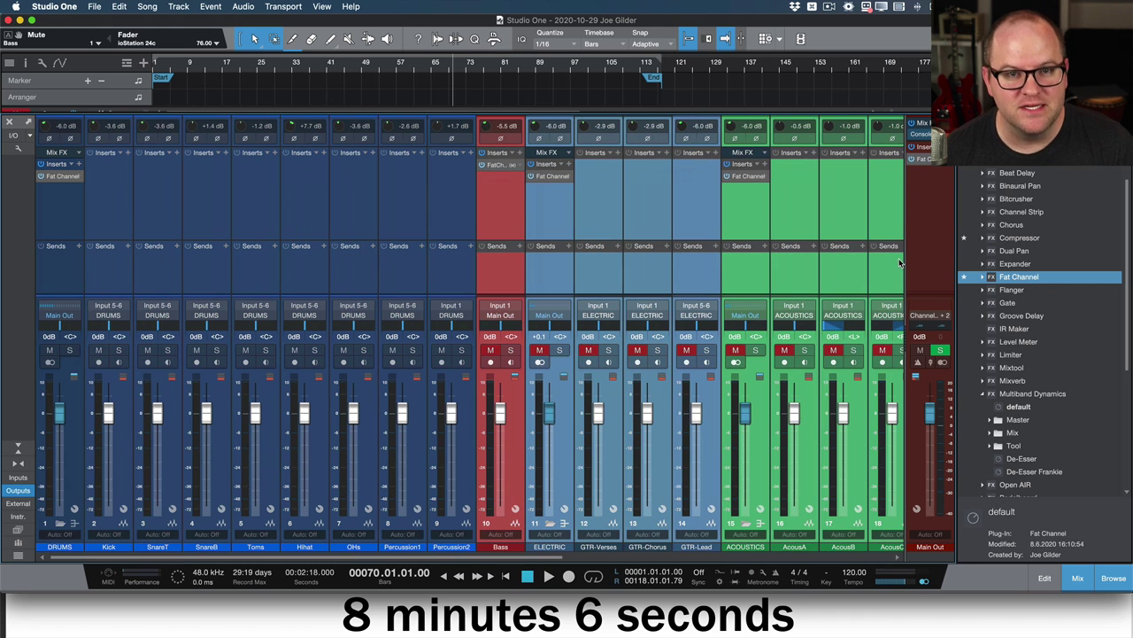
left_click(55, 274)
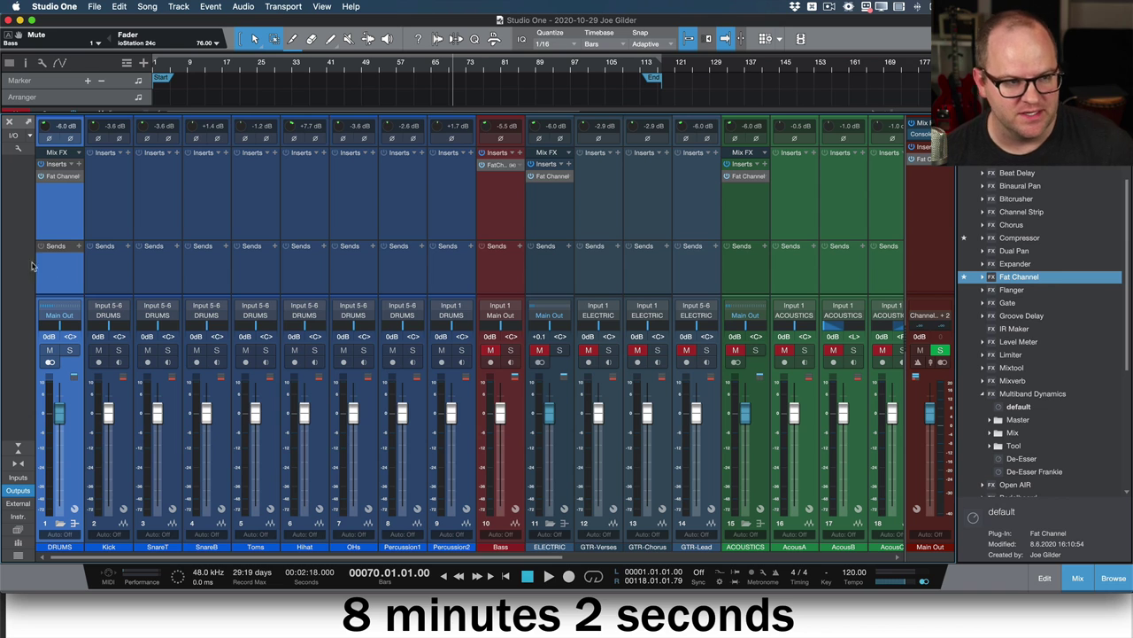
left_click(55, 176)
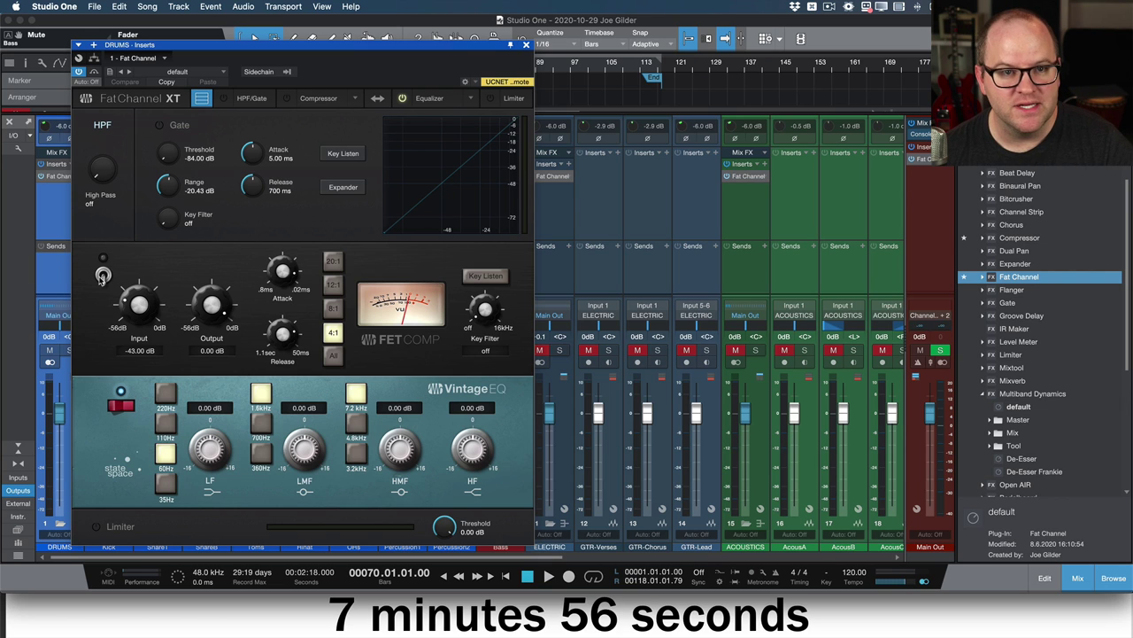
key("space")
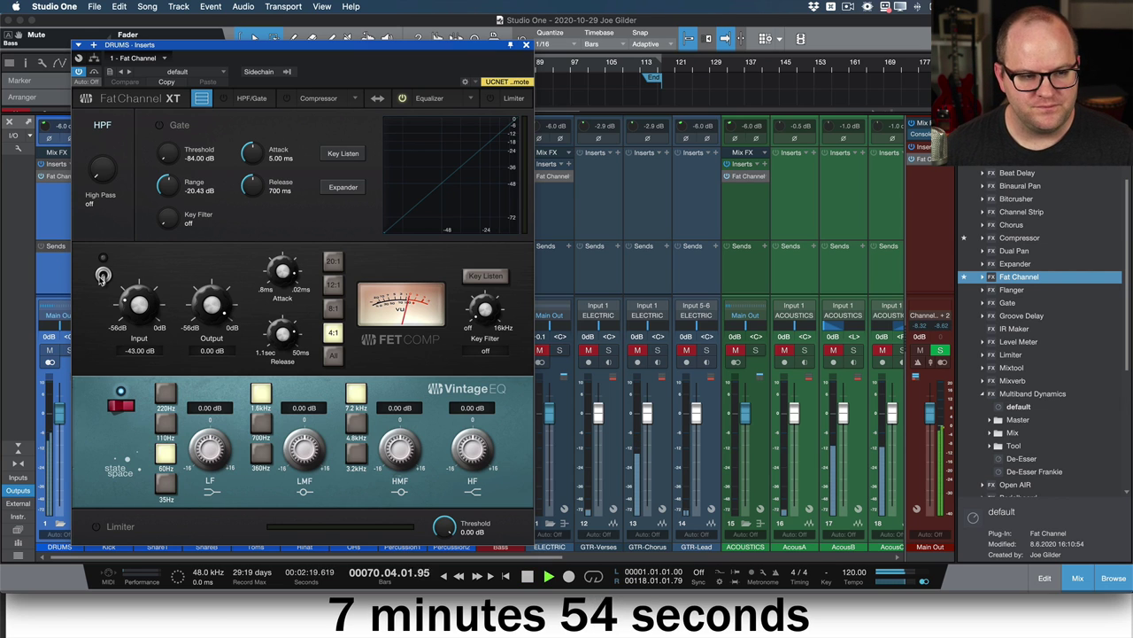
- Turn on the FET compressor with Input -30.12 dB and Output -14.28 dB
left_click(103, 274)
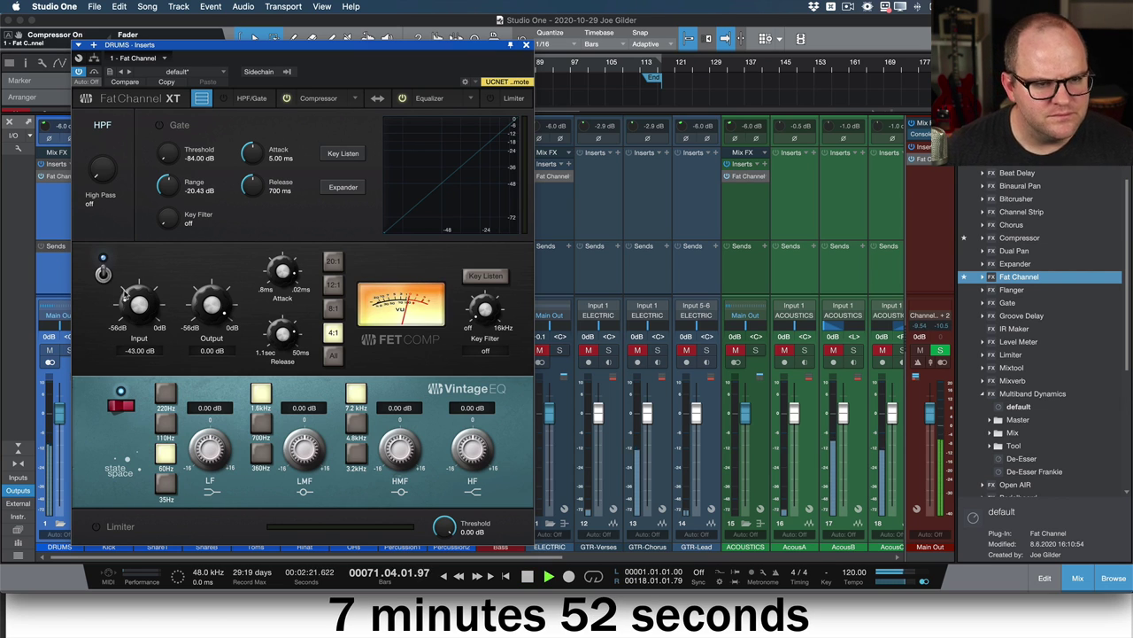
left_click_drag(130, 301, 231, 314)
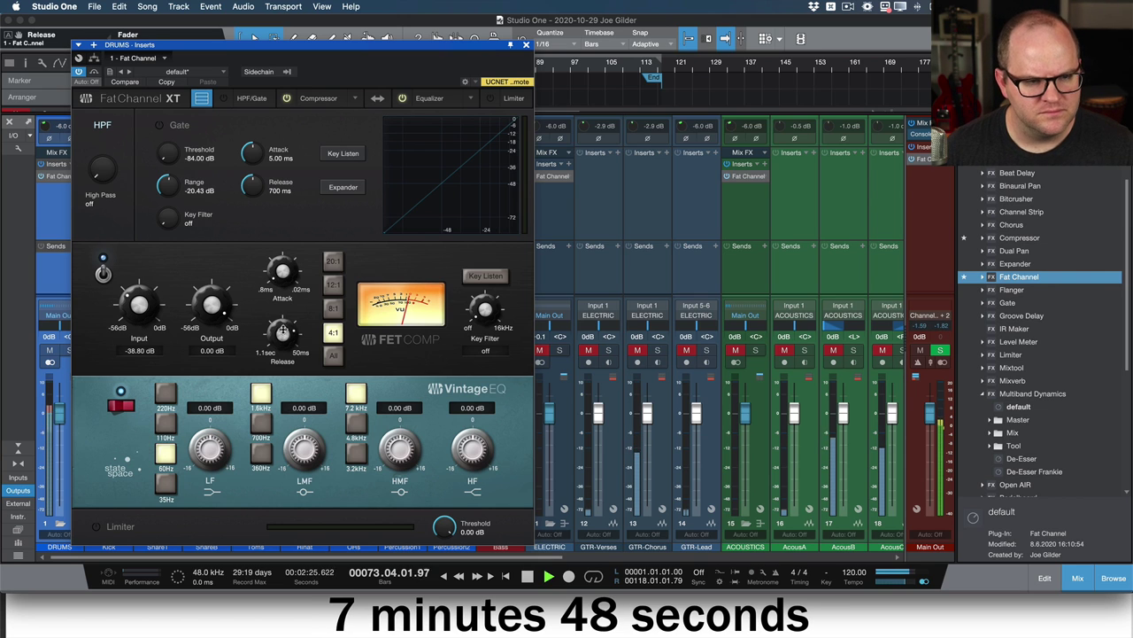
mouse_move(224, 315)
left_mouse_down()
mouse_move(159, 306)
mouse_move(160, 294)
mouse_move(214, 314)
left_mouse_up()
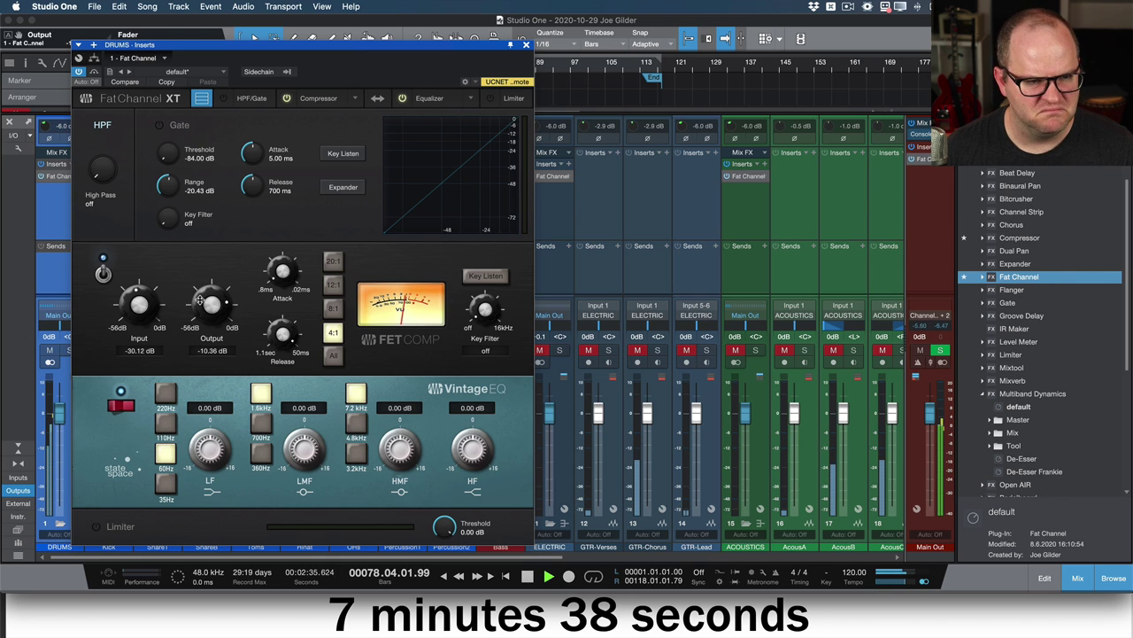
left_click_drag(201, 298, 202, 308)
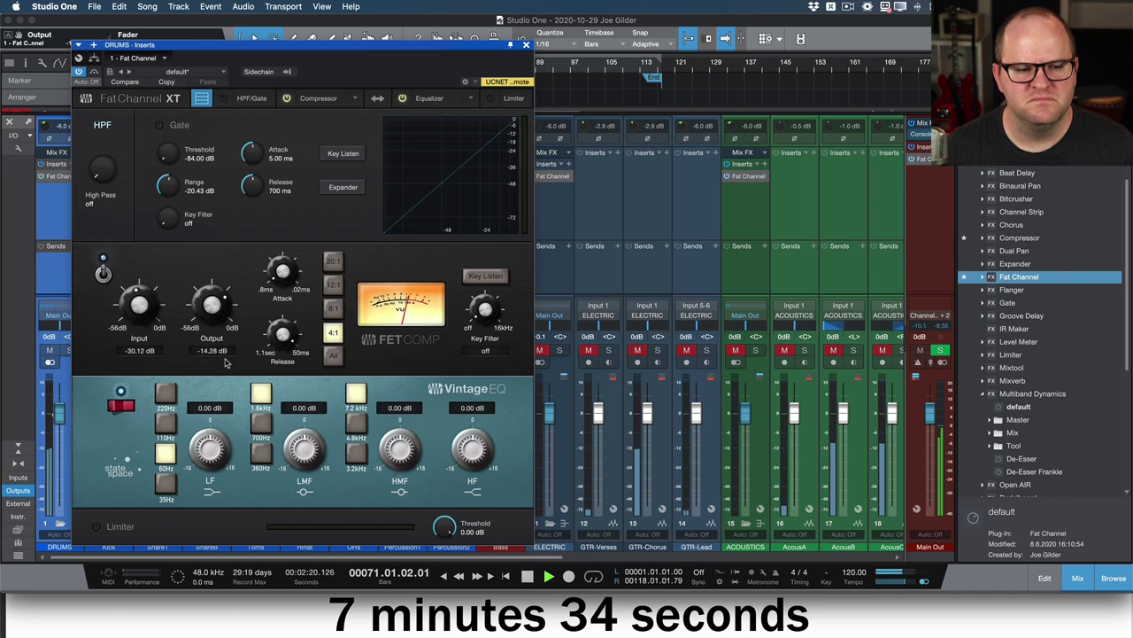
- Cut the low-mids, boost the high-mids at 4.8 kHz and the highs by 2.24 dB
left_click_drag(304, 453, 302, 501)
left_click(262, 454)
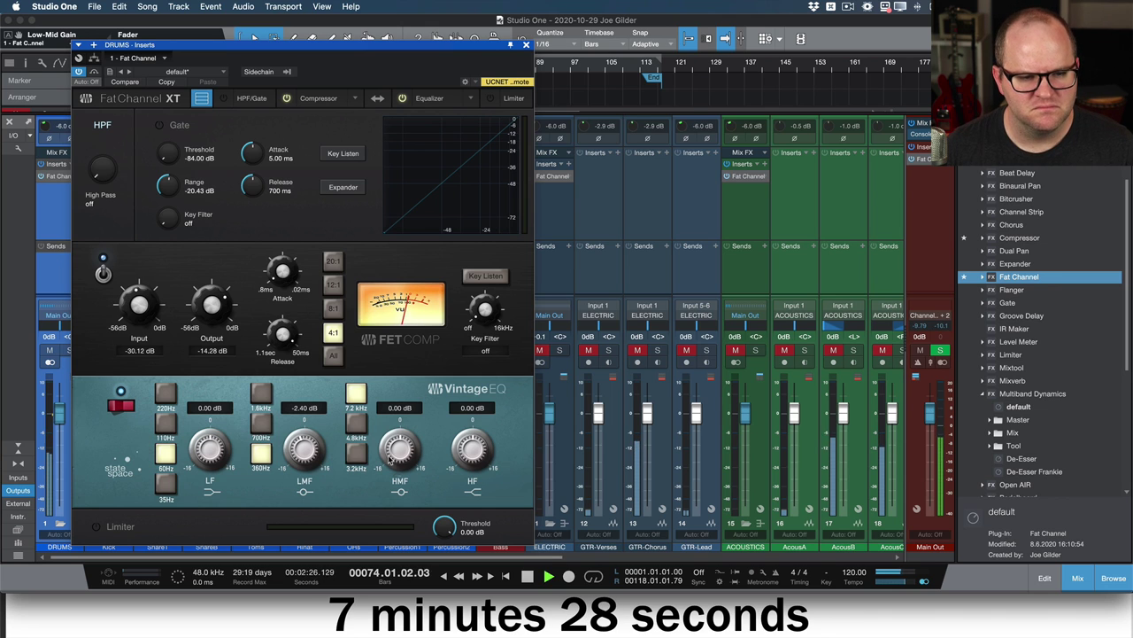
left_click(356, 426)
left_click_drag(398, 448, 403, 433)
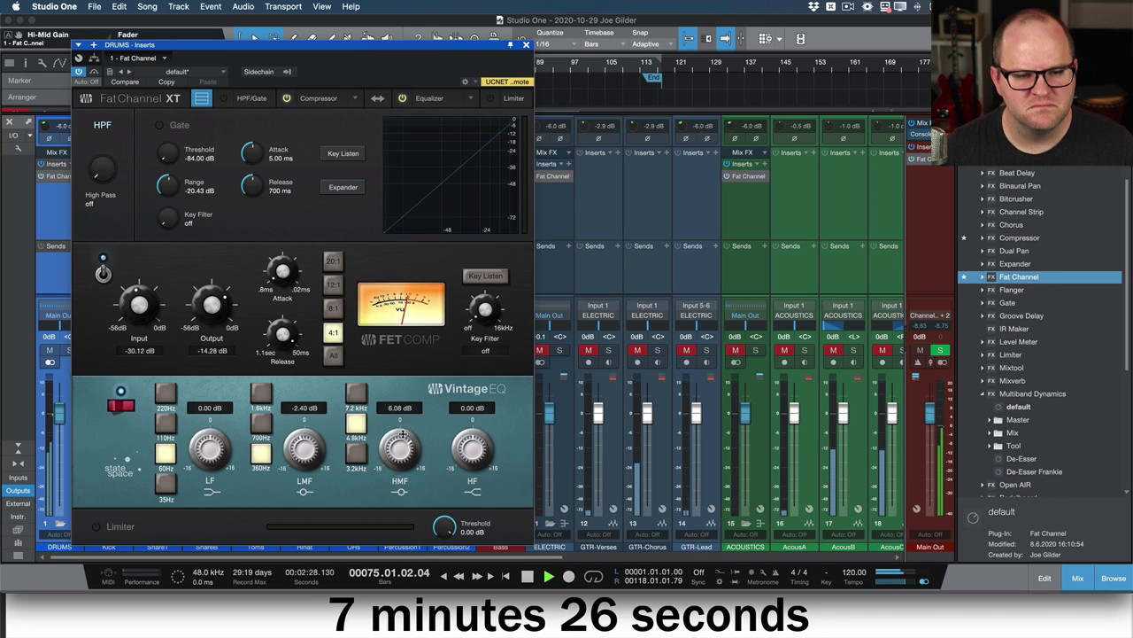
left_click_drag(471, 450, 448, 442)
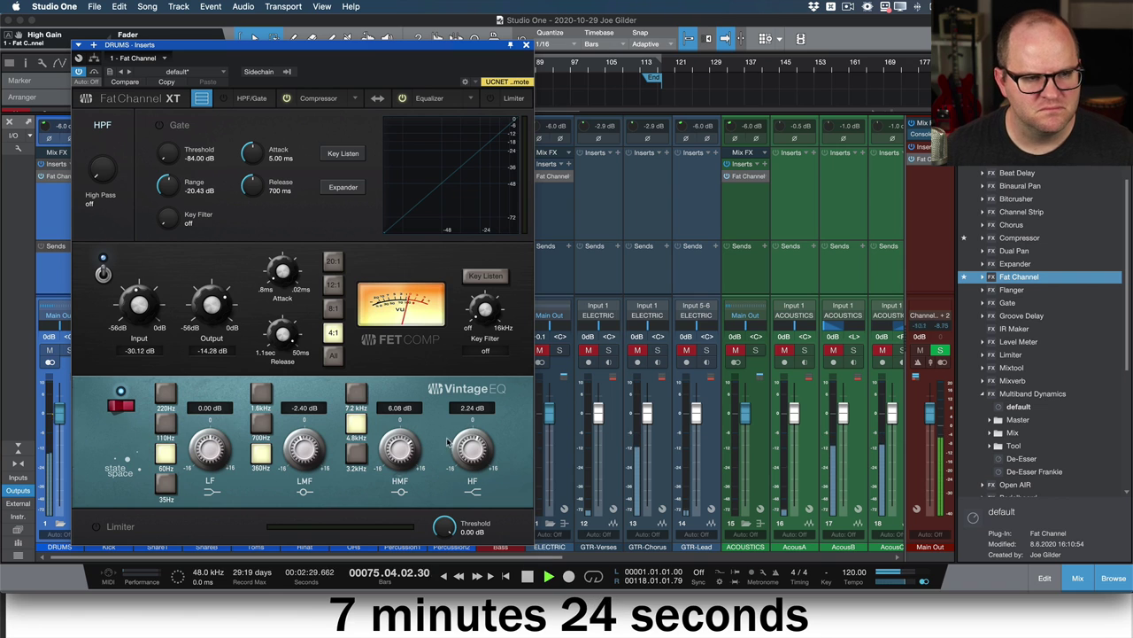
left_click_drag(423, 447, 421, 452)
- Close the DRUMS Fat Channel and compare it on and off during playback
key("space")
left_click(526, 45)
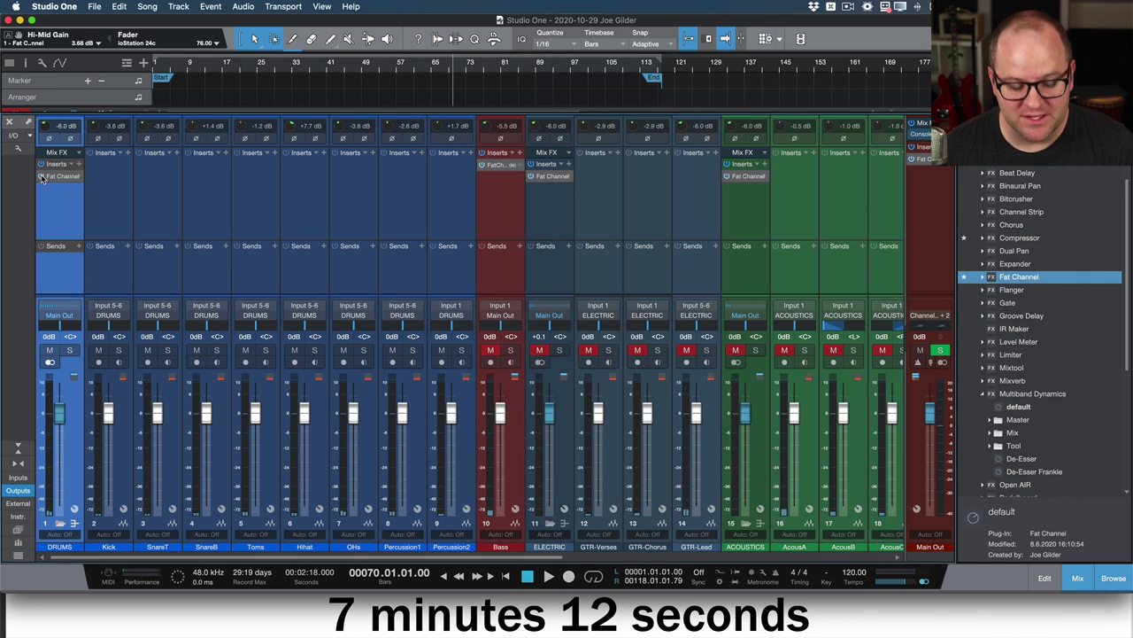
key("space")
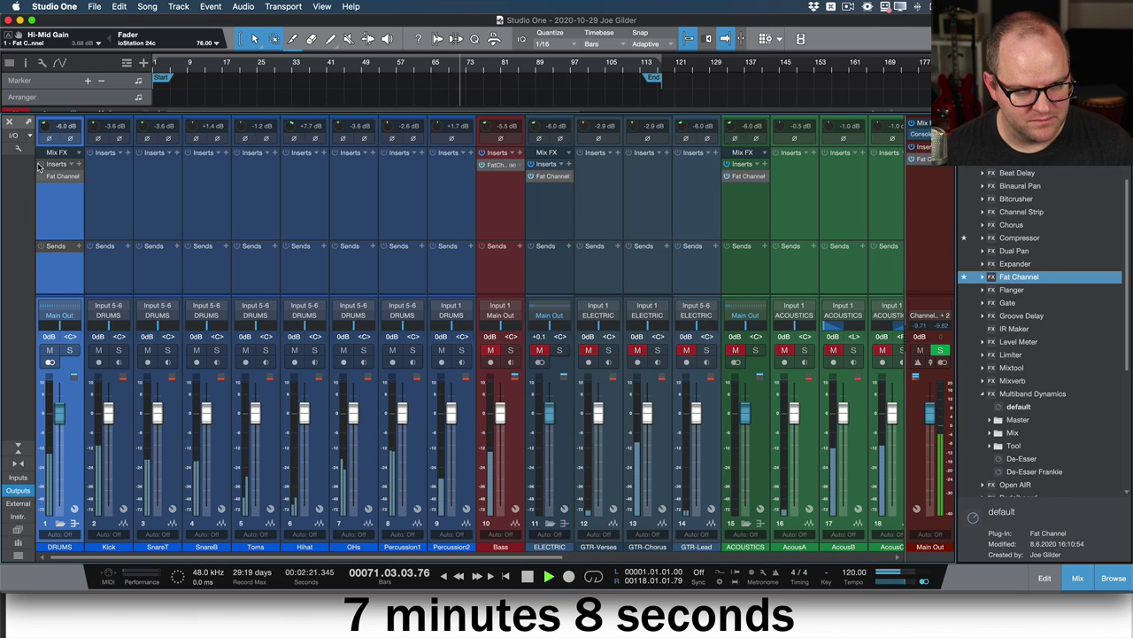
left_click(40, 165)
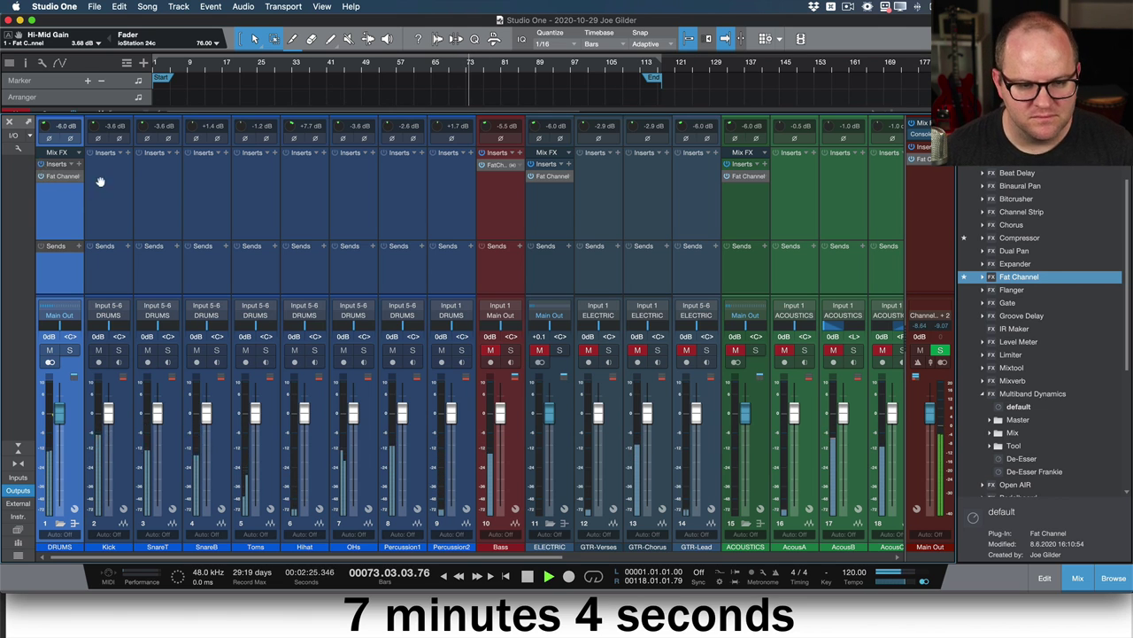
key("space")
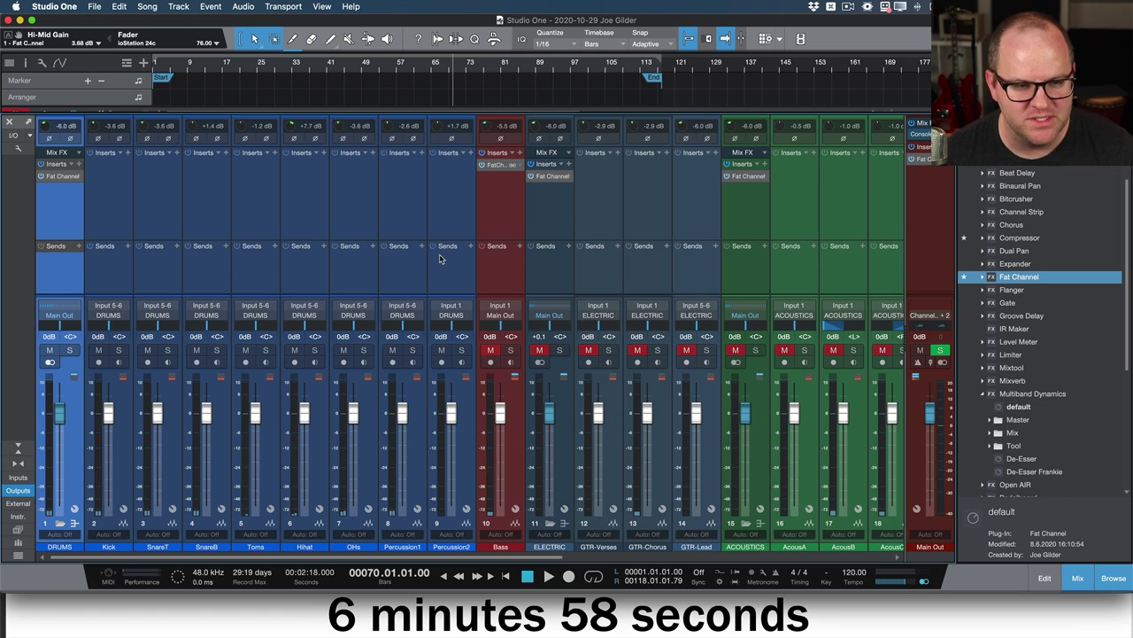
- Cut the DRUMS low-mids further and boost the low band at 220 Hz by 0.64 dB
left_click(62, 176)
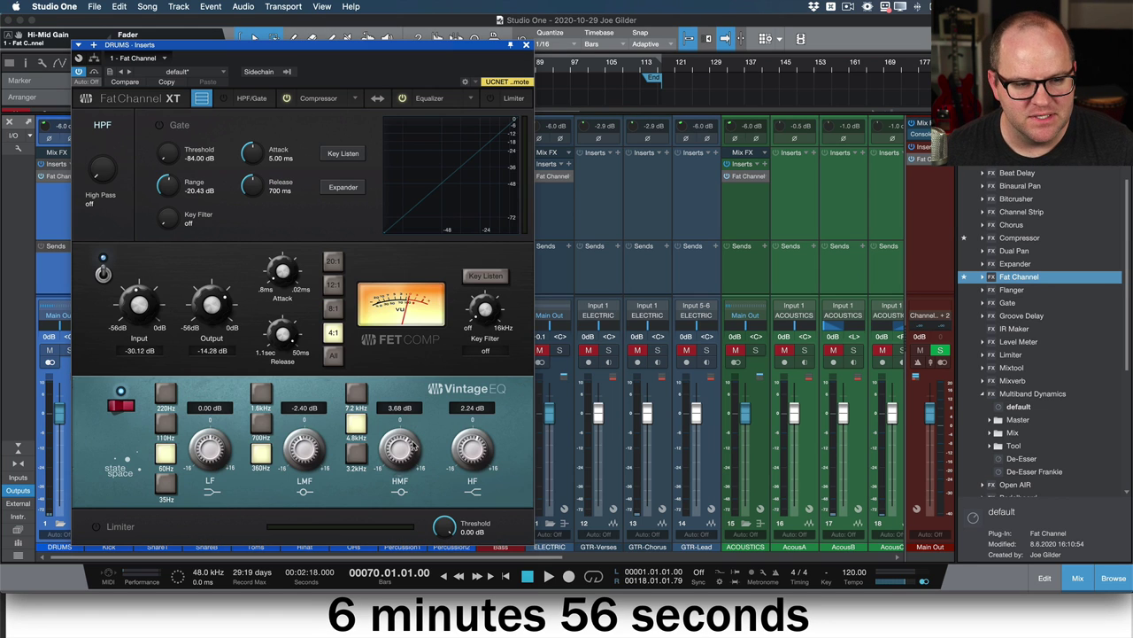
left_click_drag(303, 450, 304, 459)
left_click(165, 423)
left_click(166, 392)
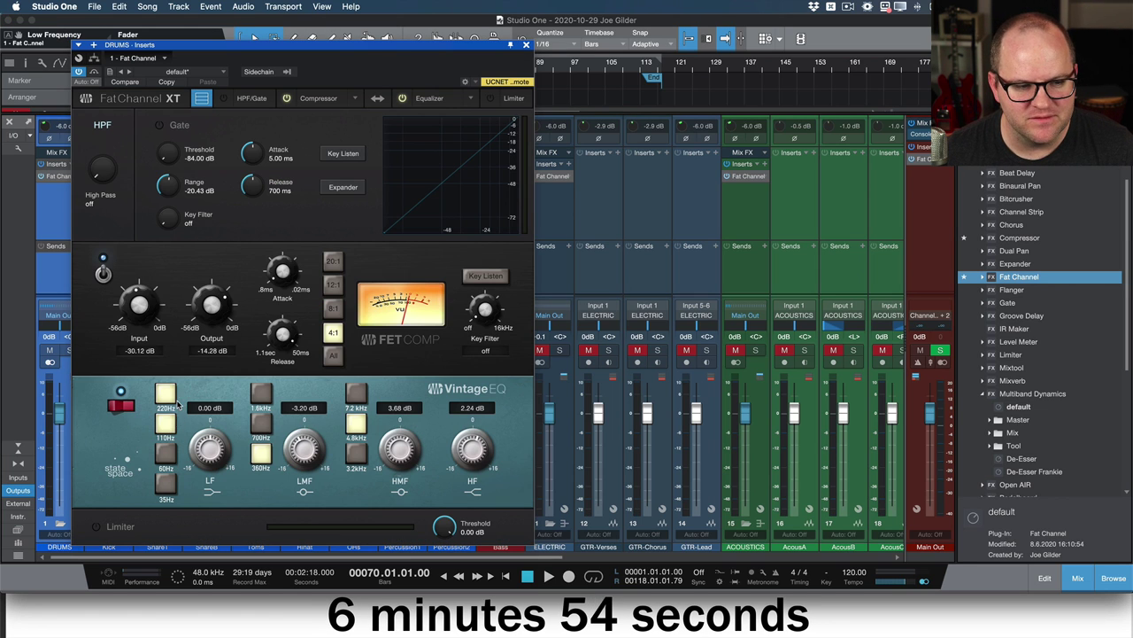
left_click_drag(207, 437, 205, 427)
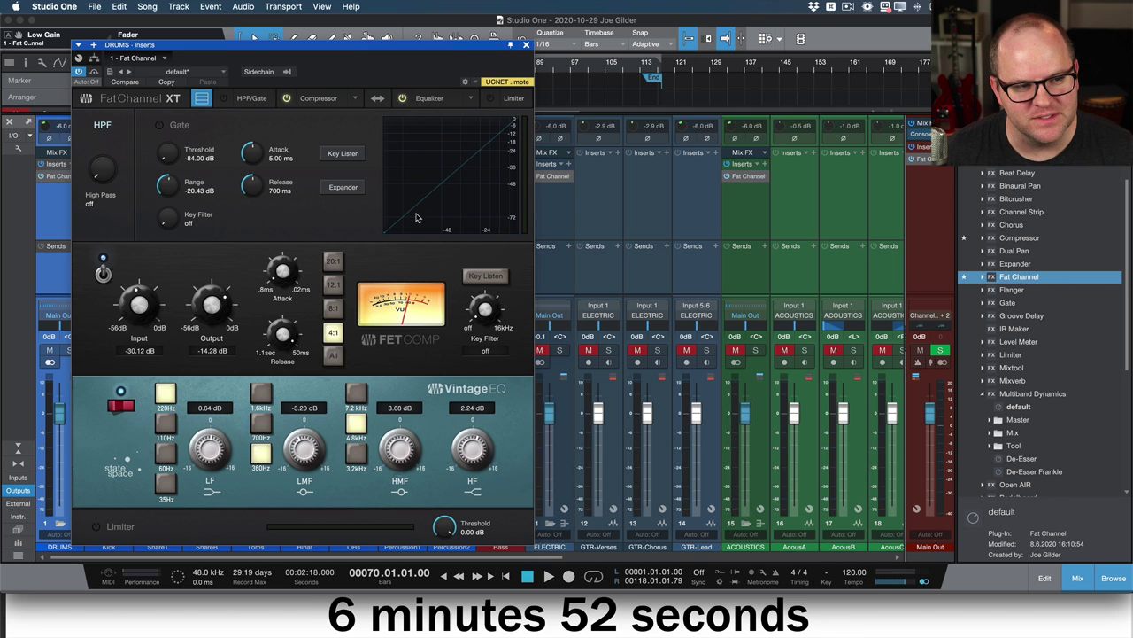
key("space")
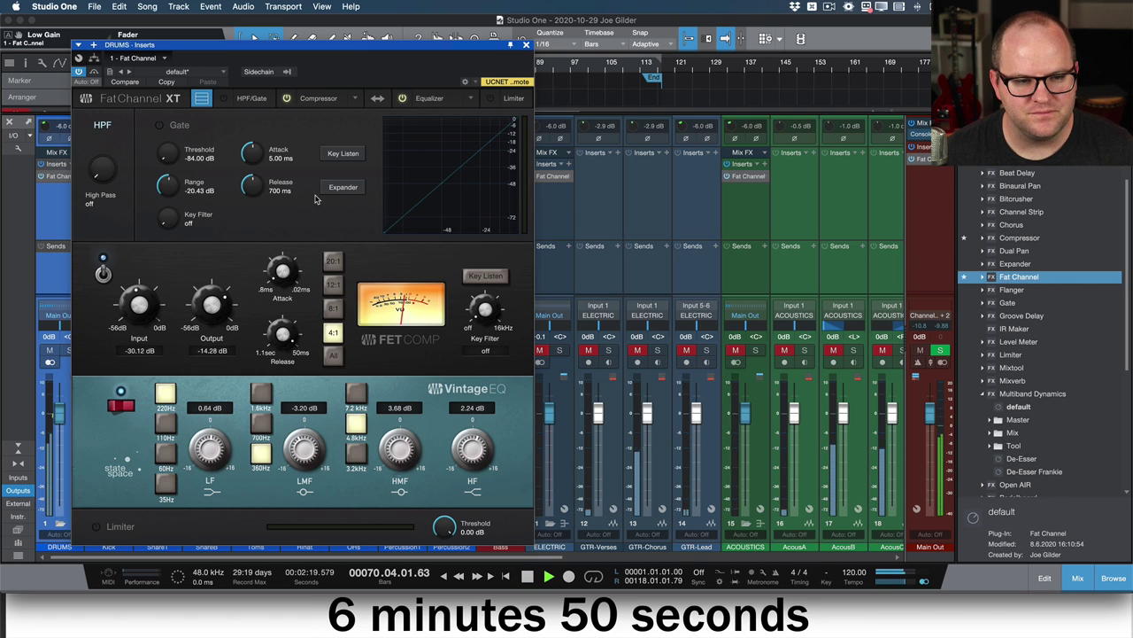
- Raise the compressor input to -29.28 dB, enable the Fat Channel, and close its window
left_click_drag(129, 317, 127, 312)
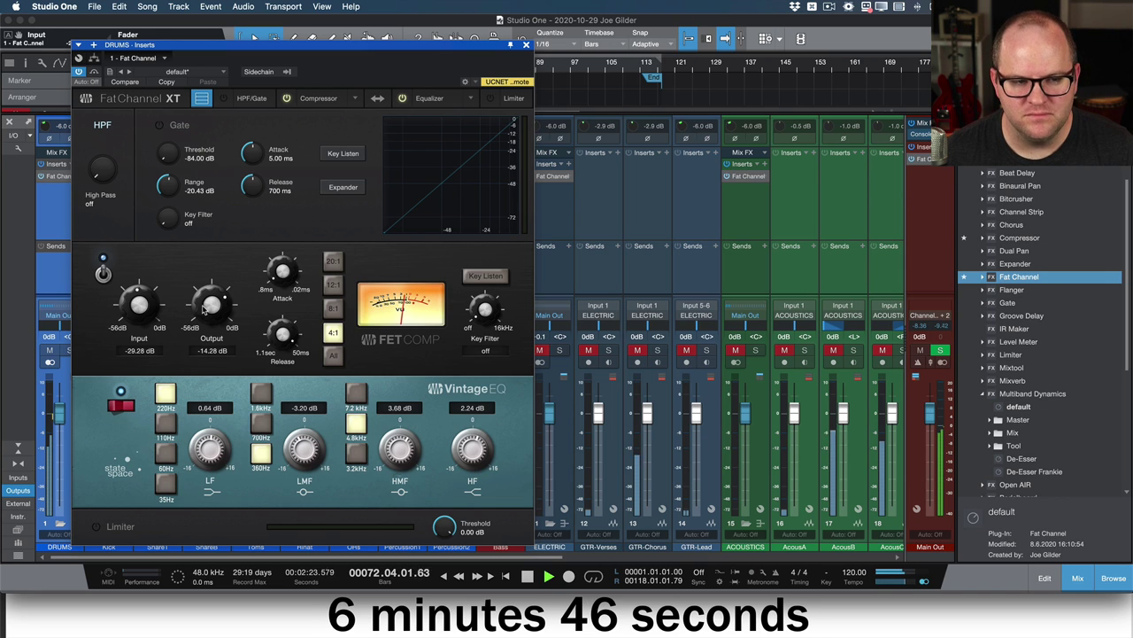
left_click(79, 72)
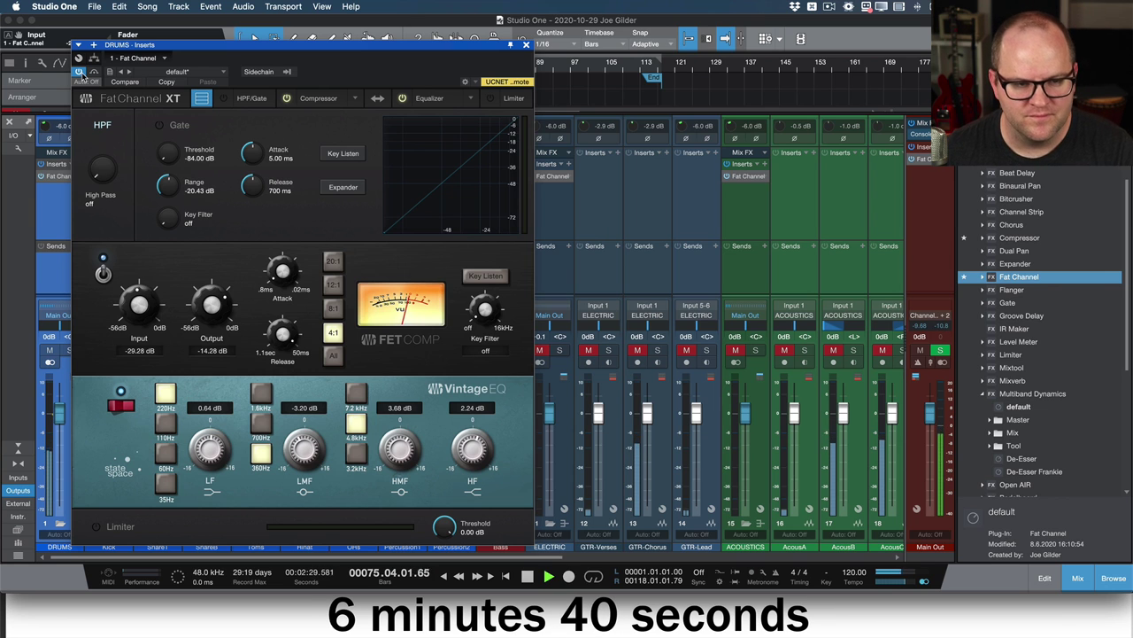
left_click(525, 46)
left_click(494, 228)
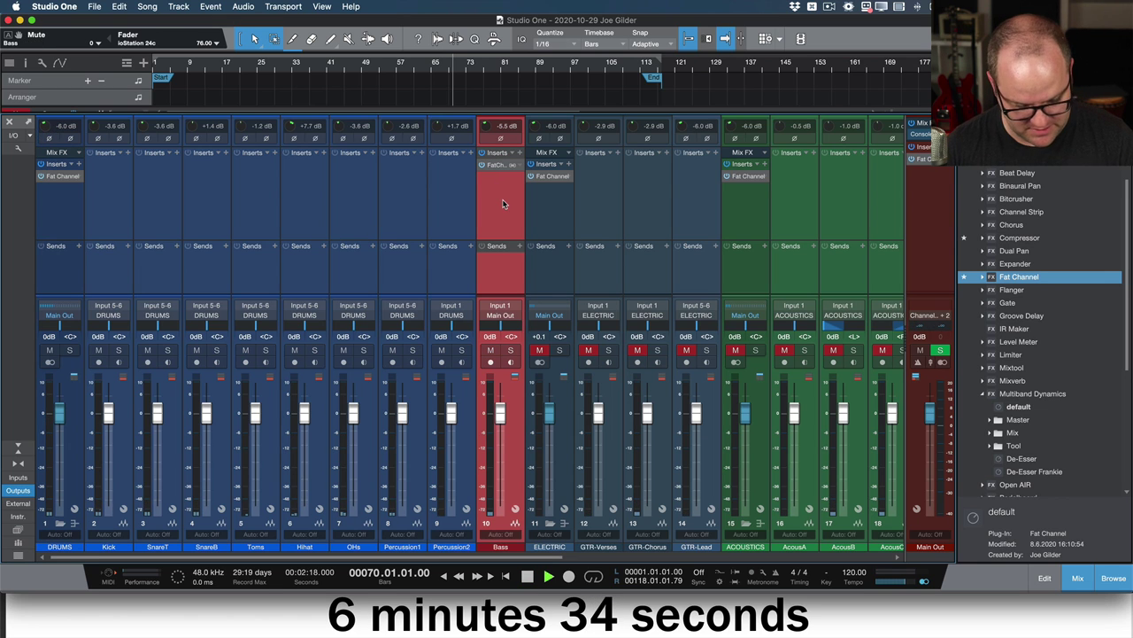
- Give the Bass Fat Channel a Tube Comp at Peak Reduction 62.50, plus a 48 Hz high-pass
key("space")
left_click(496, 164)
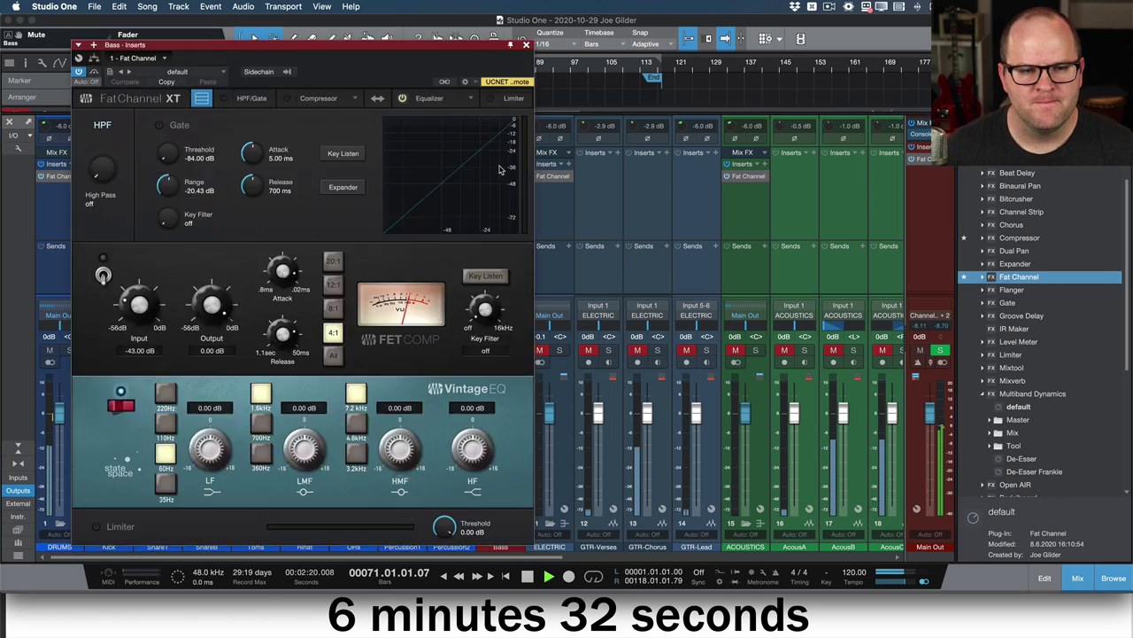
left_click(354, 98)
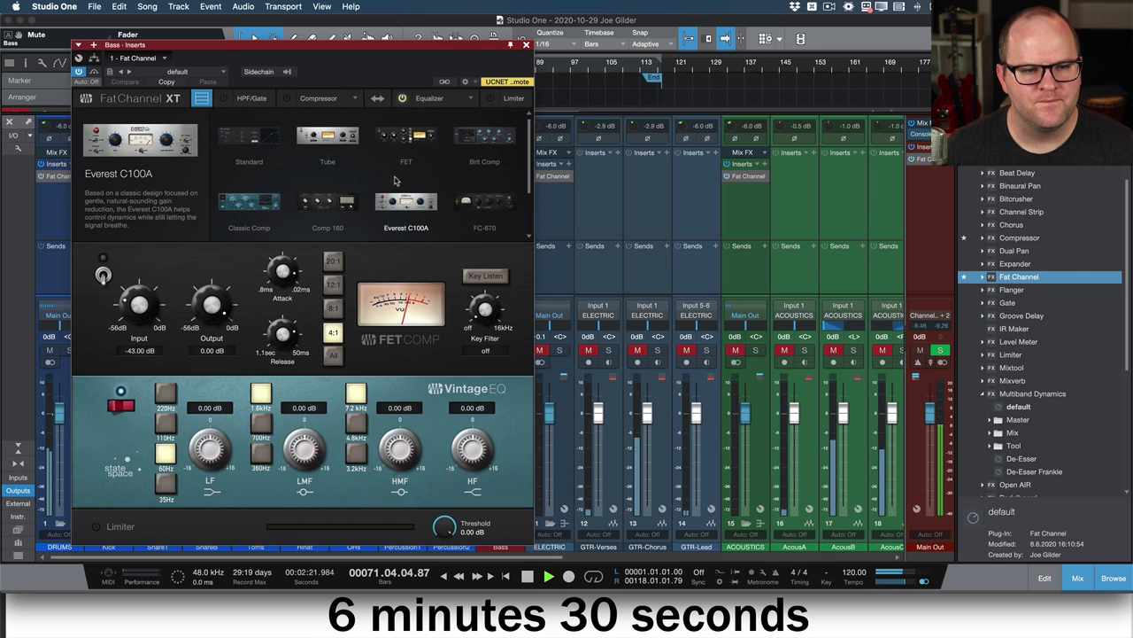
left_click(245, 203)
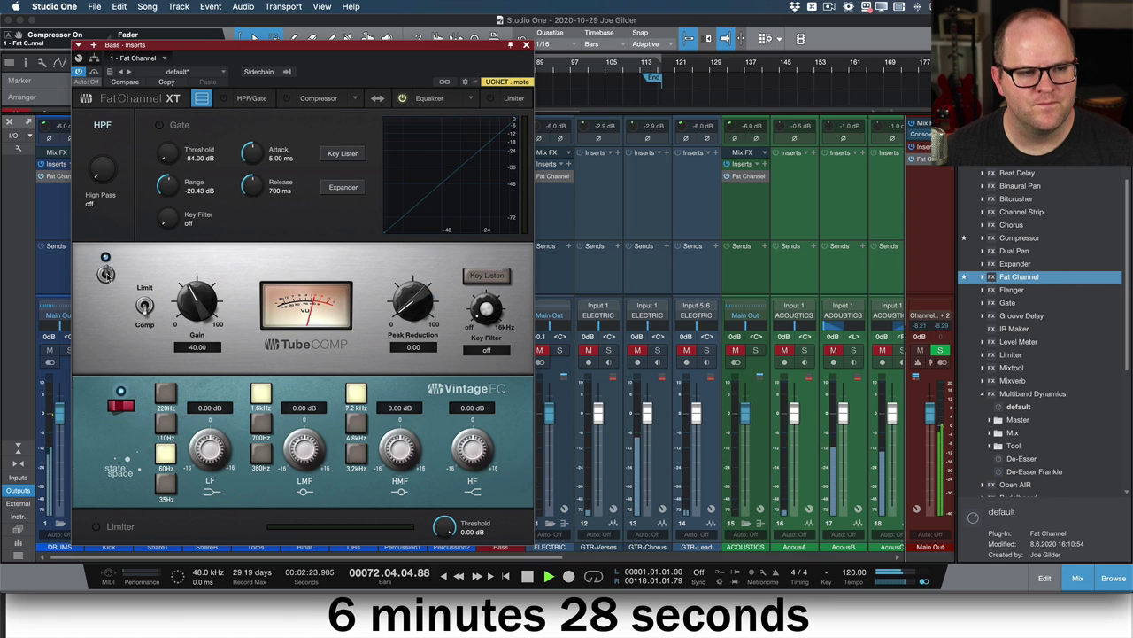
left_click_drag(105, 170, 107, 150)
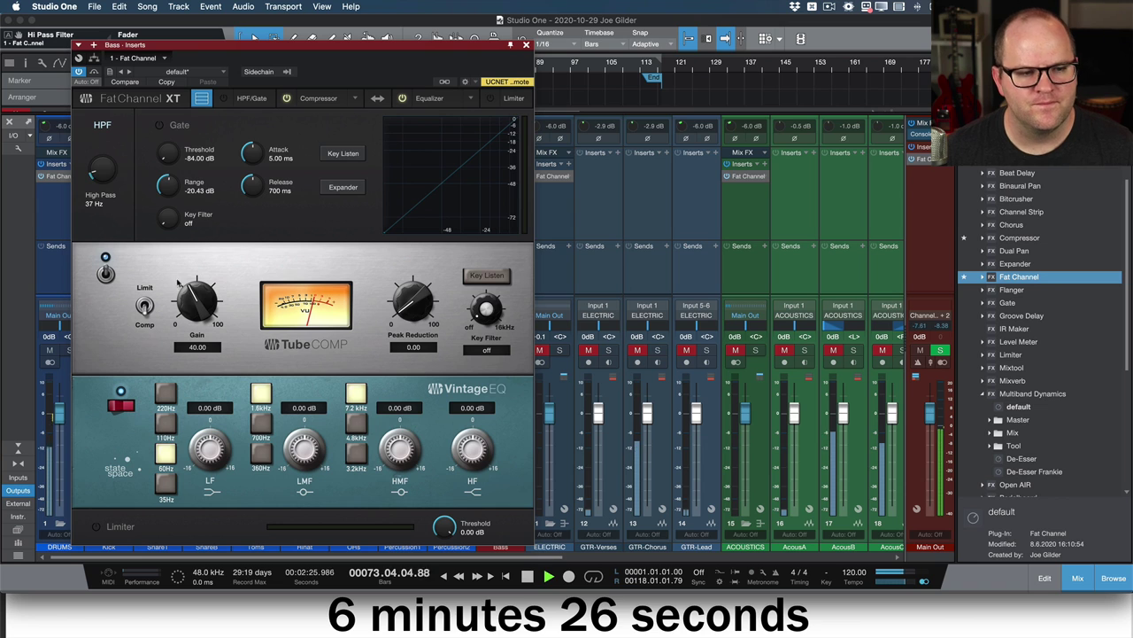
left_click_drag(414, 299, 414, 223)
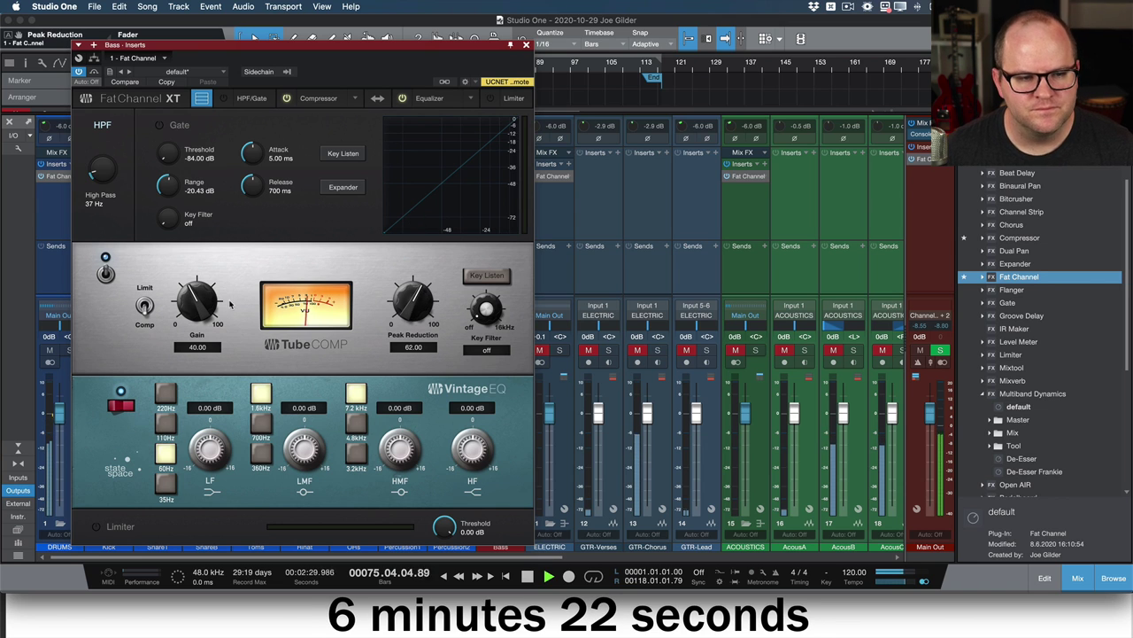
left_click_drag(203, 305, 200, 300)
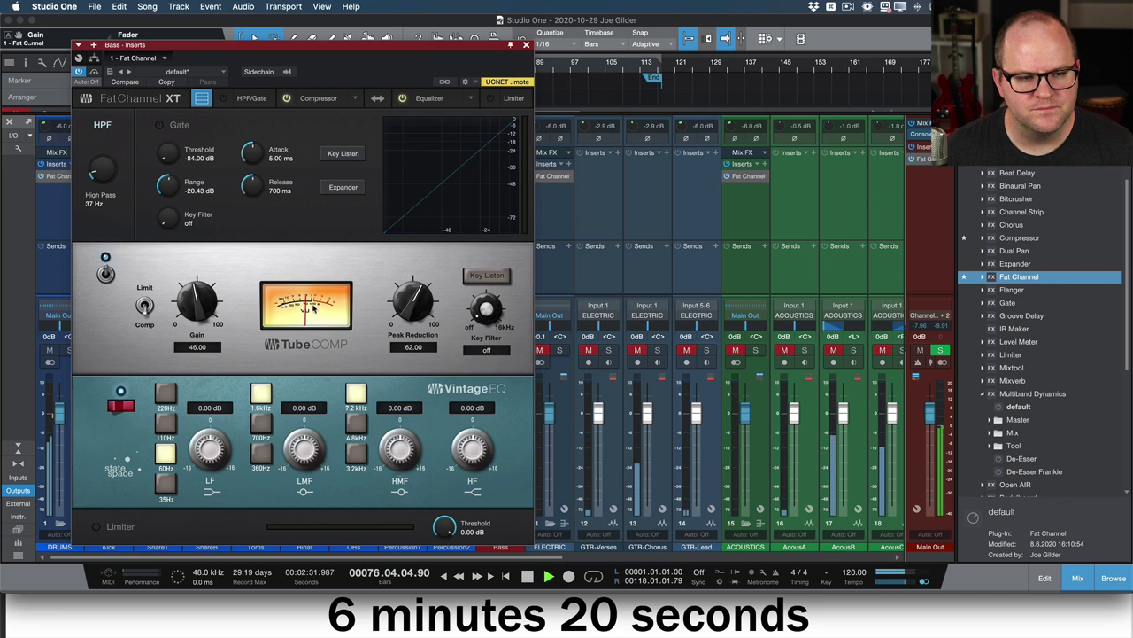
left_click_drag(402, 304, 401, 301)
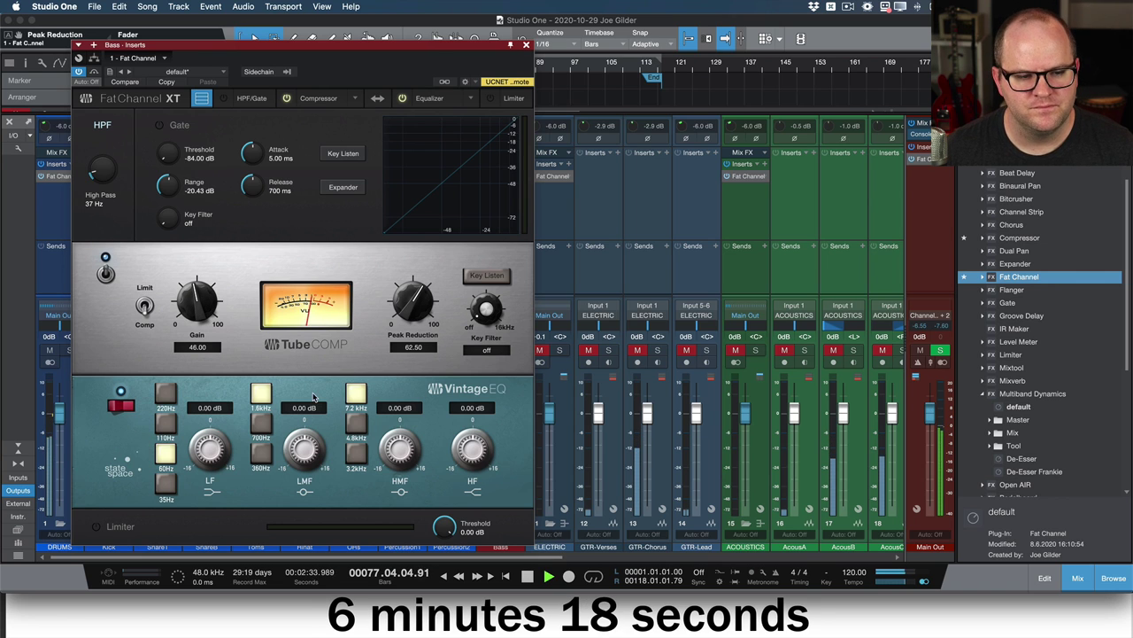
- Set the Bass EQ to a 10.24 dB high-mid boost, -3.04 dB low-mid and 110 Hz low band, with compressor Gain 42
left_click(270, 453)
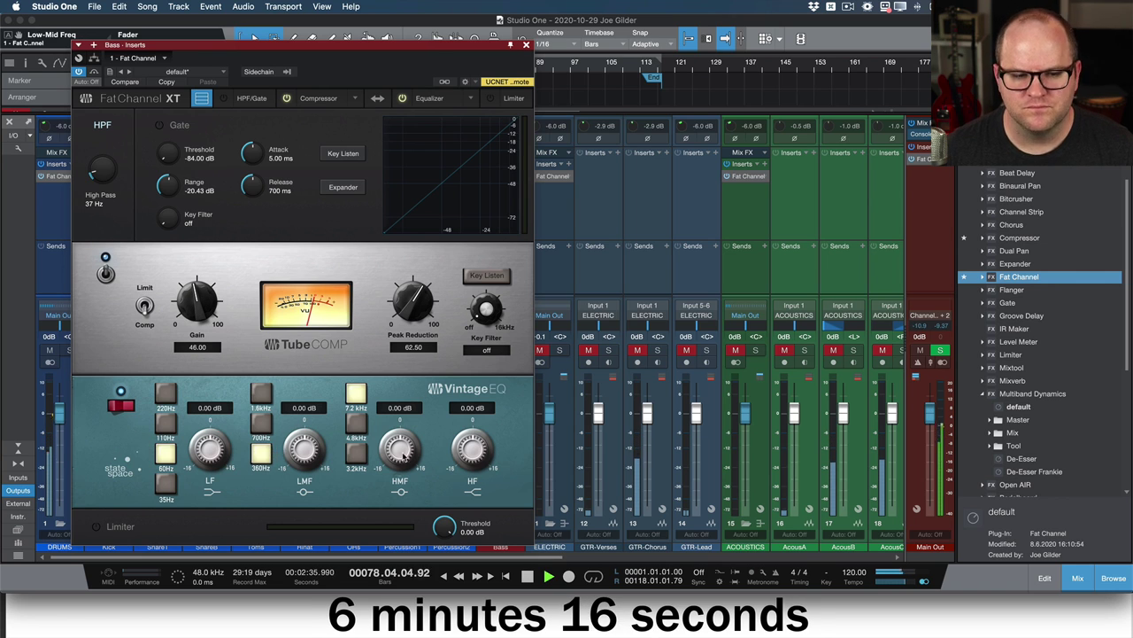
left_click(356, 452)
left_click_drag(403, 455, 389, 434)
left_click(356, 425)
left_click(356, 453)
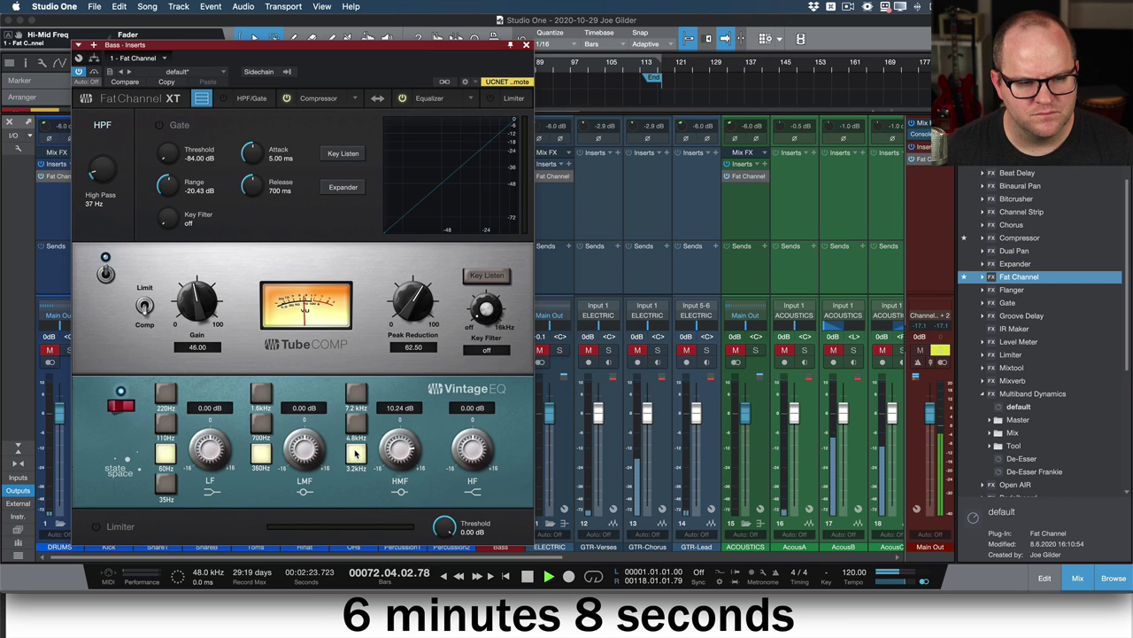
left_click_drag(312, 456, 308, 493)
left_click(262, 427)
left_click(267, 454)
left_click(165, 429)
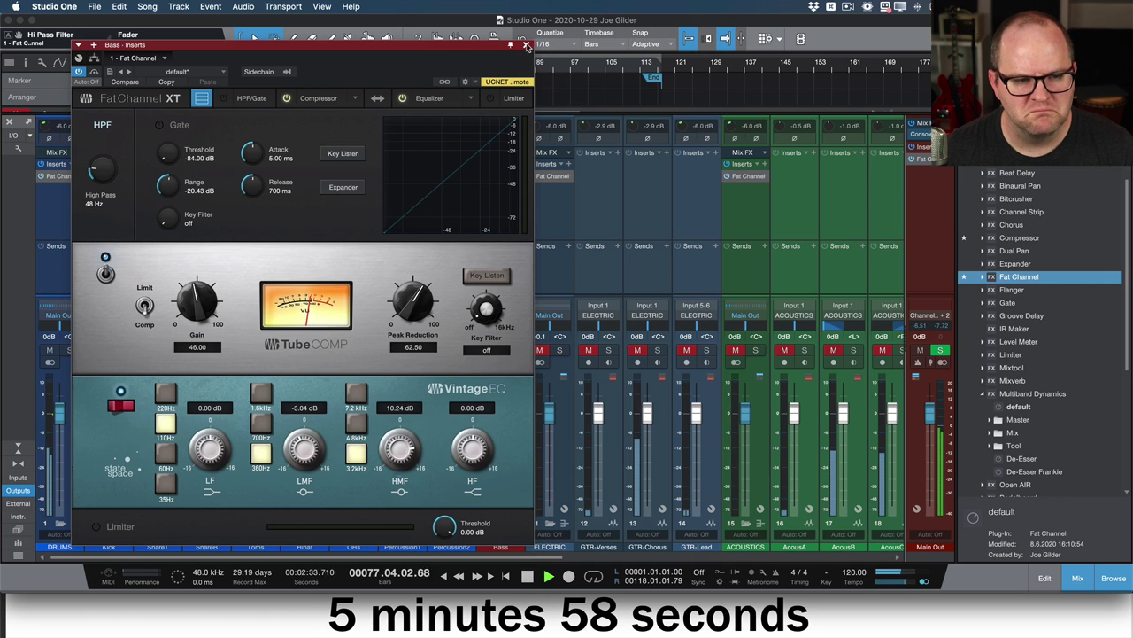
left_click_drag(204, 304, 204, 305)
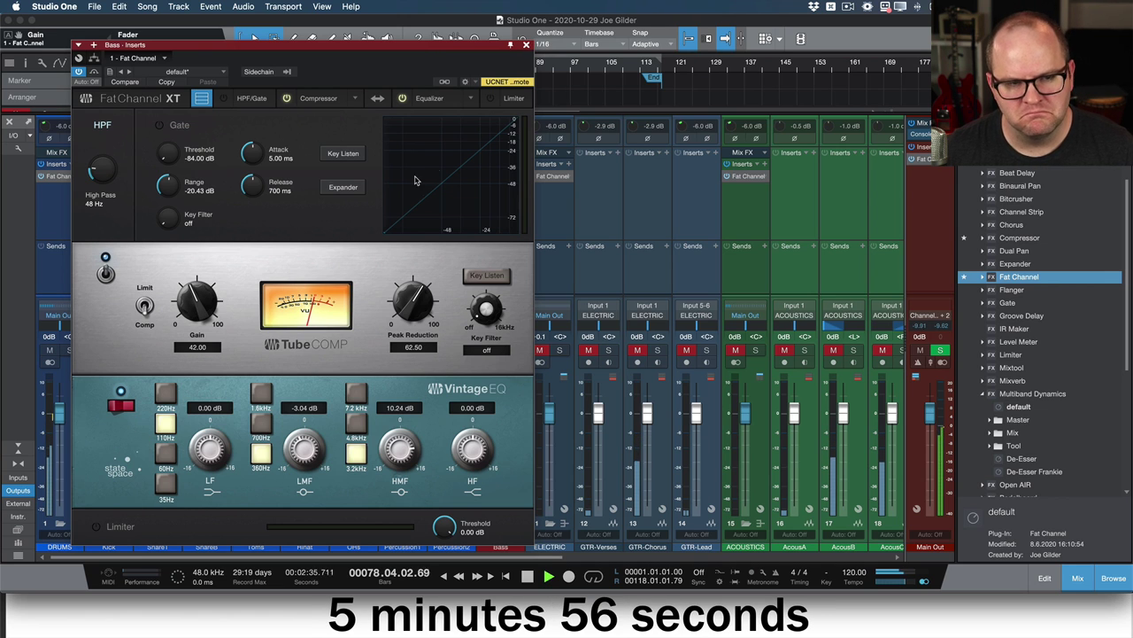
left_click(526, 45)
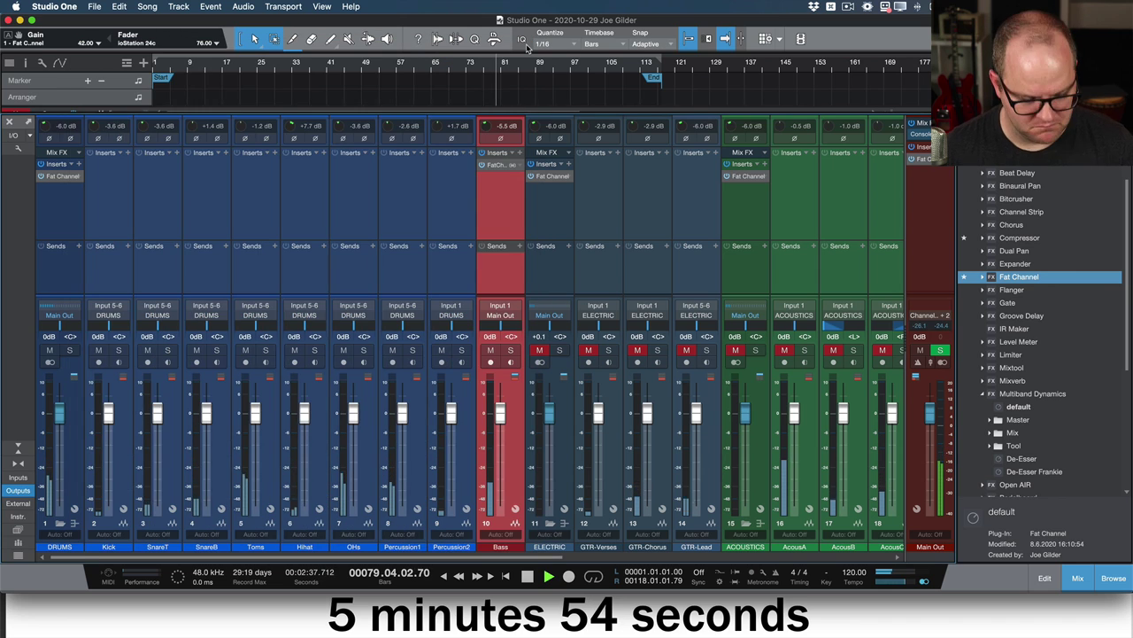
- Insert a Pro EQ after the Bass Fat Channel, cutting 3.77 dB at 141 Hz
key("space")
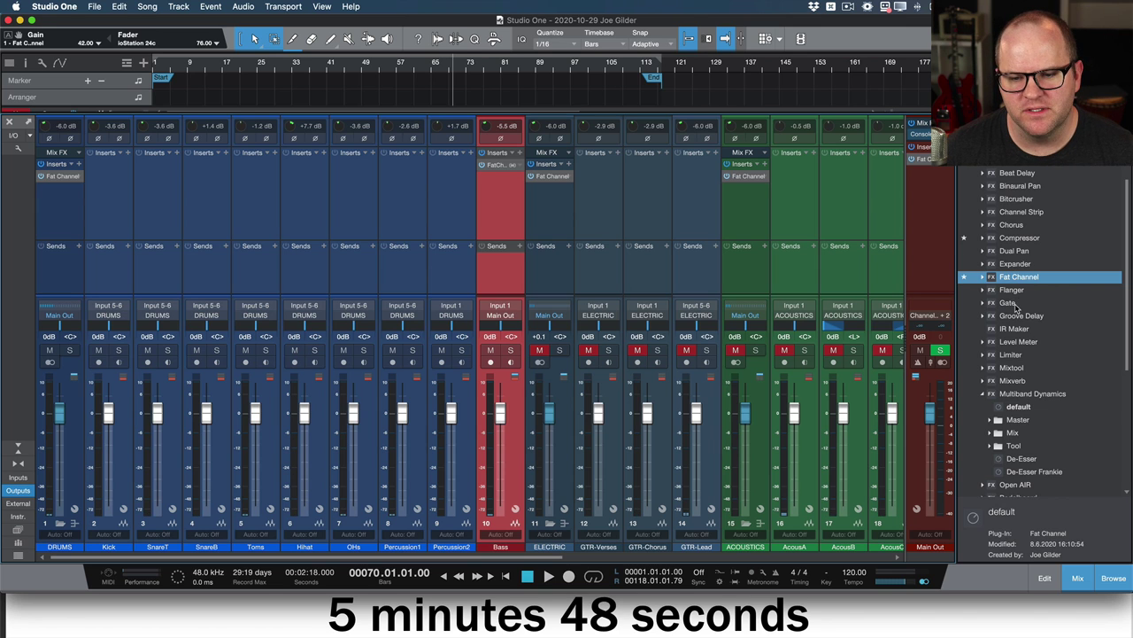
scroll(1016, 306, "up", 5)
left_click_drag(1009, 168, 498, 202)
key("space")
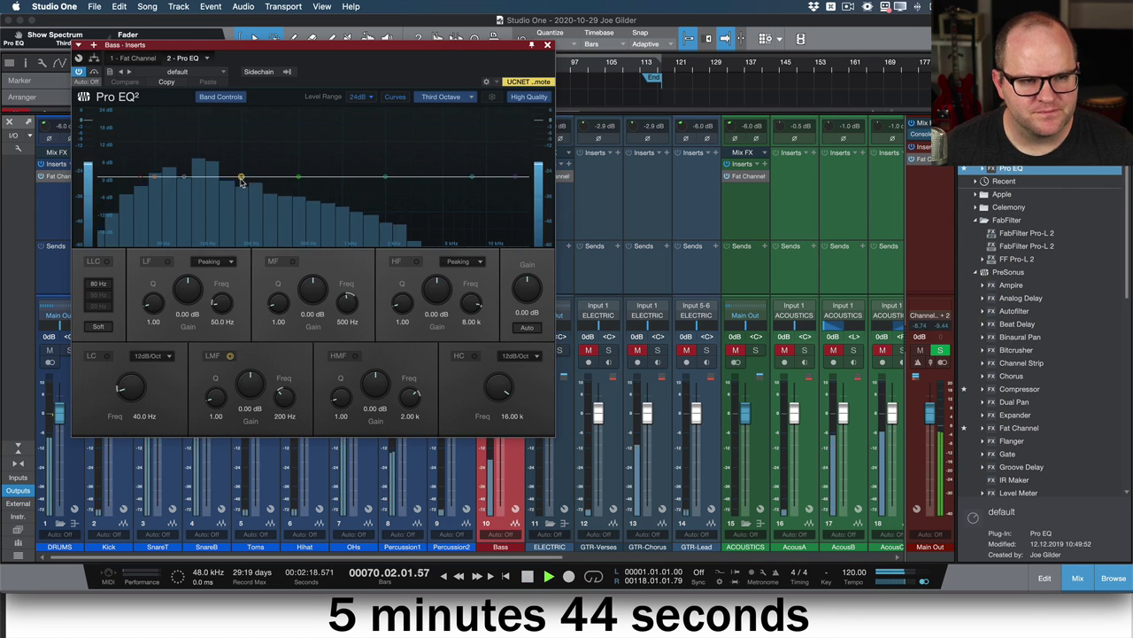
left_click_drag(241, 177, 221, 190)
scroll(230, 138, "up", 5)
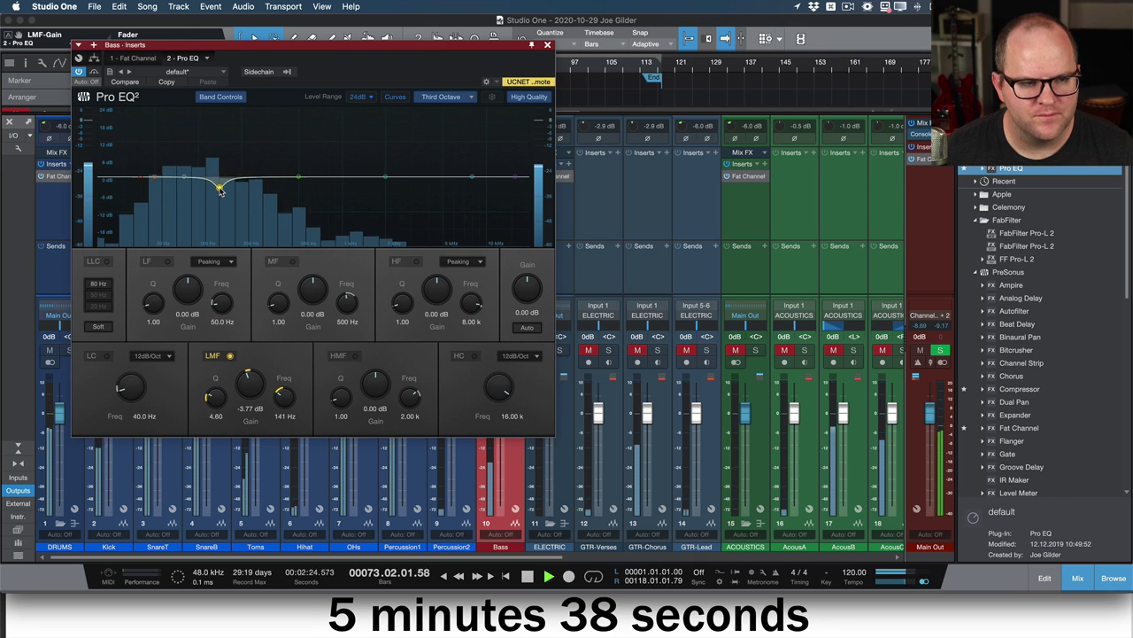
key("space")
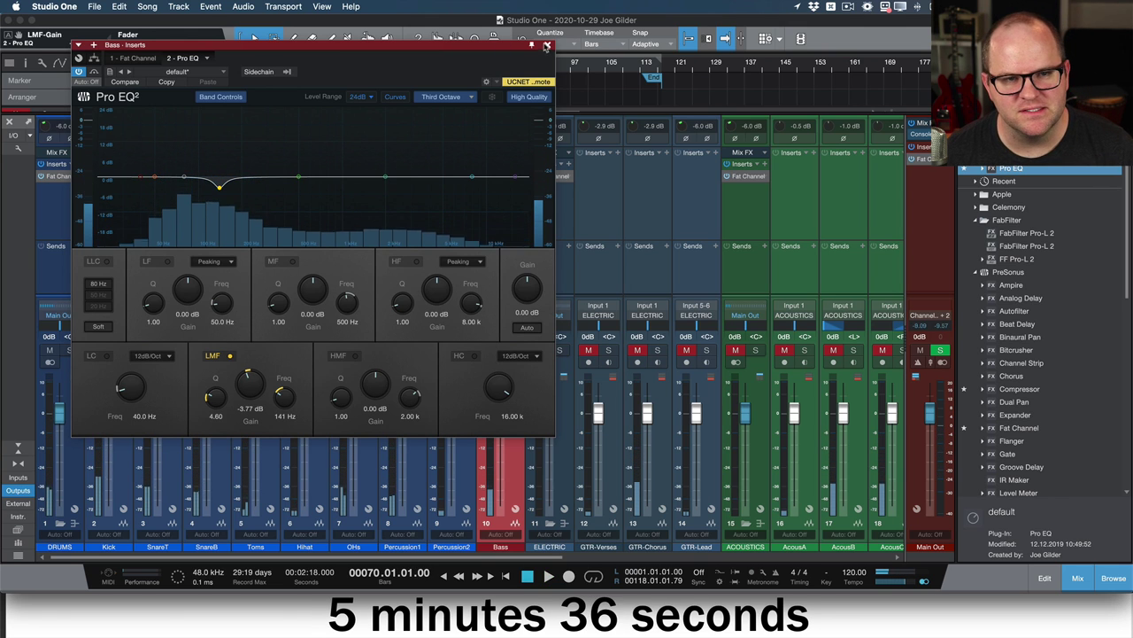
left_click(547, 45)
- Unsolo Bass and unmute ELECTRIC, GTR-Verses, GTR-Chorus and GTR-Lead
key("s")
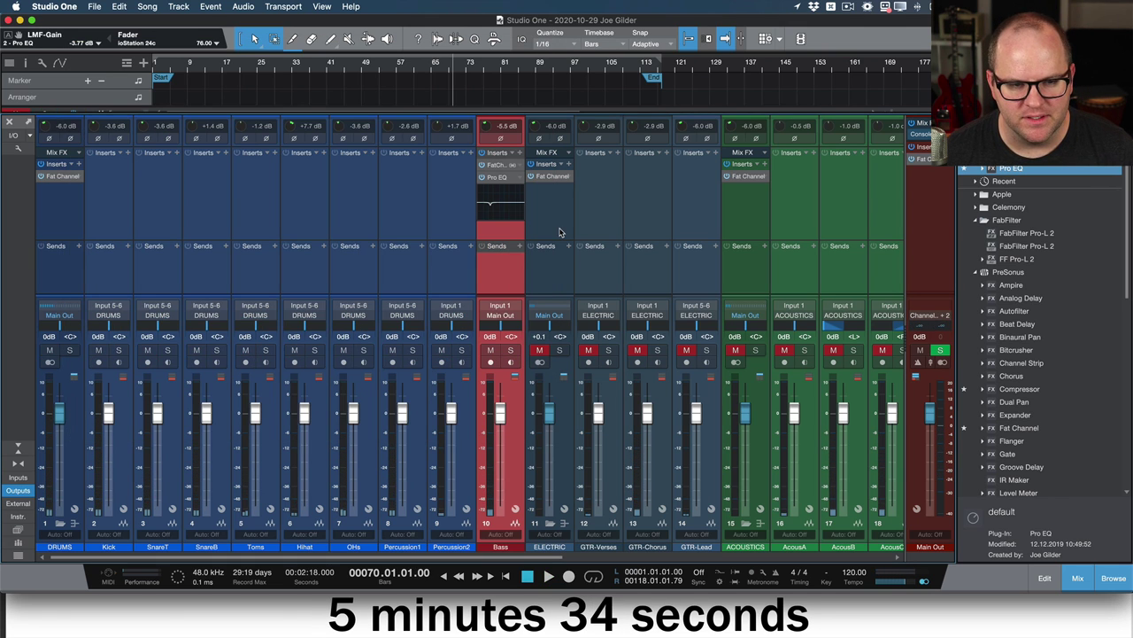
key("space")
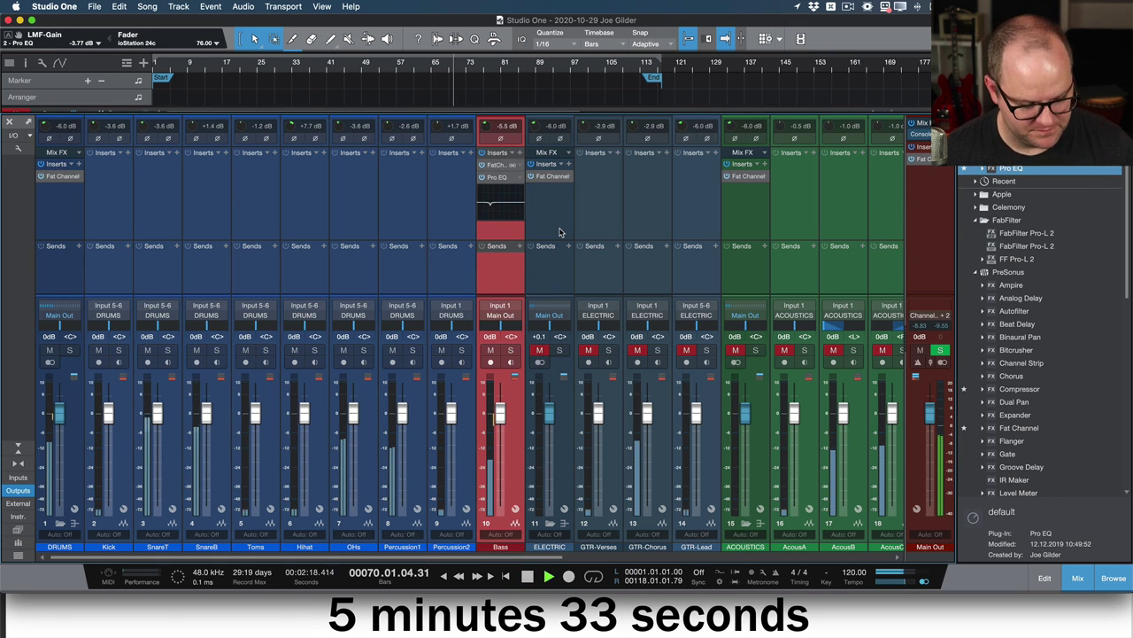
left_click(539, 351)
left_click(588, 350)
left_click(637, 350)
left_click(686, 351)
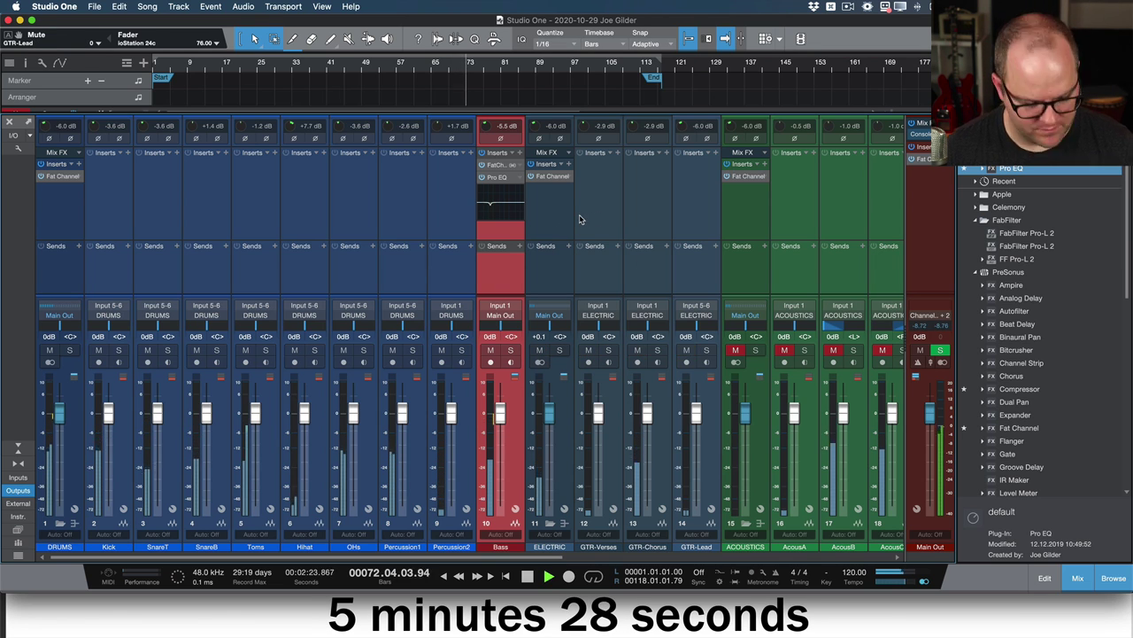
key("space")
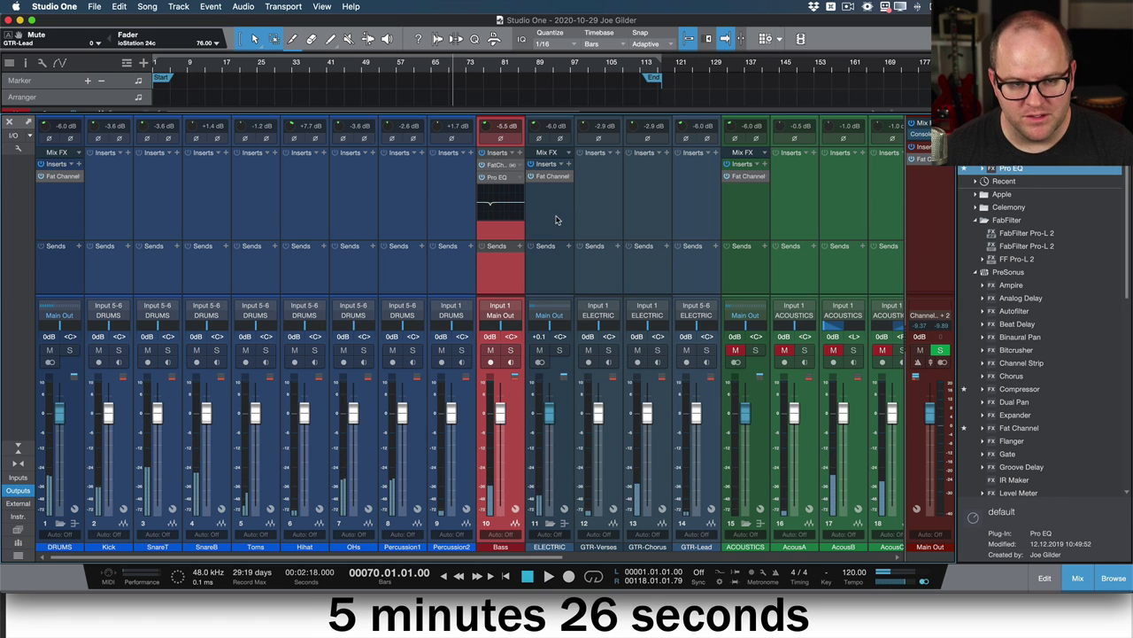
- In the ELECTRIC Fat Channel, boost the 360 Hz low-mid about 8 dB and high-pass around 38 Hz
left_click(554, 219)
left_click(549, 178)
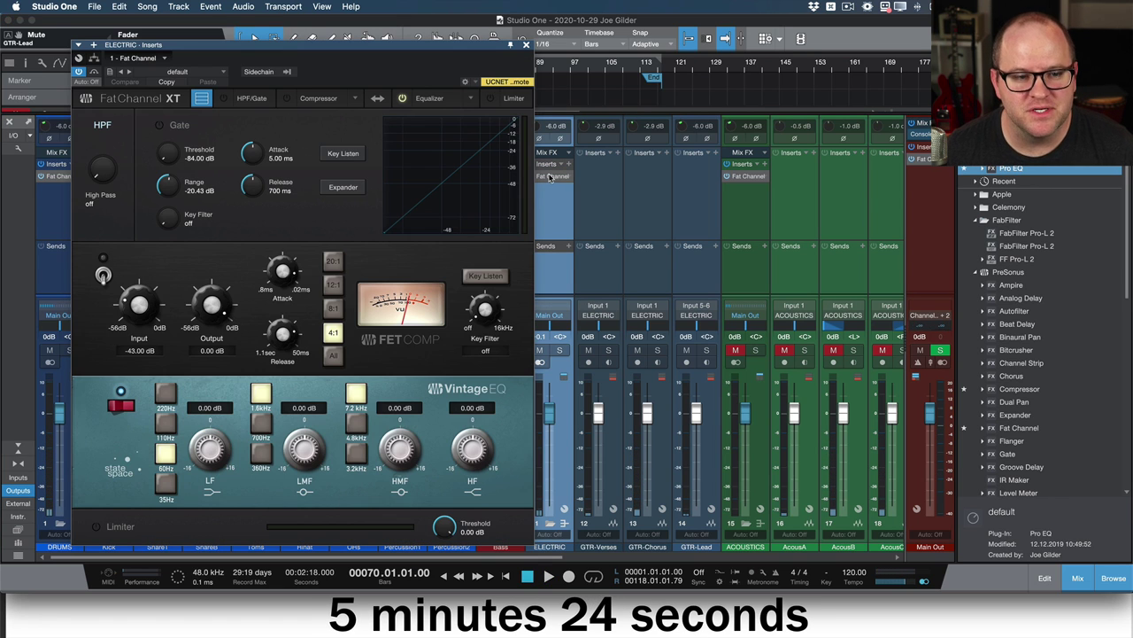
left_click(261, 454)
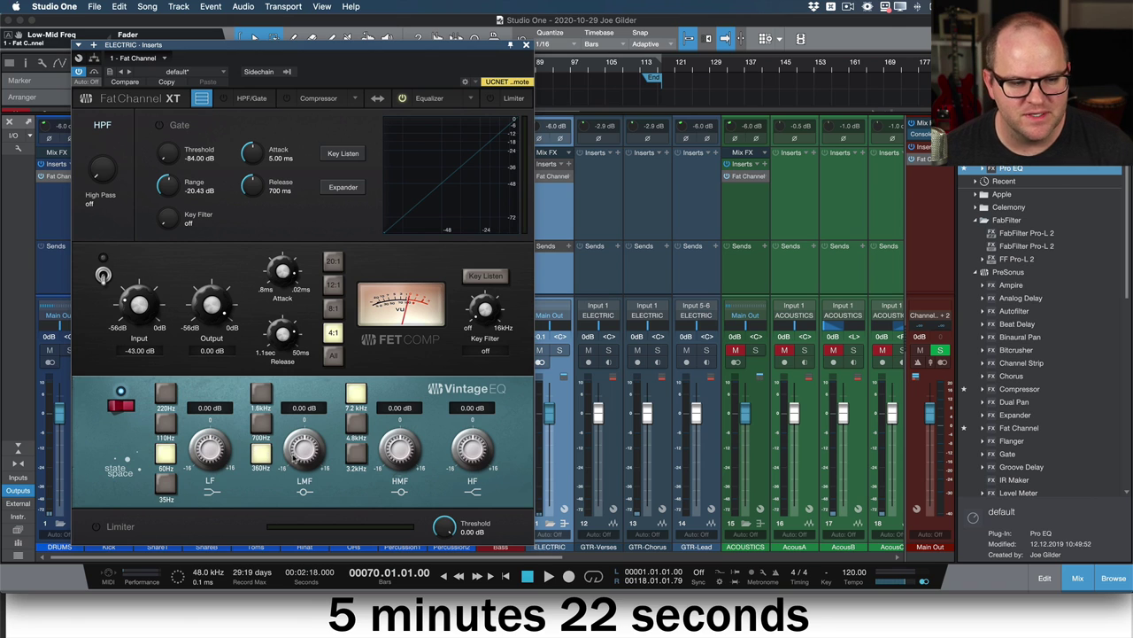
left_click_drag(302, 452, 304, 448)
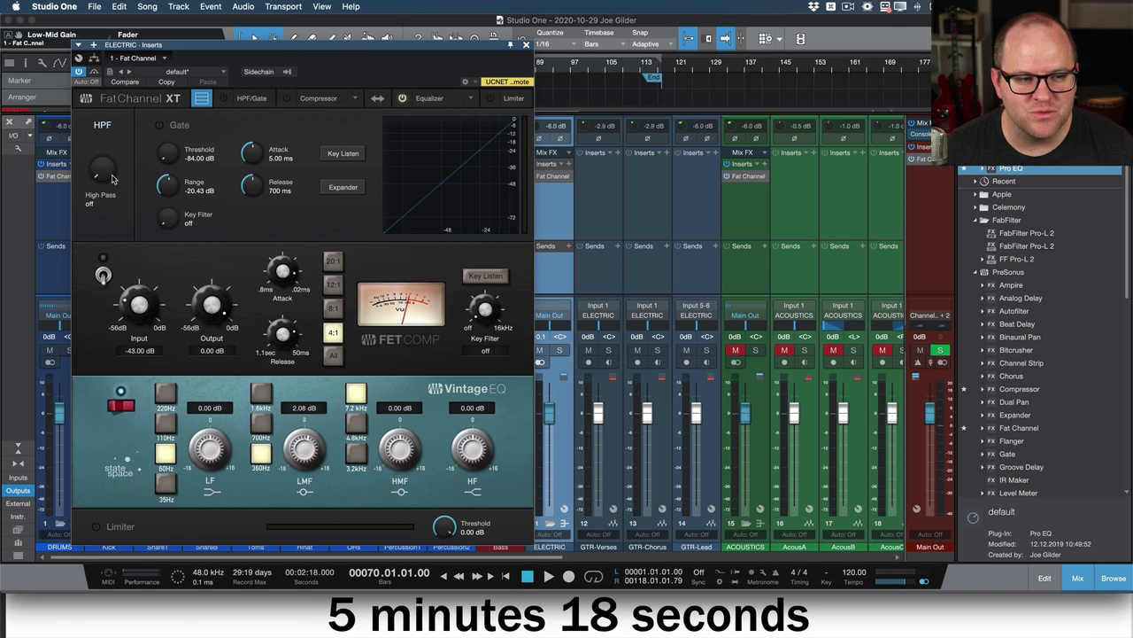
left_click_drag(112, 179, 142, 186)
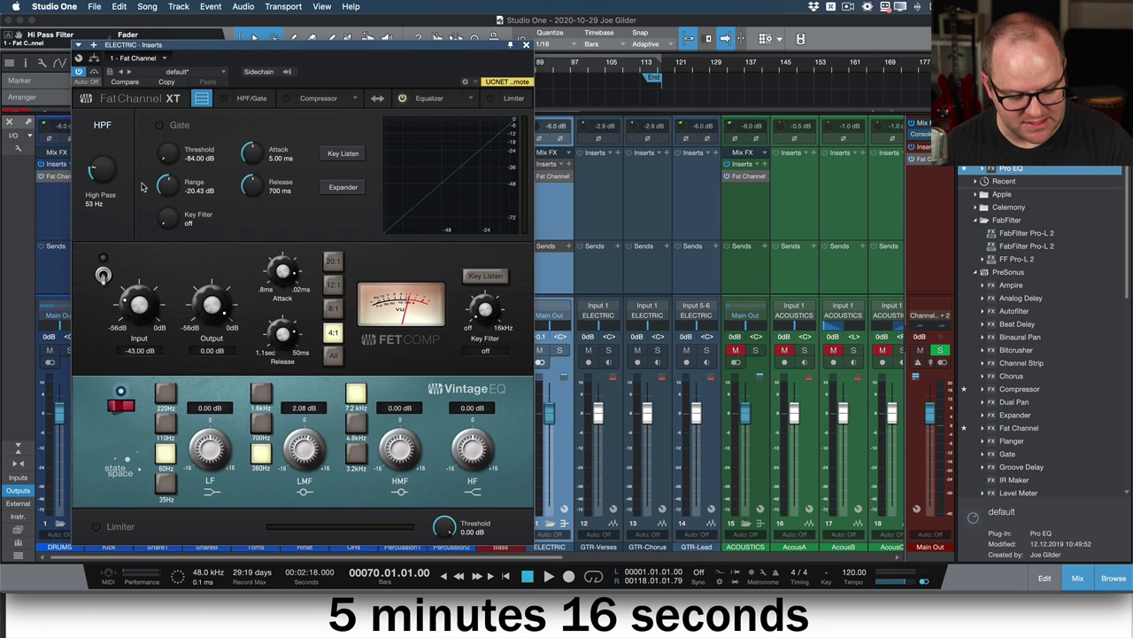
key("space")
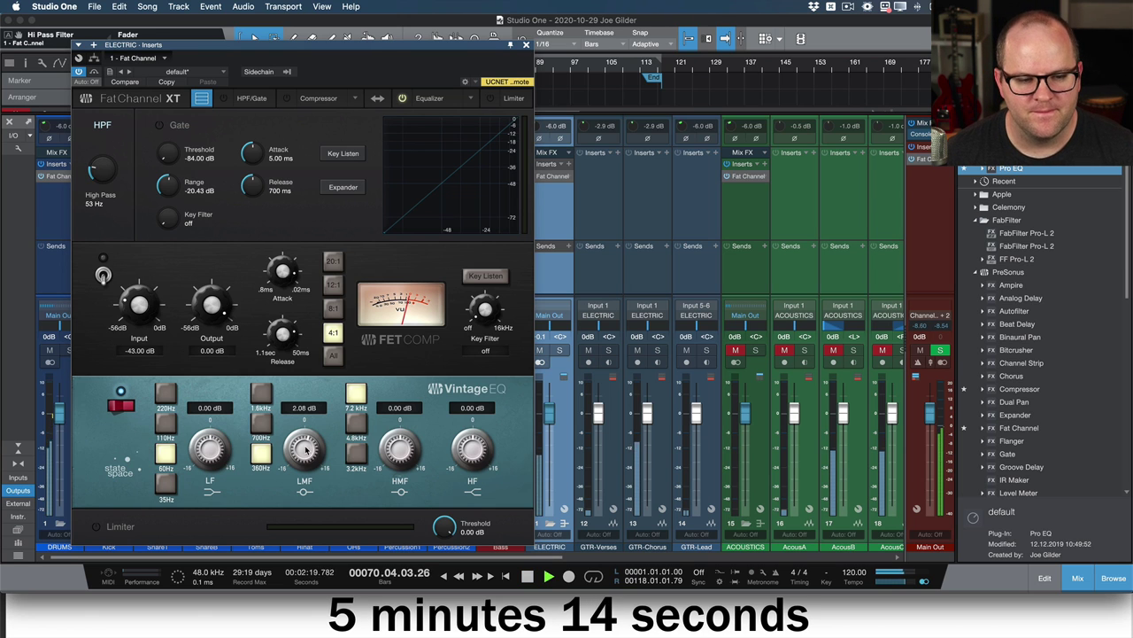
mouse_move(306, 449)
left_mouse_down()
mouse_move(306, 421)
mouse_move(306, 448)
left_mouse_up()
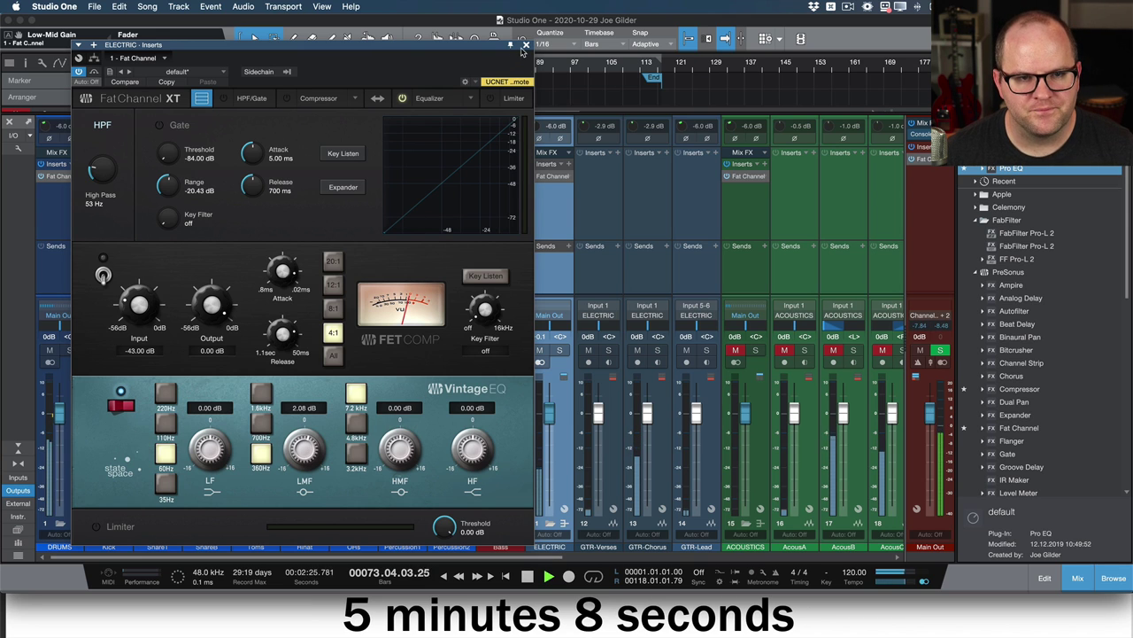
- Add a Pro EQ to ELECTRIC with its high cut at 5.48 kHz
left_click_drag(1018, 169, 531, 233)
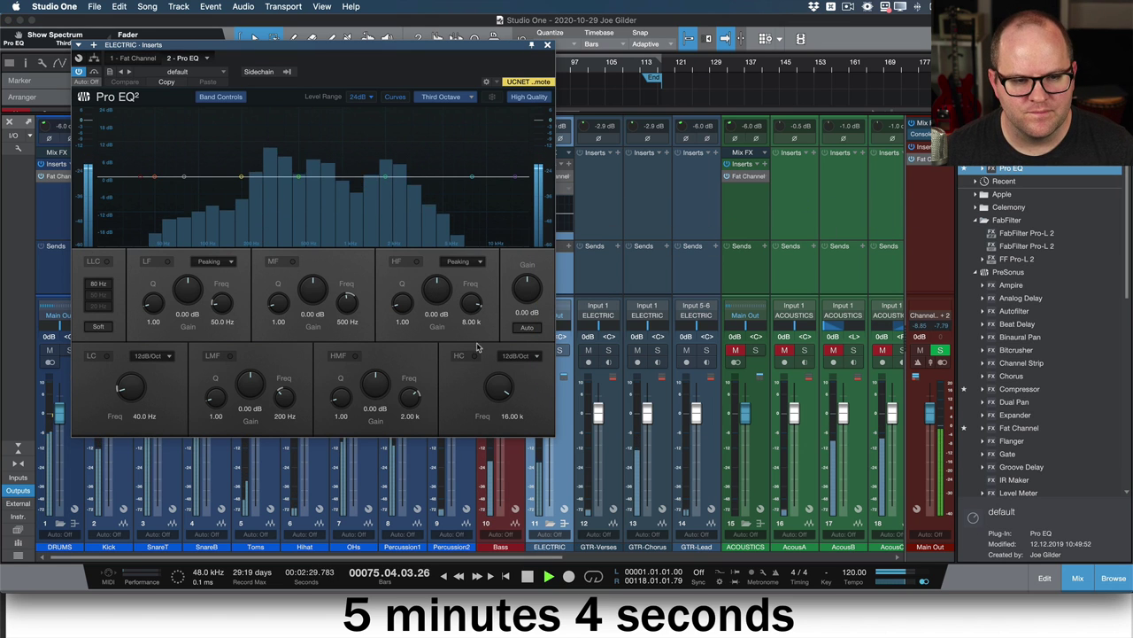
mouse_move(498, 387)
left_mouse_down()
mouse_move(496, 412)
mouse_move(496, 398)
left_mouse_up()
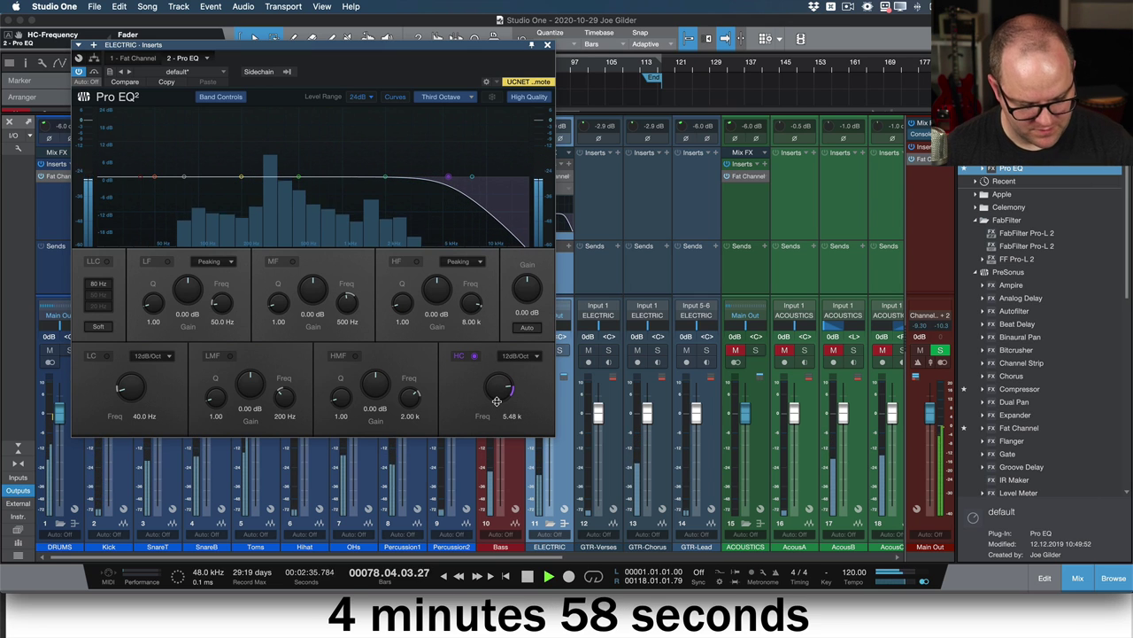
key("space")
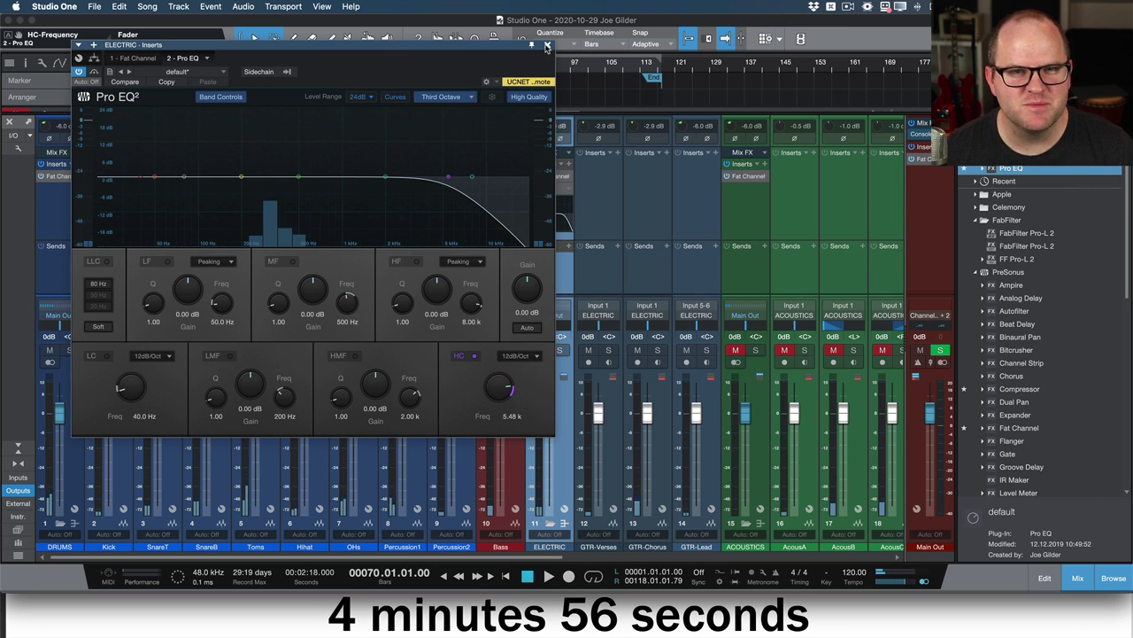
left_click(547, 44)
scroll(670, 224, "right", 1)
- Unmute the ACOUSTICS bus and the AcousB and AcousC tracks, then start playback
scroll(660, 226, "right", 10)
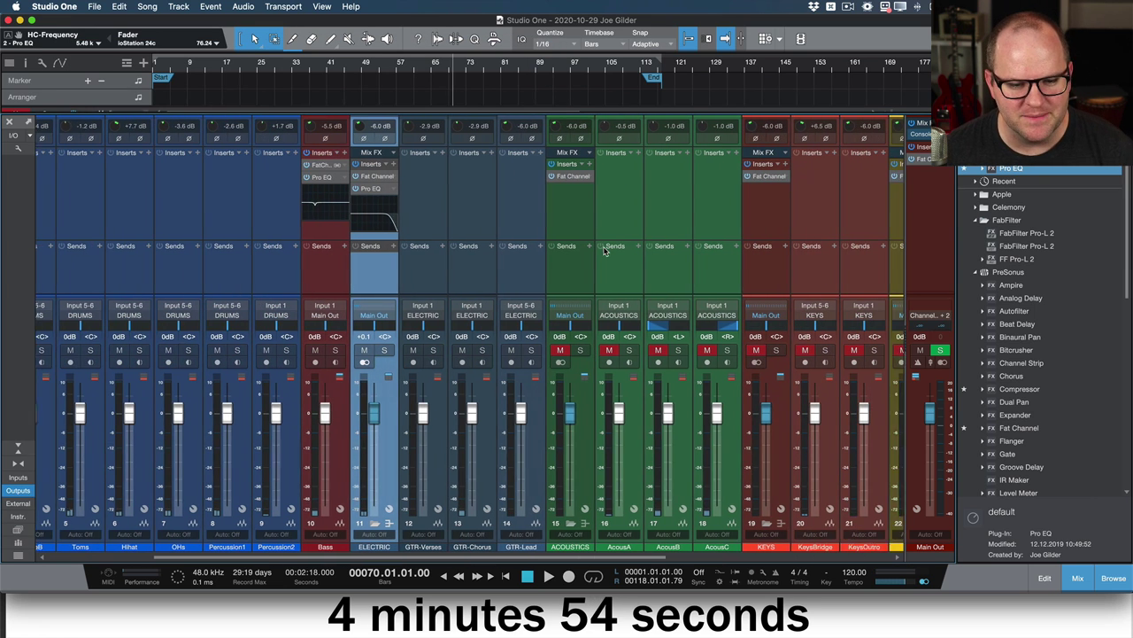
left_click(492, 221)
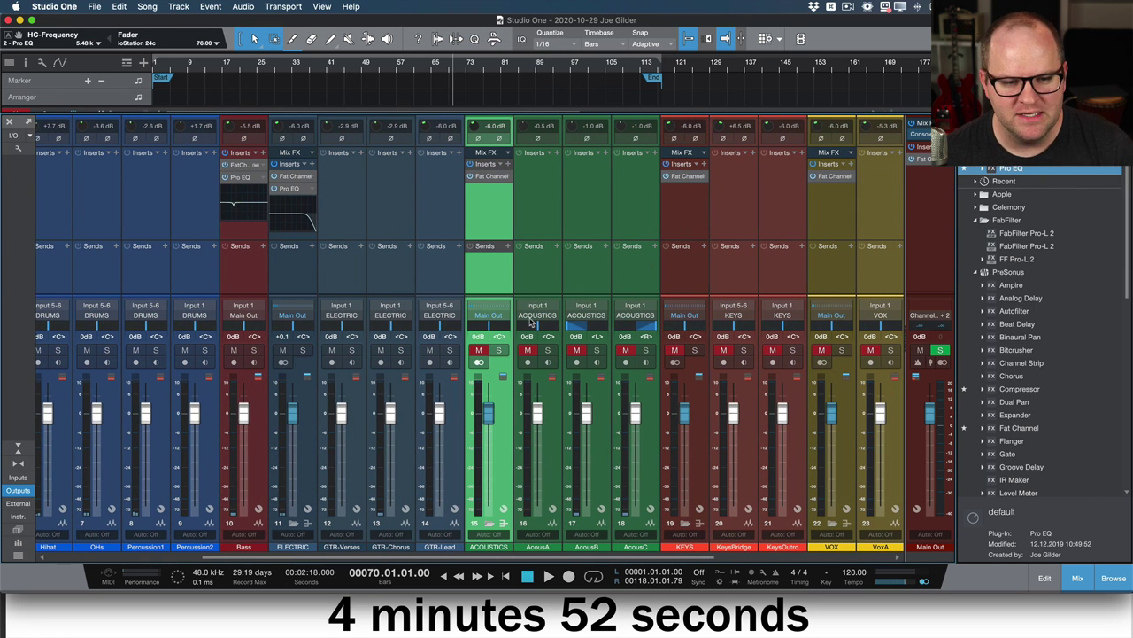
left_click(480, 350)
left_click(576, 350)
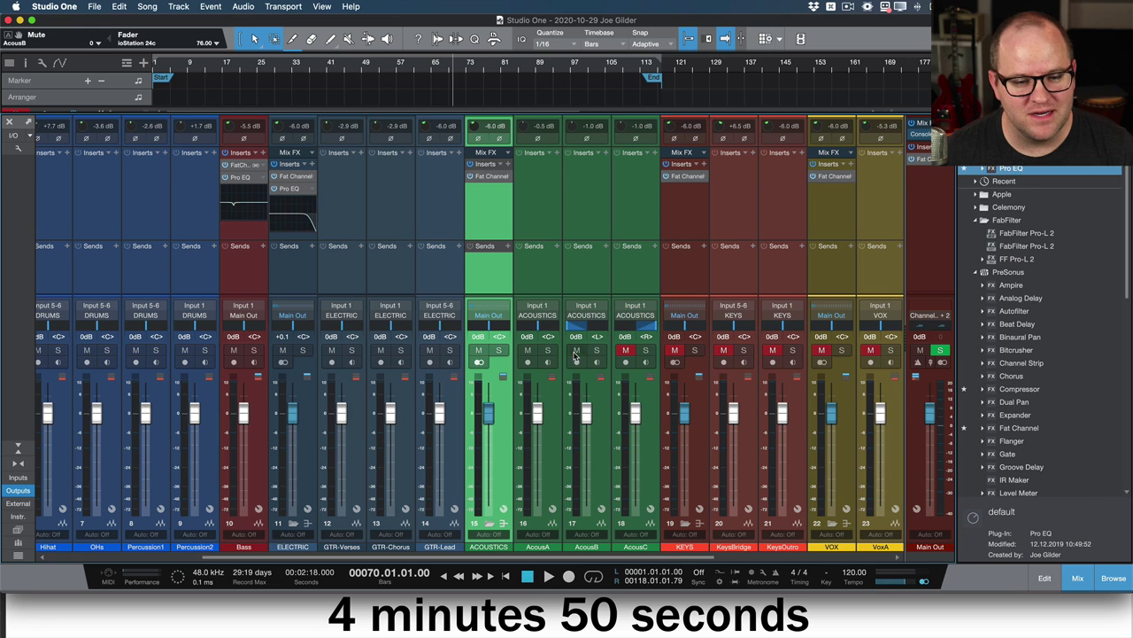
left_click(625, 351)
key("space")
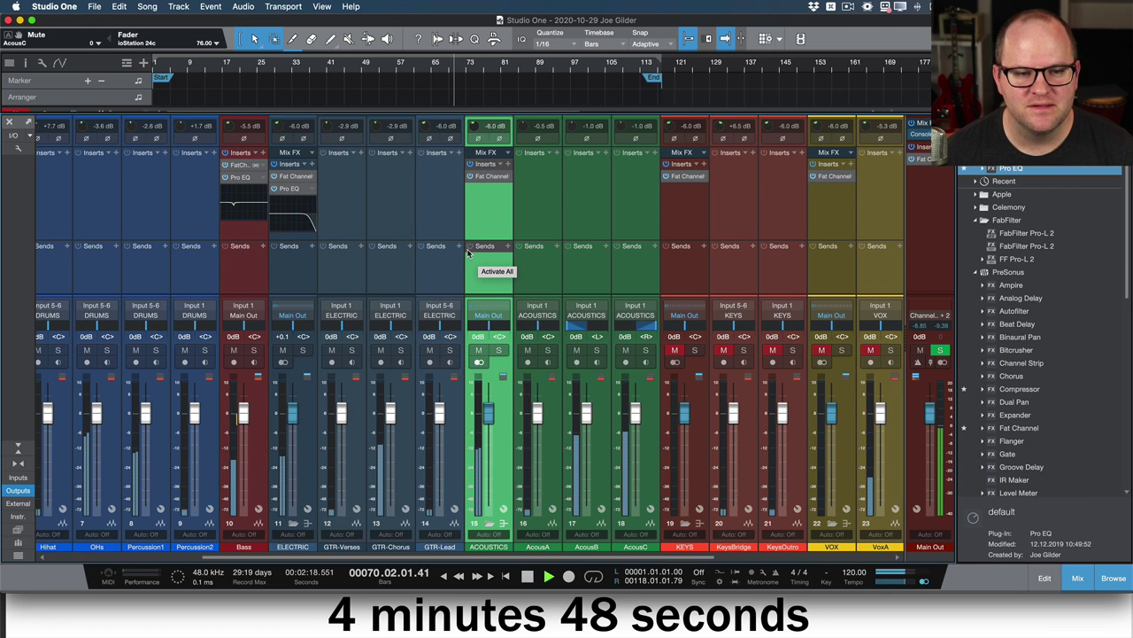
- Set the ACOUSTICS Fat Channel to a 99 Hz high-pass, 360 Hz low-mid, 220 Hz low cut and a 3.84 dB high boost
left_click(491, 177)
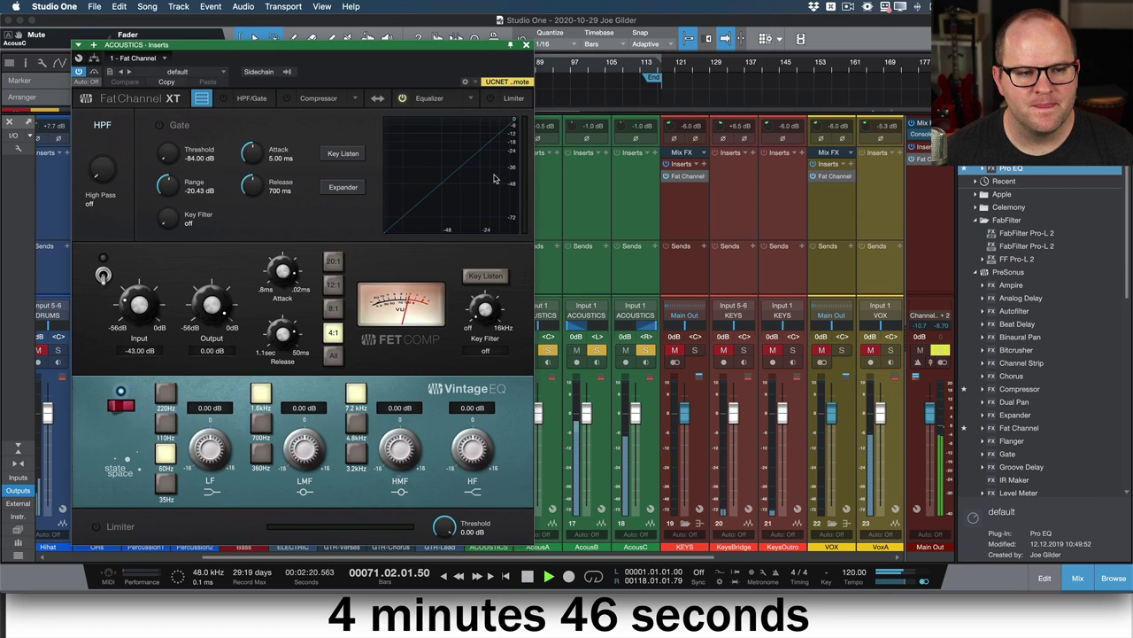
left_click_drag(103, 171, 96, 124)
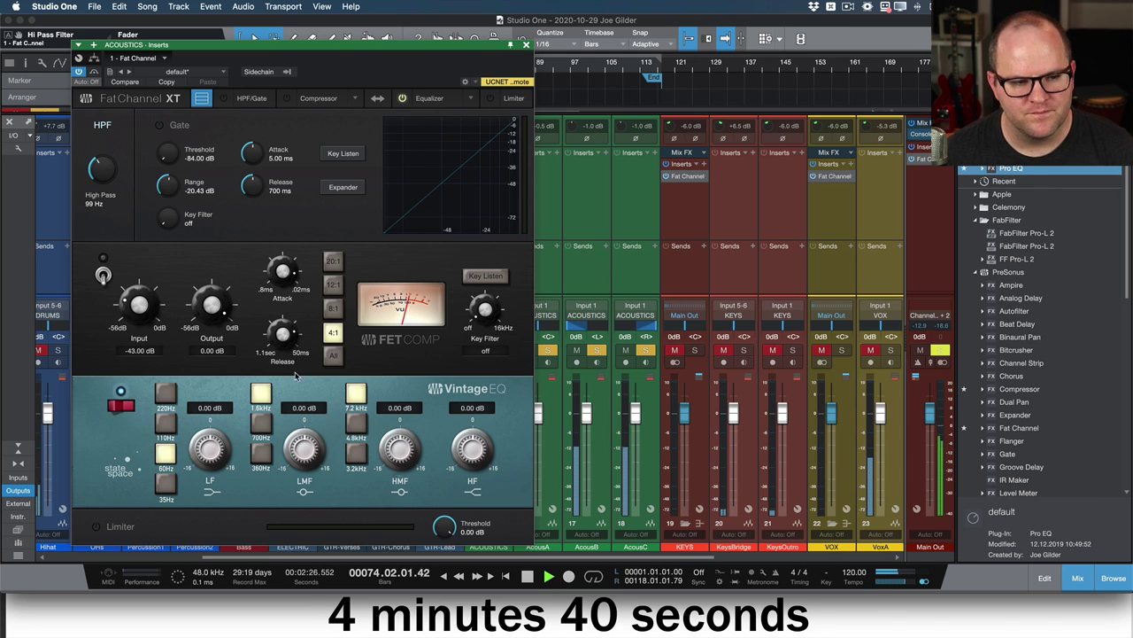
left_click(260, 455)
mouse_move(311, 460)
left_mouse_down()
mouse_move(305, 423)
mouse_move(305, 459)
left_mouse_up()
left_click(165, 397)
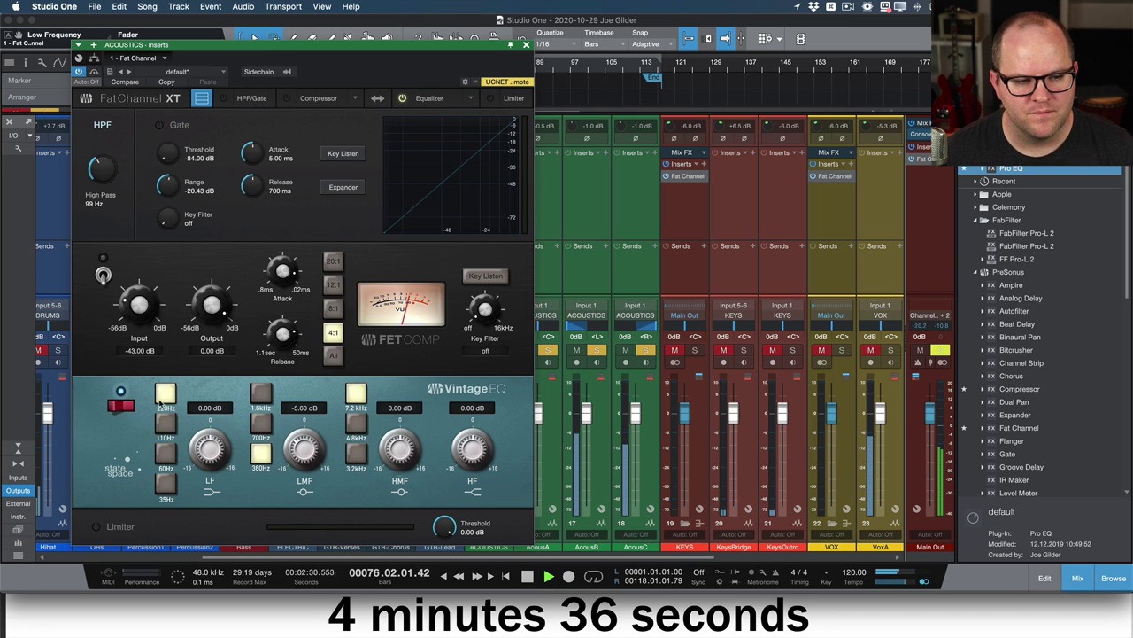
left_click_drag(213, 443, 212, 453)
left_click_drag(400, 452, 401, 423)
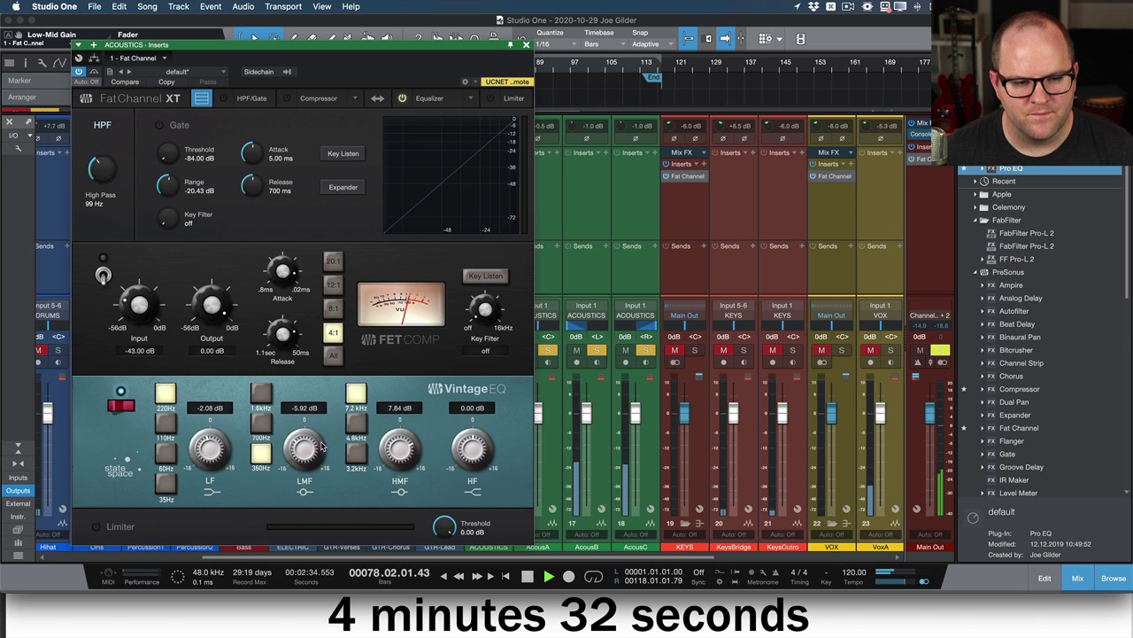
left_click_drag(472, 449, 472, 435)
left_click_drag(393, 451, 390, 454)
- Fine-tune the high-mid boost to 4.64 dB and lower AcousB to -0.3 dB
key("space")
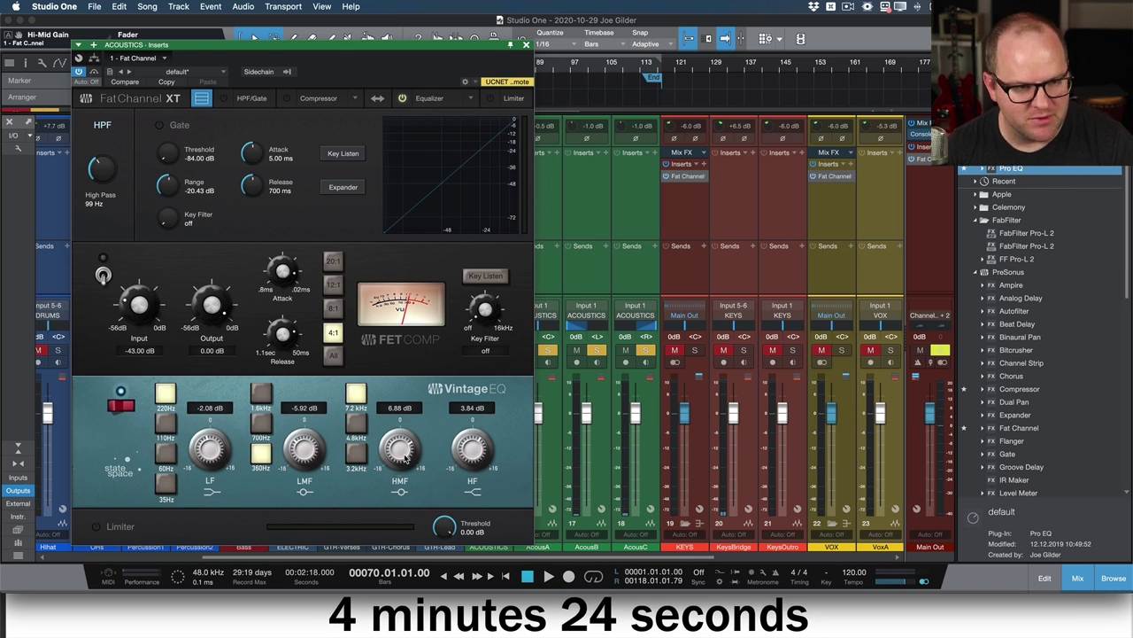
key("space")
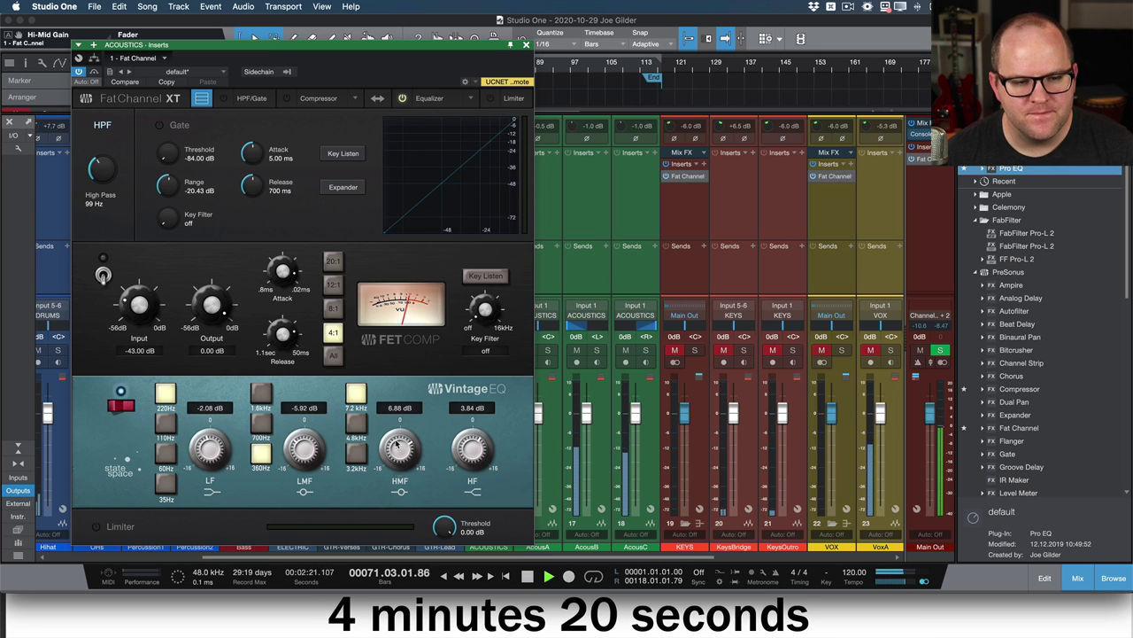
mouse_move(398, 447)
left_mouse_down()
mouse_move(394, 426)
mouse_move(396, 447)
left_mouse_up()
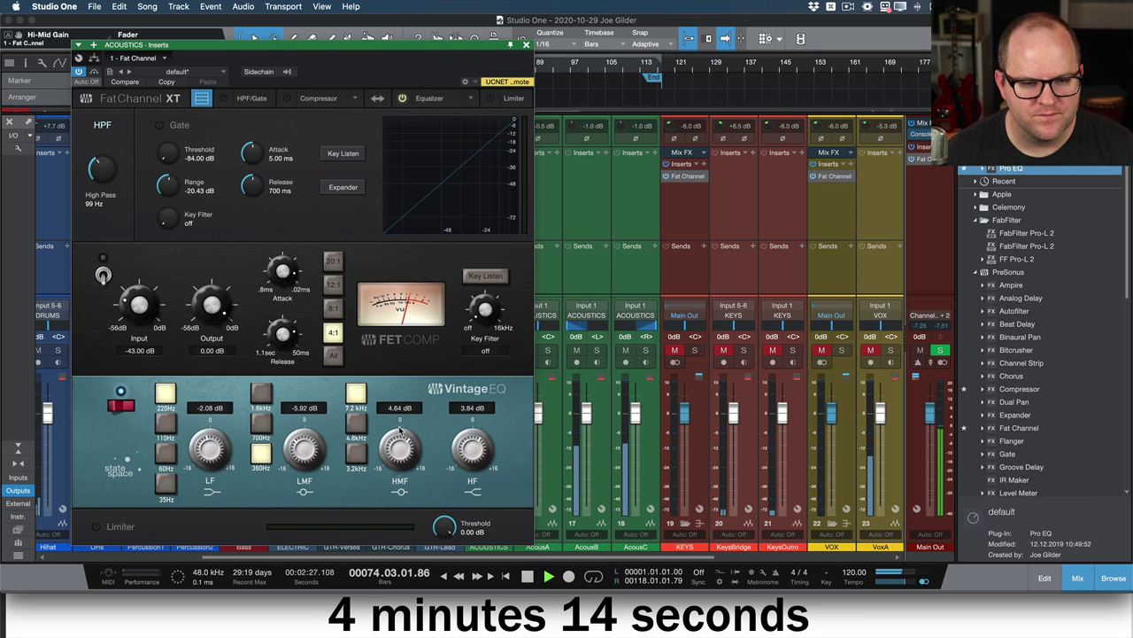
left_click_drag(584, 411, 584, 413)
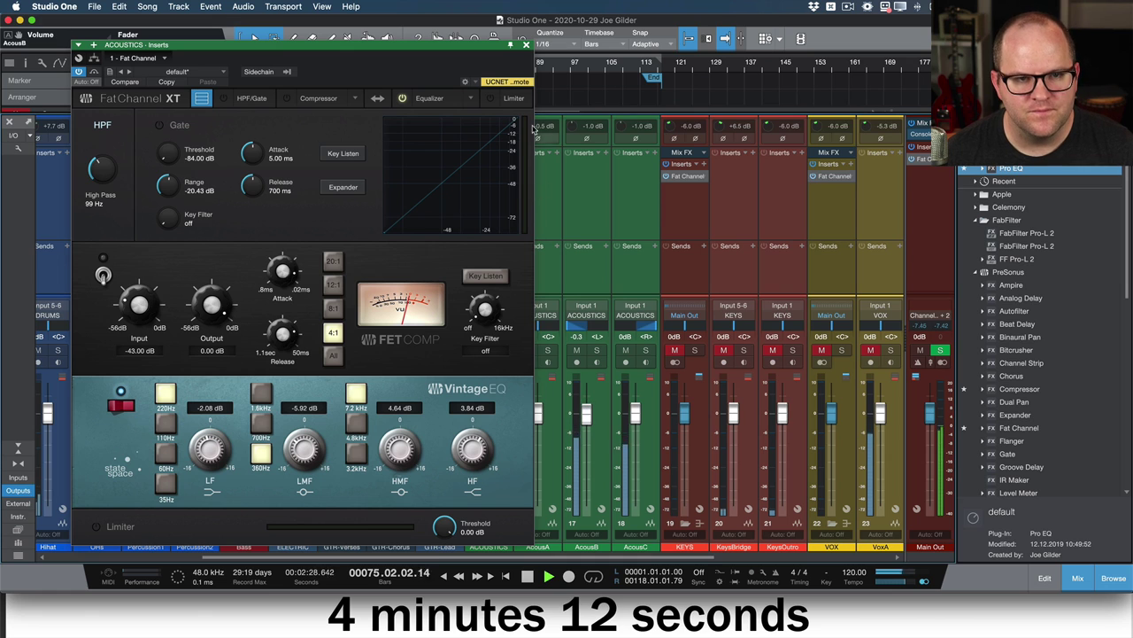
- Set GTR-Chorus to -2.8 dB and unmute the KEYS bus, KeysBridge and KeysOutro
left_click(526, 45)
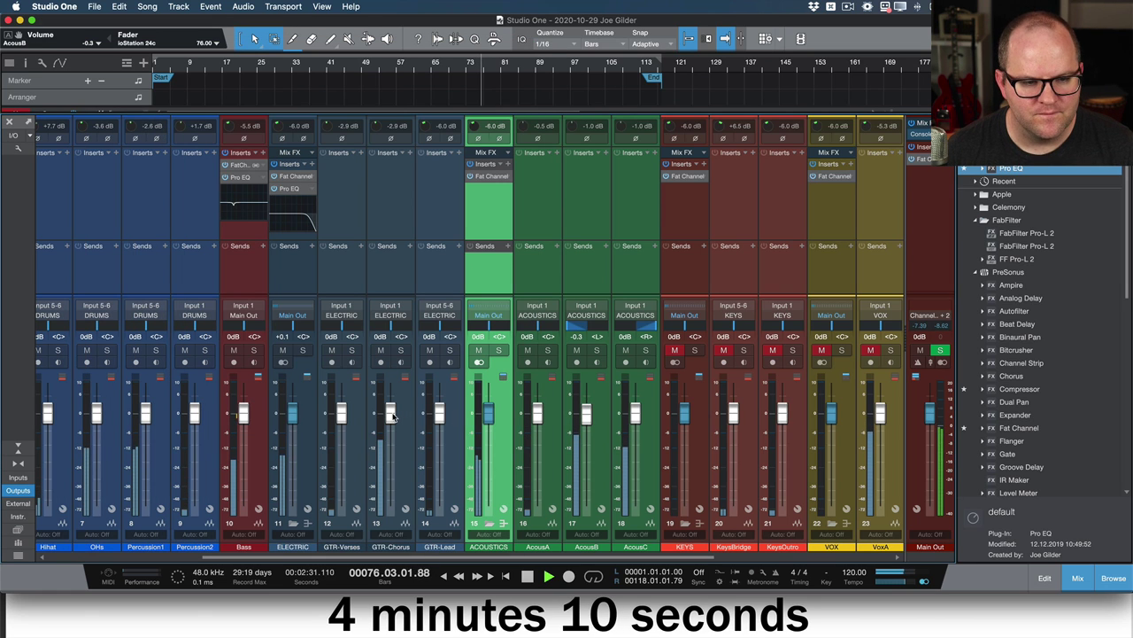
left_click_drag(393, 416, 395, 426)
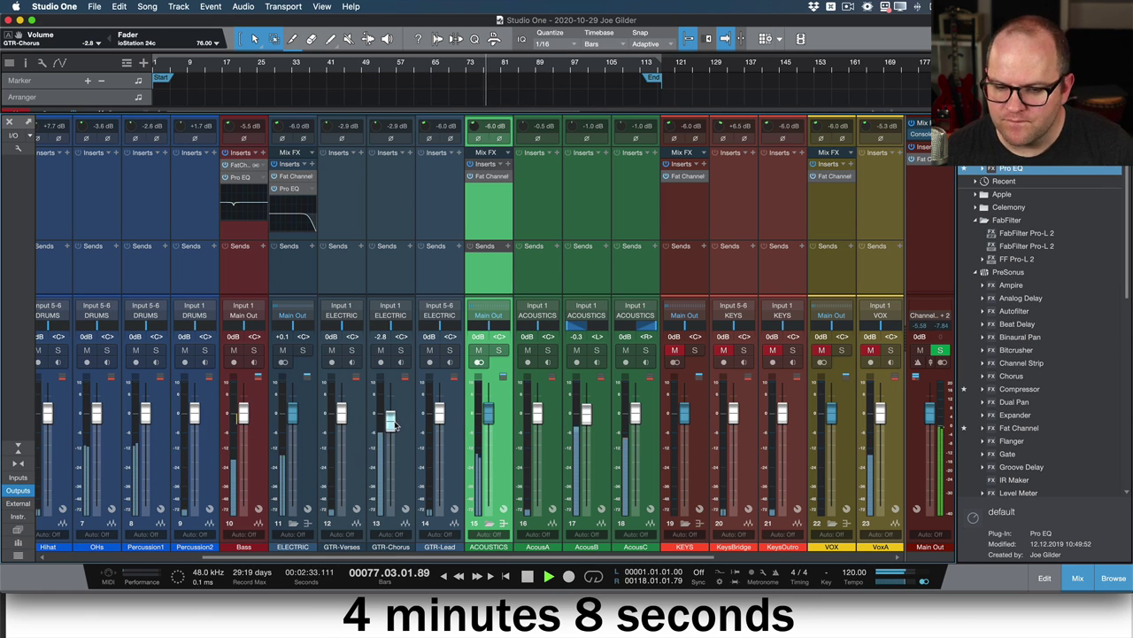
left_click(674, 349)
left_click(723, 351)
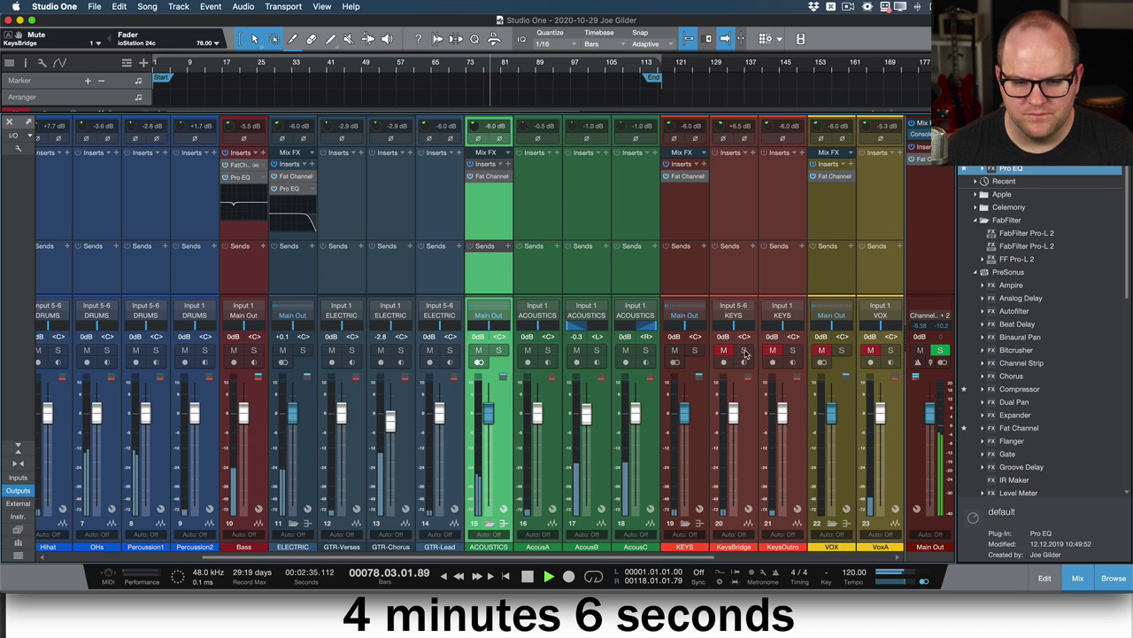
left_click(772, 351)
key("space")
left_click(725, 351)
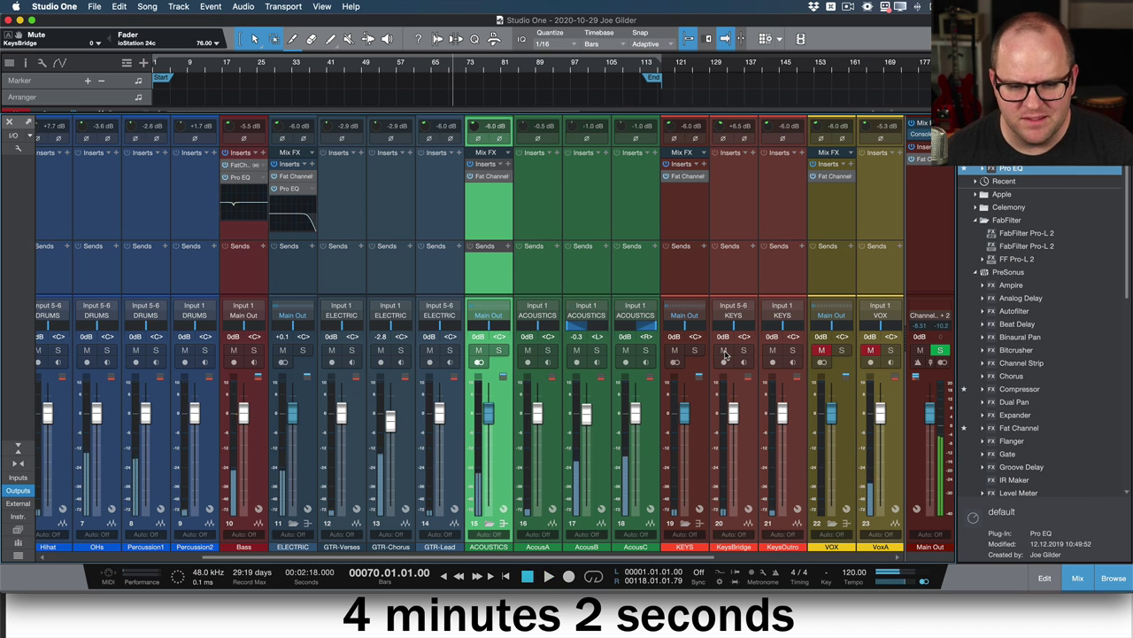
key("space")
- Solo the KEYS folder and its tracks from the arrange view, then return to the mixer
key("F3")
scroll(575, 366, "up", 3)
scroll(575, 367, "down", 5)
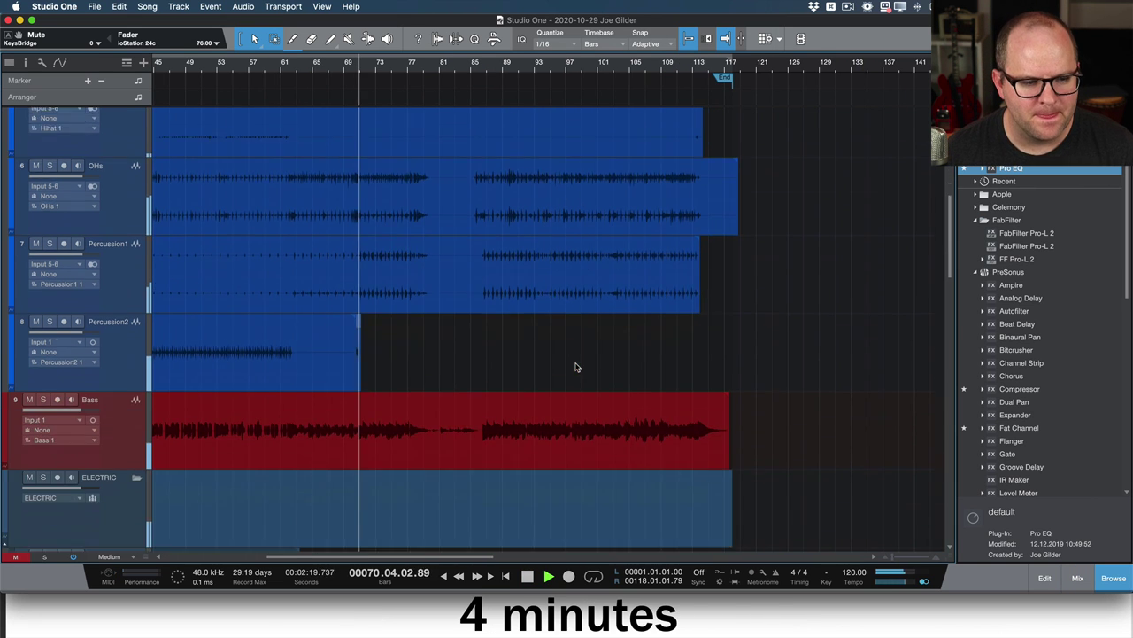
left_click(576, 367)
scroll(169, 417, "down", 6)
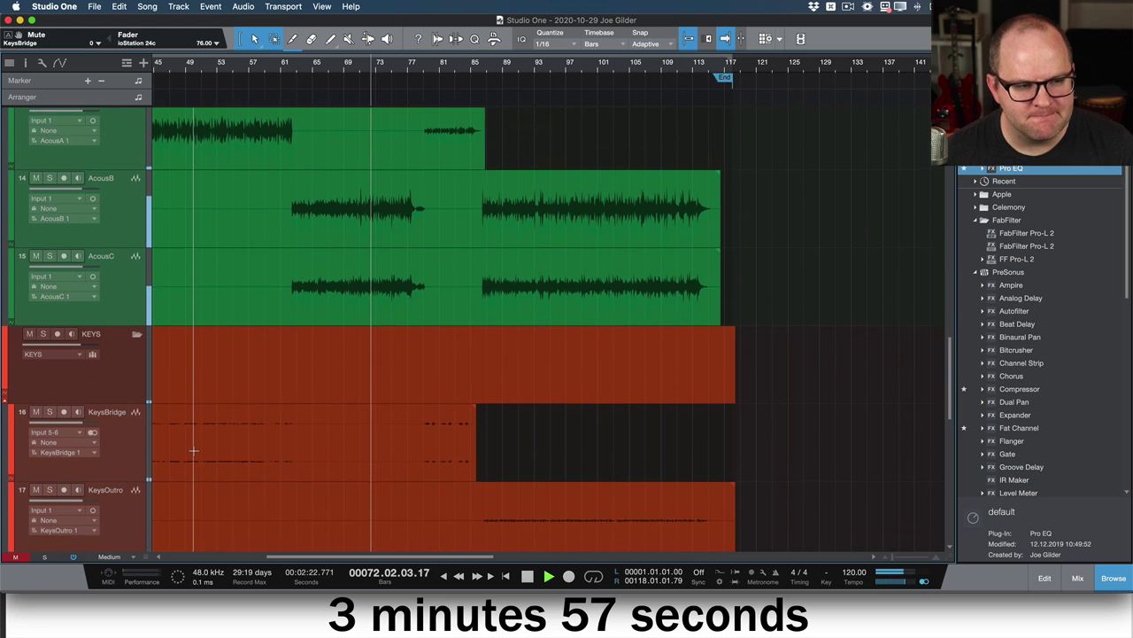
scroll(193, 450, "down", 1)
left_click(134, 337)
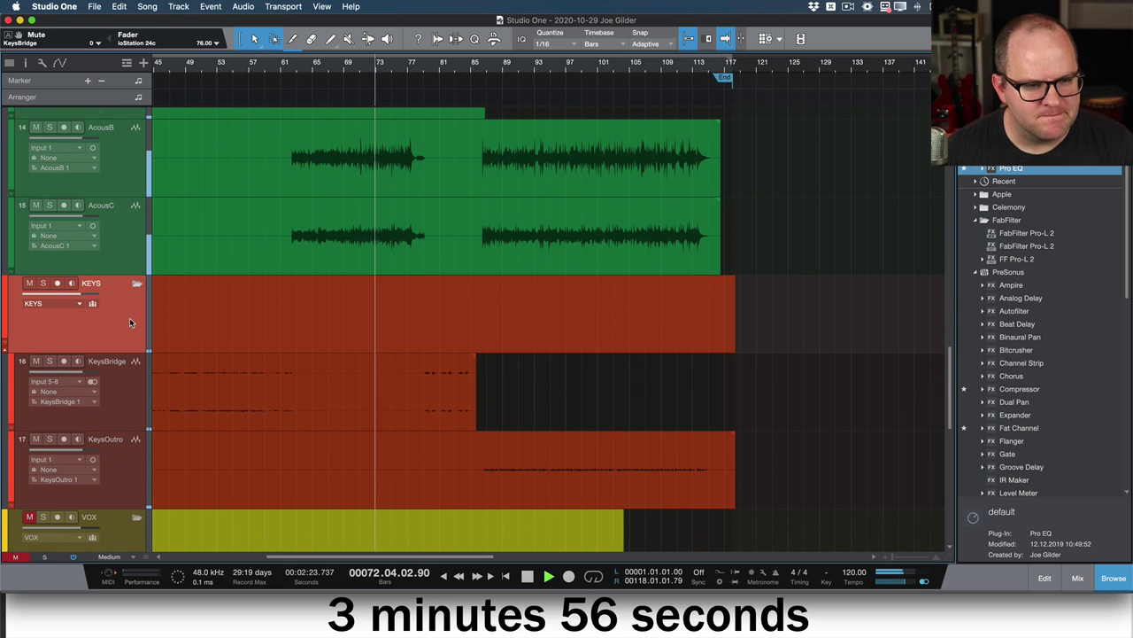
key("s")
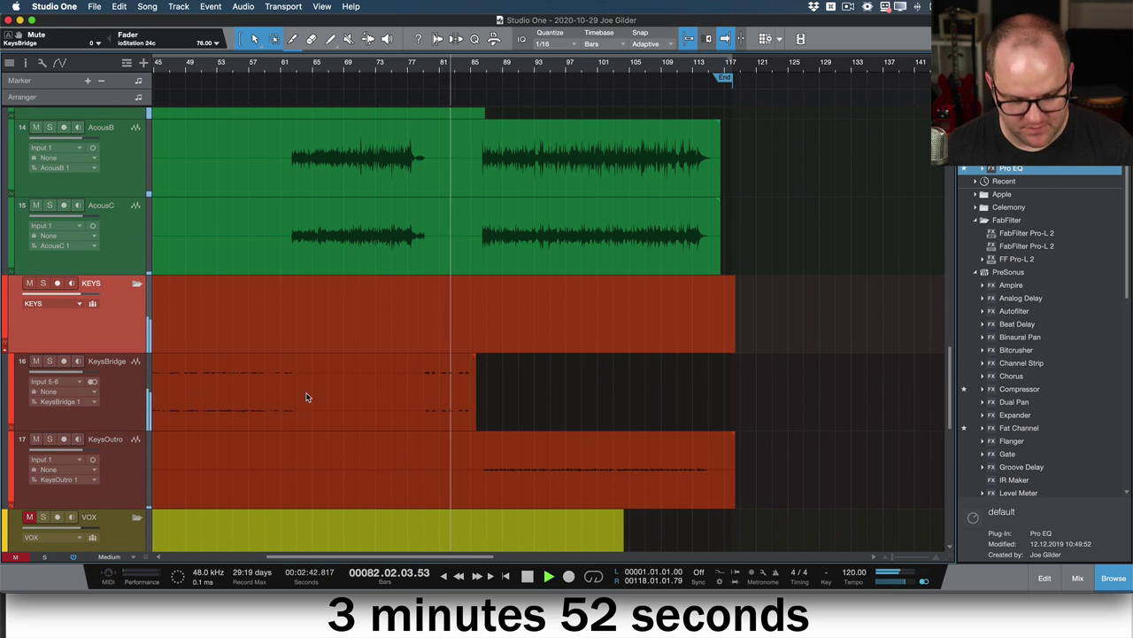
key("F3")
- In the KEYS Fat Channel, cut 700 Hz by 4.80 dB and add a 55 Hz high-pass
left_click(686, 176)
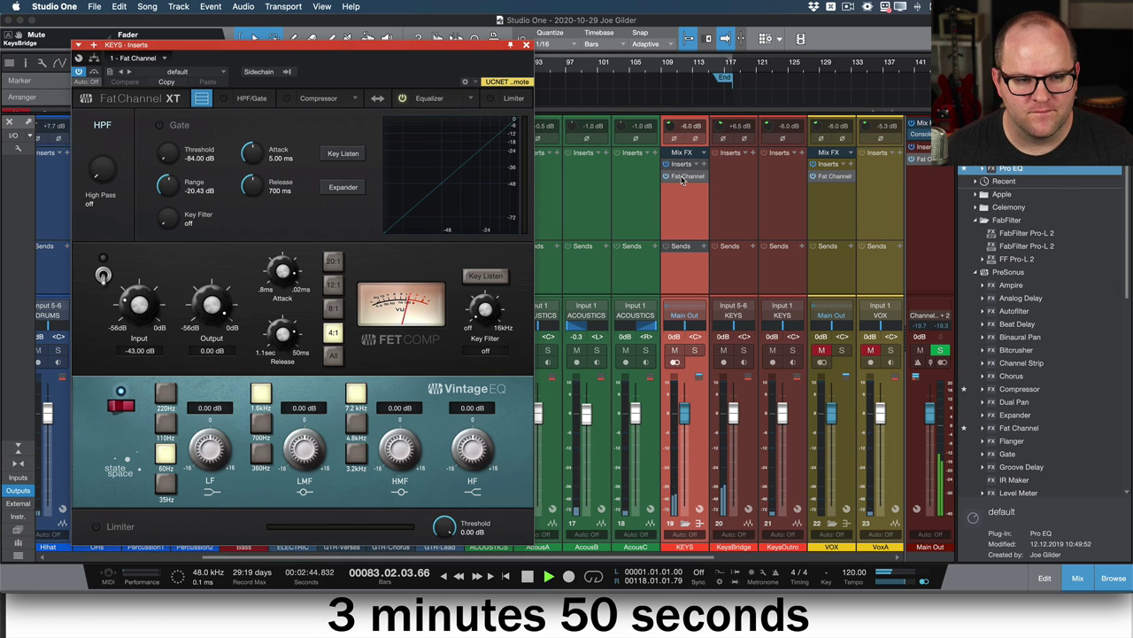
key("space")
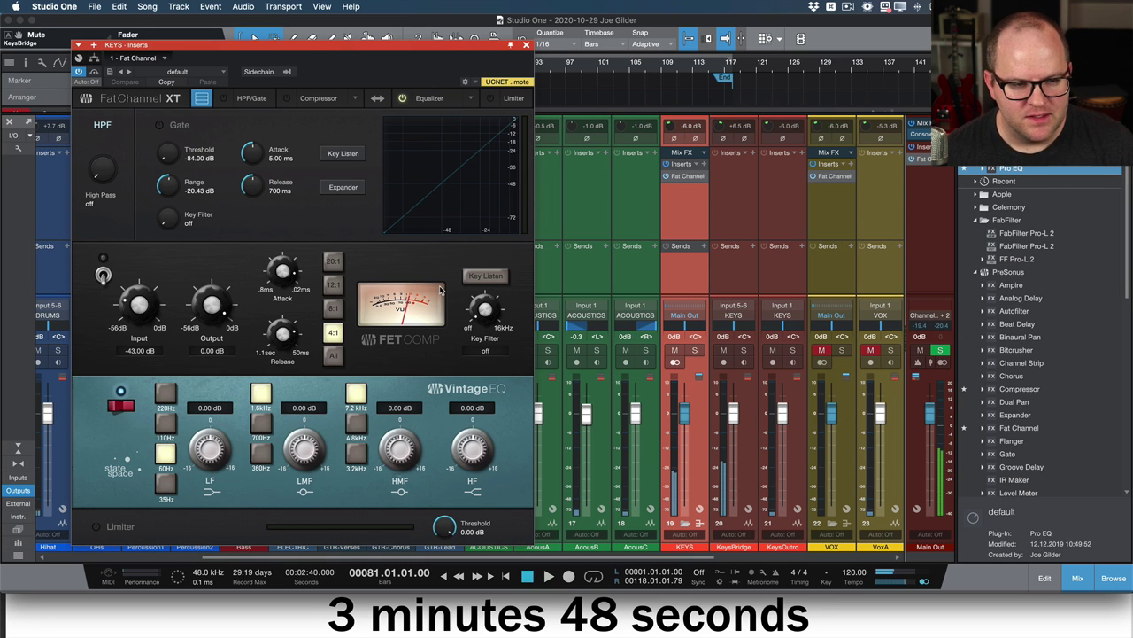
left_click(264, 429)
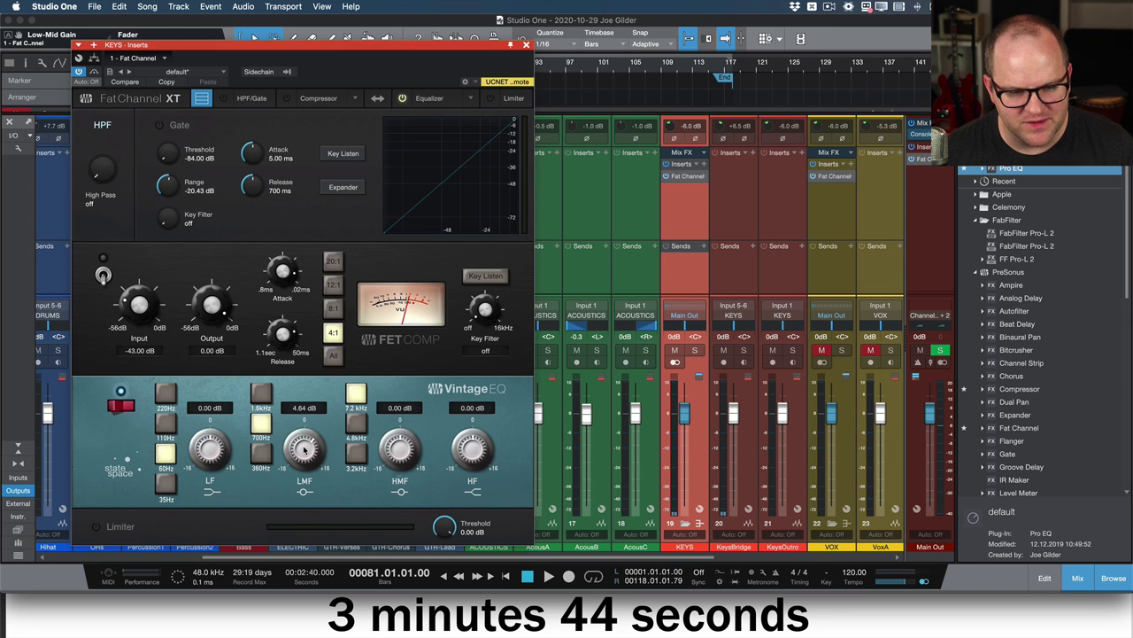
left_click_drag(304, 449, 304, 494)
key("space")
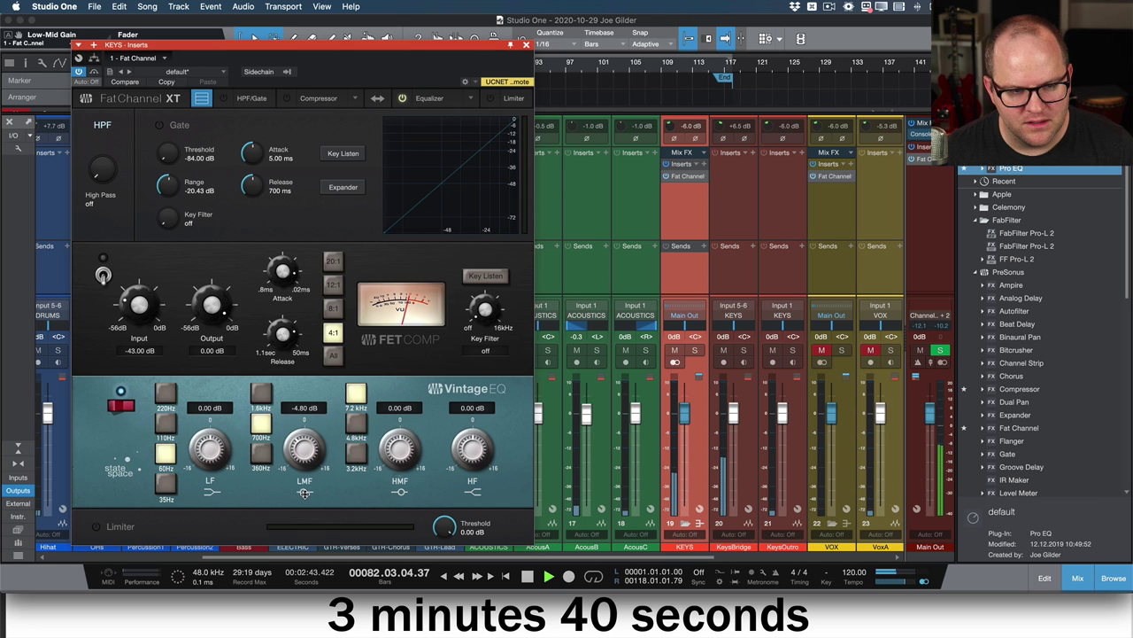
left_click_drag(95, 169, 97, 158)
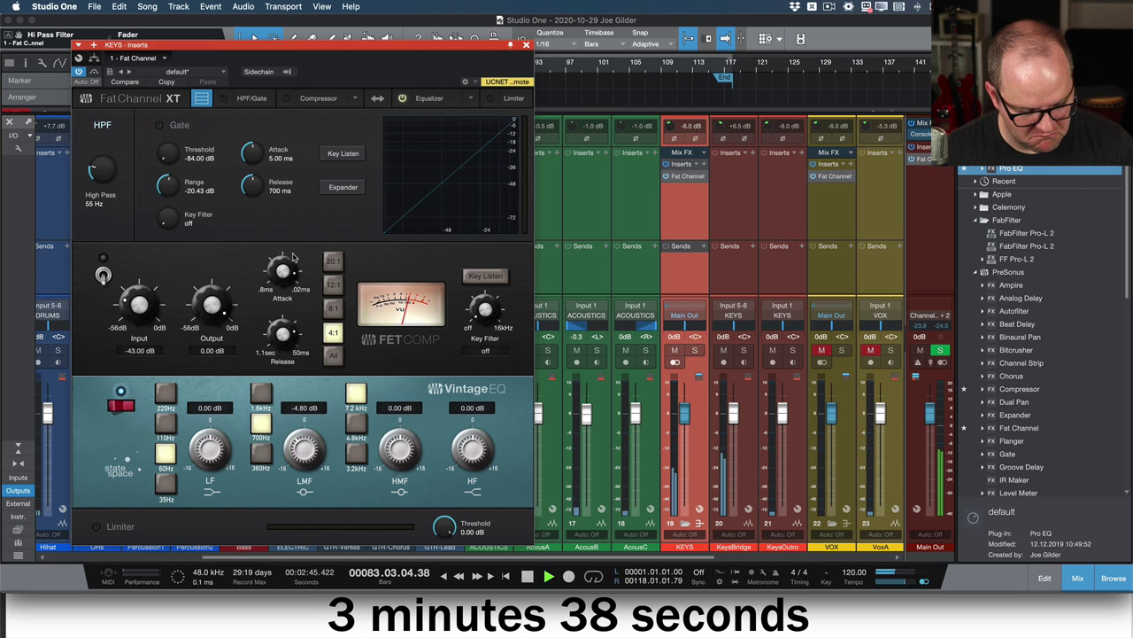
key("space")
- Close the KEYS Fat Channel and clear the solos on the BGV bus and channels 25–29
left_click(530, 45)
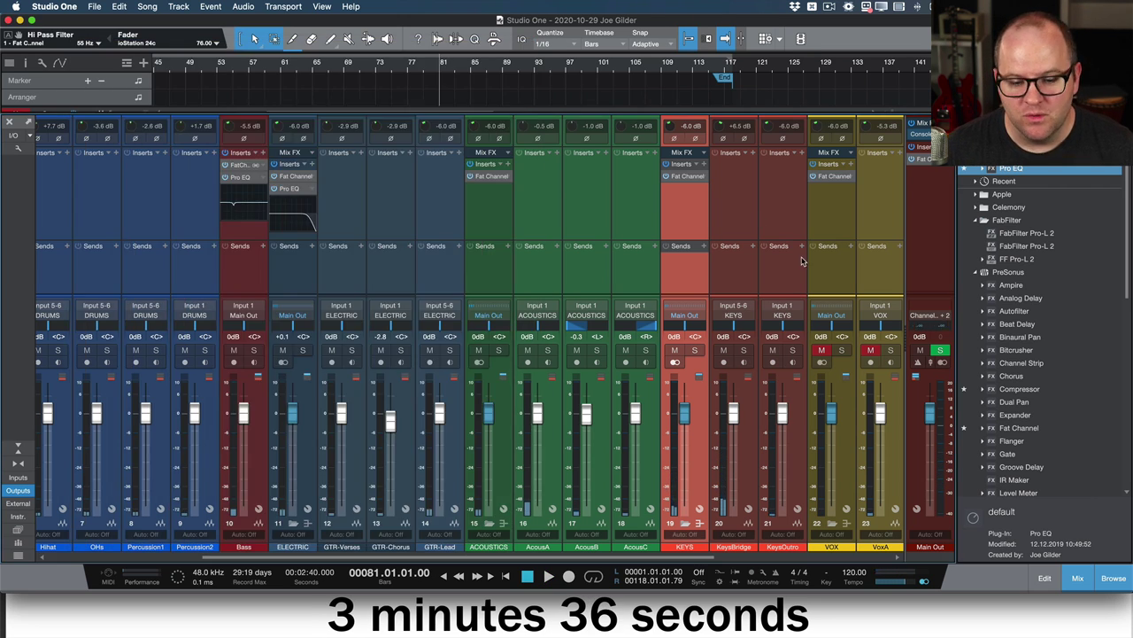
scroll(815, 276, "right", 5)
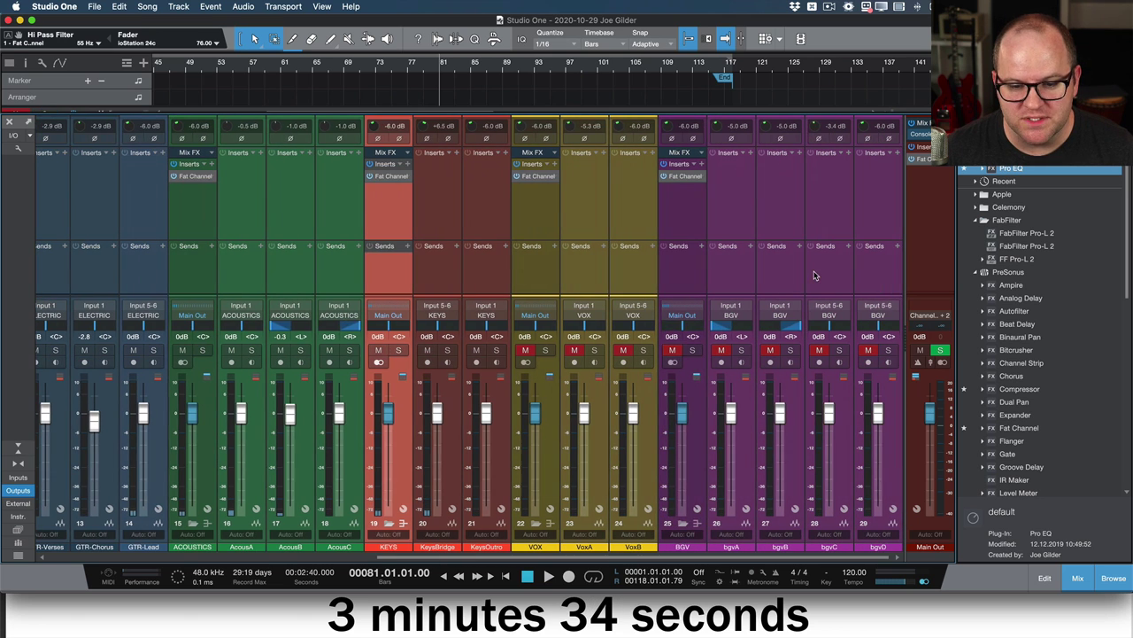
left_click(688, 257)
key("Home")
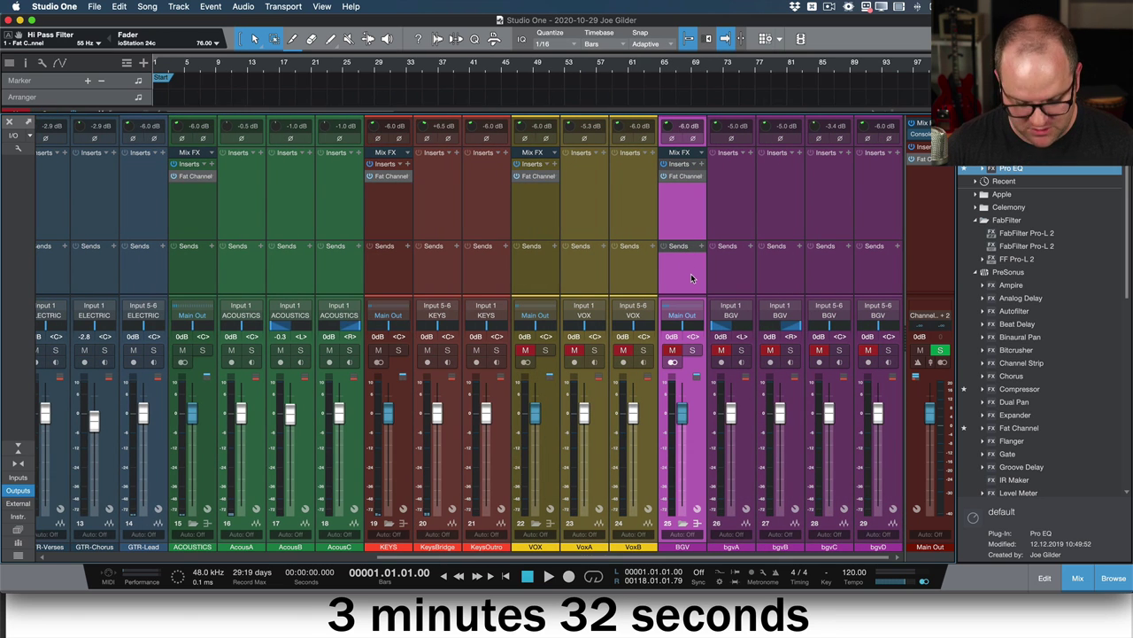
key("s")
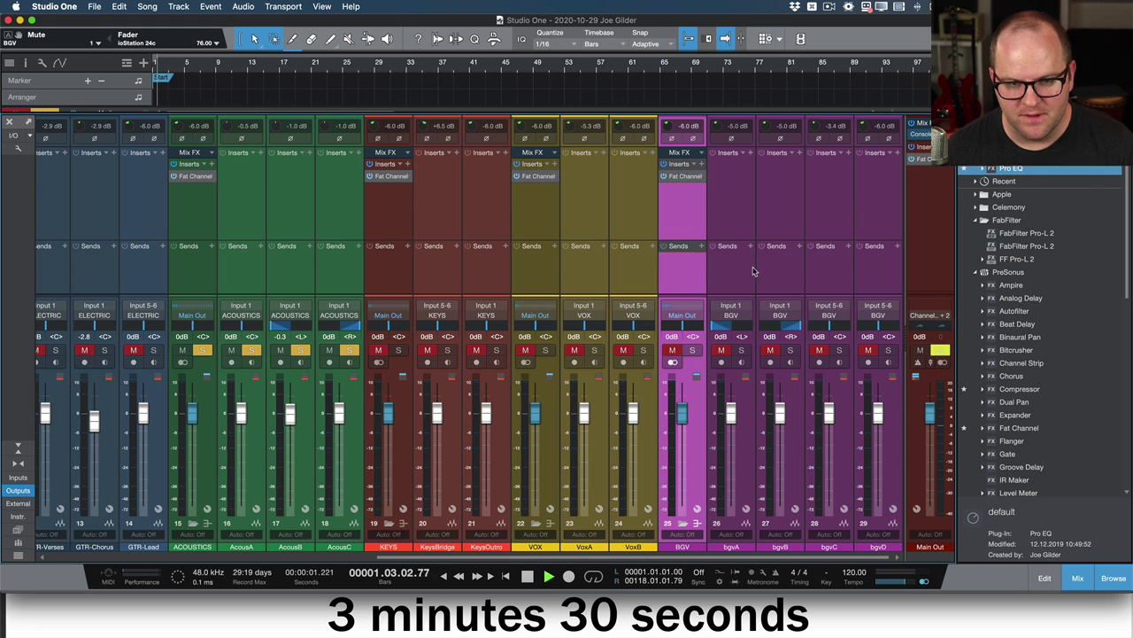
left_click(879, 280, "shift")
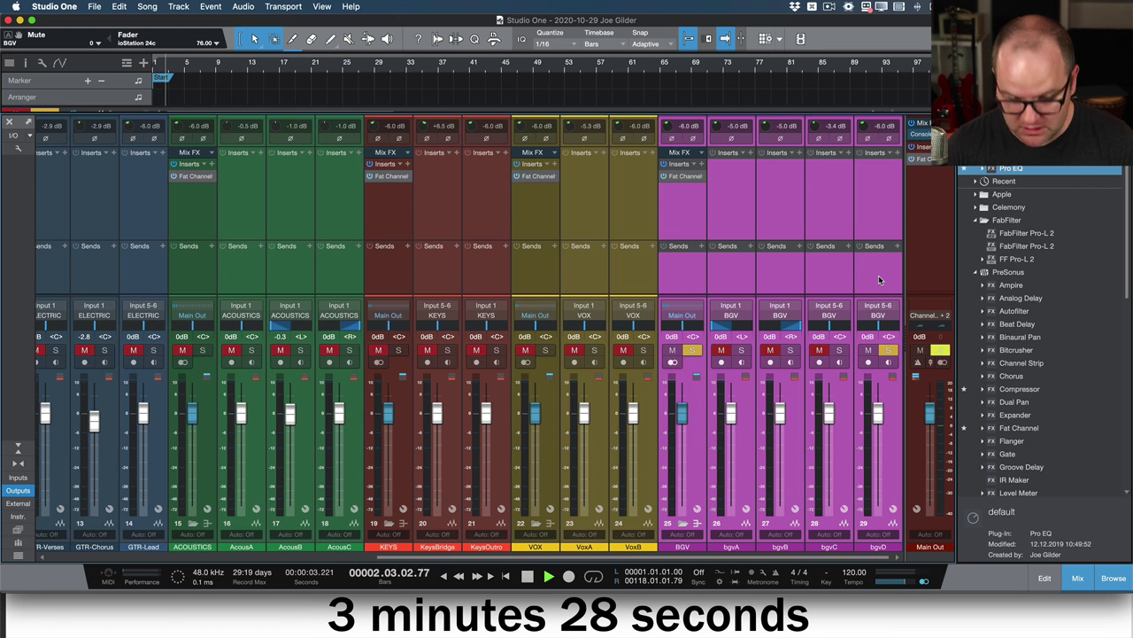
key("s")
key("Home")
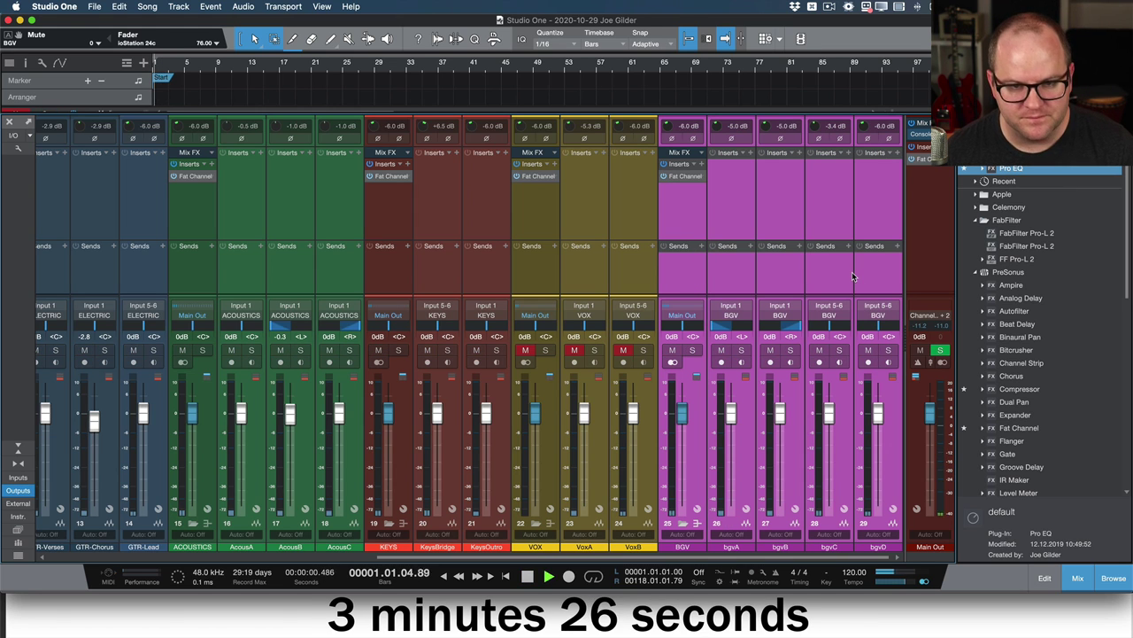
- Play the song from bar 86 and bring up the BGV bus Fat Channel in the mixer
key("F3")
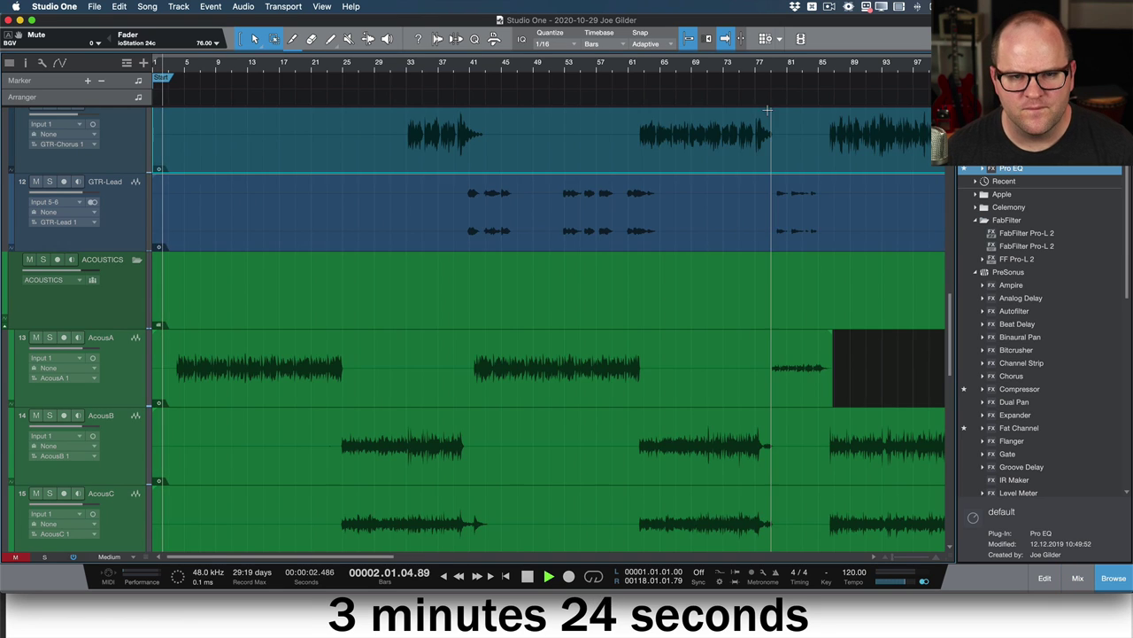
scroll(615, 263, "right", 10)
scroll(487, 265, "left", 10)
scroll(487, 265, "down", 10)
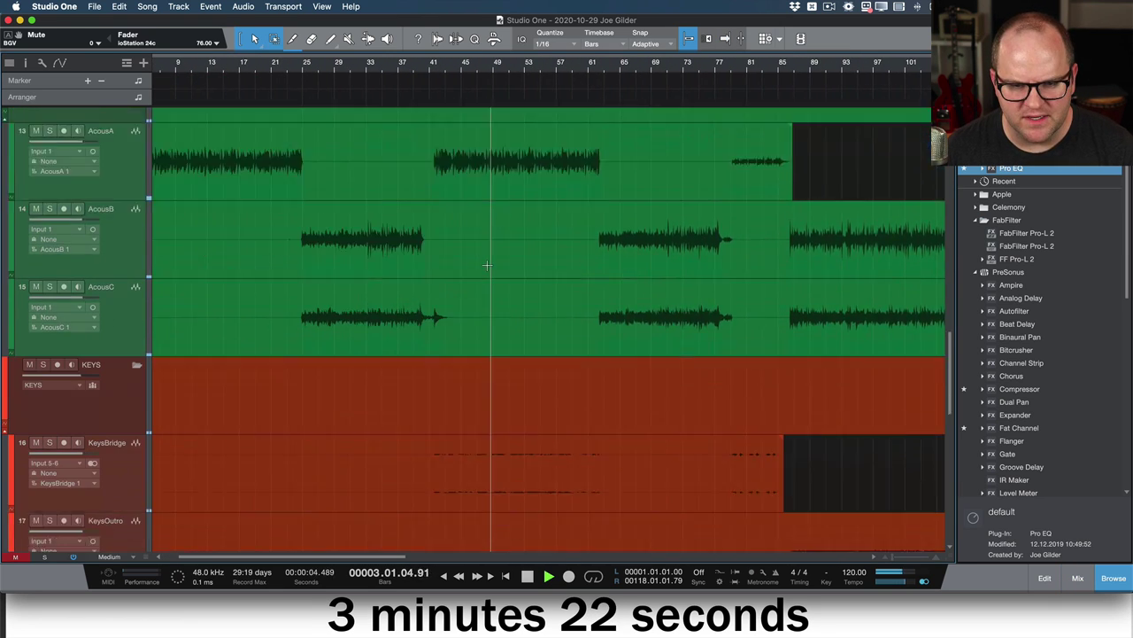
key("space")
scroll(487, 265, "up", 2)
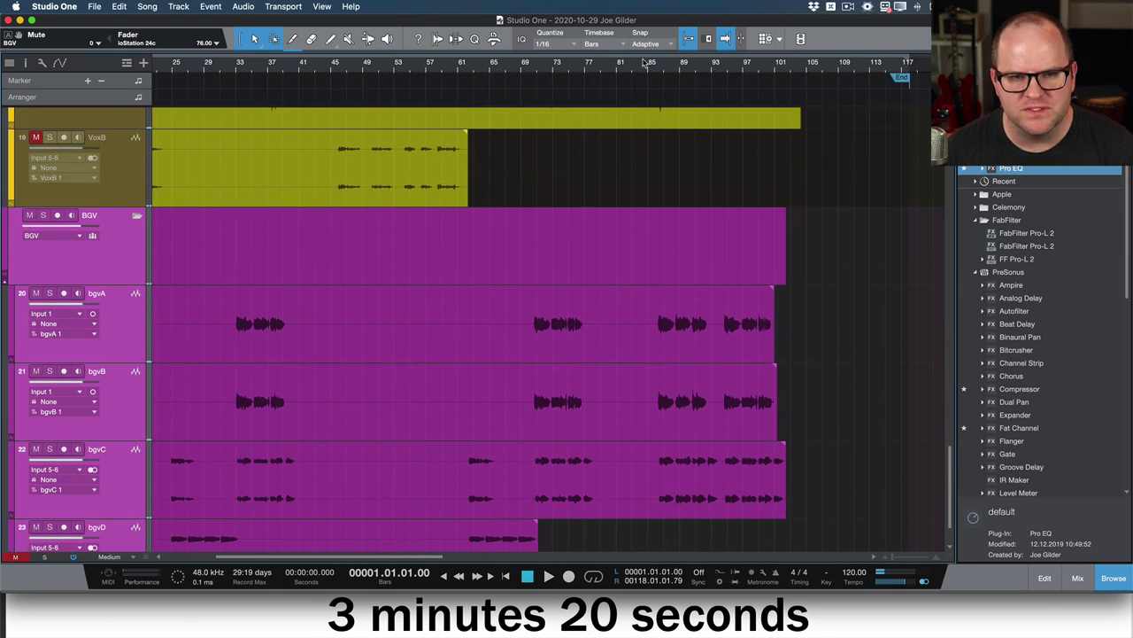
left_click(664, 71)
left_click(657, 71)
key("space")
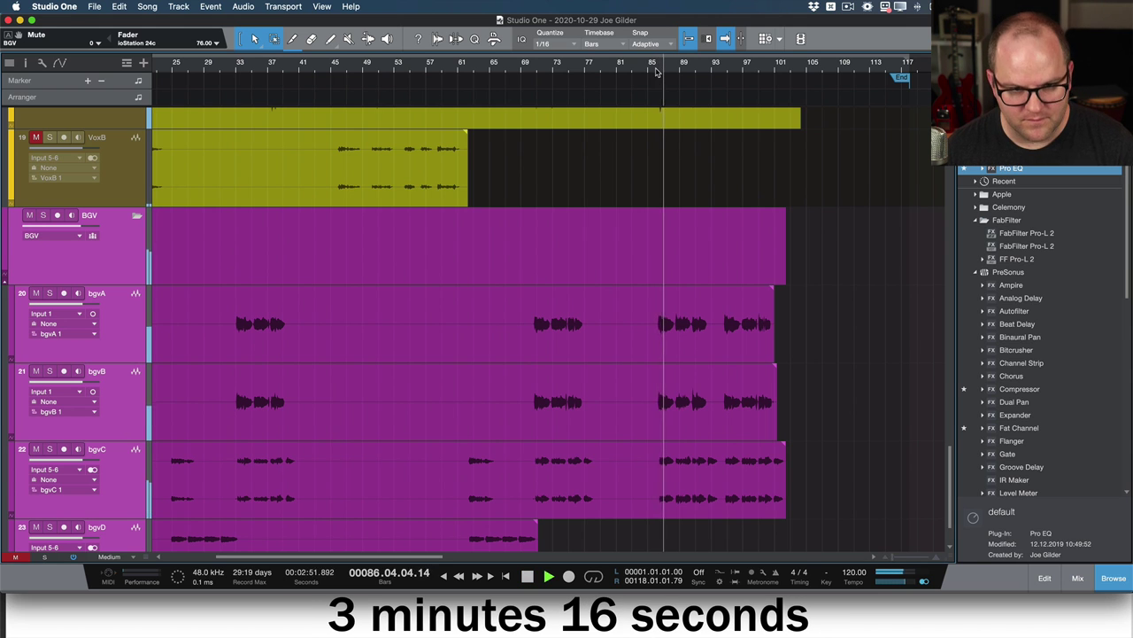
key("F3")
left_click(679, 177)
- Engage the BGV Fat Channel high-pass at 126 Hz
left_click_drag(103, 170, 94, 103)
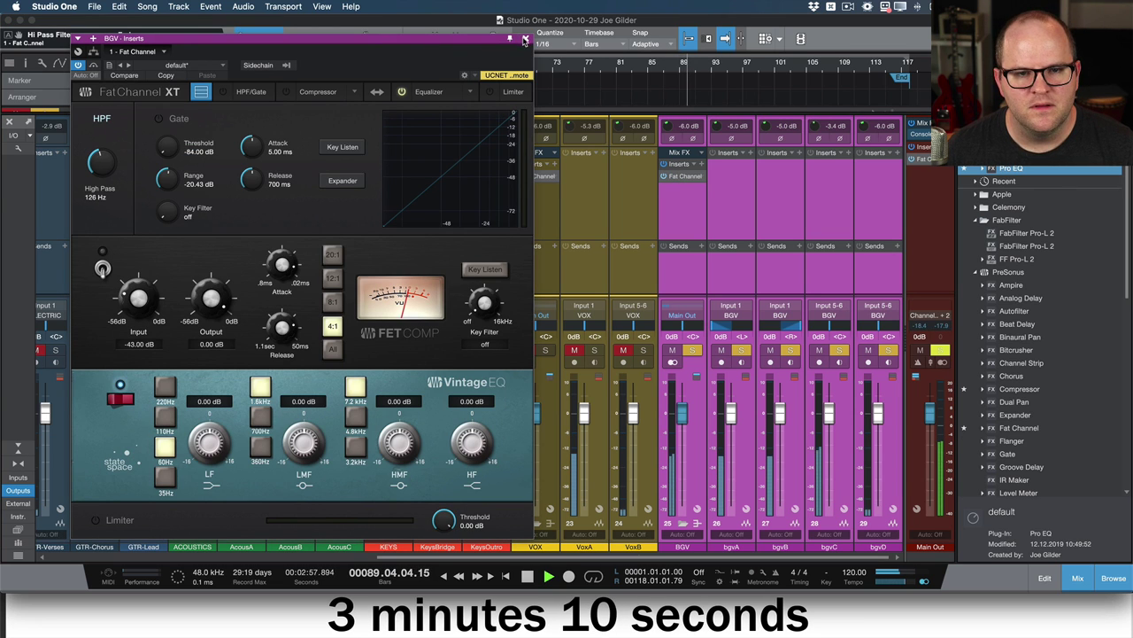
left_click(525, 39)
key("space")
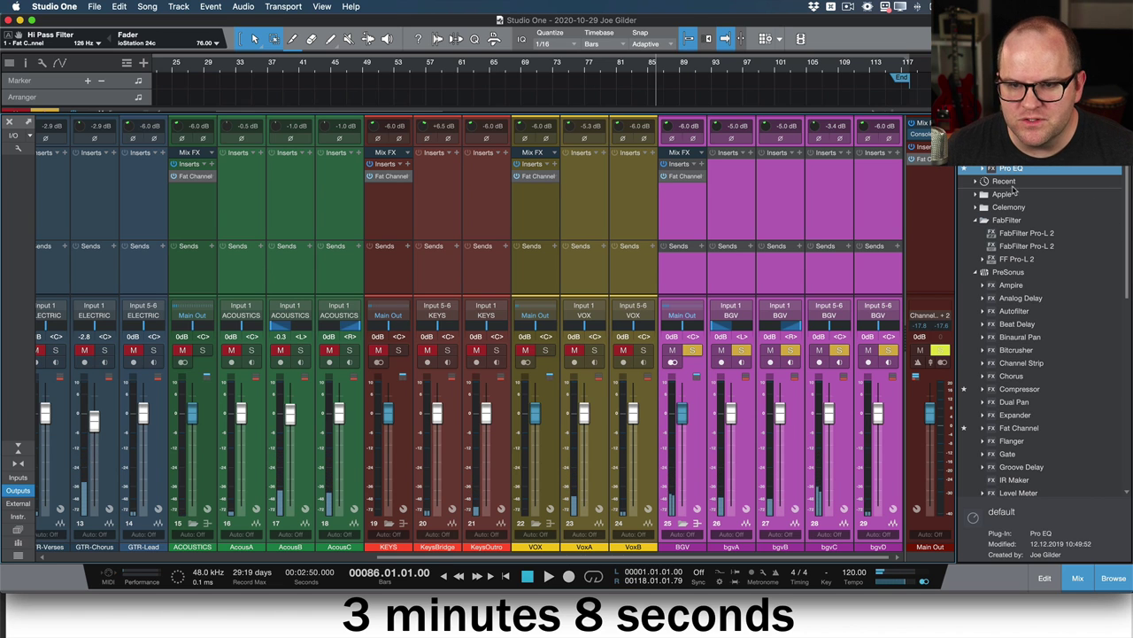
- Add a BGV Pro EQ: 113 Hz low cut, 4.96 dB cut at 638 Hz, 12.36 kHz boost, 2.88 dB gain
left_click_drag(1010, 177, 674, 204)
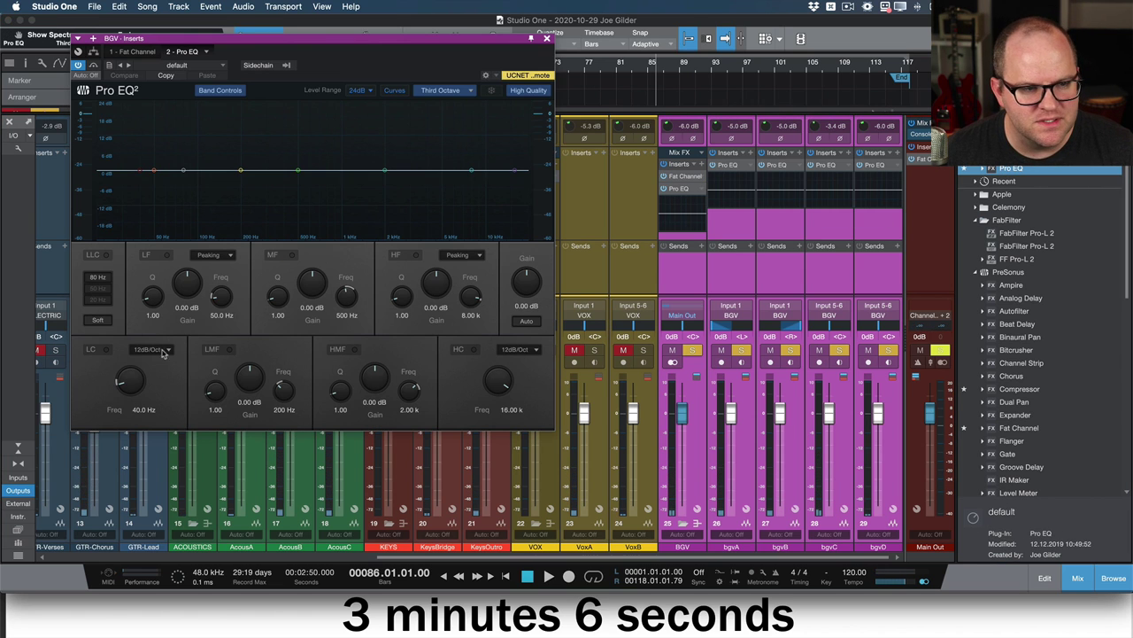
left_click(101, 350)
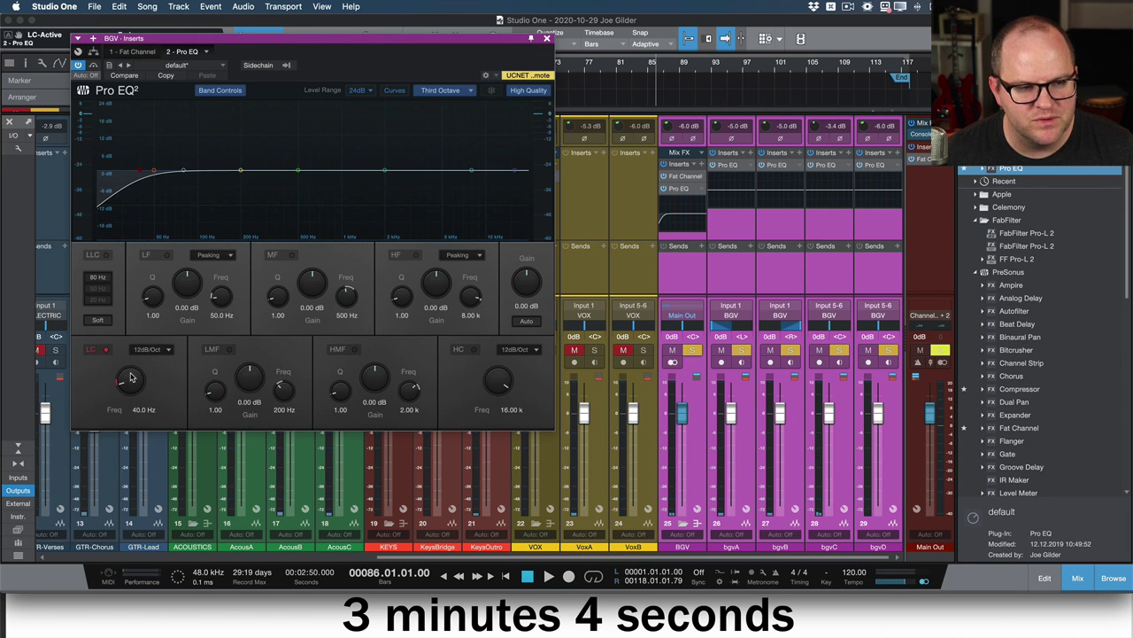
left_click_drag(130, 378, 127, 352)
left_click_drag(292, 171, 303, 183)
left_click_drag(472, 170, 495, 148)
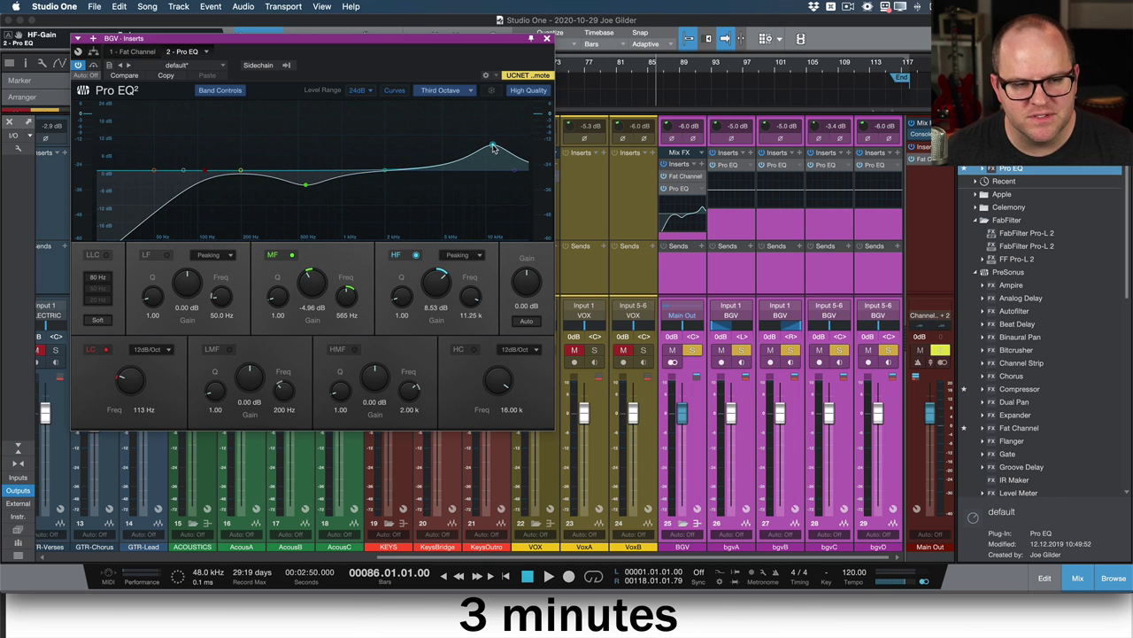
key("space")
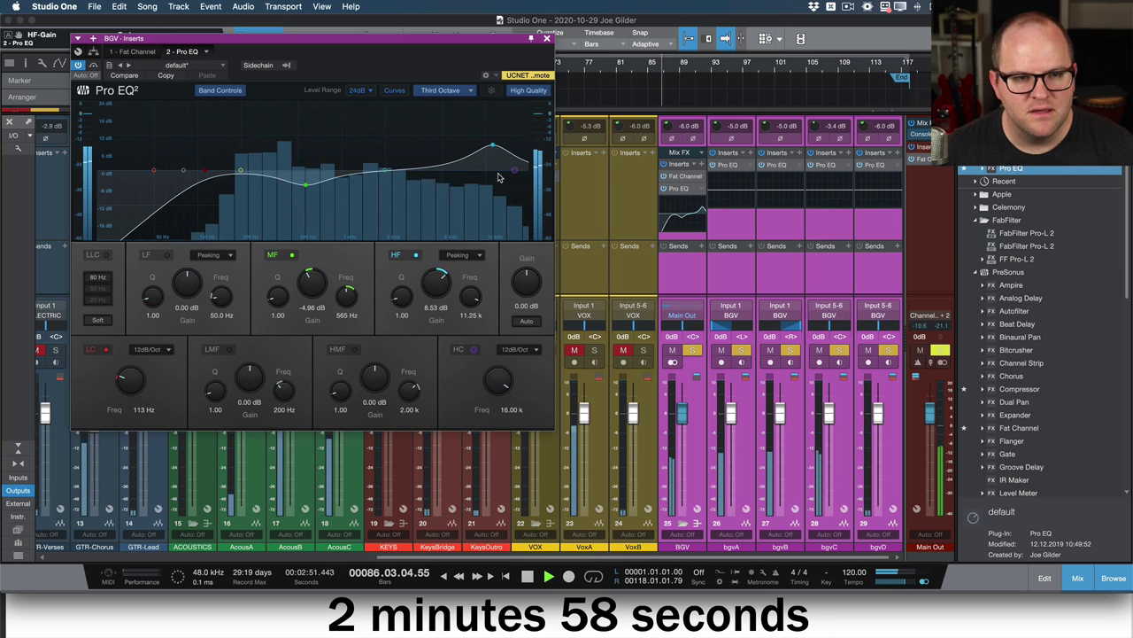
left_click_drag(499, 174, 504, 178)
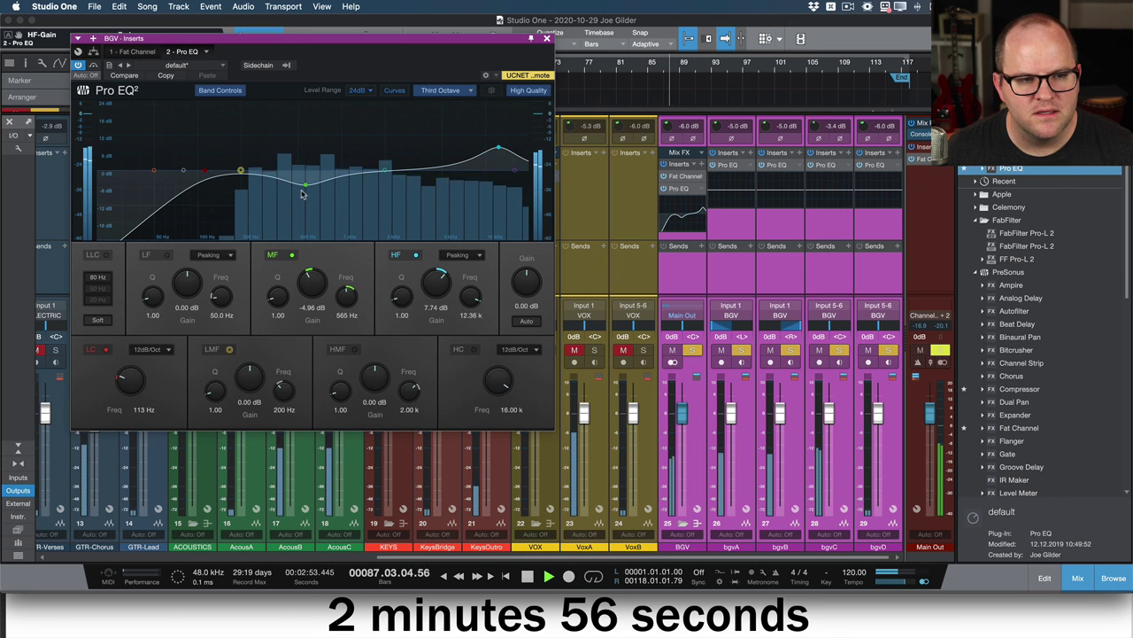
mouse_move(304, 189)
left_mouse_down()
mouse_move(324, 120)
mouse_move(313, 184)
left_mouse_up()
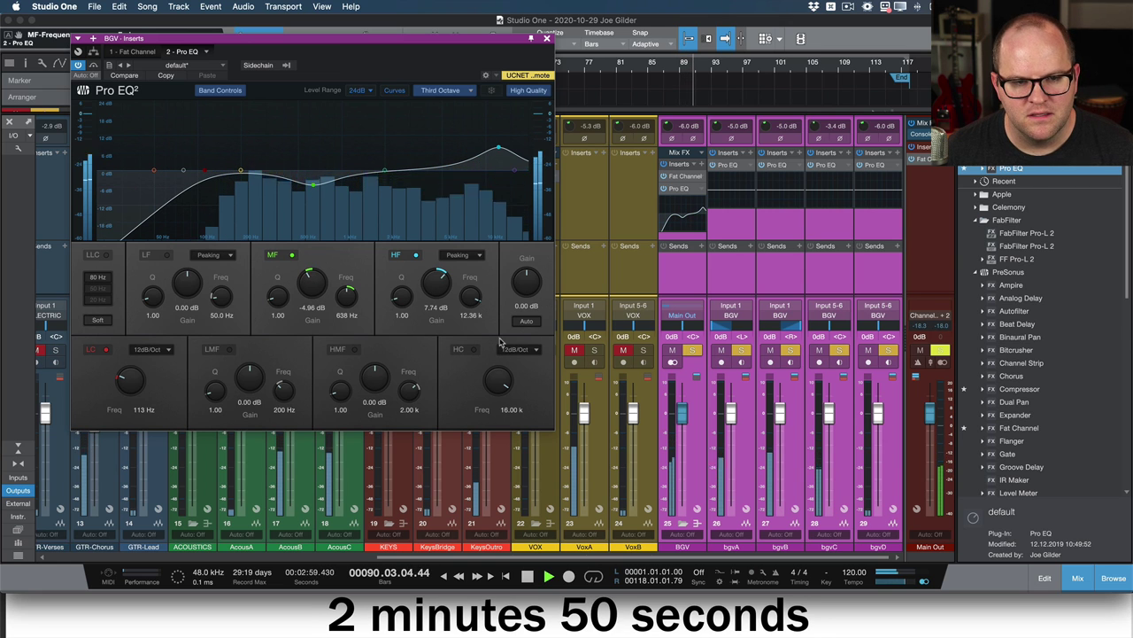
left_click_drag(526, 284, 526, 271)
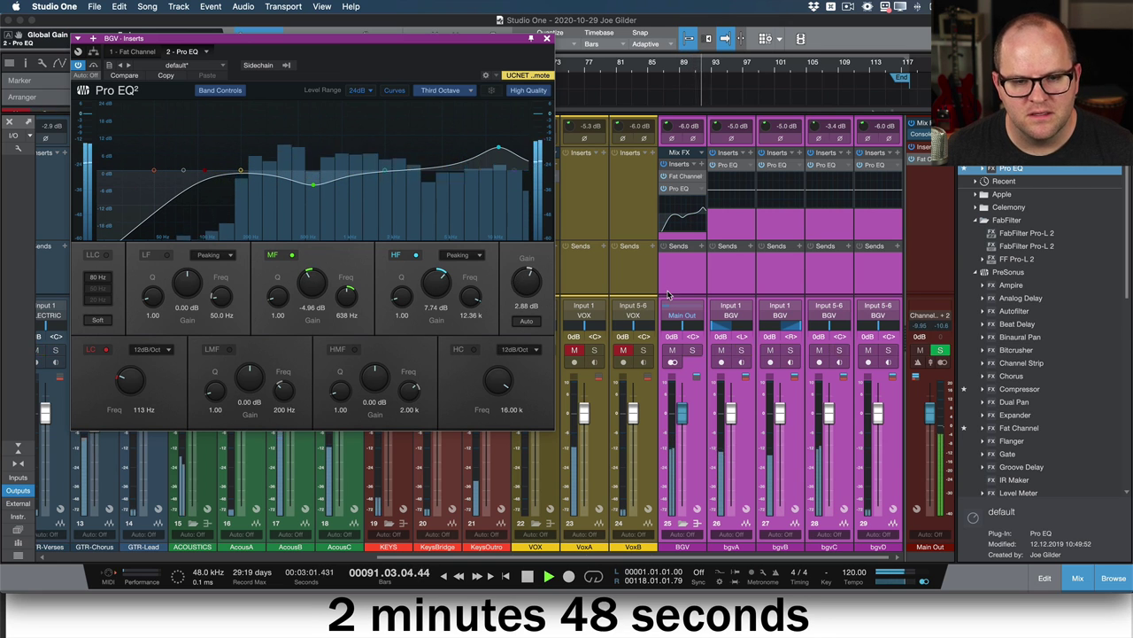
mouse_move(682, 412)
left_mouse_down()
mouse_move(682, 423)
mouse_move(680, 408)
left_mouse_up()
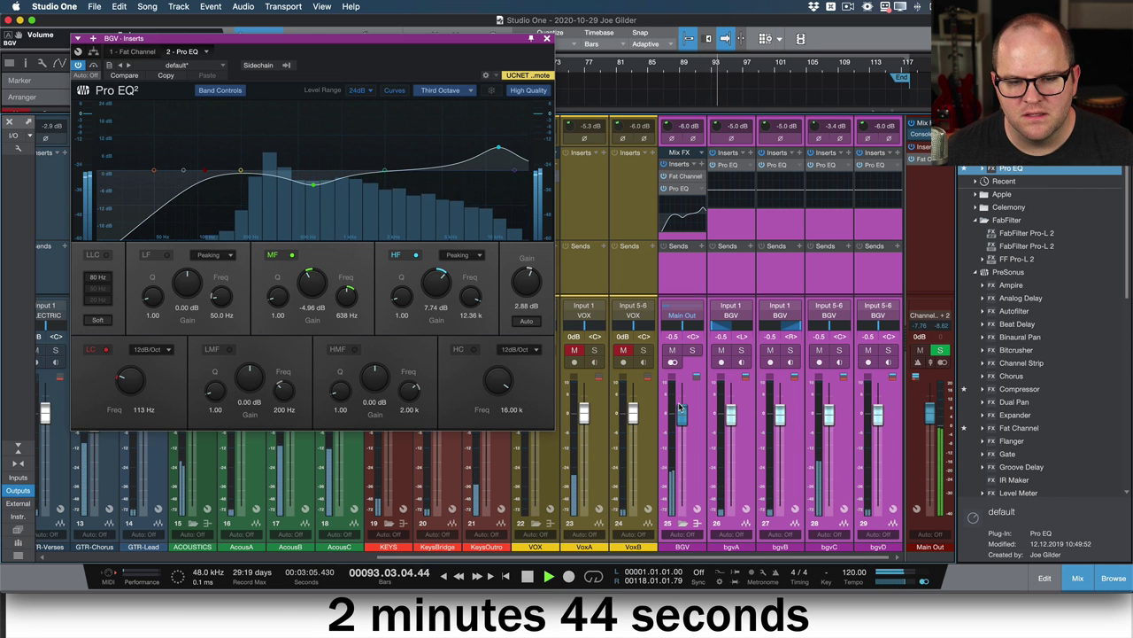
left_click(630, 256)
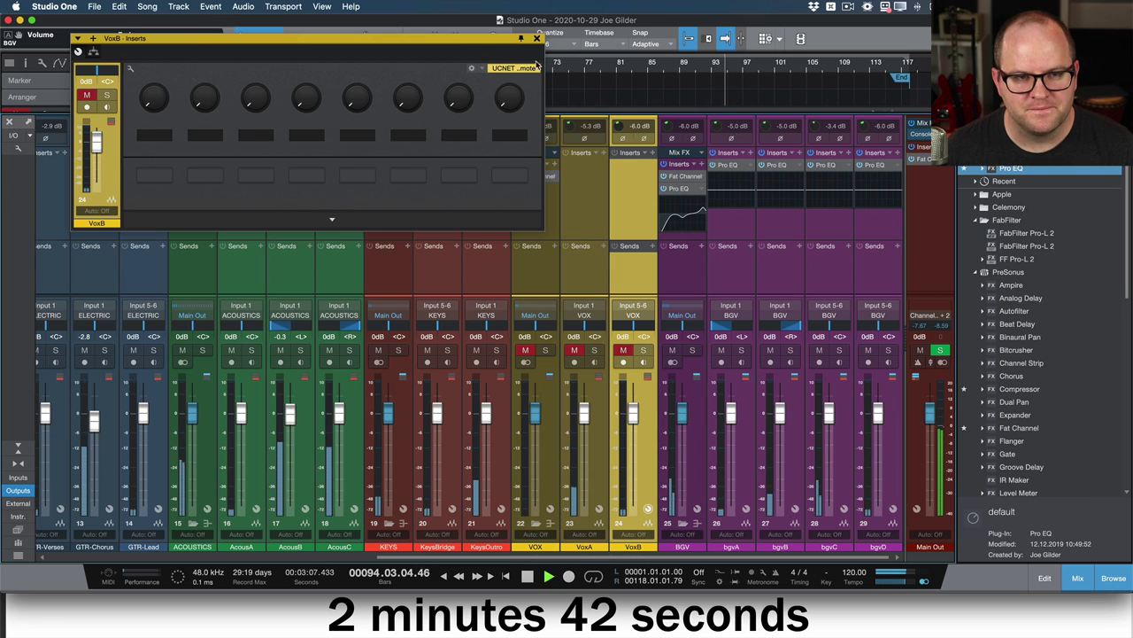
- Close the VoxB inserts, mute KeysOutro and select the VOX bus
left_click(536, 38)
key("space")
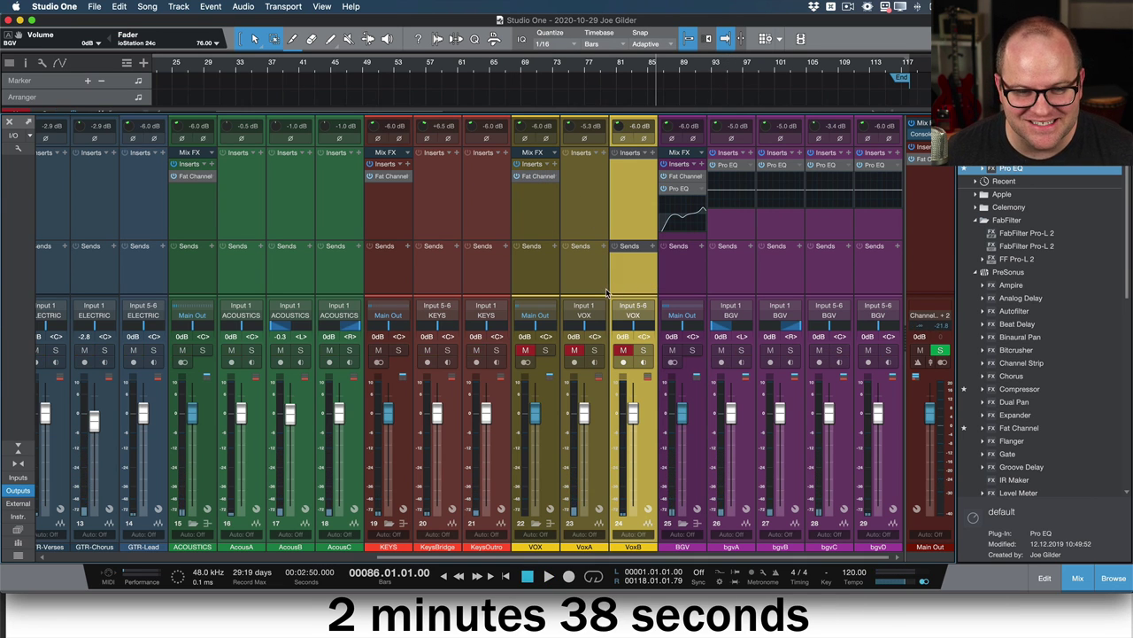
left_click(509, 270)
key("shift+m")
left_click(543, 279)
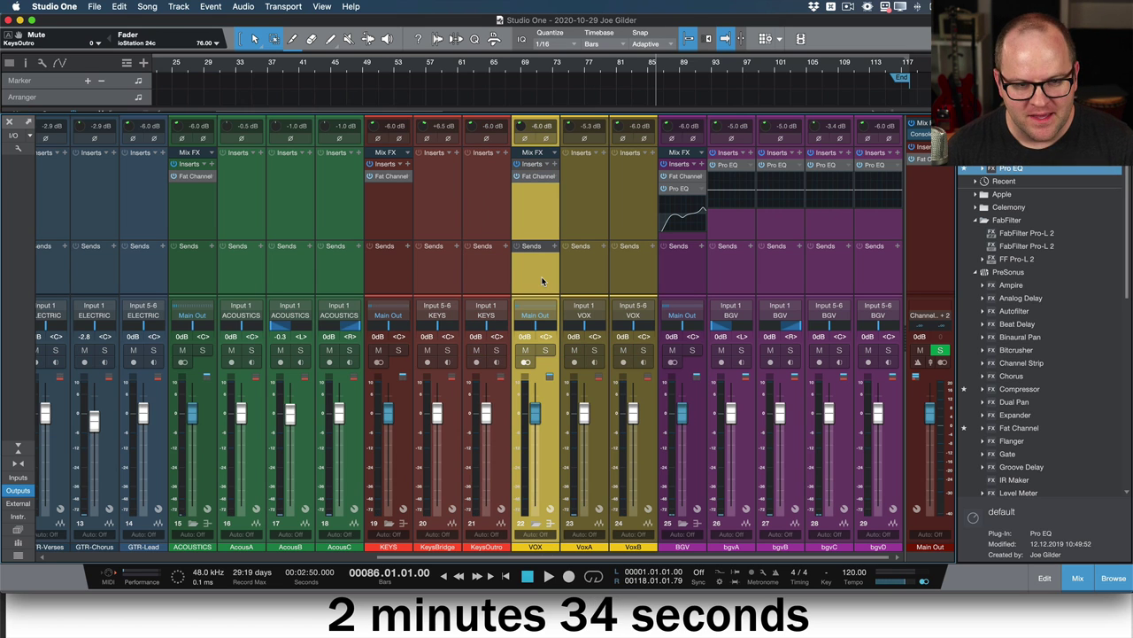
- Check the vocal events around bar 86, then solo the VOX bus and its vocal channels
key("F3")
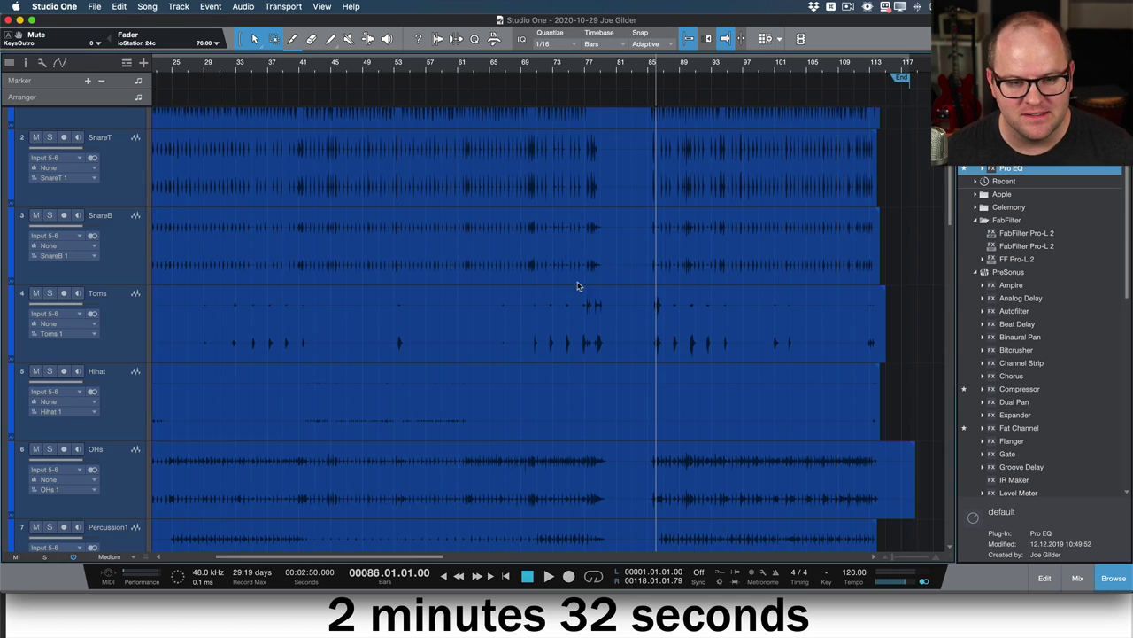
left_click(596, 293)
scroll(614, 313, "down", 5)
scroll(615, 313, "down", 5)
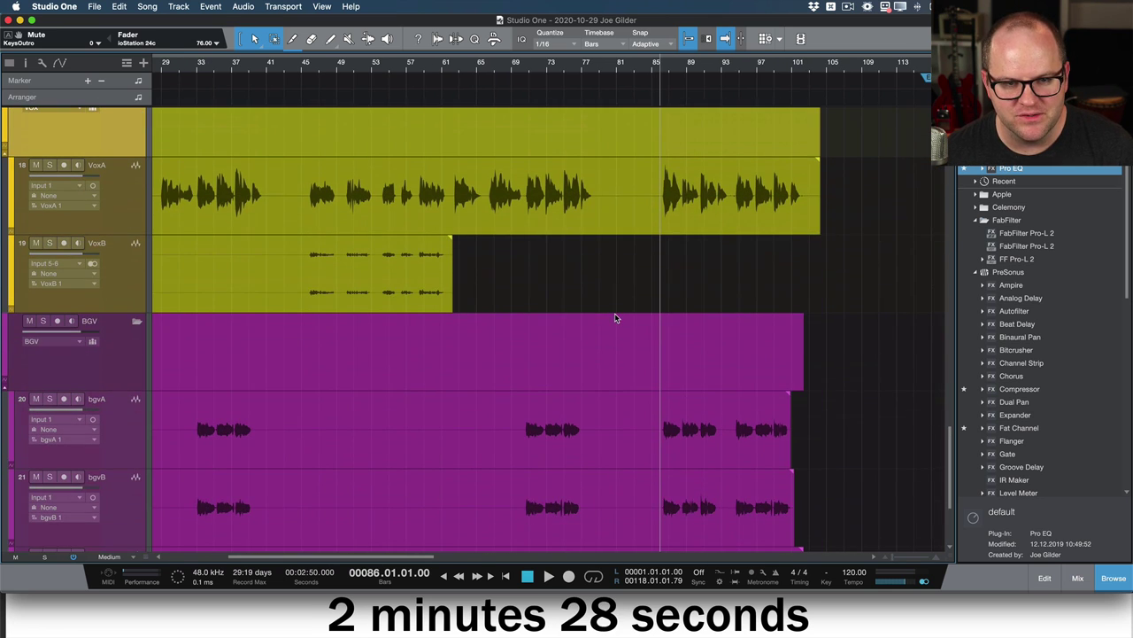
left_click(676, 209)
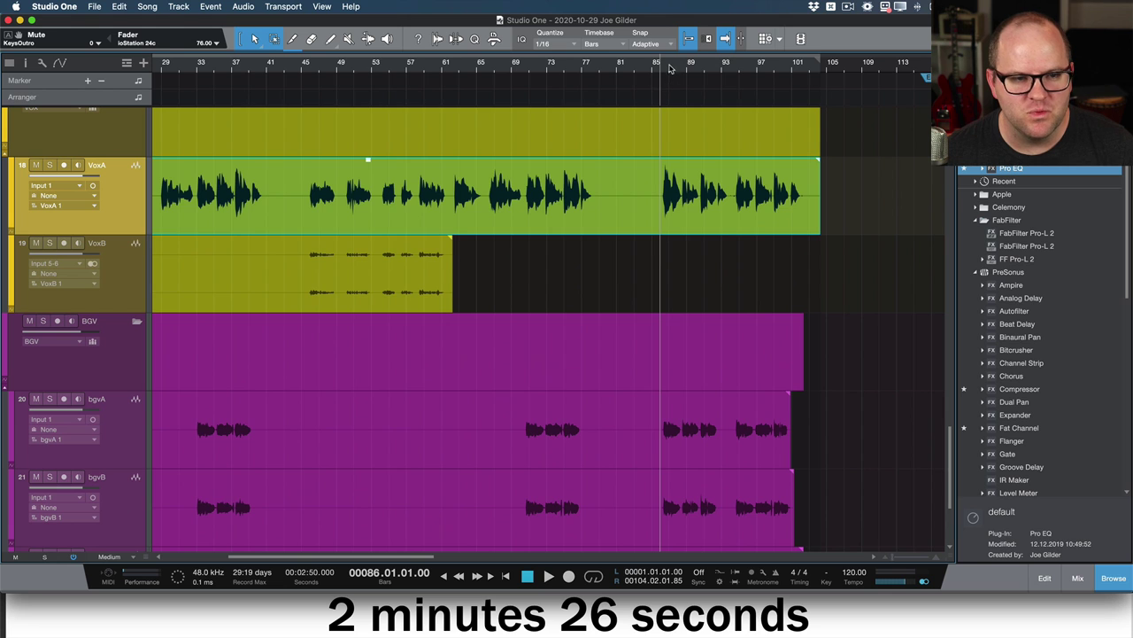
left_click_drag(670, 74, 665, 76)
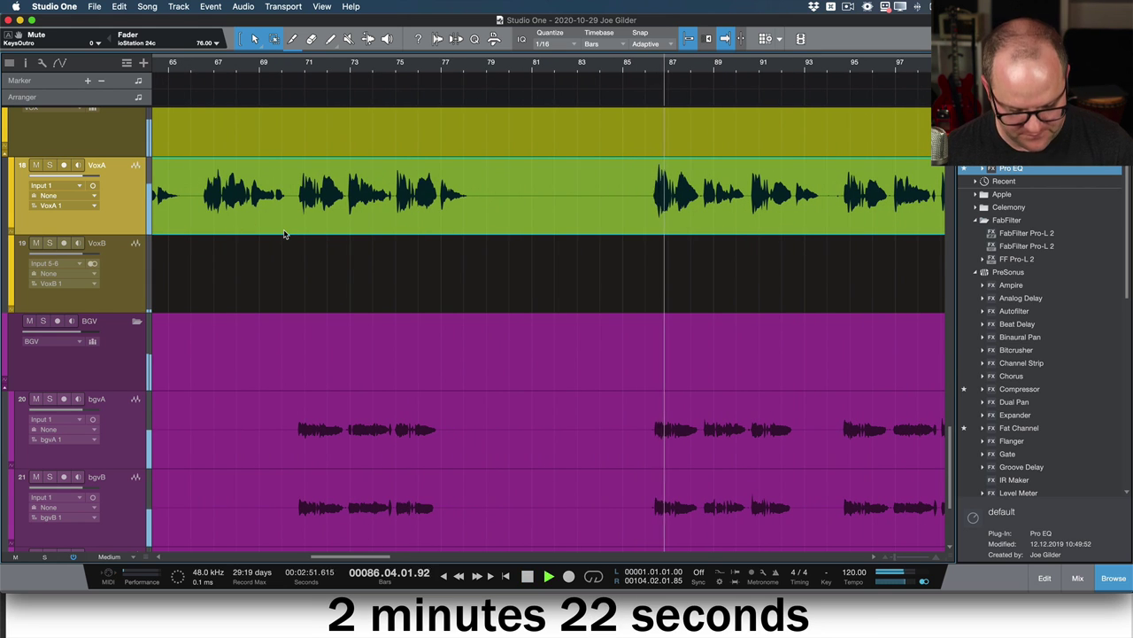
key("F3")
left_click(539, 212)
key("s")
key("space")
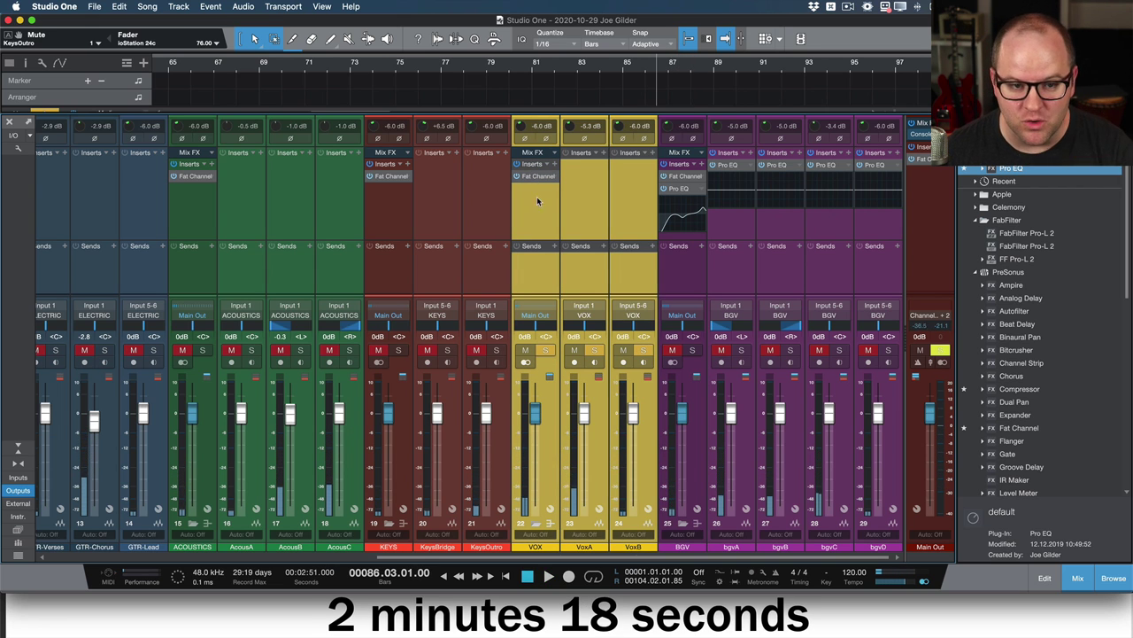
- On the VOX bus Fat Channel, set a 109 Hz high-pass and enable the compressor at about -18.8 dB output
double_click(538, 176)
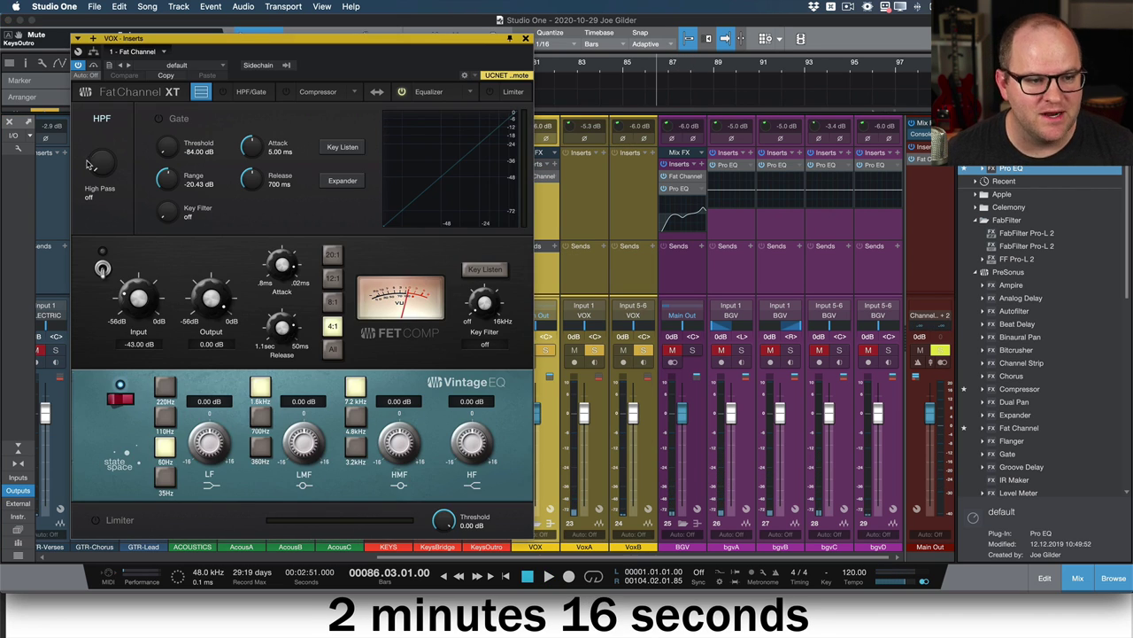
left_click_drag(90, 165, 85, 112)
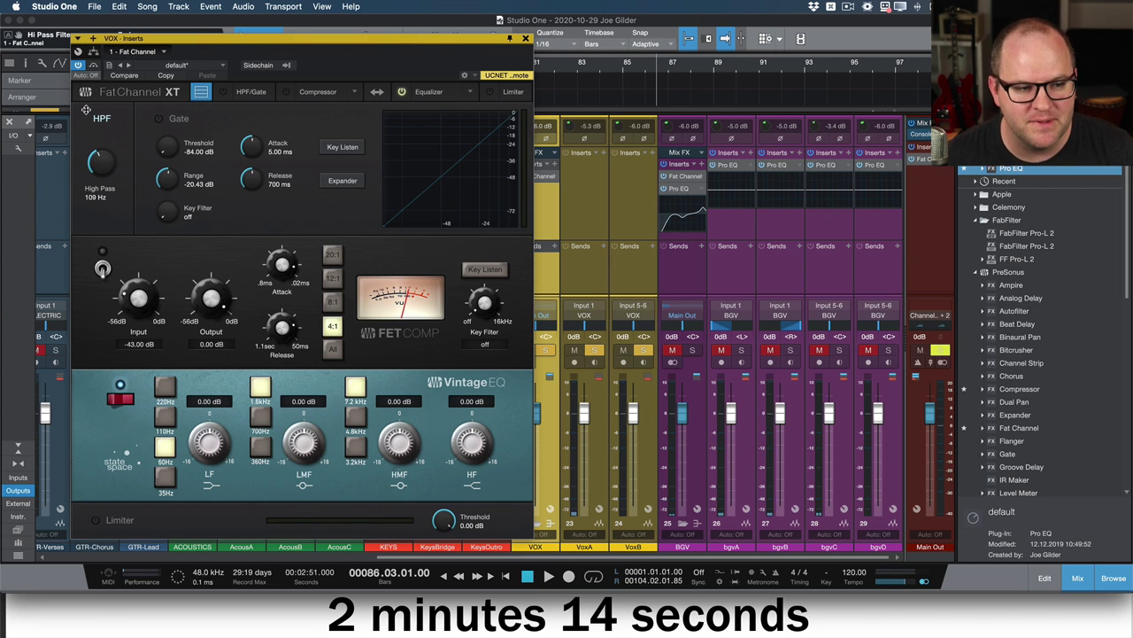
left_click(103, 266)
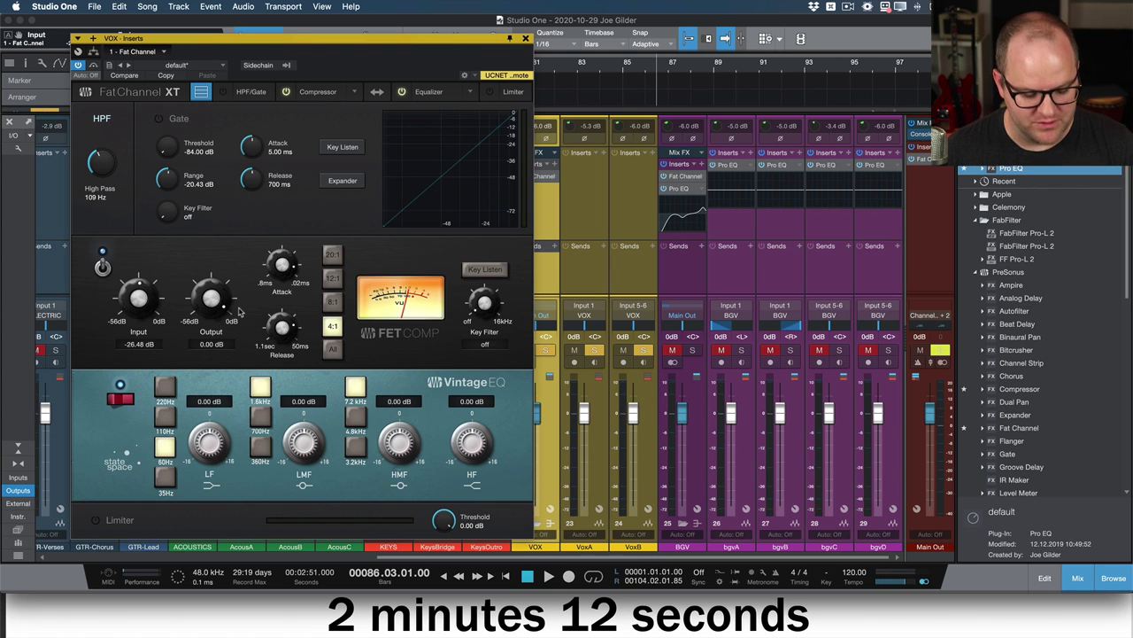
left_click_drag(211, 305, 156, 303)
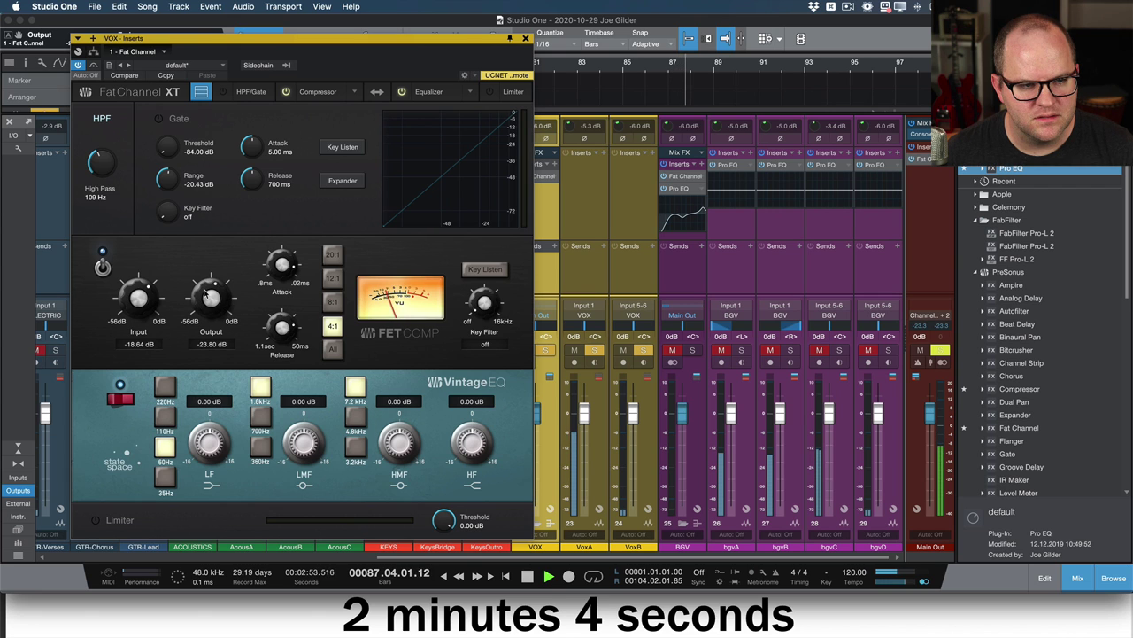
left_click_drag(209, 294, 203, 278)
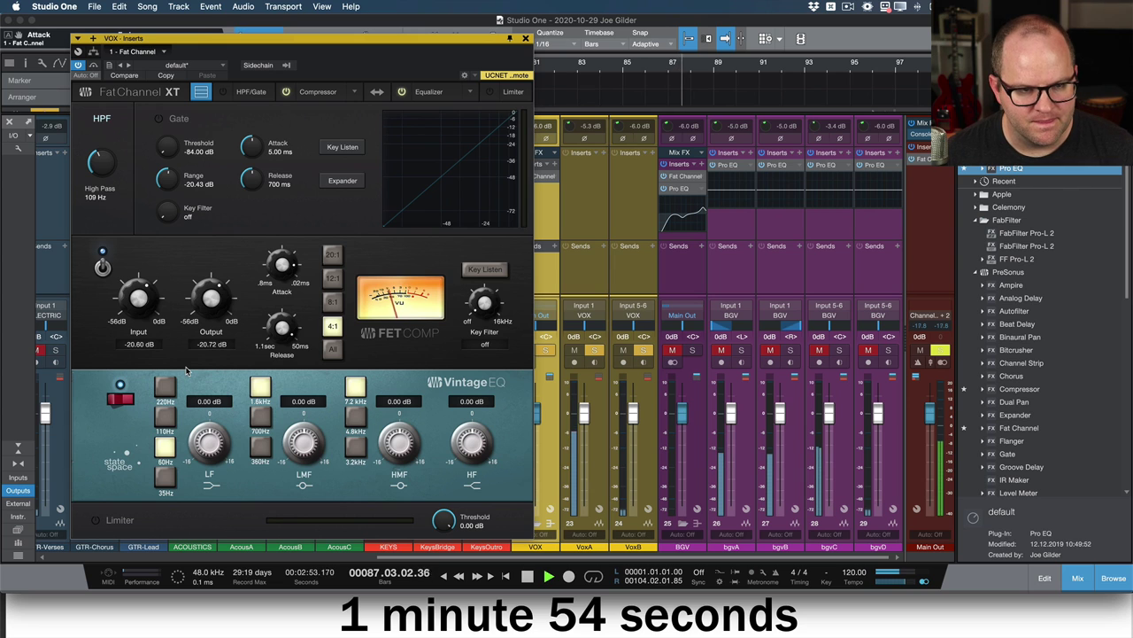
key("space")
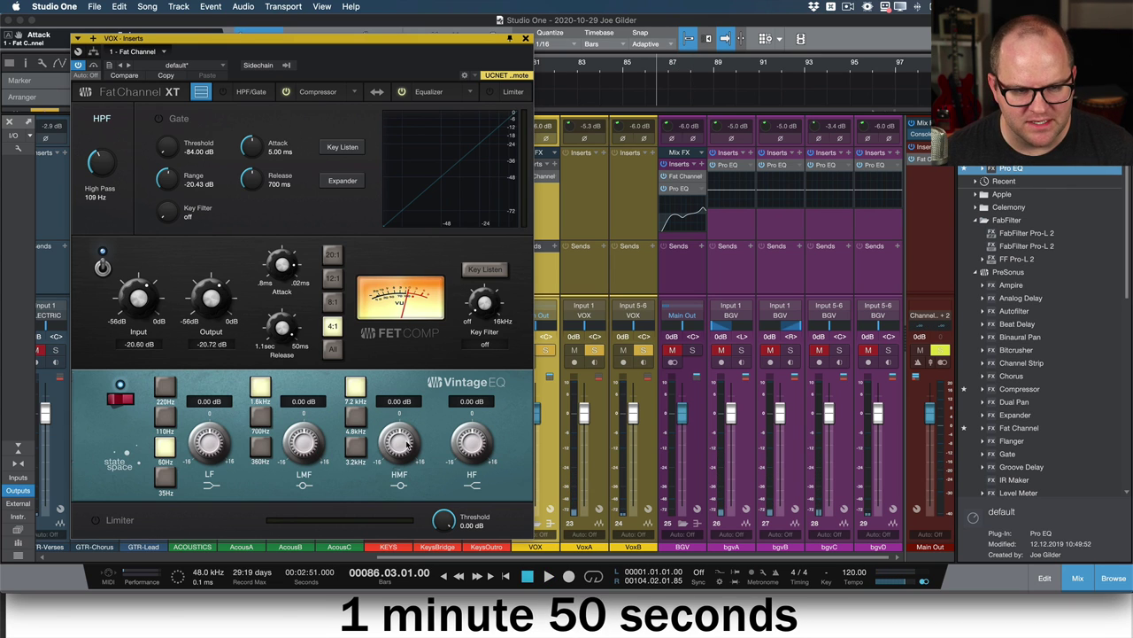
- Boost the high-mid EQ, cut low-mid at 700 Hz and low band at 220 Hz (-1.28 dB)
mouse_move(407, 445)
left_mouse_down()
mouse_move(401, 420)
mouse_move(399, 435)
left_mouse_up()
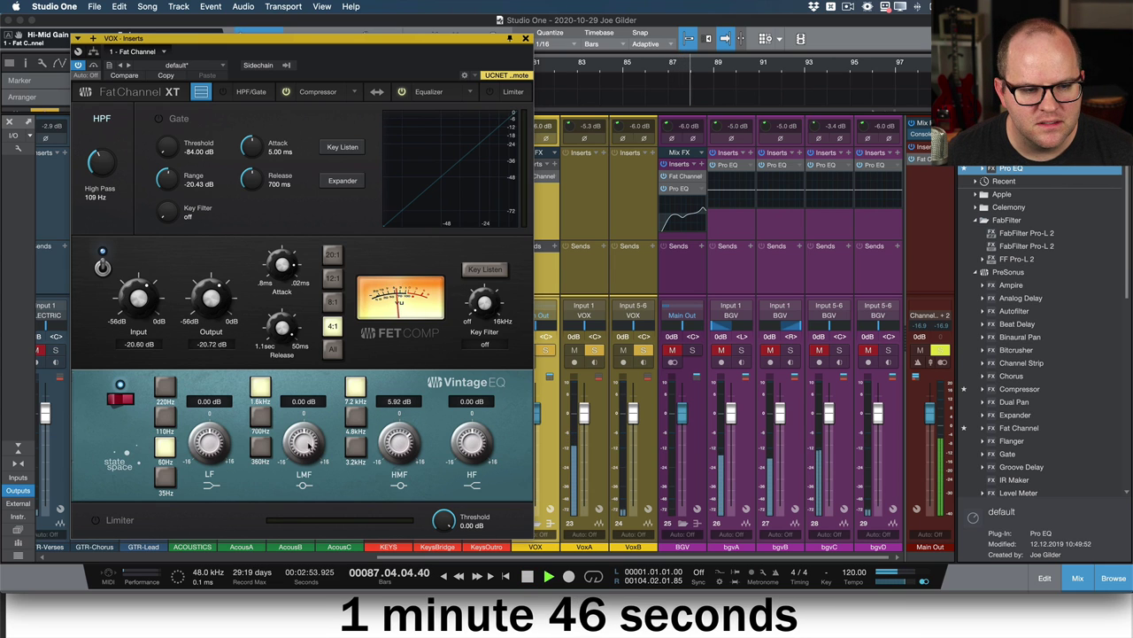
left_click_drag(307, 447, 292, 483)
left_click(263, 422)
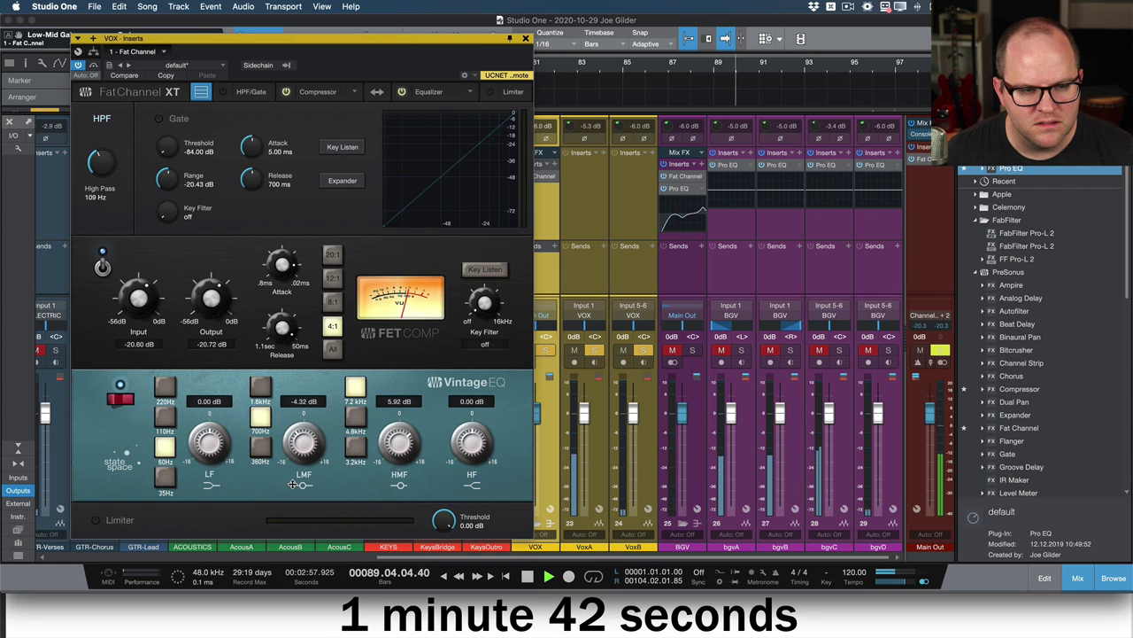
left_click(165, 386)
left_click_drag(209, 441, 303, 426)
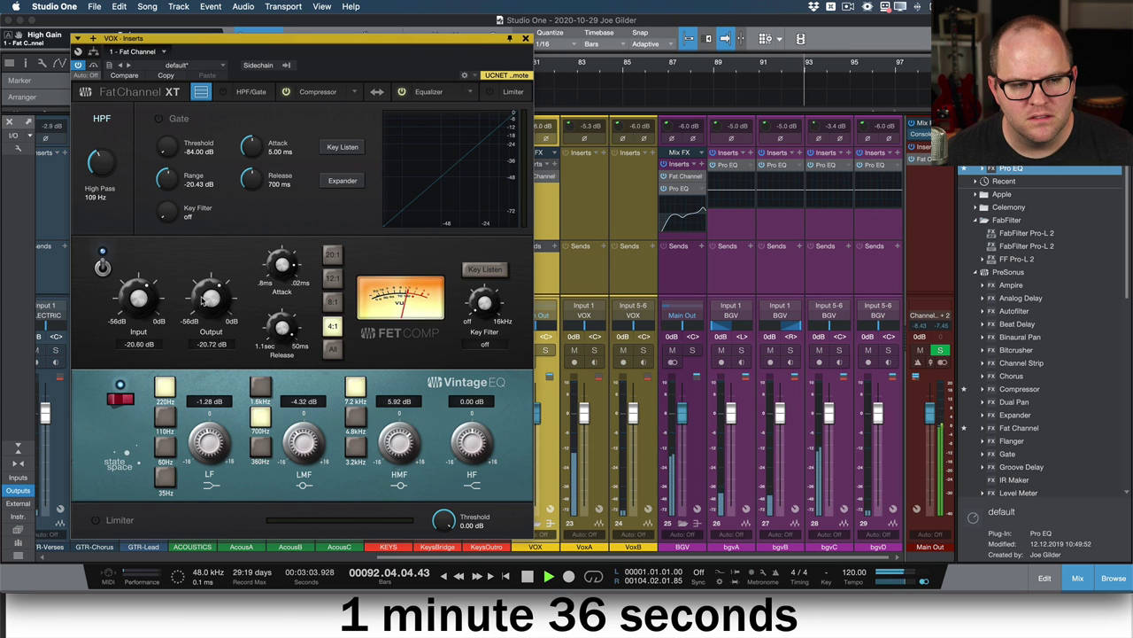
left_click_drag(204, 301, 202, 290)
- Close the VoxA inserts window and add the DE-ESSER compressor preset to the VOX bus
left_click(562, 211)
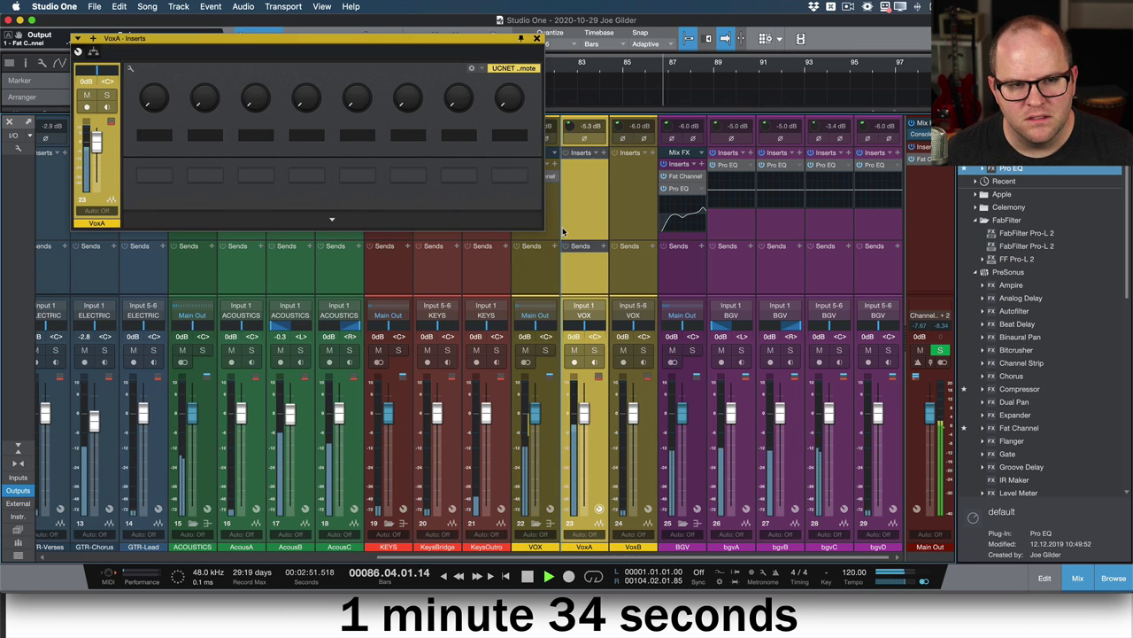
left_click(536, 39)
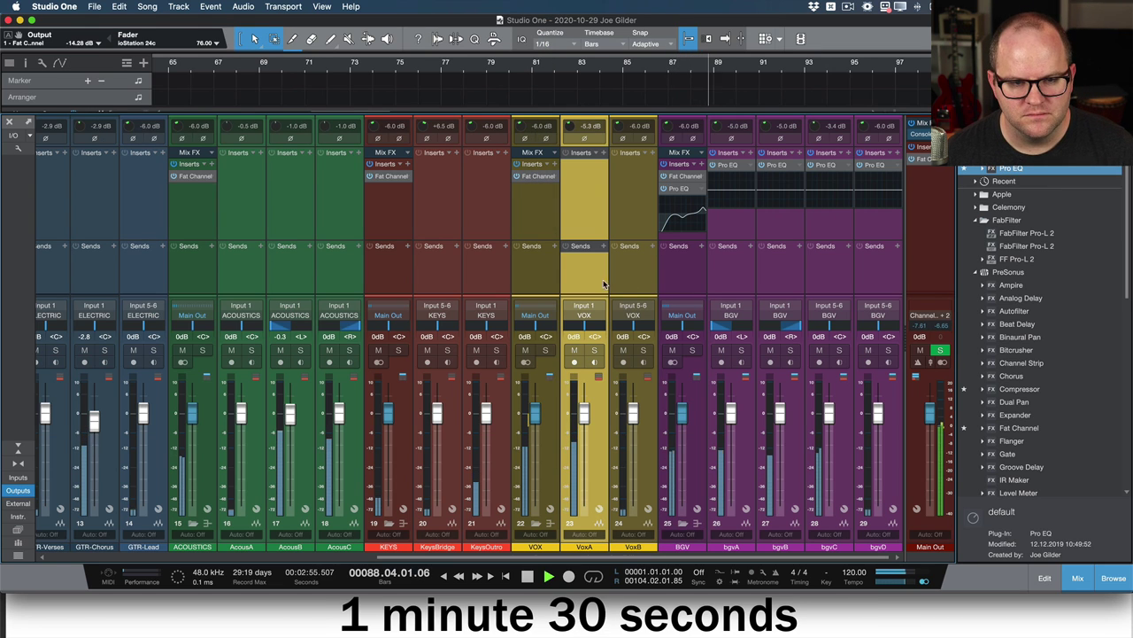
left_click(522, 261)
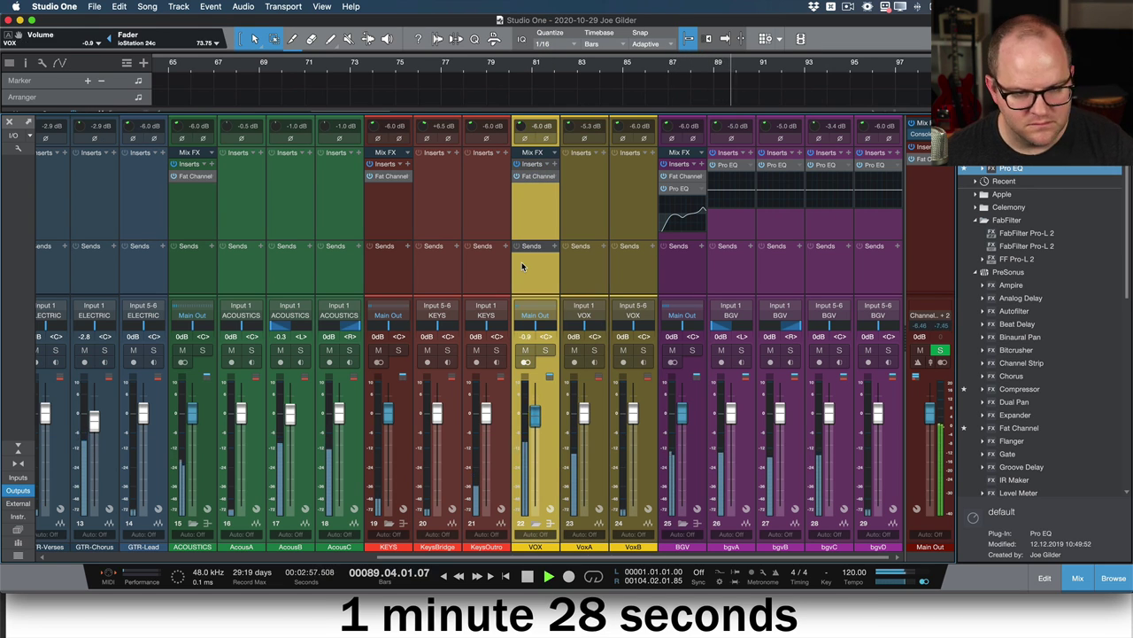
key("space")
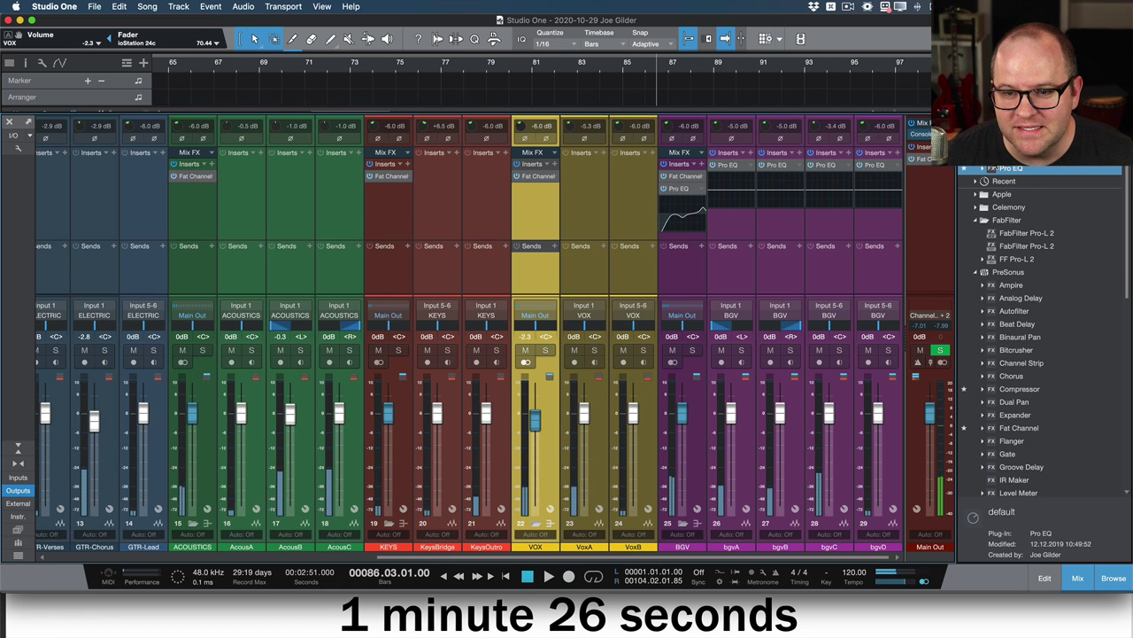
scroll(1026, 211, "up", 3)
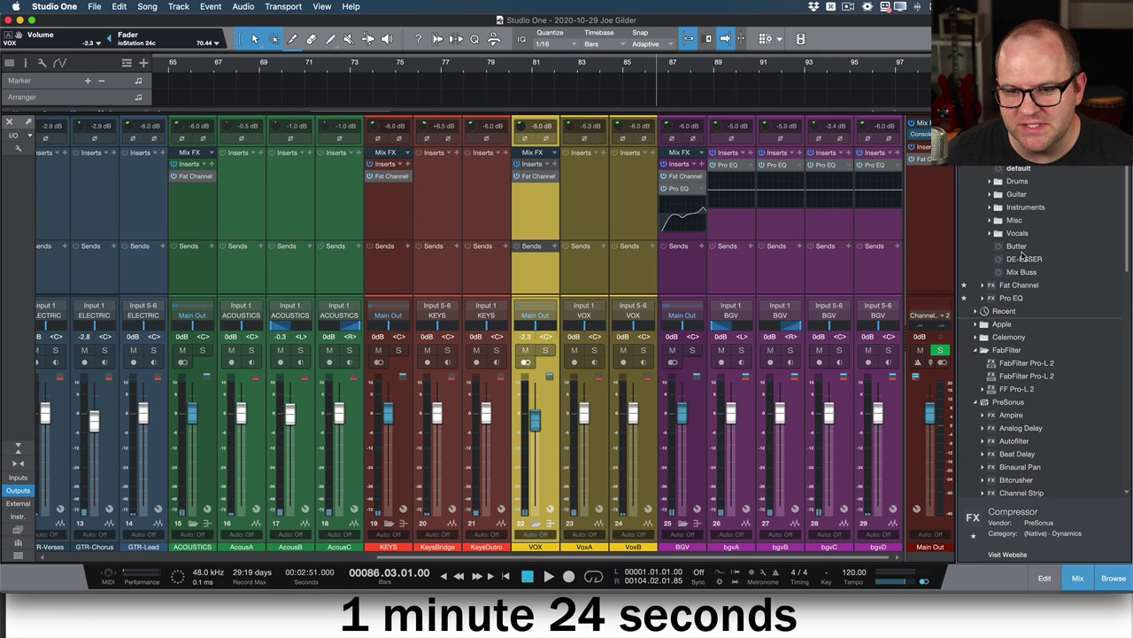
left_click_drag(1023, 258, 541, 210)
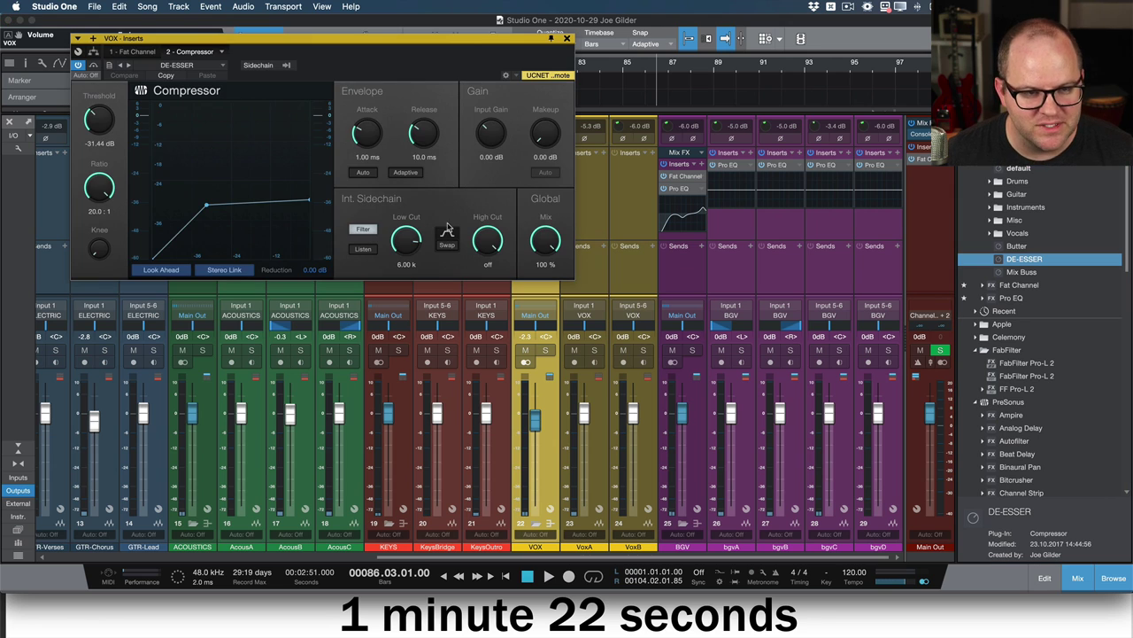
- Solo the VOX bus and lower the de-esser threshold to -35.28 dB while listening
left_click(545, 351)
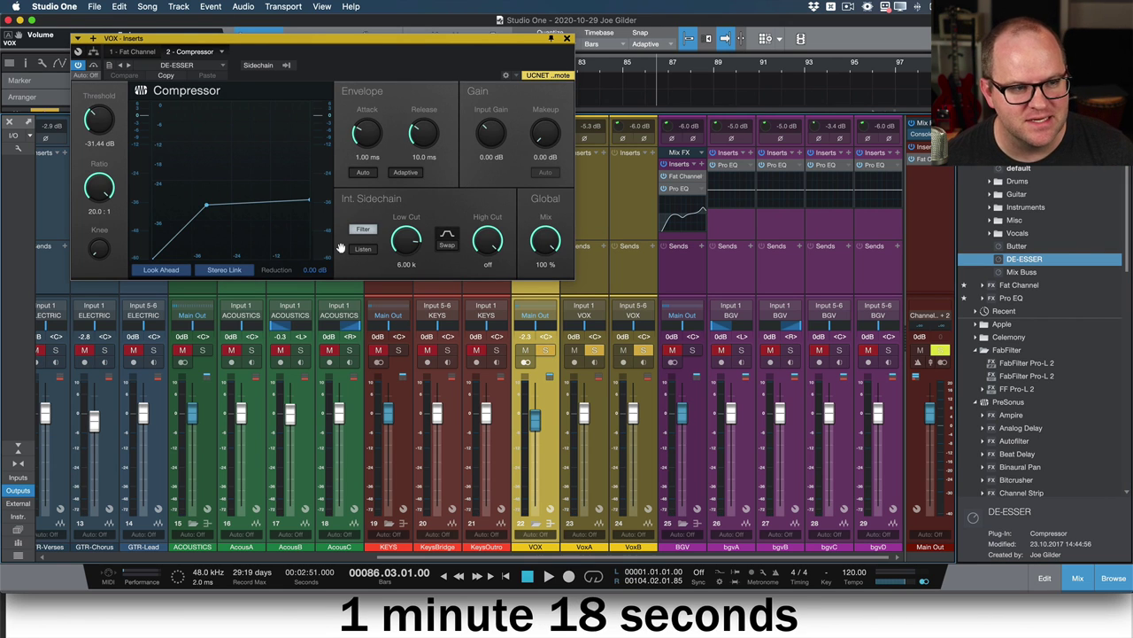
key("space")
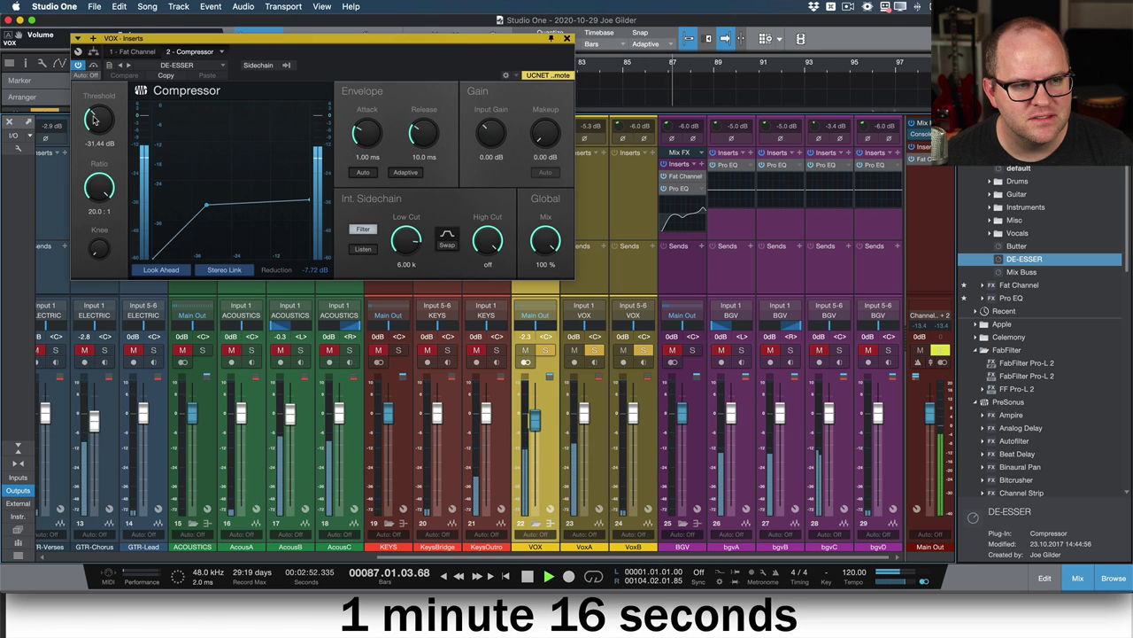
left_click_drag(95, 120, 98, 125)
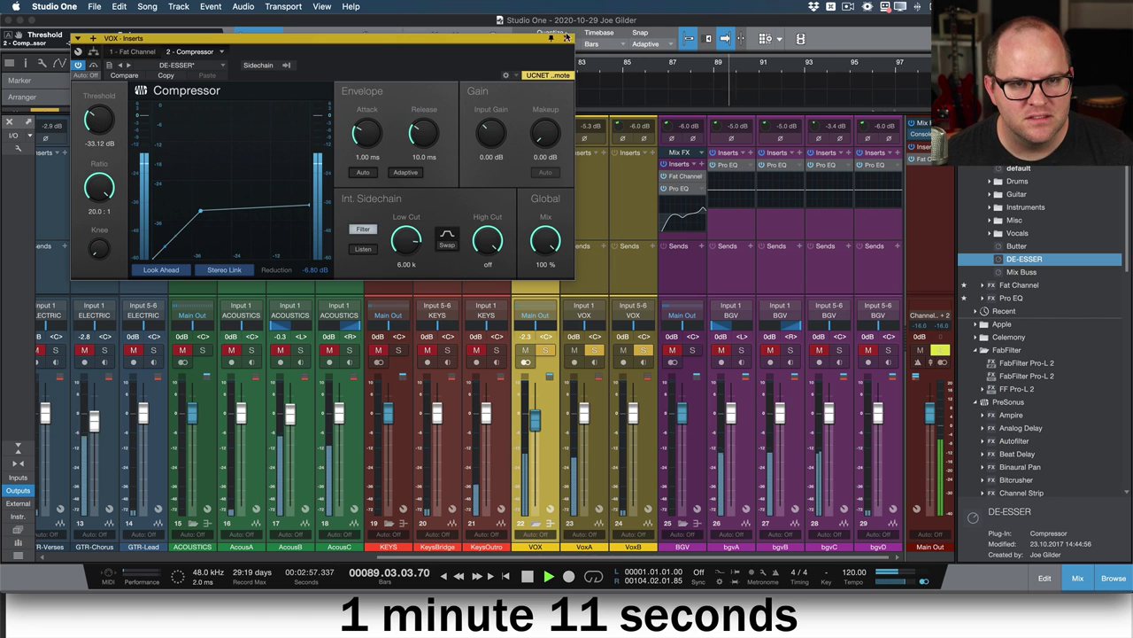
key("space")
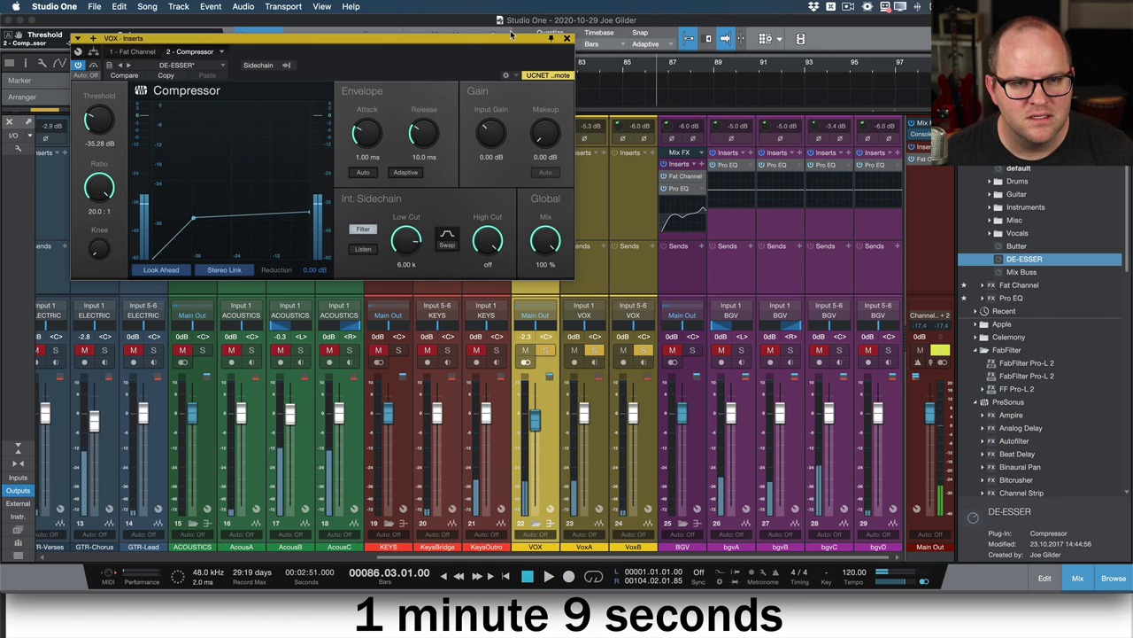
left_click(567, 38)
- Unsolo the VOX bus, then audition VoxB soloed from bar 45 in the arrangement
key("shift+s")
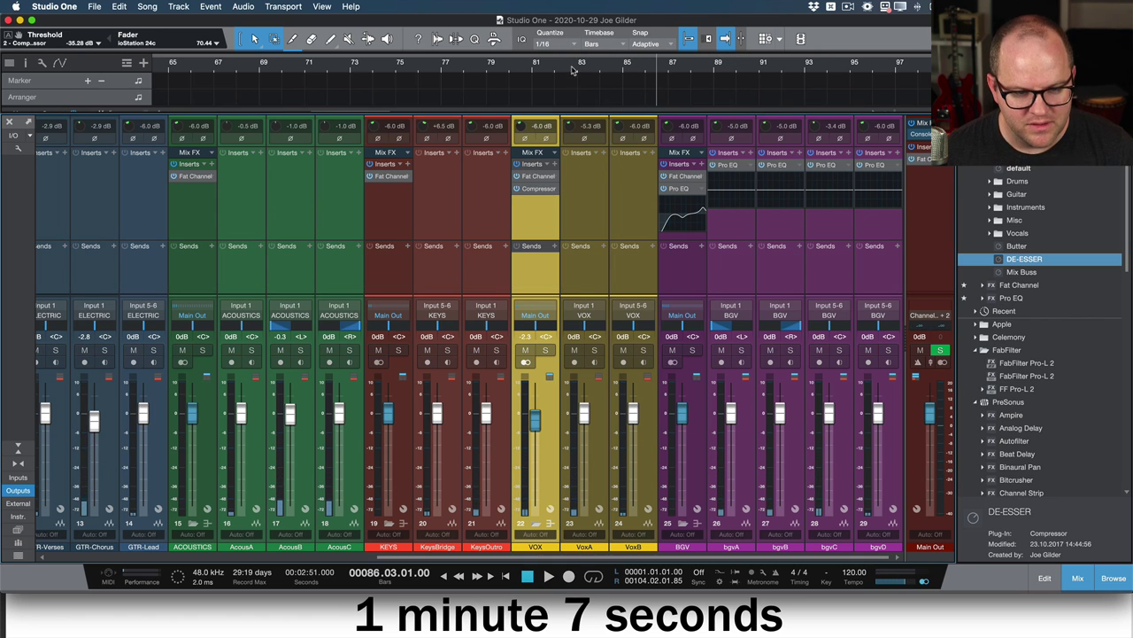
key("F3")
key("F3")
key("F3")
scroll(445, 239, "down", 2)
scroll(445, 239, "down", 10)
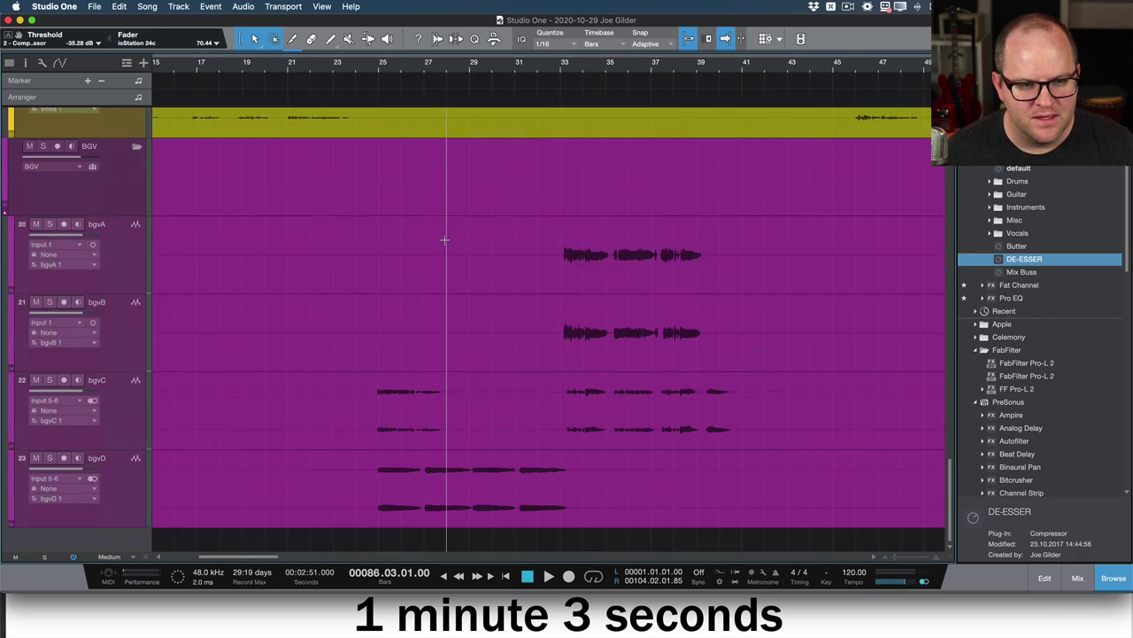
scroll(445, 239, "up", 1)
scroll(445, 239, "right", 6)
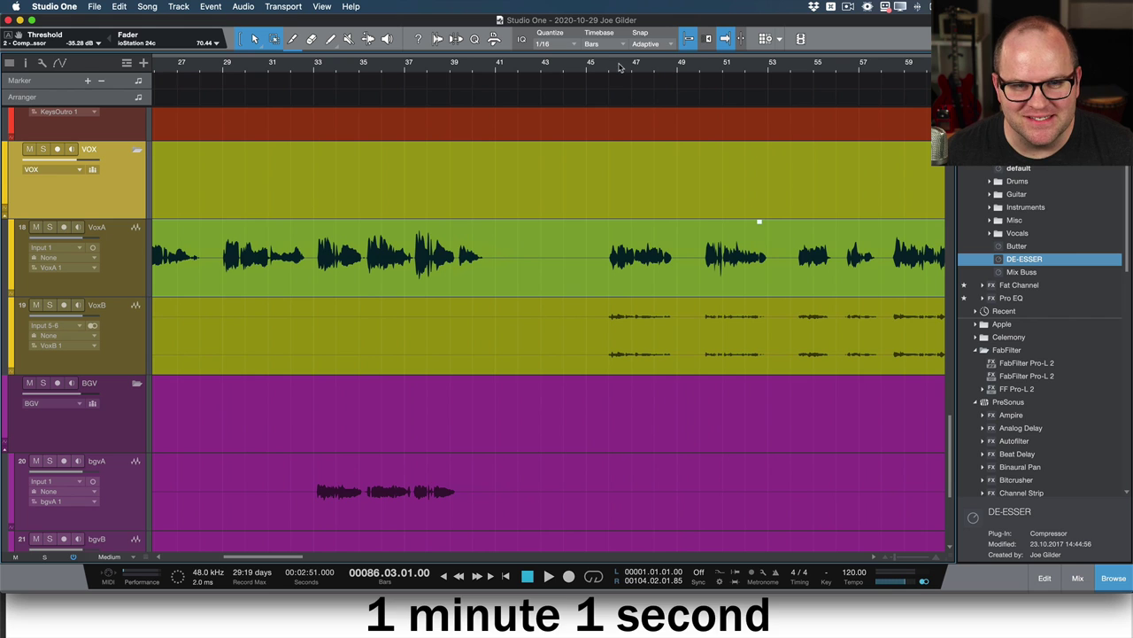
left_click(609, 66)
left_click(131, 348)
key("s")
key("space")
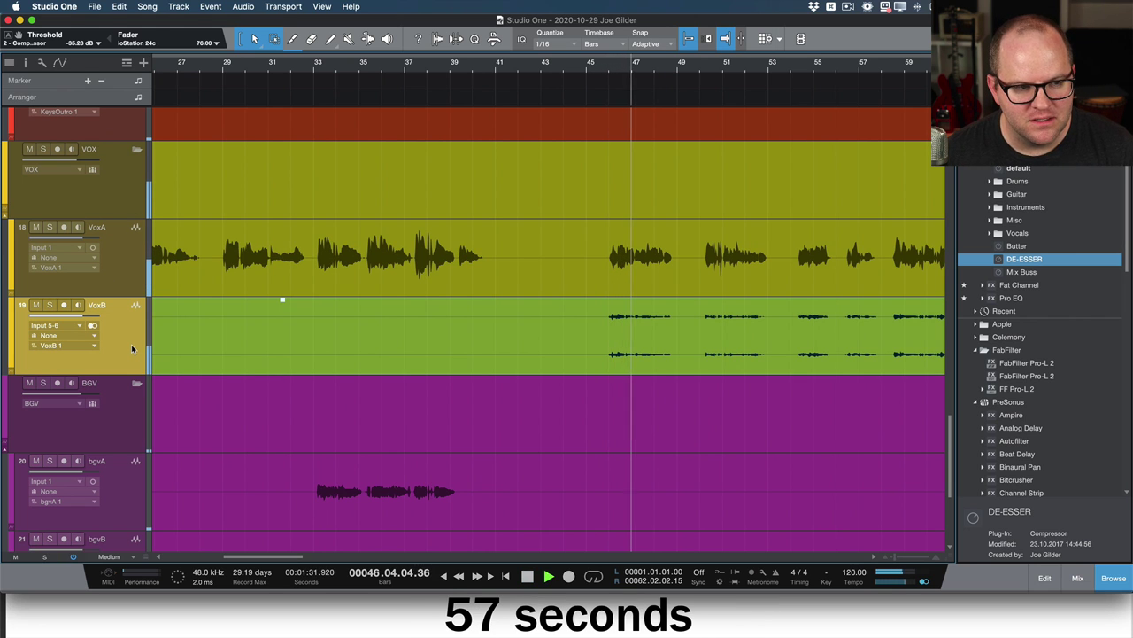
key("s")
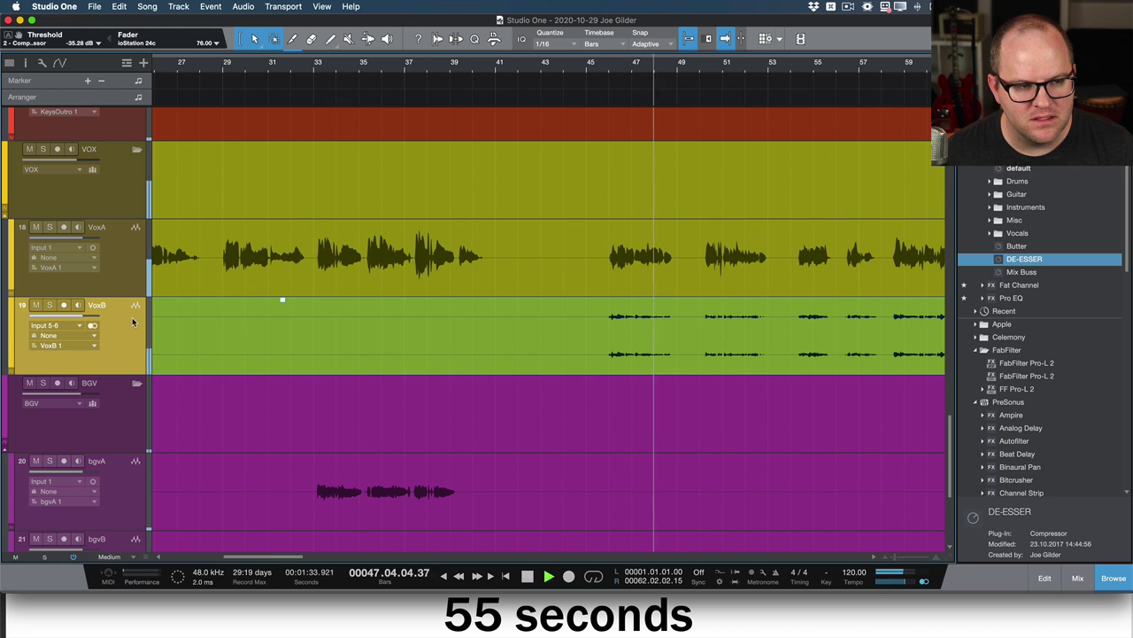
- Return to the mixer console and scroll to VoxB's channel to adjust its input gain
key("F3")
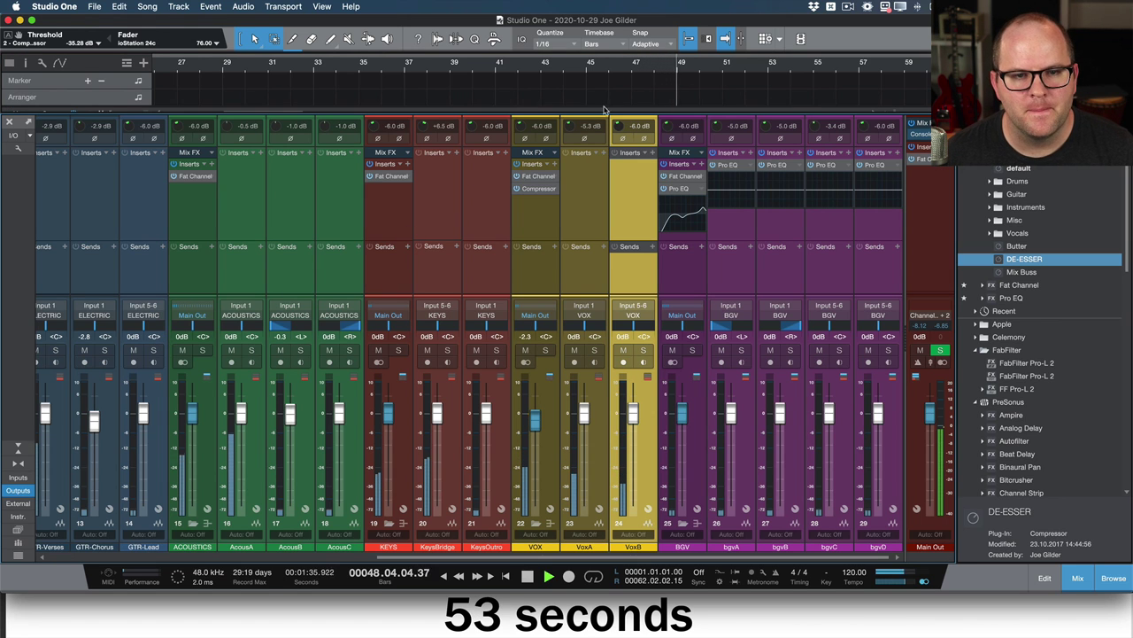
scroll(618, 126, "up", 2)
scroll(618, 126, "up", 5)
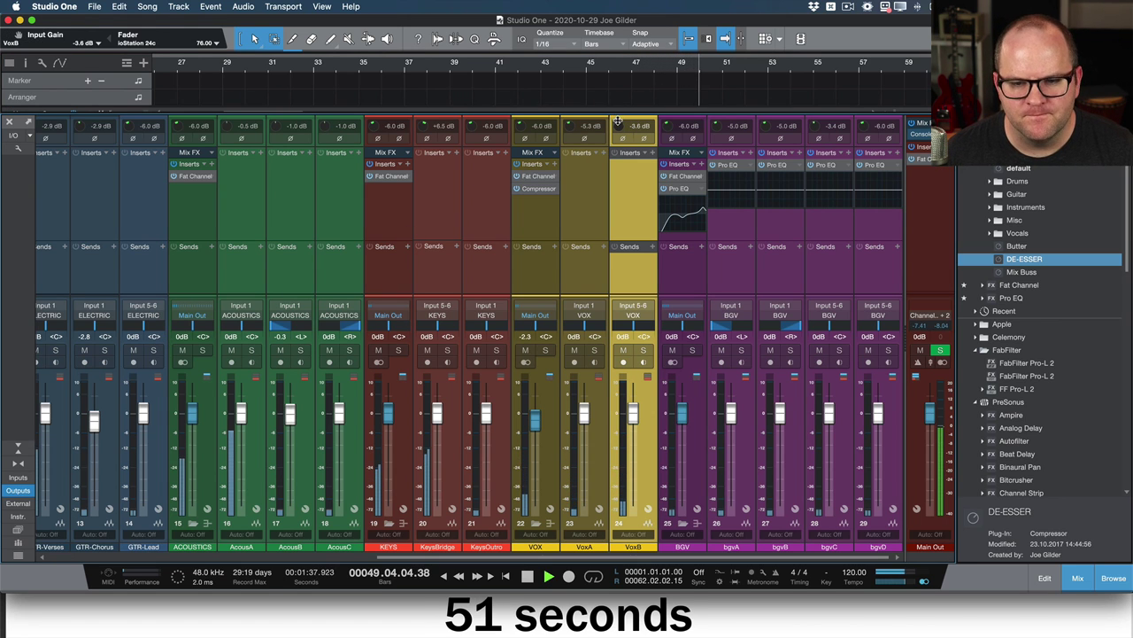
scroll(618, 124, "down", 3)
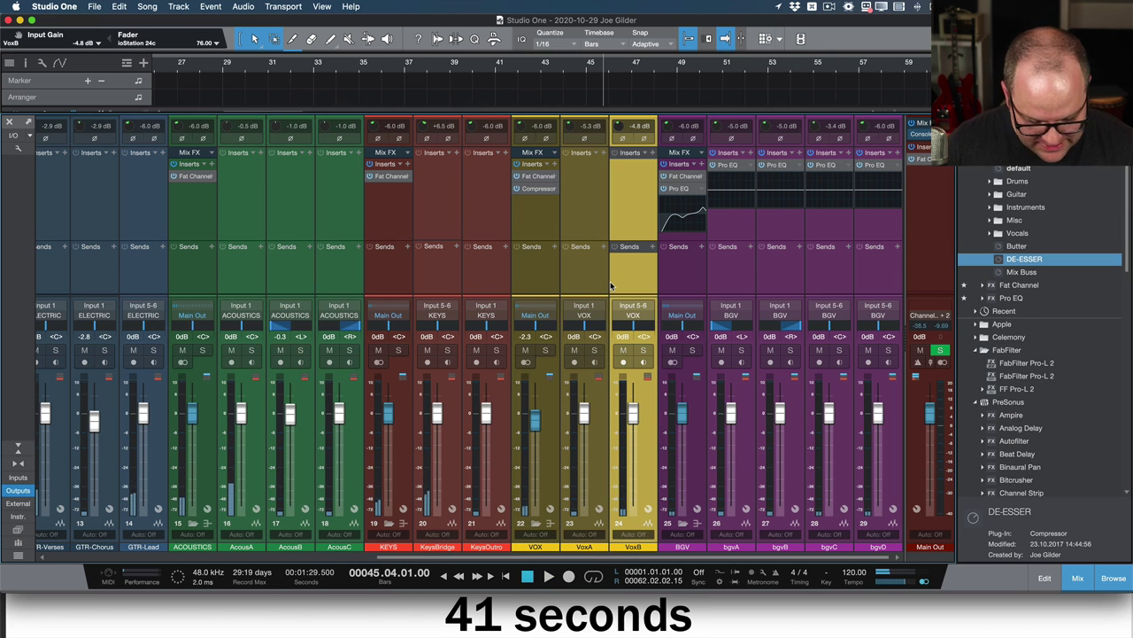
key("F3")
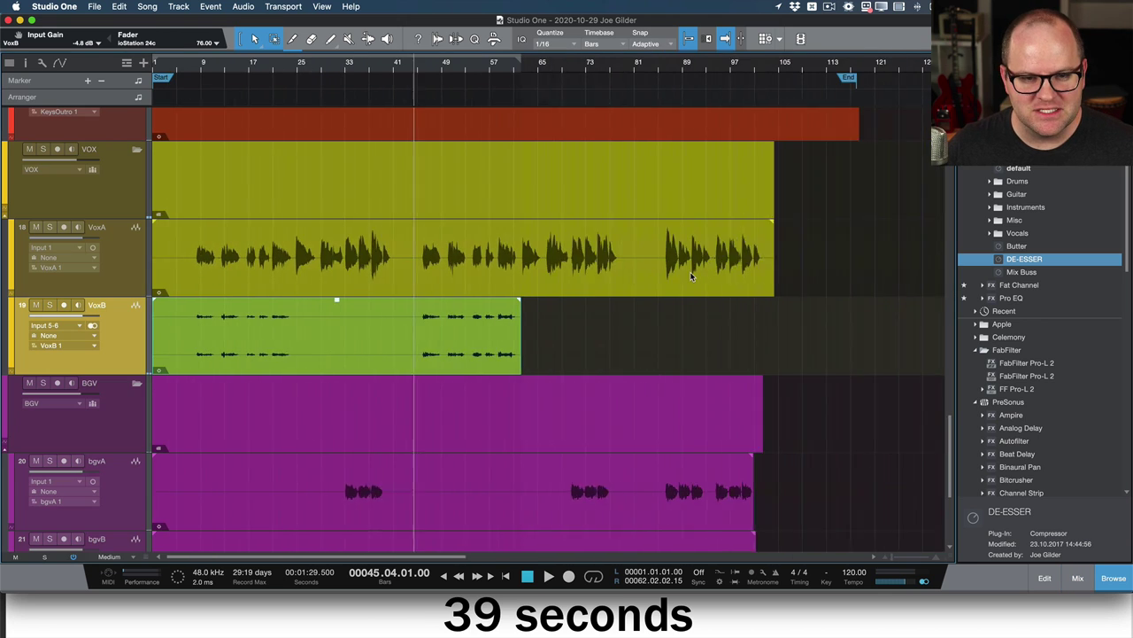
scroll(689, 273, "down", 5)
key("w")
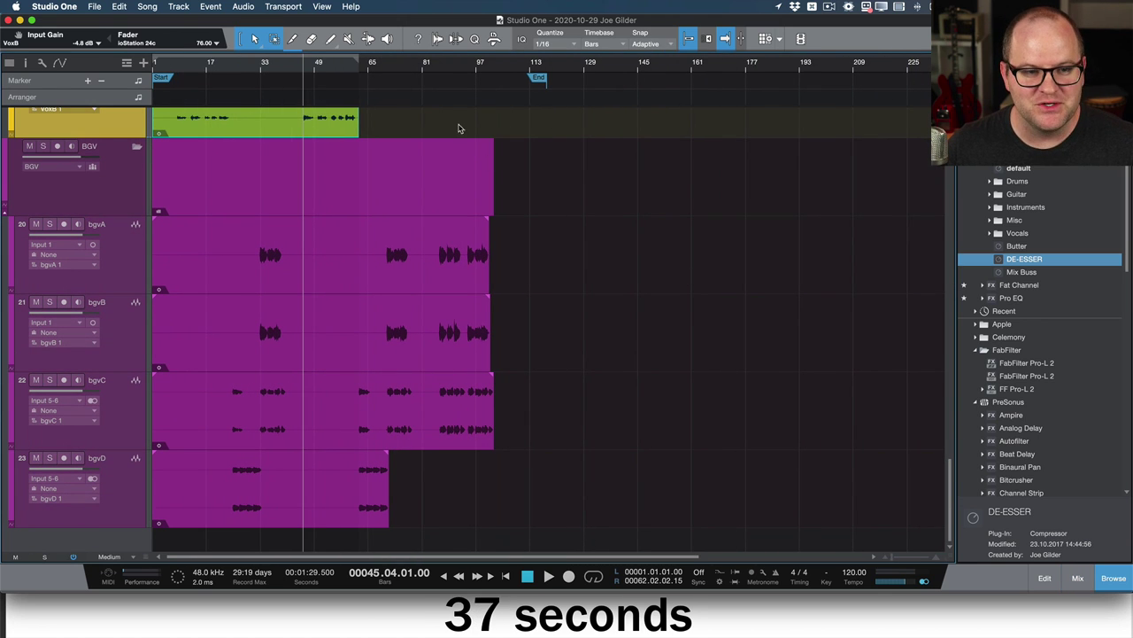
left_click_drag(376, 65, 357, 71)
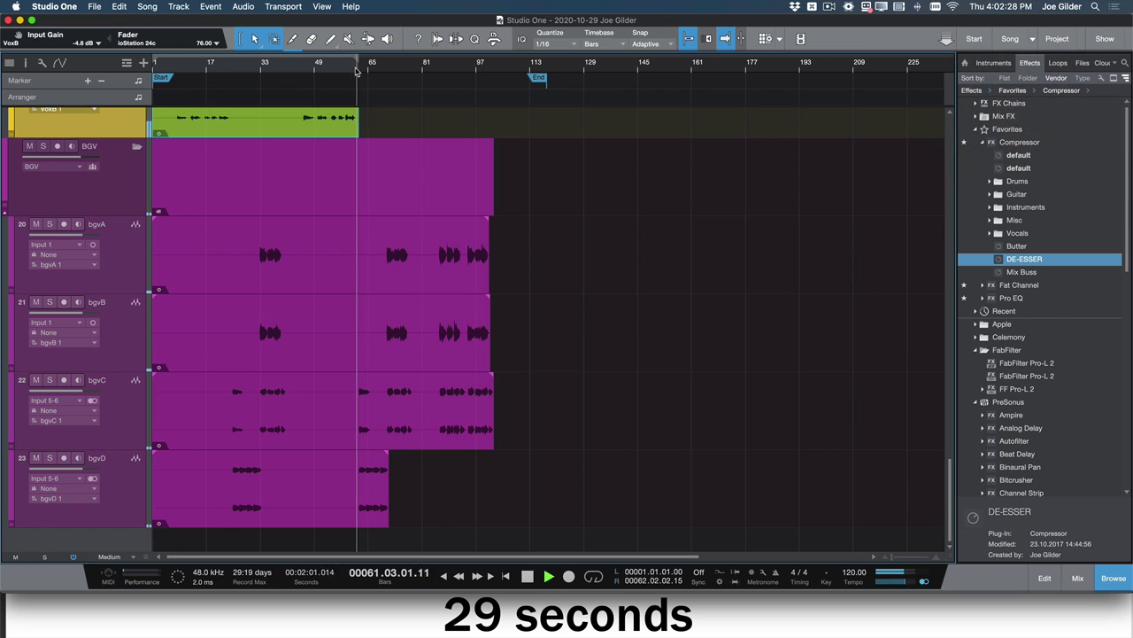
left_click(358, 70)
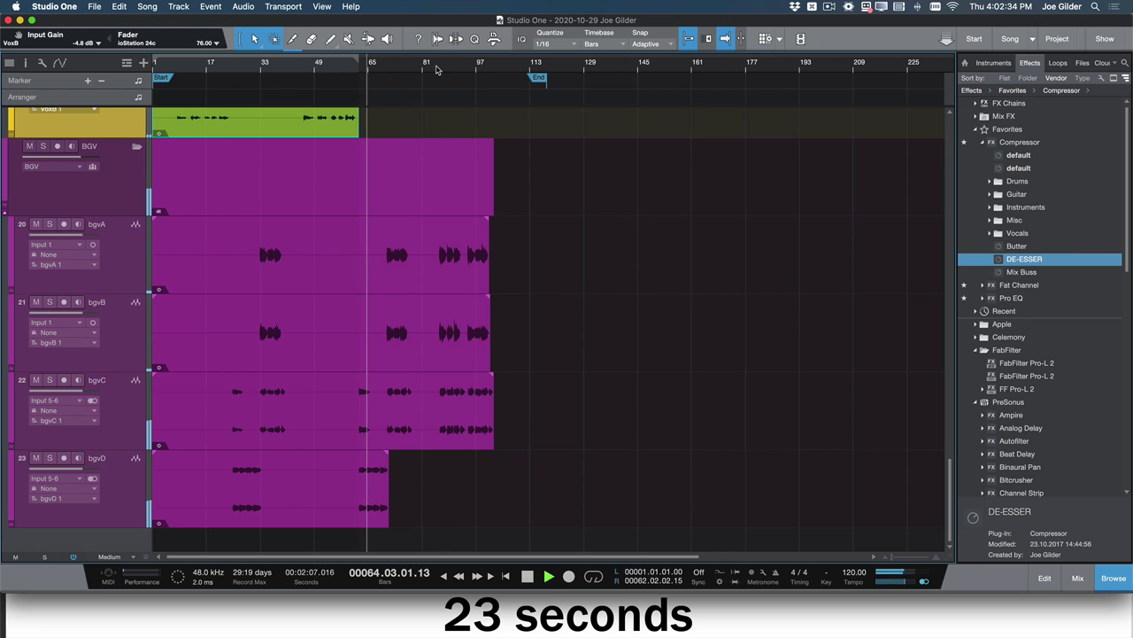
left_click(436, 70)
scroll(458, 178, "up", 5)
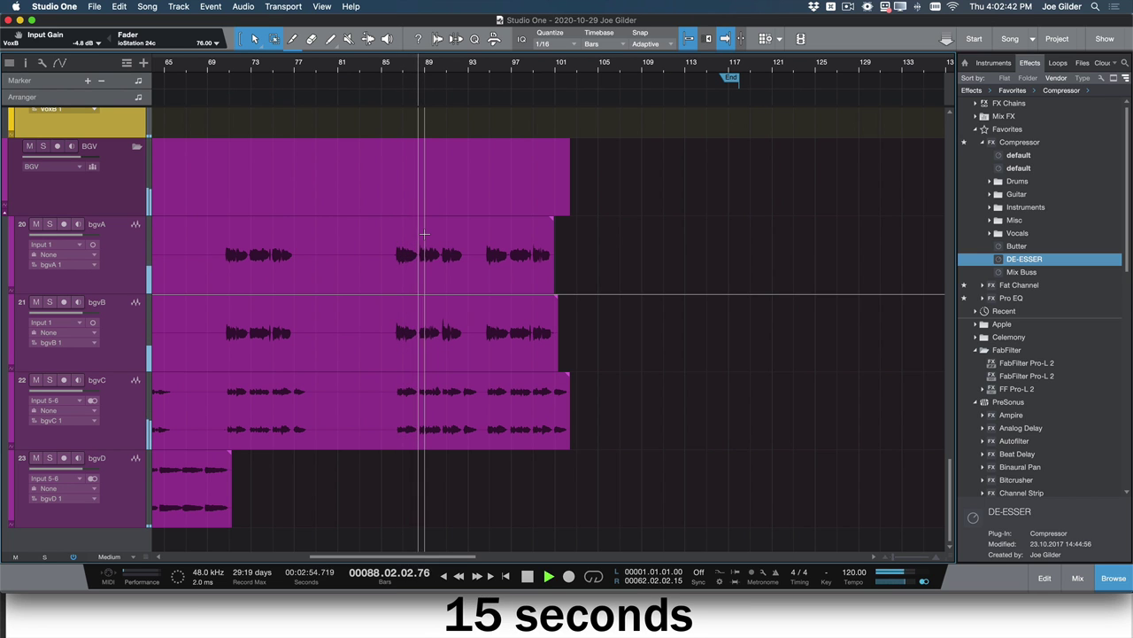
key("F3")
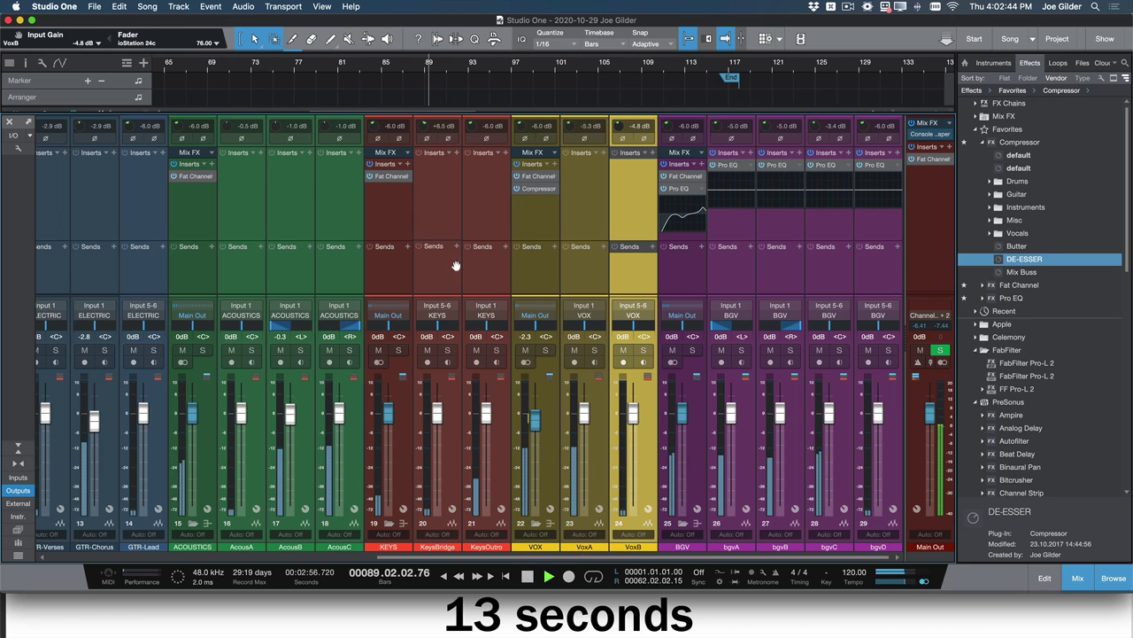
scroll(494, 294, "left", 10)
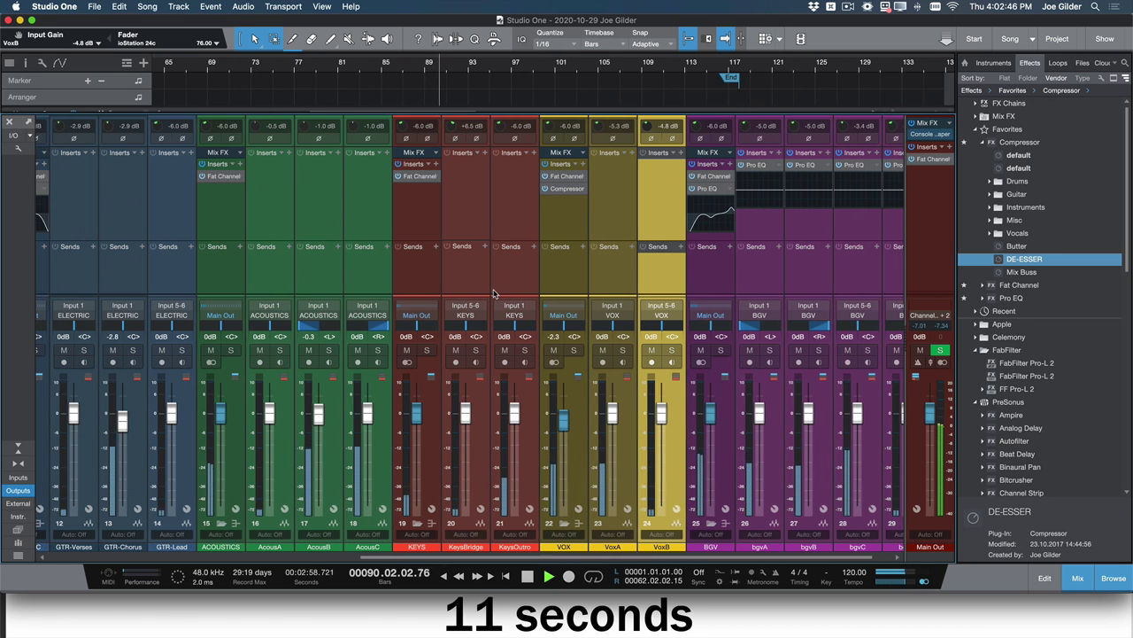
scroll(494, 294, "right", 2)
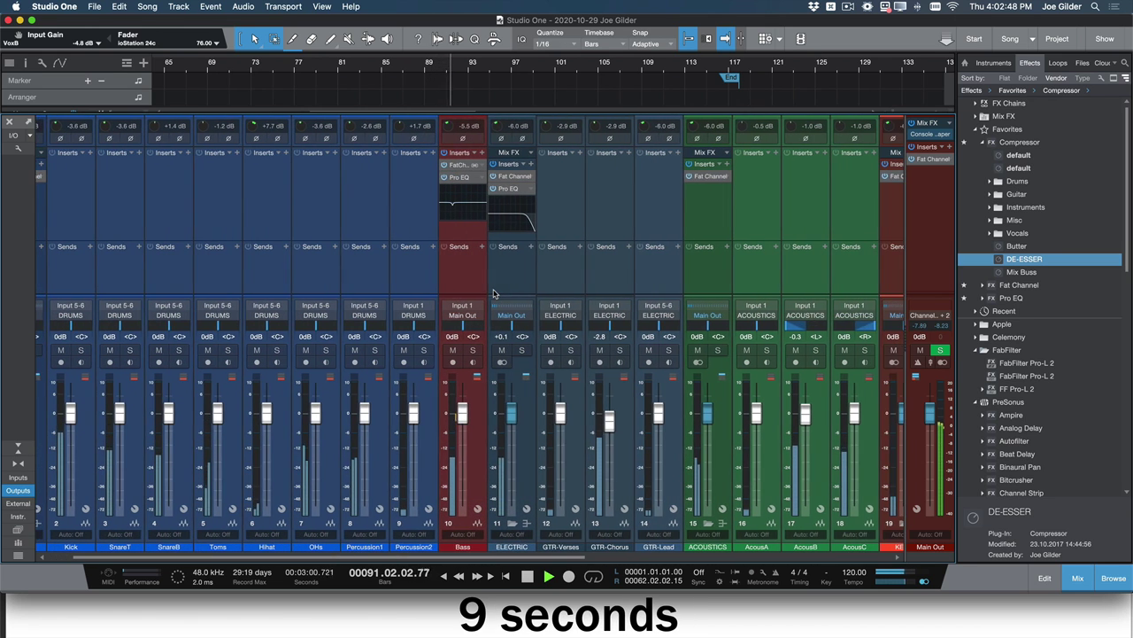
key("F3")
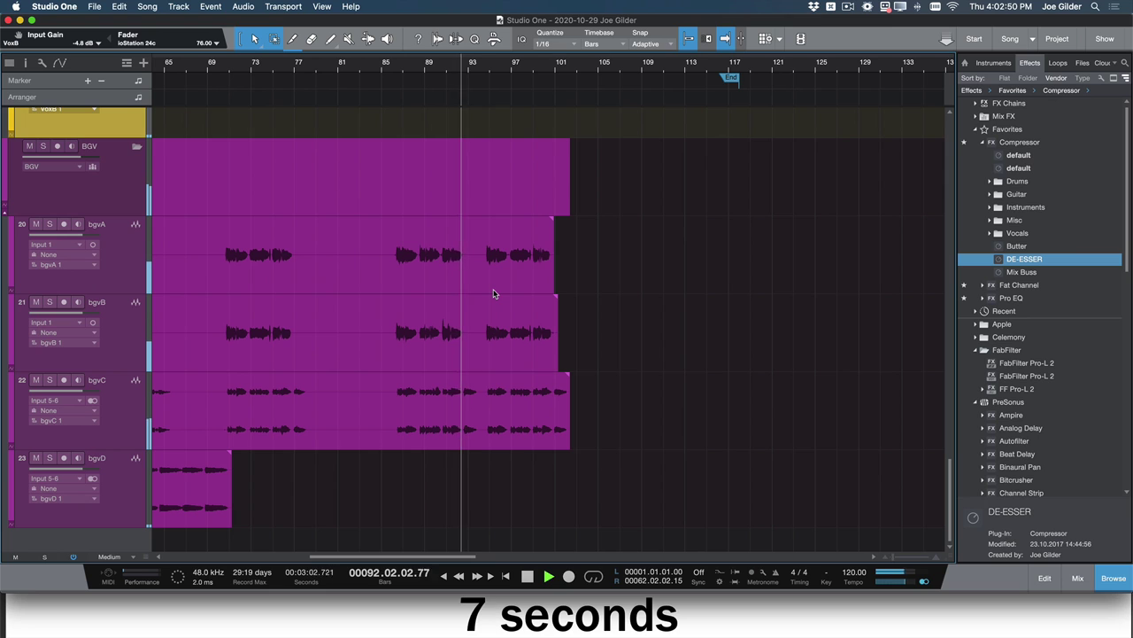